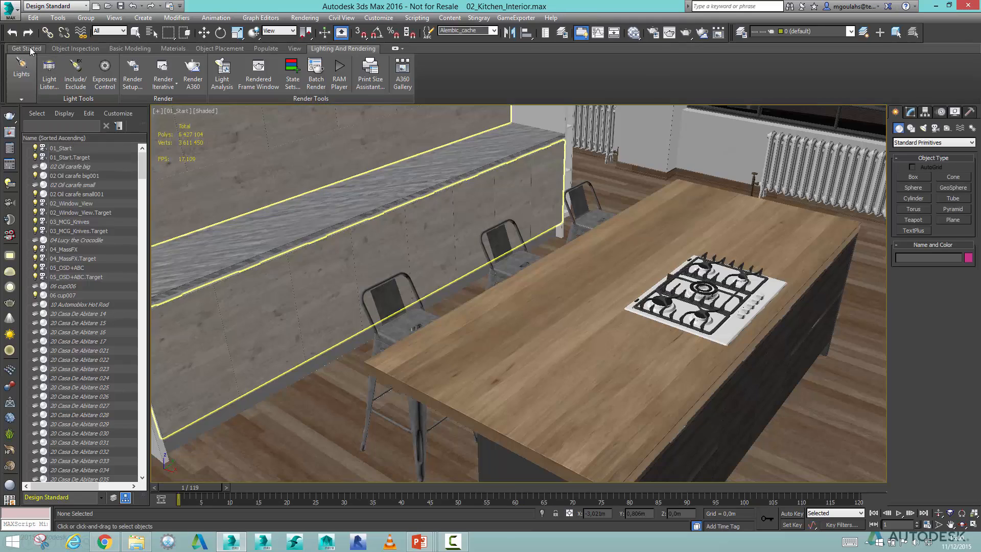
Examine the Get Started, Object Inspection and Basic Modeling tool sets, including the available 2D and 3D creation objects
{"action": "left_click", "coordinate": [28, 49]}
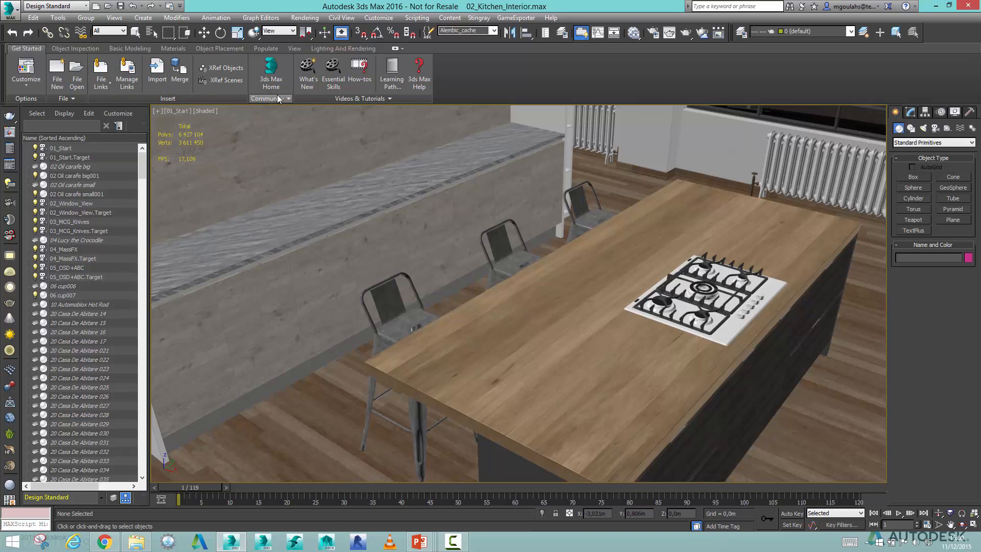
{"action": "left_click", "coordinate": [74, 48]}
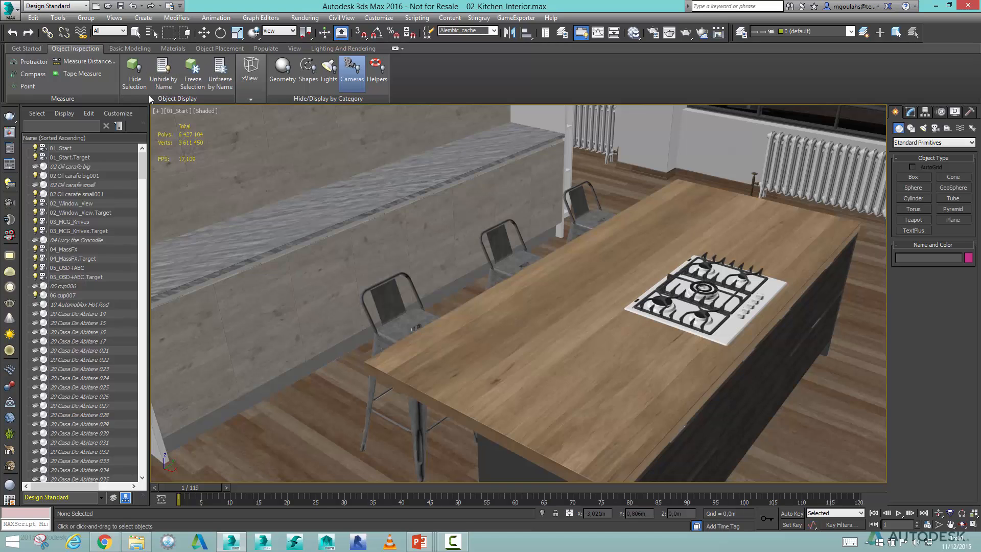
{"action": "left_click", "coordinate": [250, 74]}
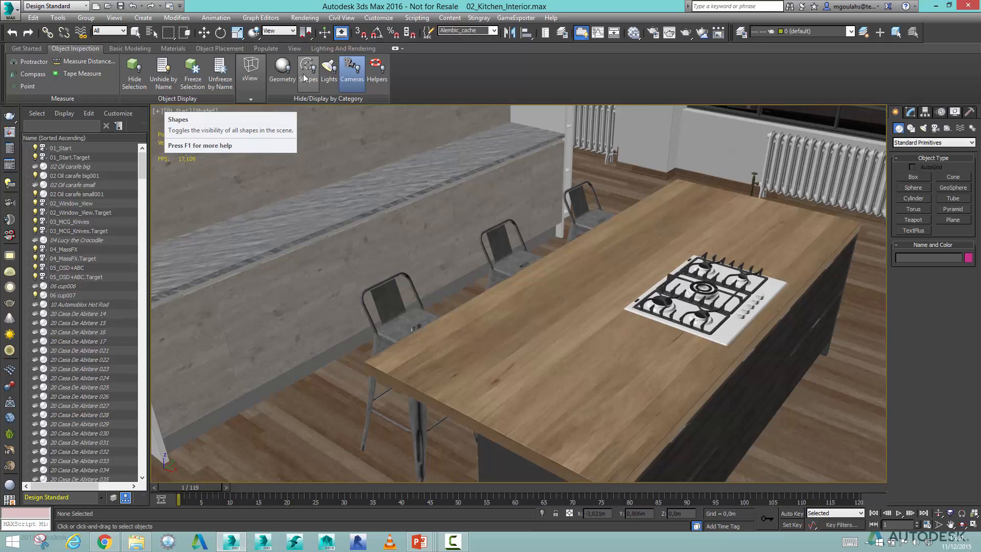
{"action": "left_click", "coordinate": [138, 49]}
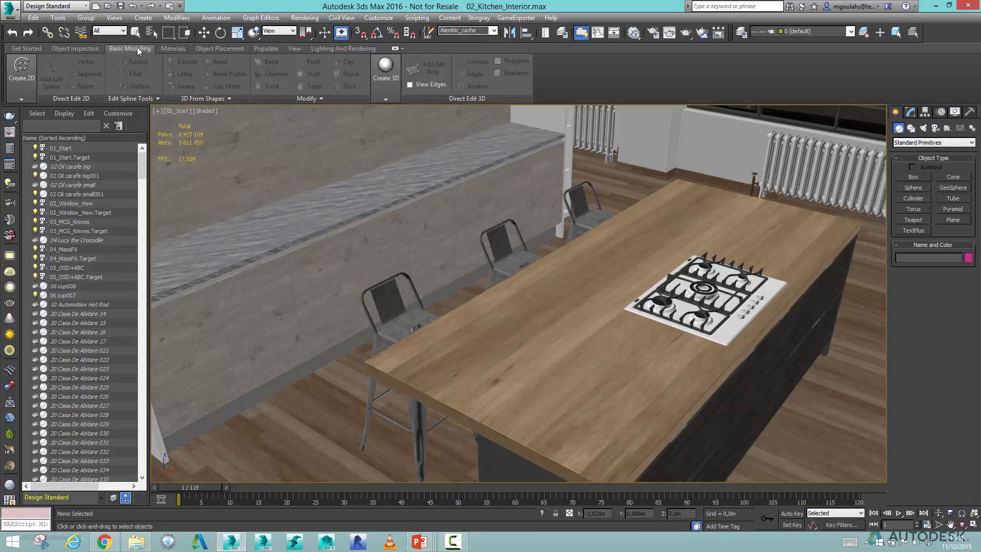
{"action": "left_click", "coordinate": [27, 76]}
{"action": "left_click", "coordinate": [385, 89]}
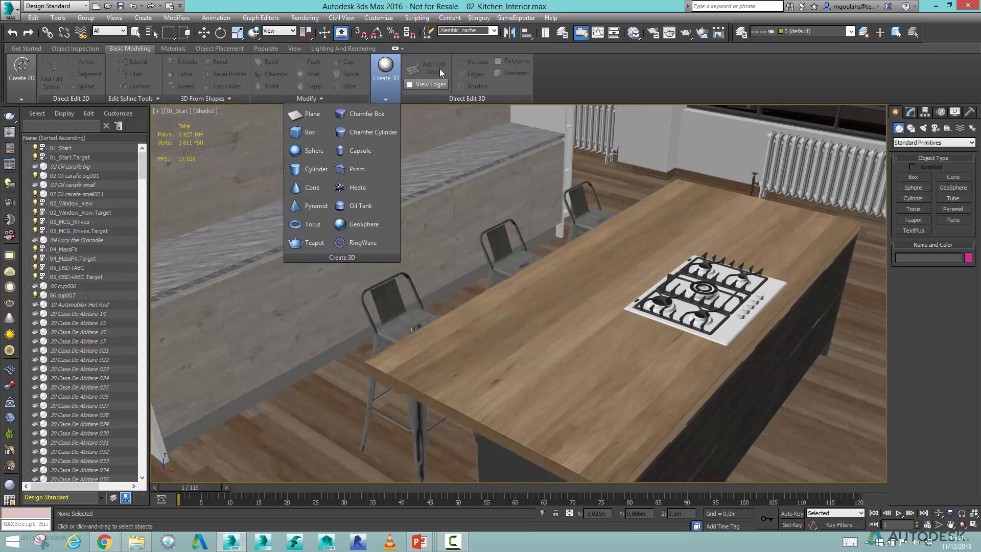
Examine the Materials, Object Placement, Populate, View, and Lighting And Rendering tool sets
{"action": "left_click", "coordinate": [172, 49]}
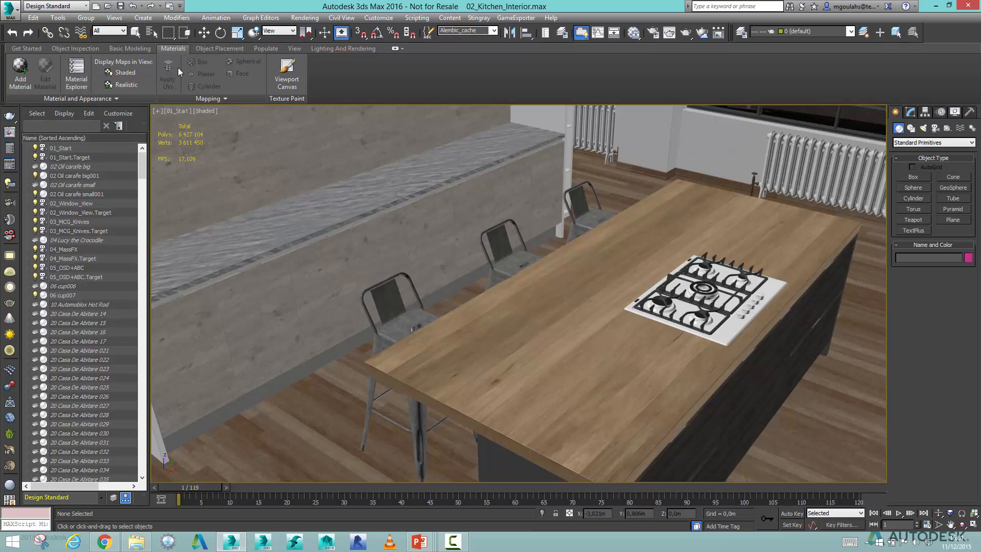
{"action": "left_click", "coordinate": [209, 49]}
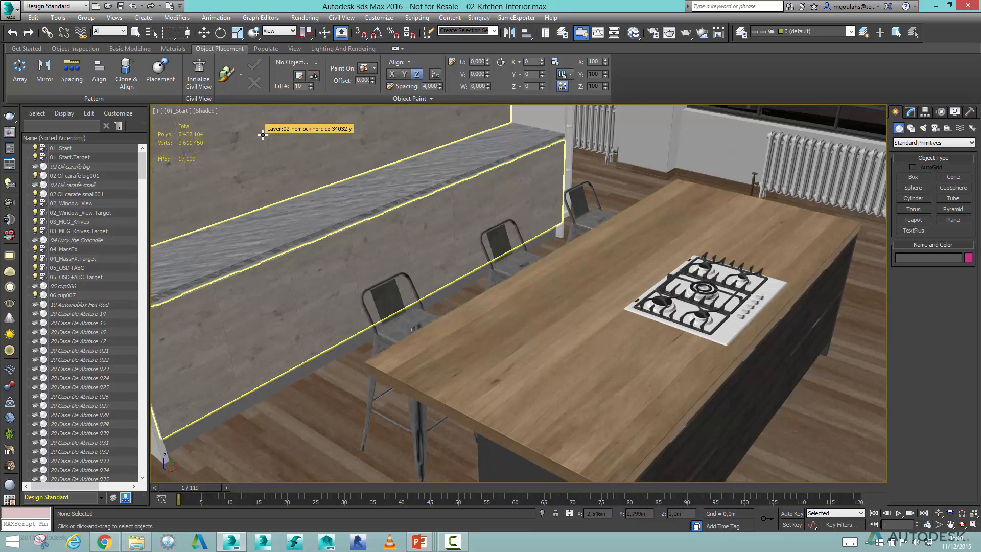
{"action": "left_click", "coordinate": [271, 49]}
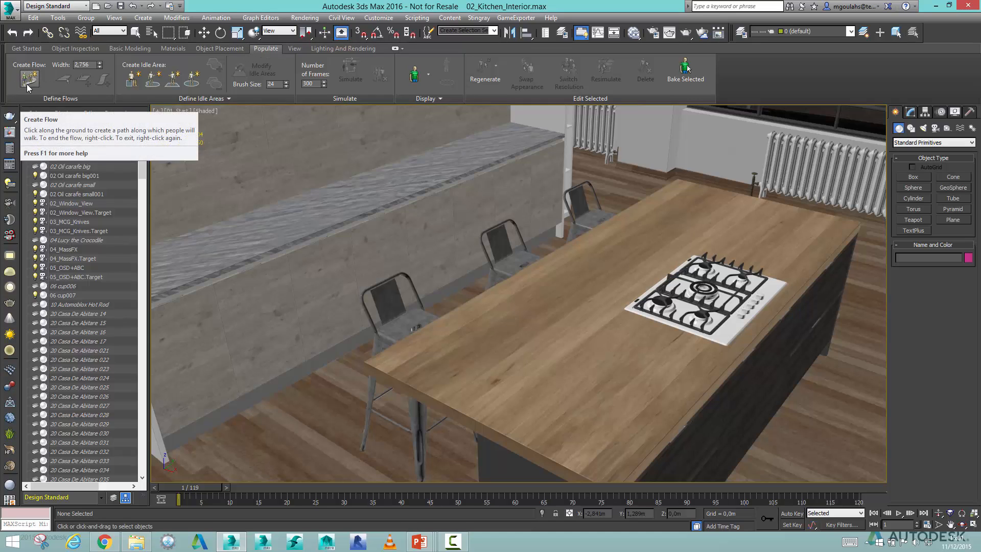
{"action": "left_click", "coordinate": [298, 48]}
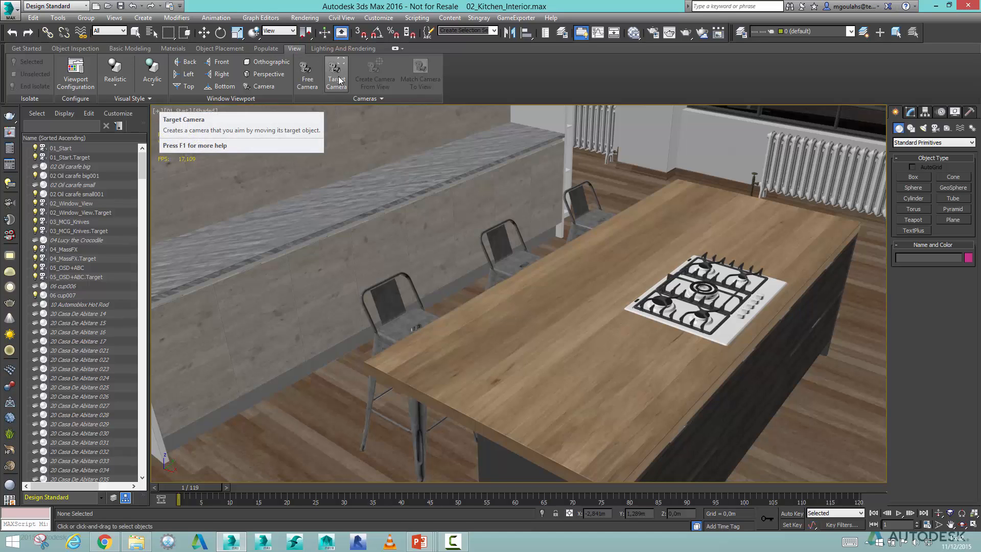
{"action": "left_click", "coordinate": [340, 51]}
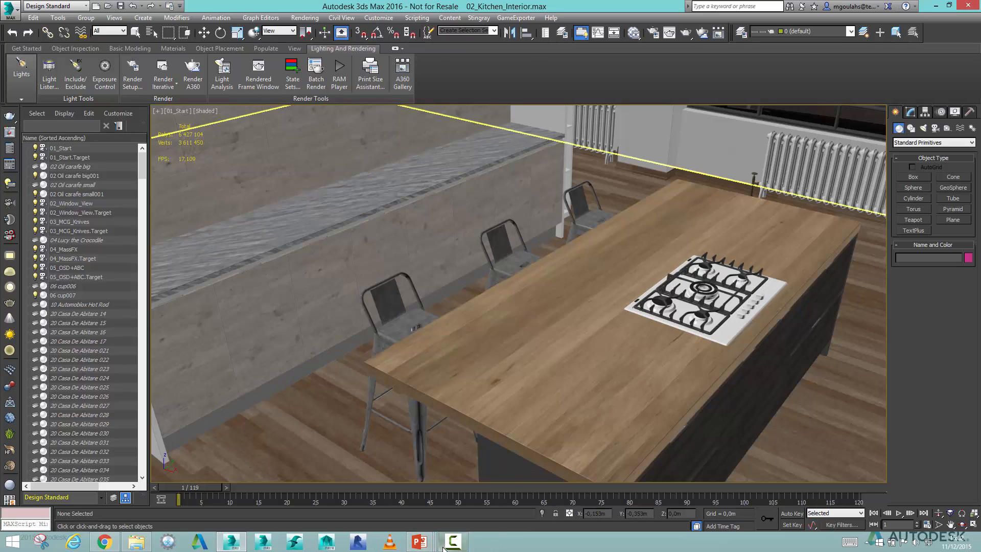
{"action": "key", "text": "alt+Tab"}
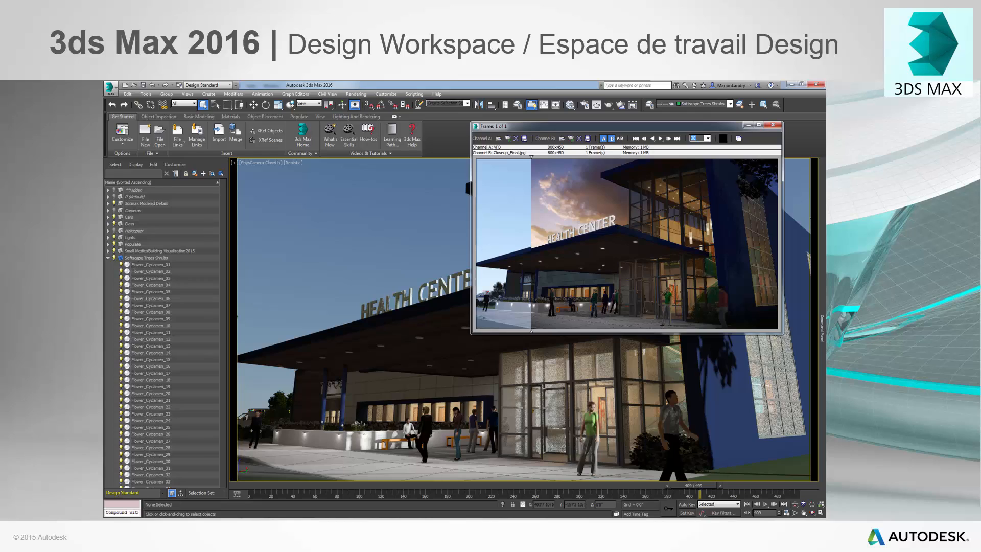
{"action": "key", "text": "Right"}
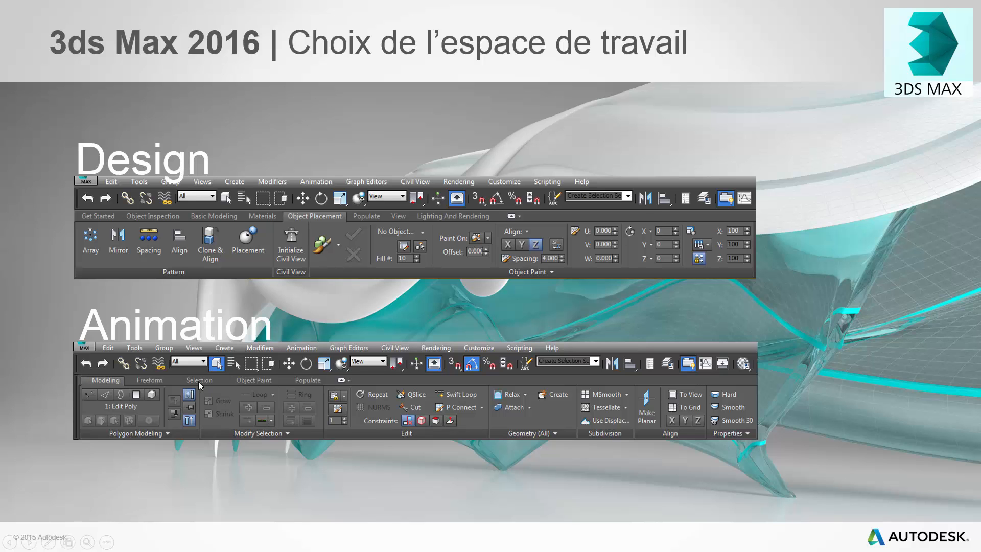
{"action": "left_click", "coordinate": [369, 333]}
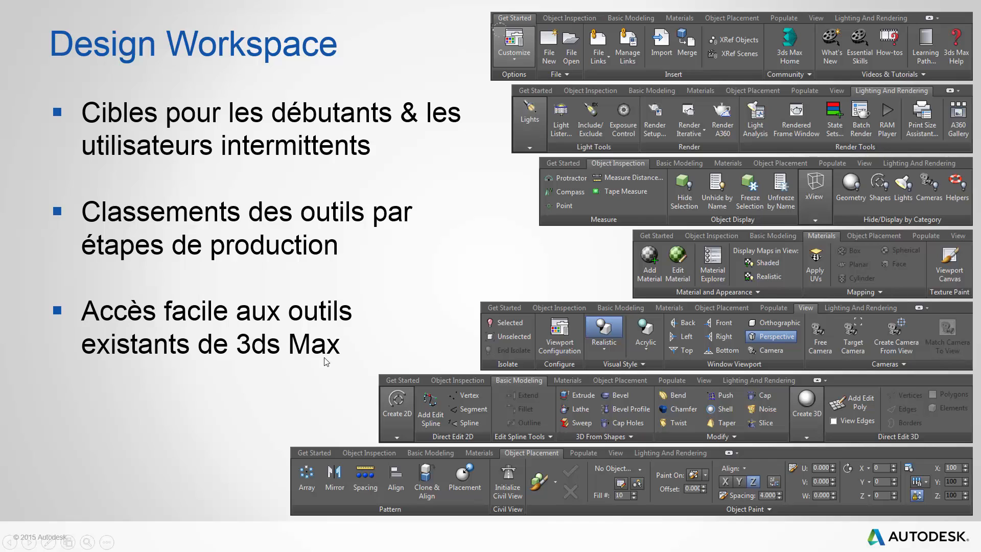
{"action": "left_click", "coordinate": [210, 410]}
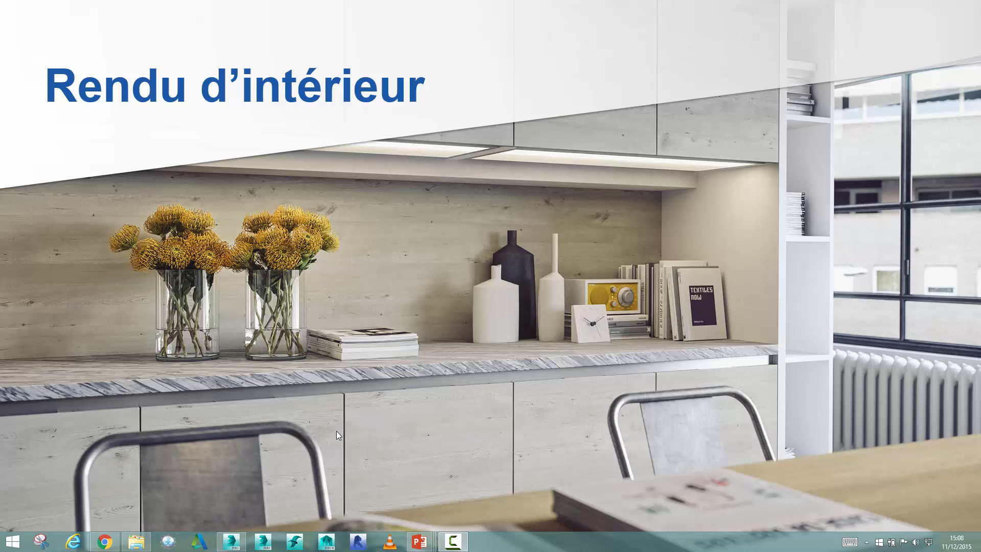
Switch to Chrome and read the "Building 3D with Ikea" article from its introduction through the Making the Transition section
{"action": "mouse_move", "coordinate": [95, 545]}
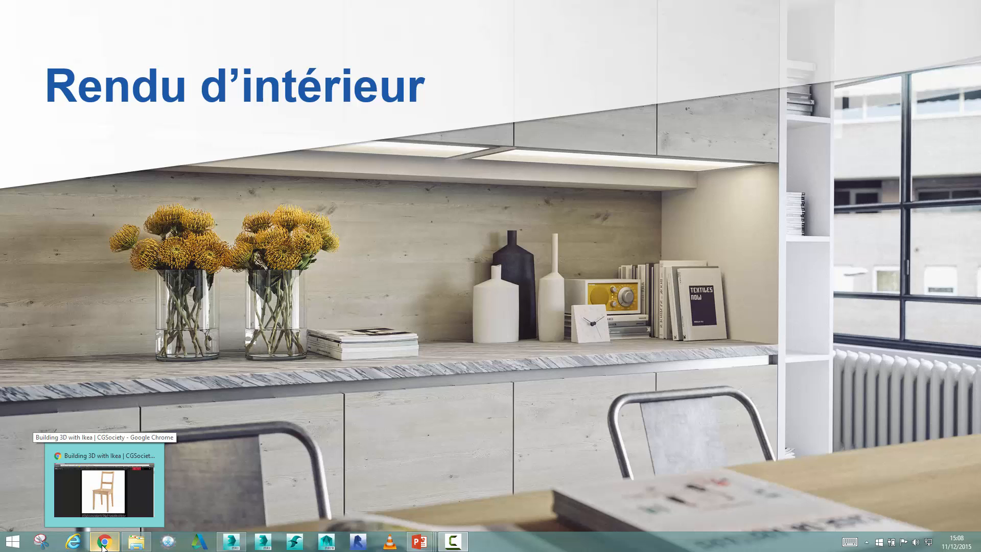
{"action": "left_click", "coordinate": [103, 546]}
{"action": "left_click", "coordinate": [820, 179]}
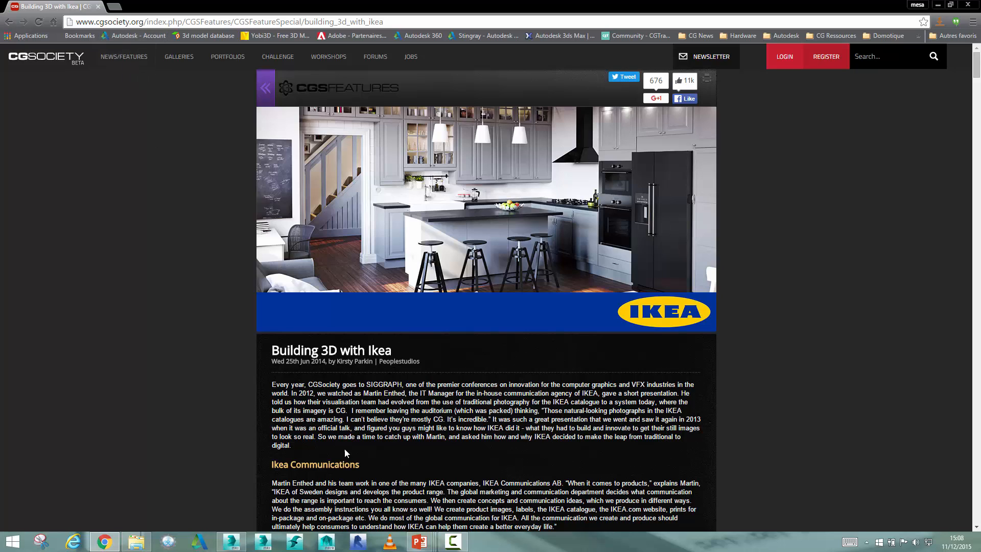
{"action": "scroll", "coordinate": [470, 412], "scroll_direction": "down", "scroll_amount": 3}
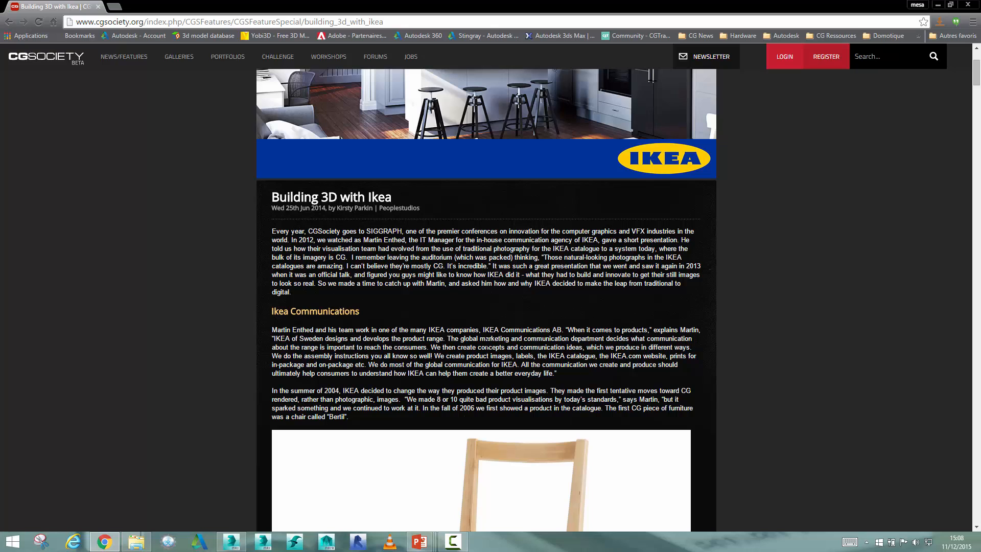
{"action": "scroll", "coordinate": [741, 323], "scroll_direction": "down", "scroll_amount": 2}
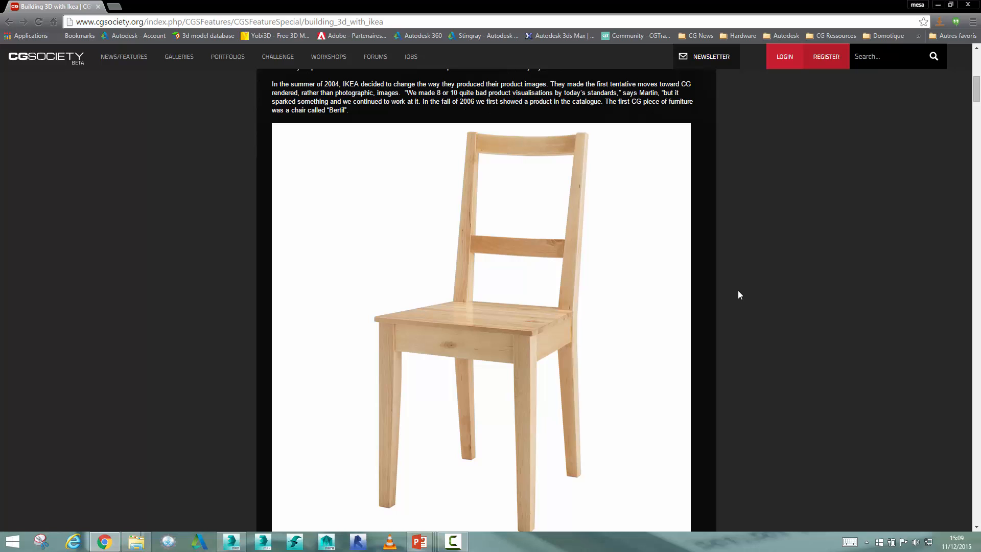
{"action": "scroll", "coordinate": [738, 294], "scroll_direction": "down", "scroll_amount": 5}
{"action": "scroll", "coordinate": [791, 320], "scroll_direction": "down", "scroll_amount": 1}
{"action": "scroll", "coordinate": [791, 320], "scroll_direction": "down", "scroll_amount": 3}
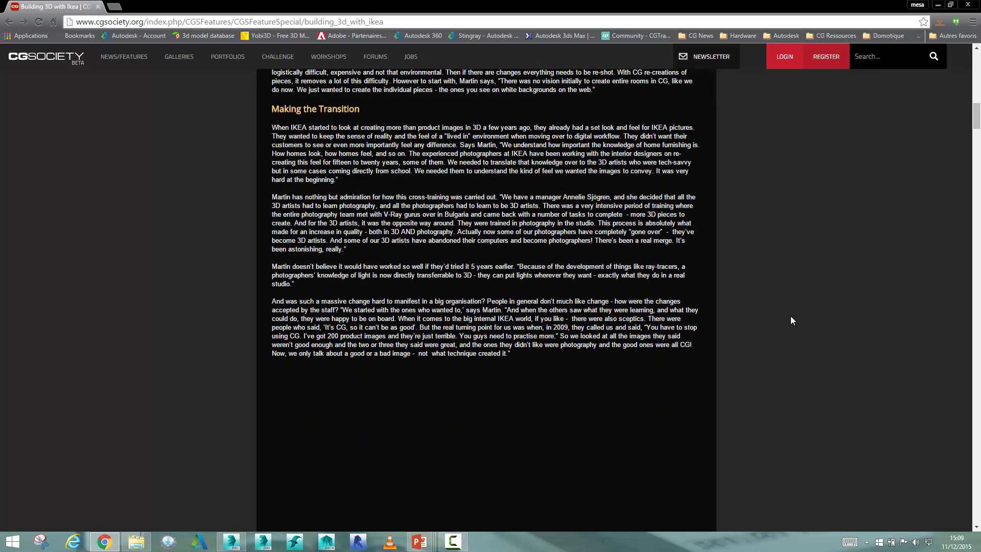
{"action": "scroll", "coordinate": [758, 305], "scroll_direction": "down", "scroll_amount": 6}
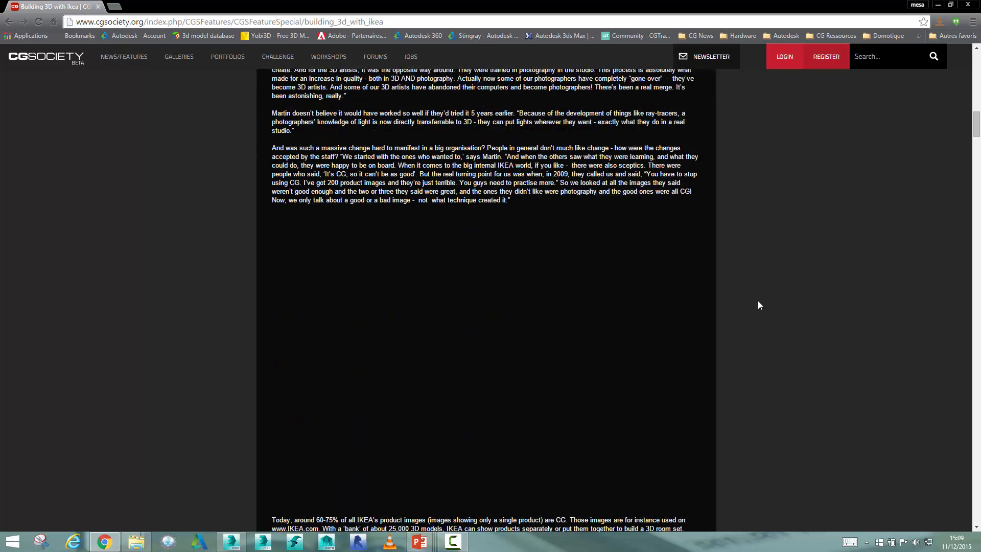
{"action": "scroll", "coordinate": [758, 306], "scroll_direction": "down", "scroll_amount": 6}
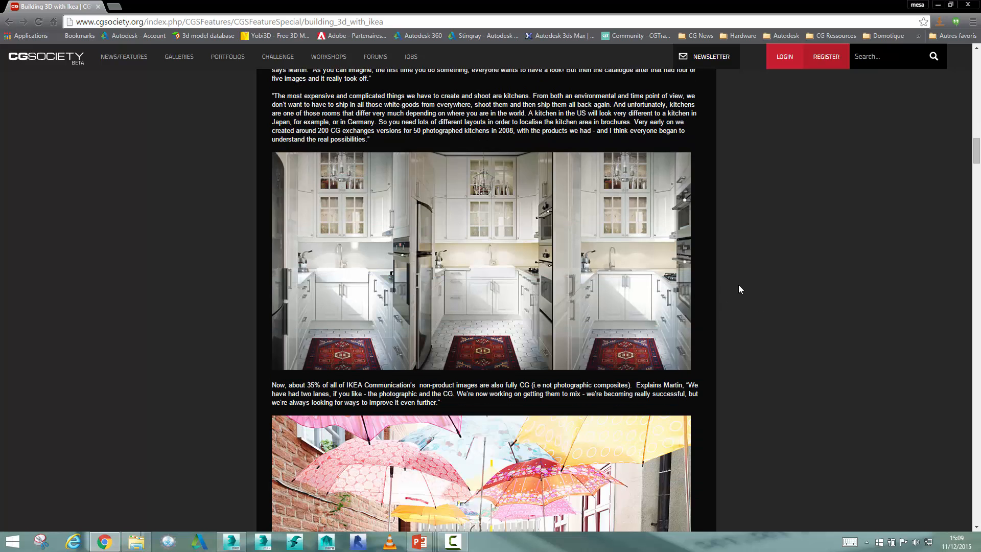
Examine the article's CG images and its sections from Rendering Techniques to Related links, and return to the article's beginning
{"action": "scroll", "coordinate": [739, 289], "scroll_direction": "down", "scroll_amount": 1}
{"action": "scroll", "coordinate": [739, 289], "scroll_direction": "down", "scroll_amount": 5}
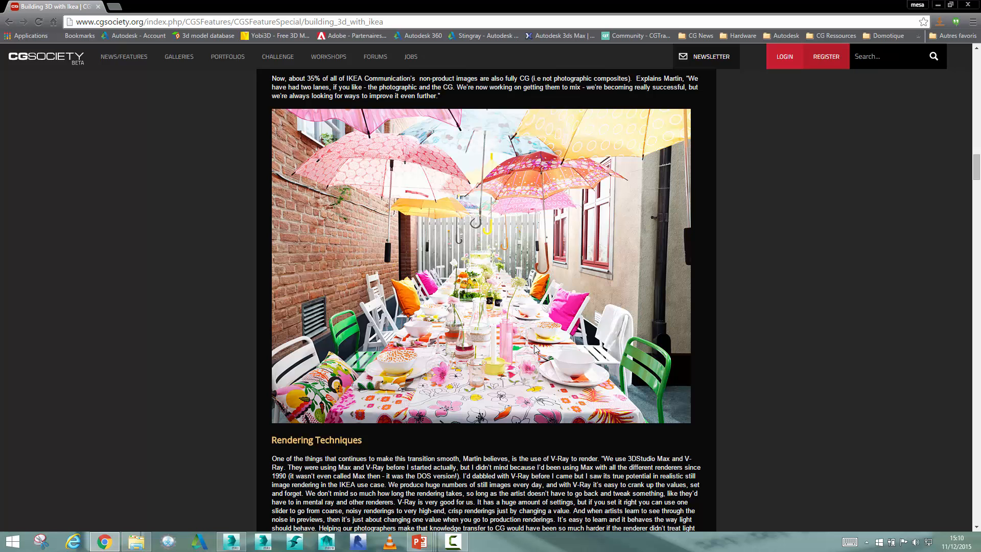
{"action": "scroll", "coordinate": [536, 350], "scroll_direction": "down", "scroll_amount": 1}
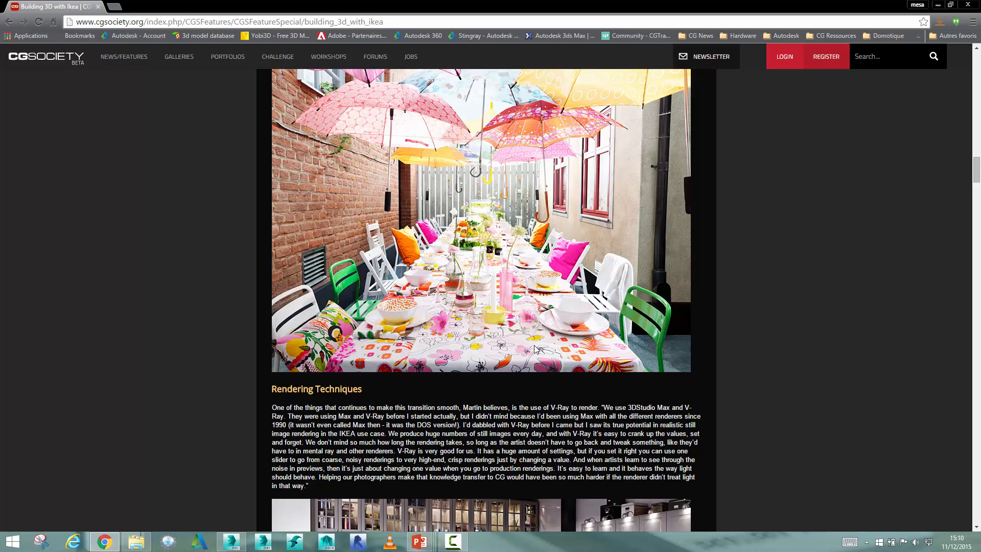
{"action": "scroll", "coordinate": [536, 349], "scroll_direction": "down", "scroll_amount": 2}
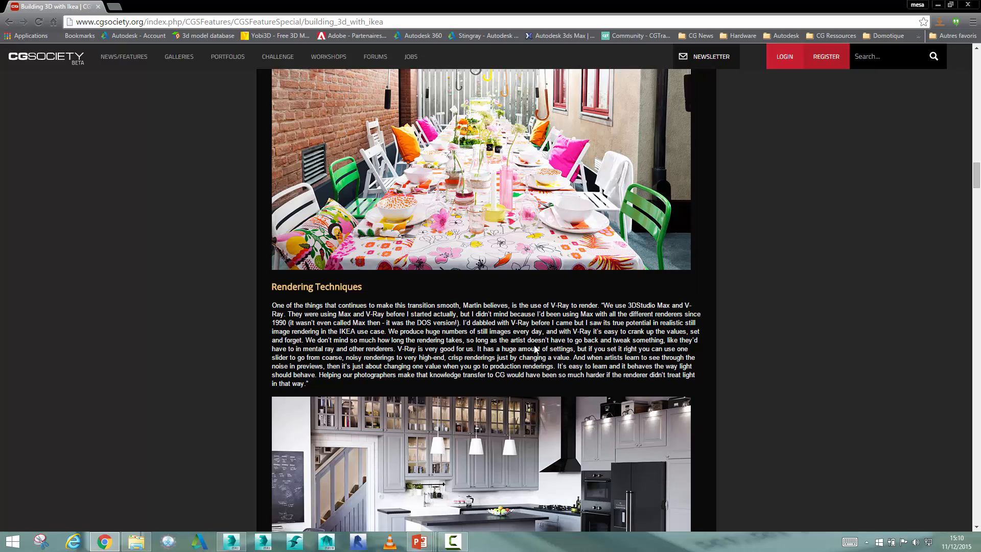
{"action": "scroll", "coordinate": [536, 349], "scroll_direction": "down", "scroll_amount": 5}
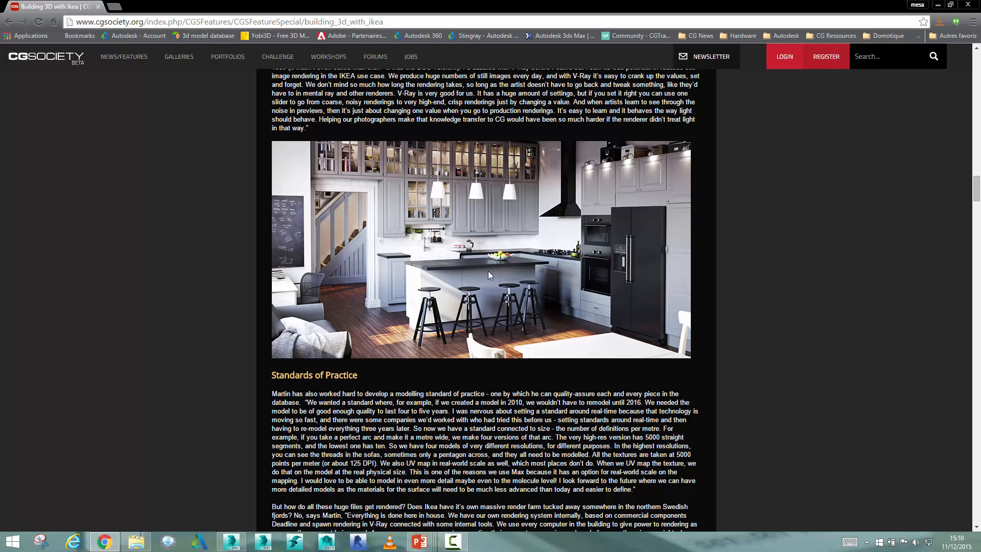
{"action": "scroll", "coordinate": [489, 275], "scroll_direction": "down", "scroll_amount": 1}
{"action": "scroll", "coordinate": [489, 275], "scroll_direction": "down", "scroll_amount": 7}
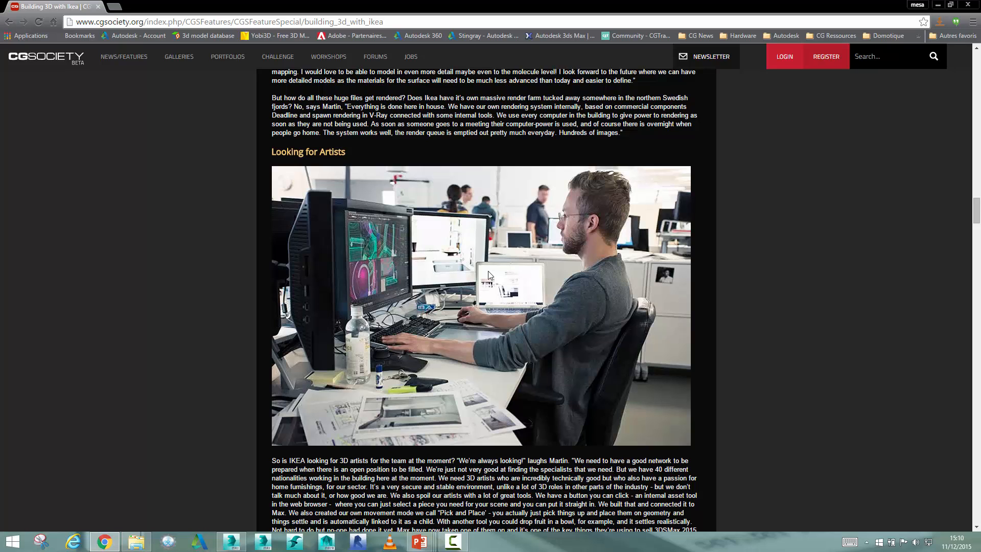
{"action": "scroll", "coordinate": [489, 275], "scroll_direction": "down", "scroll_amount": 9}
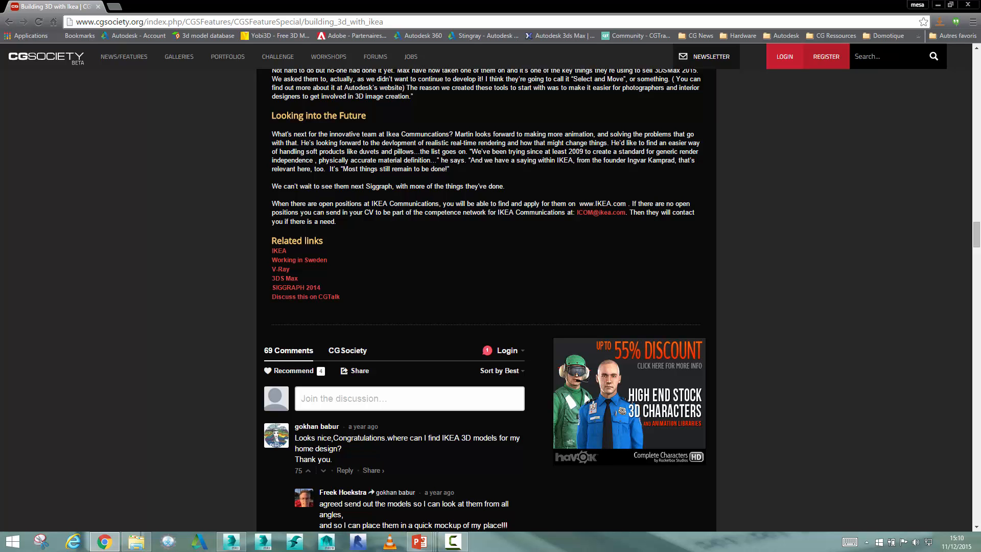
{"action": "scroll", "coordinate": [489, 275], "scroll_direction": "up", "scroll_amount": 7}
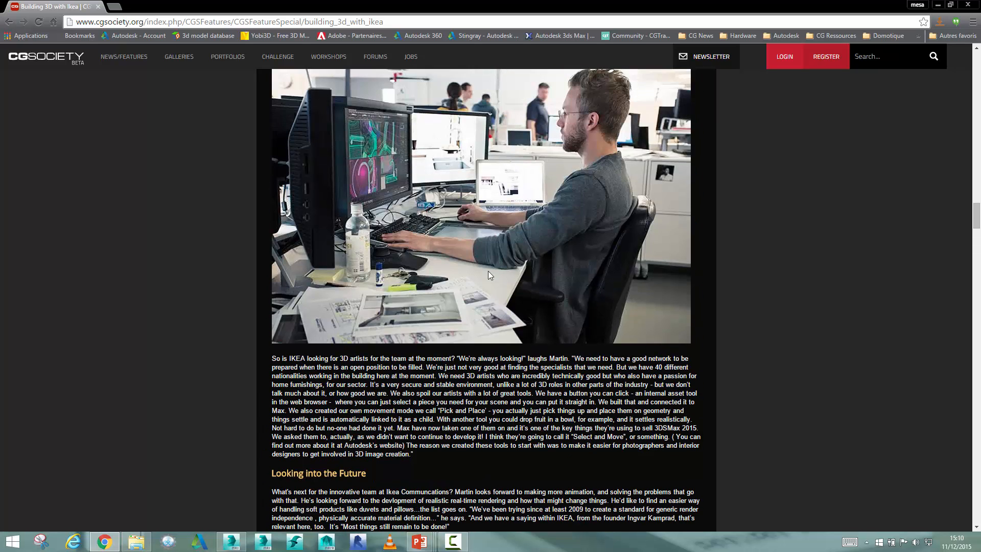
{"action": "scroll", "coordinate": [753, 187], "scroll_direction": "up", "scroll_amount": 20}
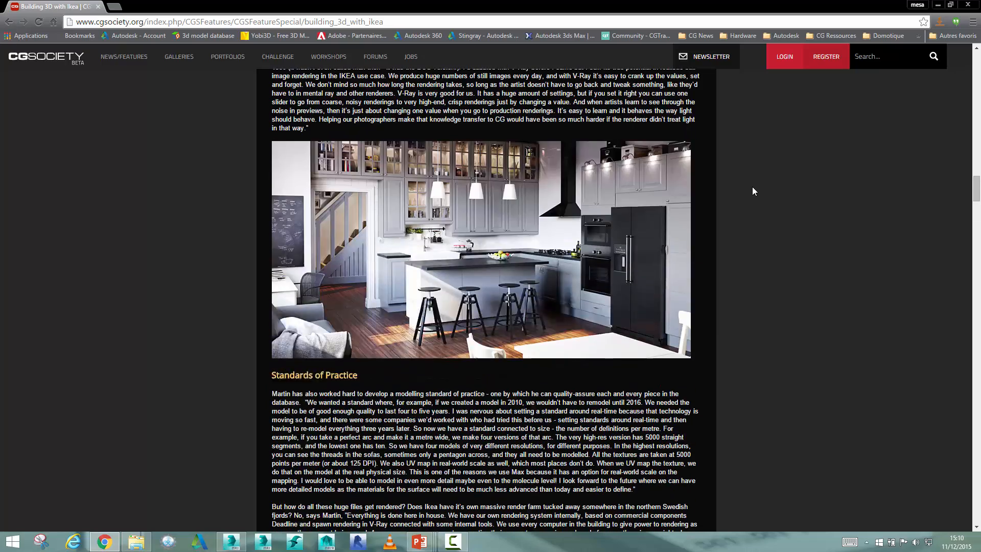
{"action": "scroll", "coordinate": [754, 192], "scroll_direction": "up", "scroll_amount": 20}
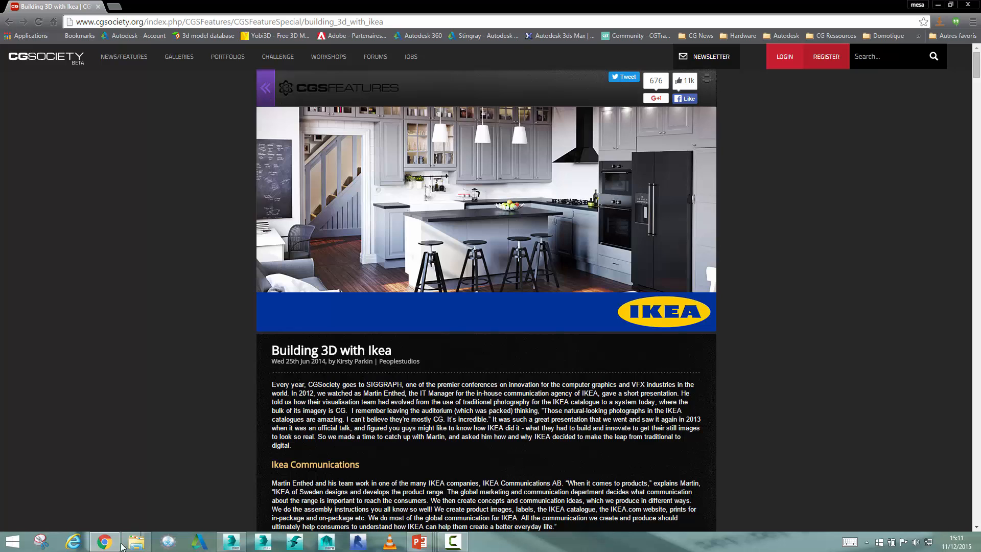
Return to the running PowerPoint slide show and advance from the interior rendering title to the Delta Tracing slide
{"action": "left_click", "coordinate": [420, 543]}
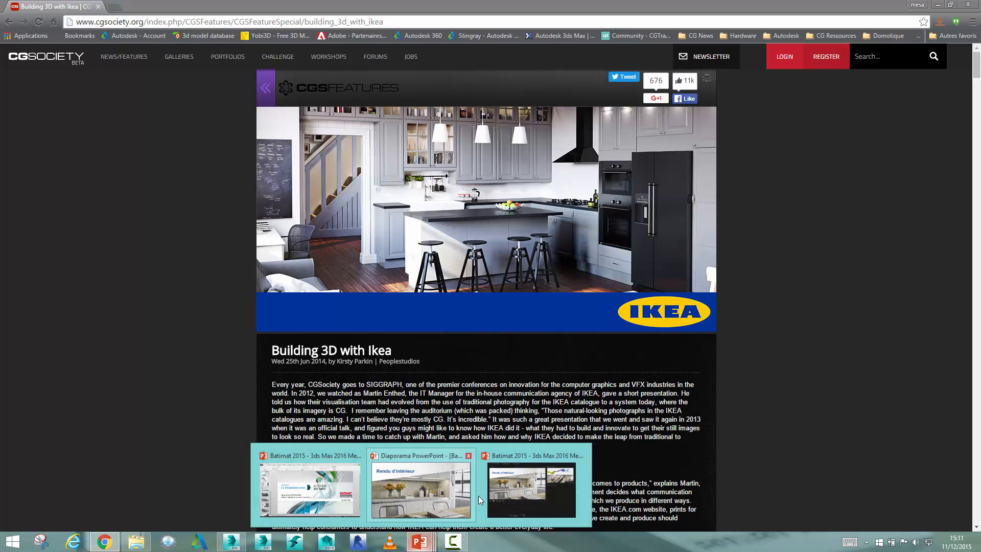
{"action": "left_click", "coordinate": [432, 496]}
{"action": "left_click", "coordinate": [403, 345]}
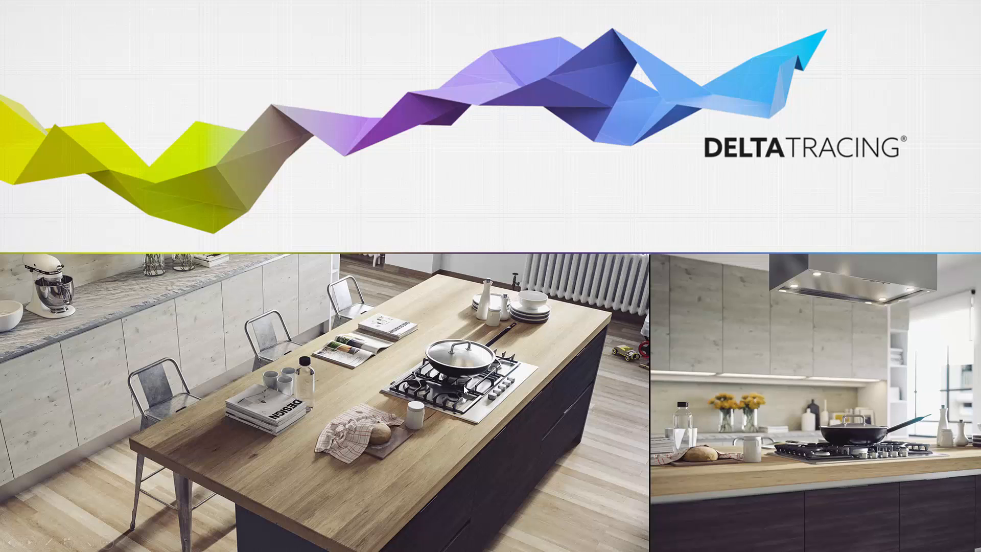
Switch back to 3ds Max and select the parquet floor in the kitchen interior scene
{"action": "mouse_move", "coordinate": [342, 522]}
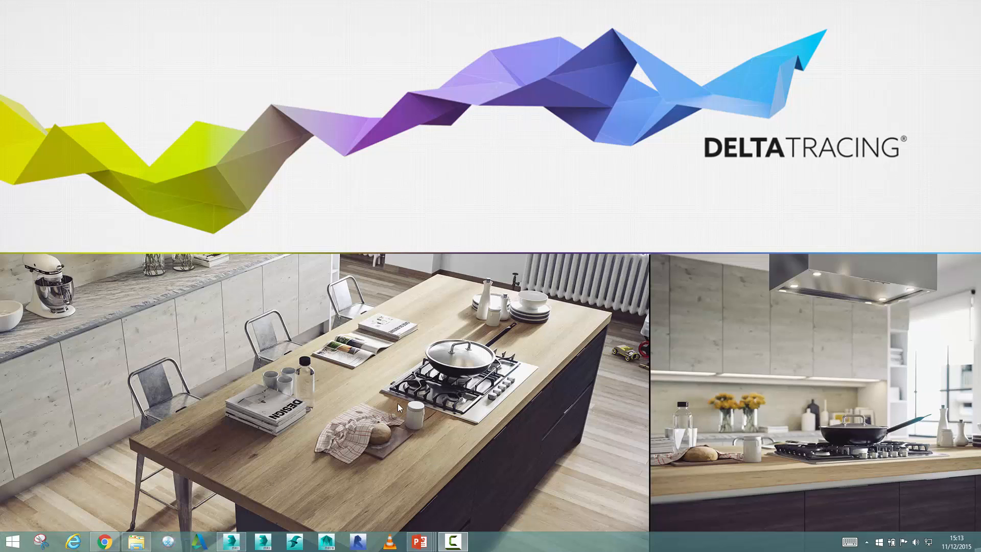
{"action": "left_click", "coordinate": [231, 540]}
{"action": "left_click", "coordinate": [552, 252]}
{"action": "right_click", "coordinate": [552, 310]}
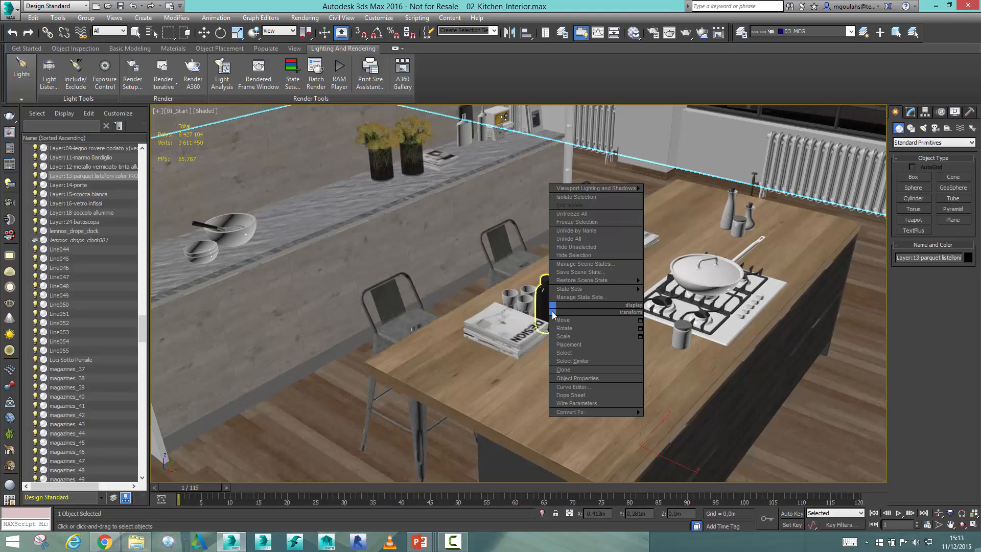
{"action": "mouse_move", "coordinate": [629, 285]}
{"action": "left_click", "coordinate": [665, 231]}
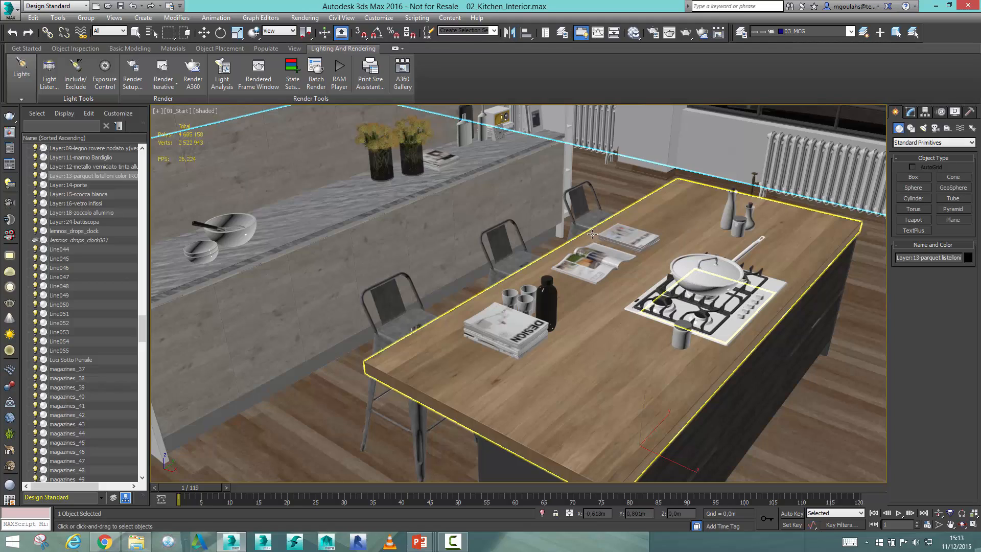
Switch to a perspective view, frame the kitchen's large window, and collapse the ribbon to its compact form
{"action": "key", "text": "p"}
{"action": "middle_click_drag", "start_coordinate": [592, 234], "coordinate": [515, 296]}
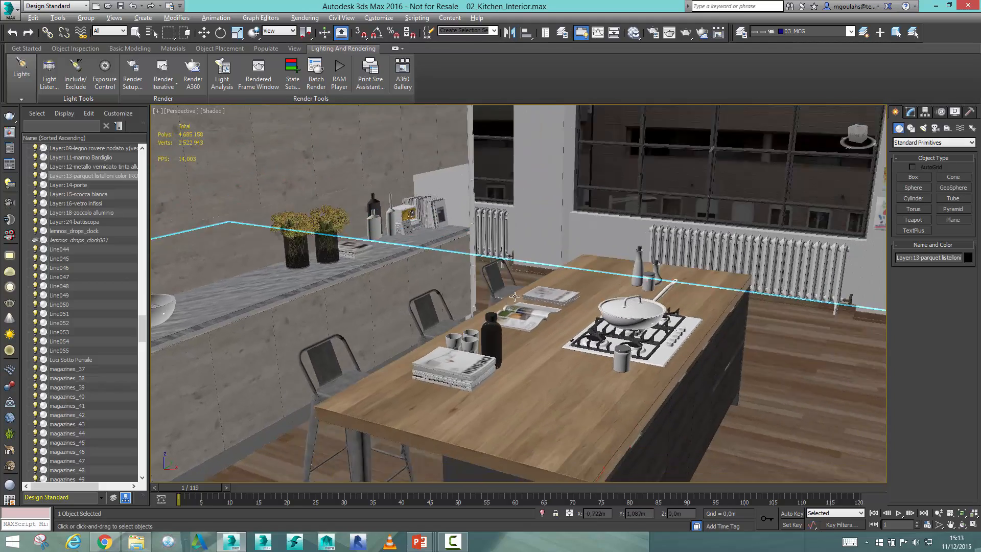
{"action": "scroll", "coordinate": [517, 293], "scroll_direction": "down", "scroll_amount": 2}
{"action": "middle_click_drag", "start_coordinate": [609, 270], "coordinate": [596, 323]}
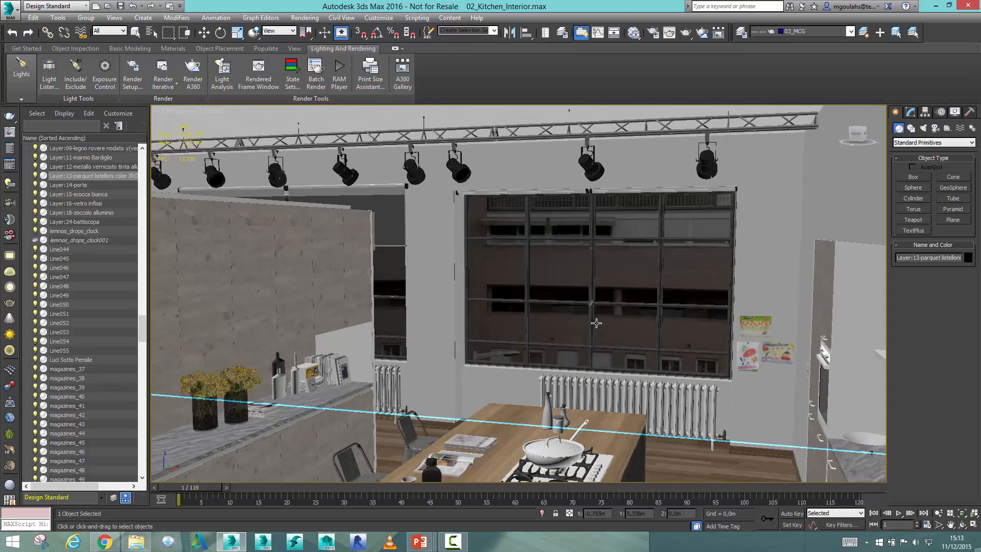
{"action": "scroll", "coordinate": [598, 315], "scroll_direction": "up", "scroll_amount": 4}
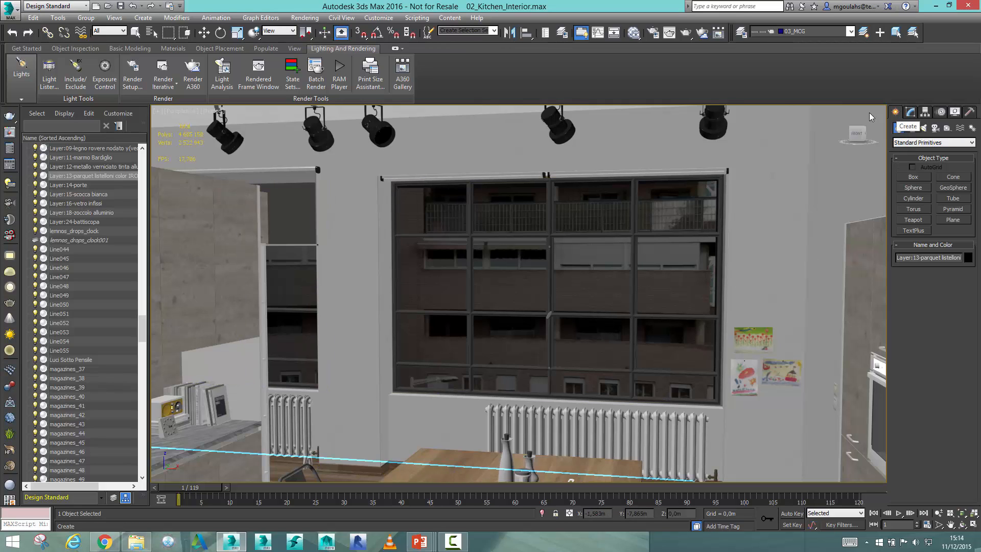
{"action": "left_click", "coordinate": [395, 48]}
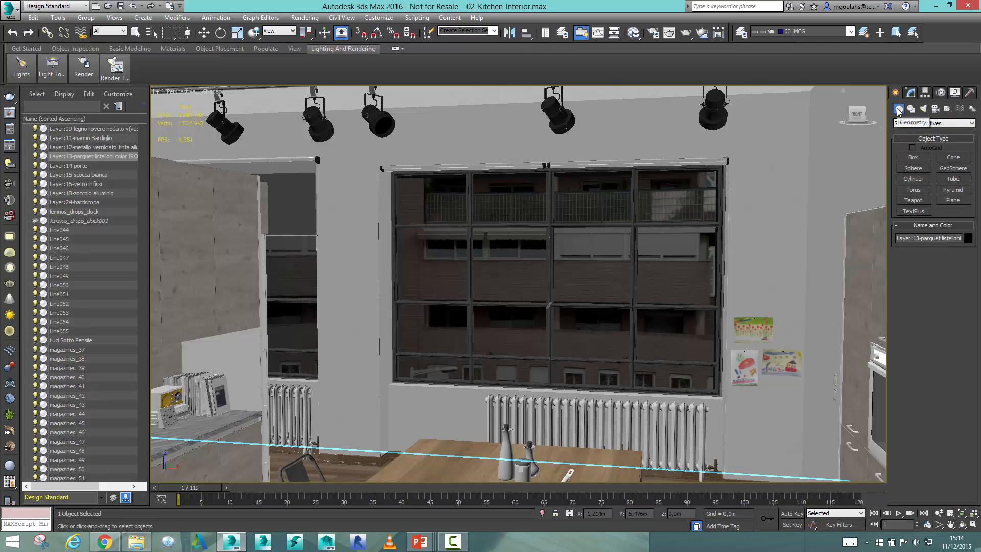
List the Max Creation Graph geometry types and select the objects in the Blinds named selection set
{"action": "left_click", "coordinate": [920, 123]}
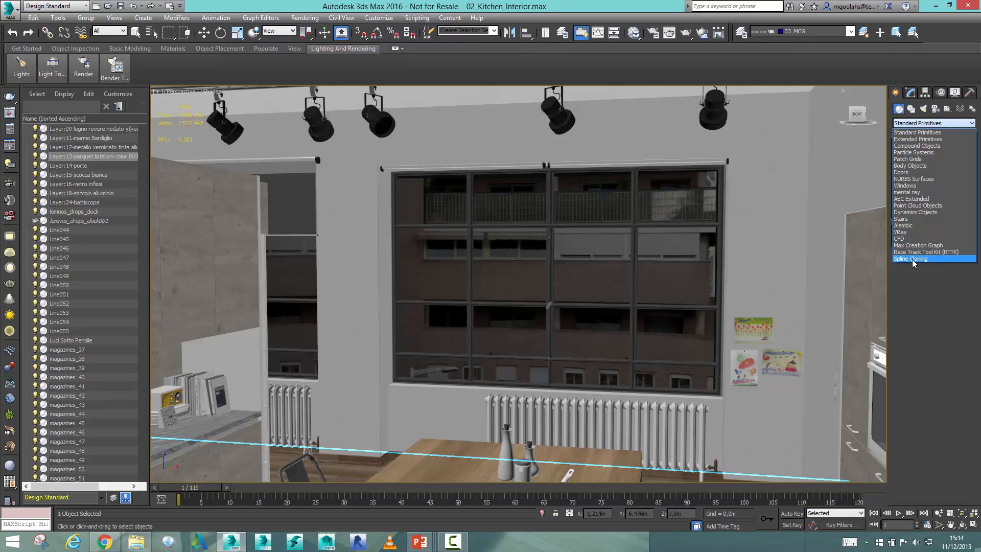
{"action": "left_click", "coordinate": [920, 246]}
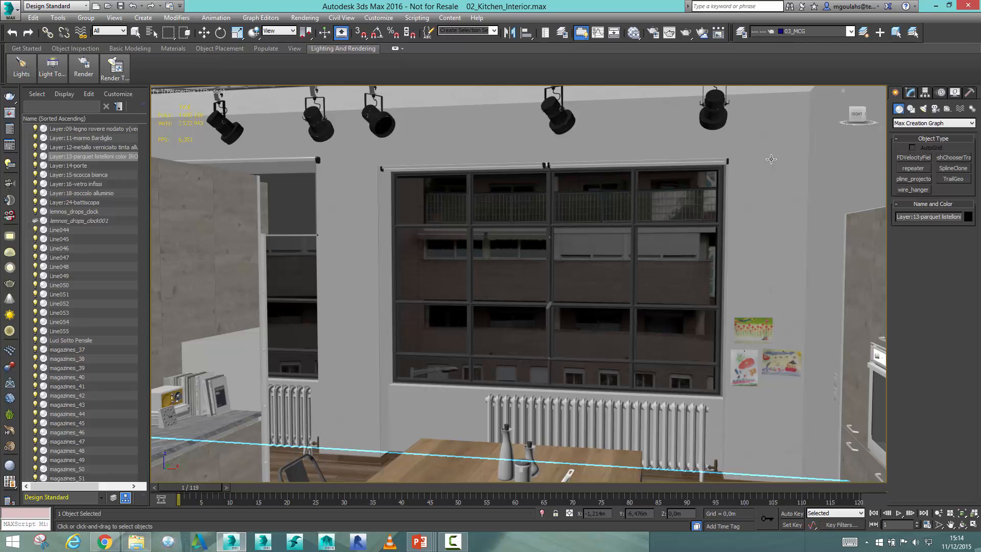
{"action": "left_click", "coordinate": [493, 31]}
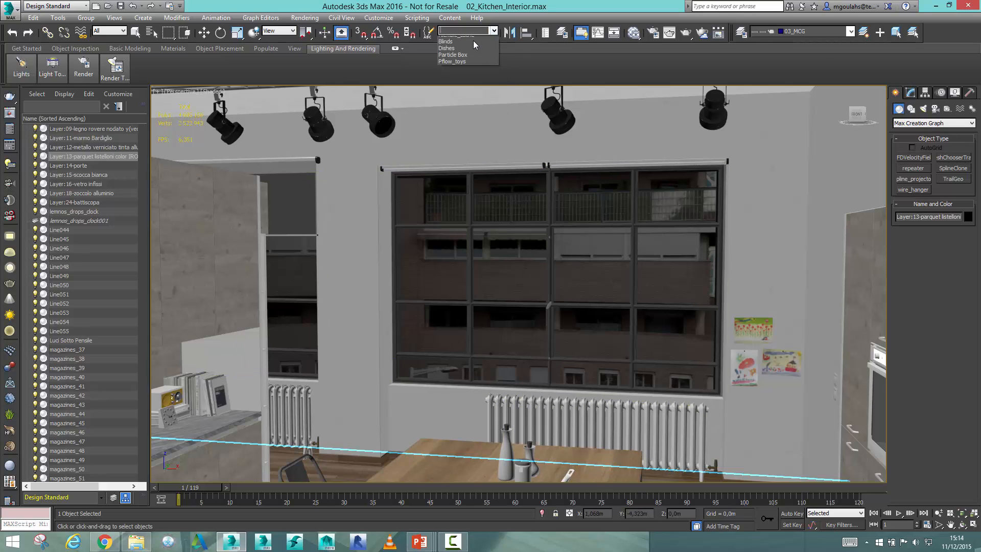
{"action": "left_click", "coordinate": [473, 47]}
Browse the modifiers available for the selected blinds down to the Max Creation Graph group, without applying one
{"action": "left_click", "coordinate": [911, 92]}
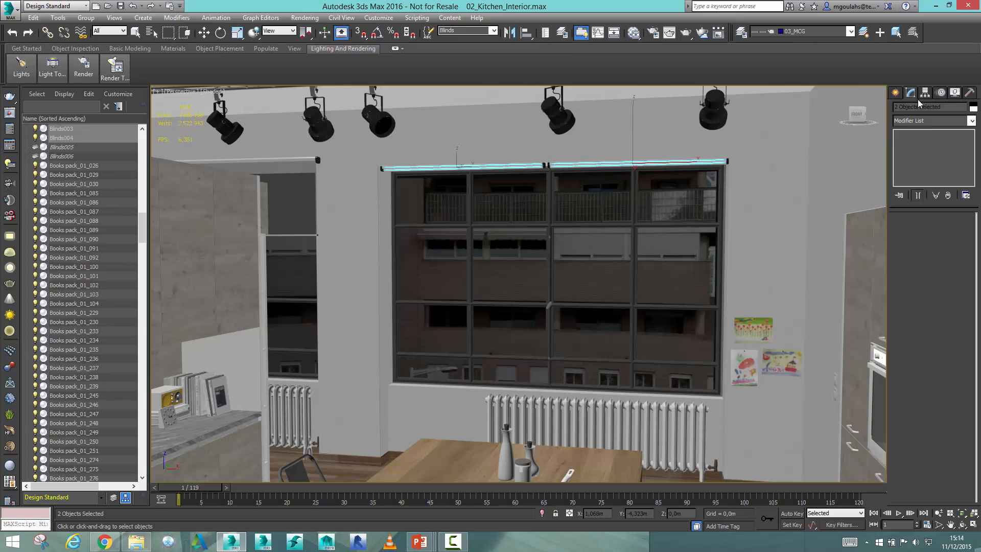
{"action": "left_click", "coordinate": [971, 121]}
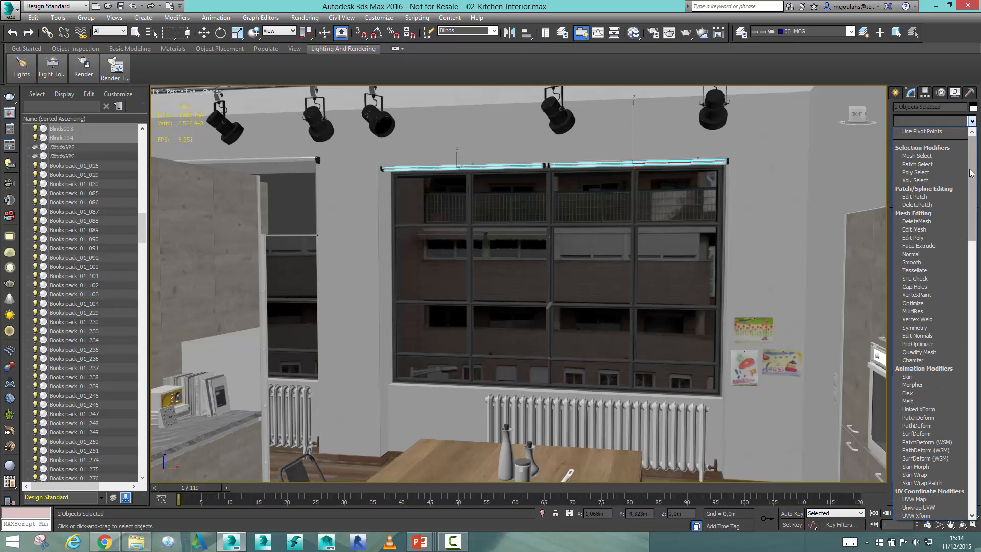
{"action": "left_click_drag", "start_coordinate": [973, 177], "coordinate": [973, 404]}
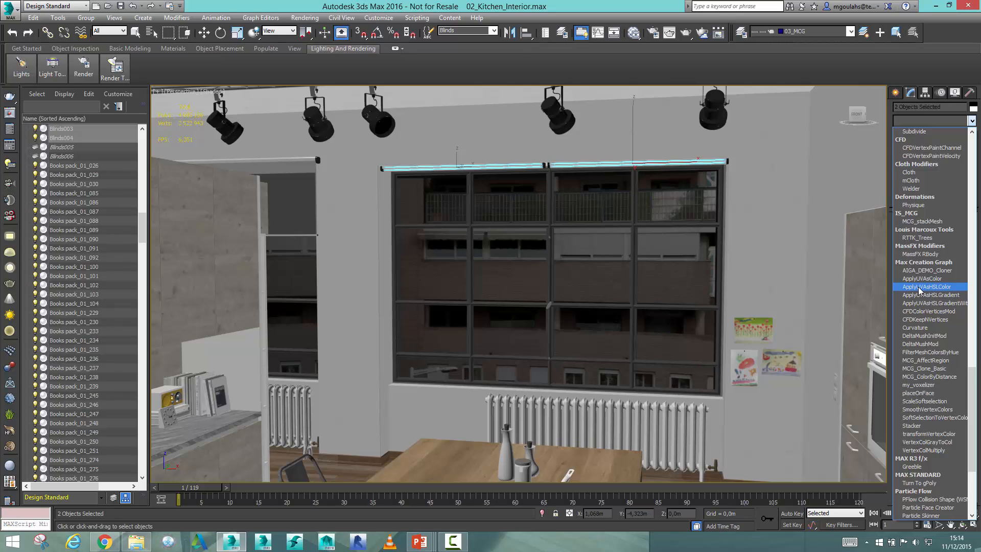
{"action": "left_click", "coordinate": [970, 122]}
Show the Extras toolbar and dock it at the end of the main toolbar row
{"action": "scroll", "coordinate": [593, 269], "scroll_direction": "up", "scroll_amount": 4}
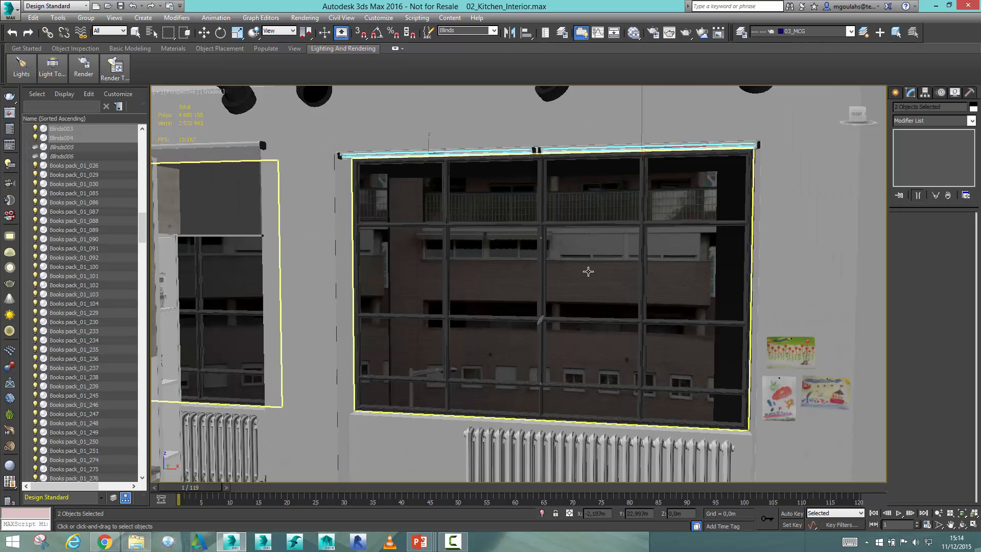
{"action": "middle_click_drag", "start_coordinate": [502, 250], "coordinate": [520, 260]}
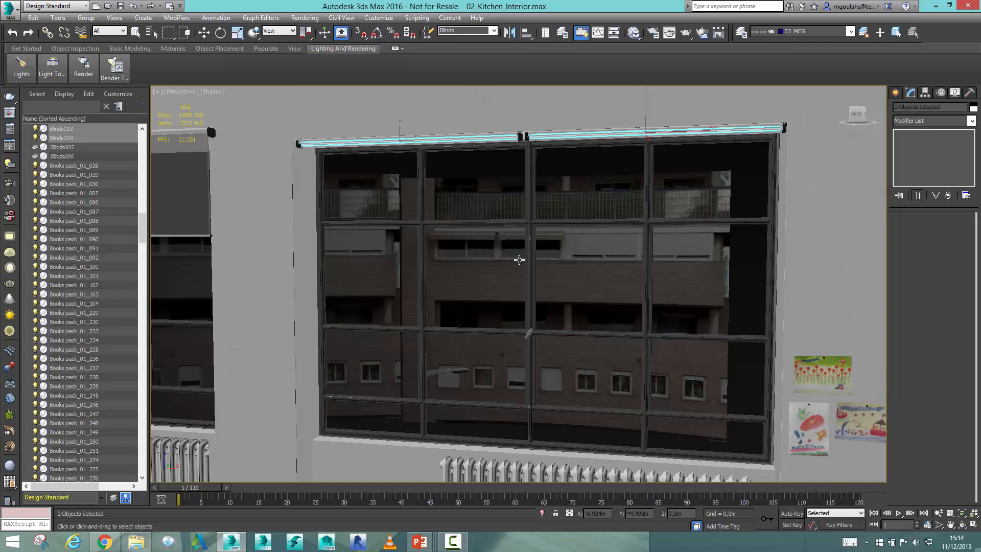
{"action": "middle_click_drag", "start_coordinate": [573, 228], "coordinate": [585, 230]}
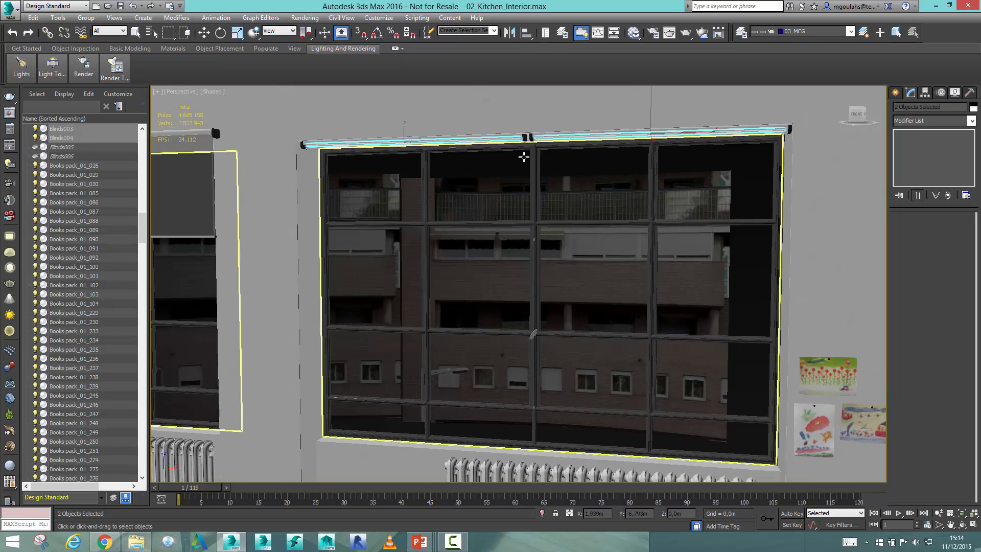
{"action": "right_click", "coordinate": [931, 37]}
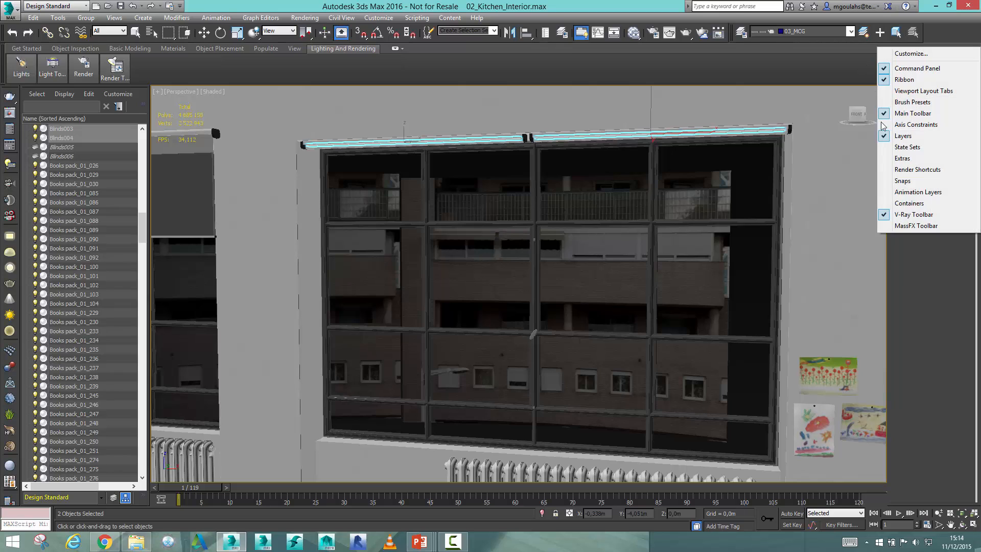
{"action": "left_click", "coordinate": [910, 160]}
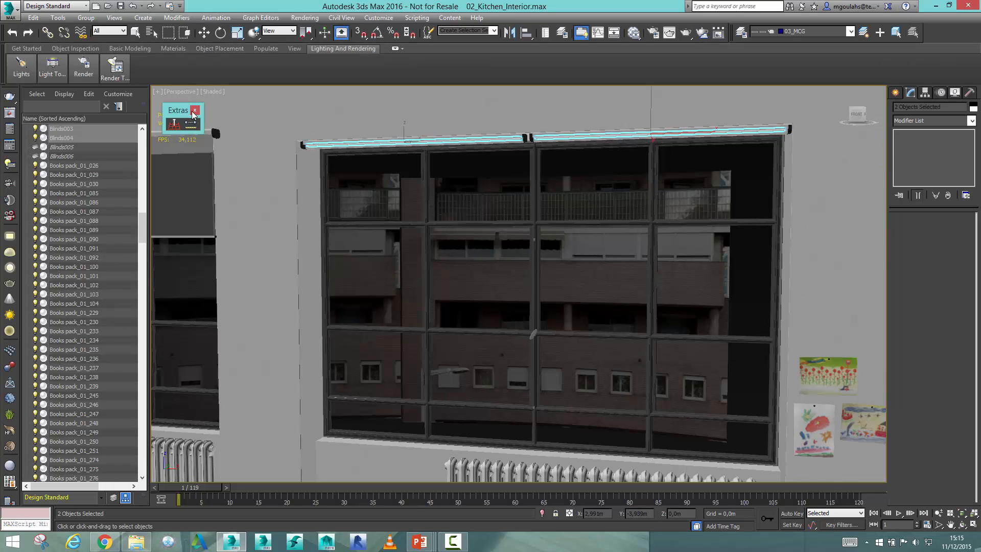
{"action": "left_click_drag", "start_coordinate": [181, 112], "coordinate": [968, 36]}
Examine the Array tool's transformation and dimension settings for the selected blinds, and close it without applying
{"action": "left_click", "coordinate": [971, 34]}
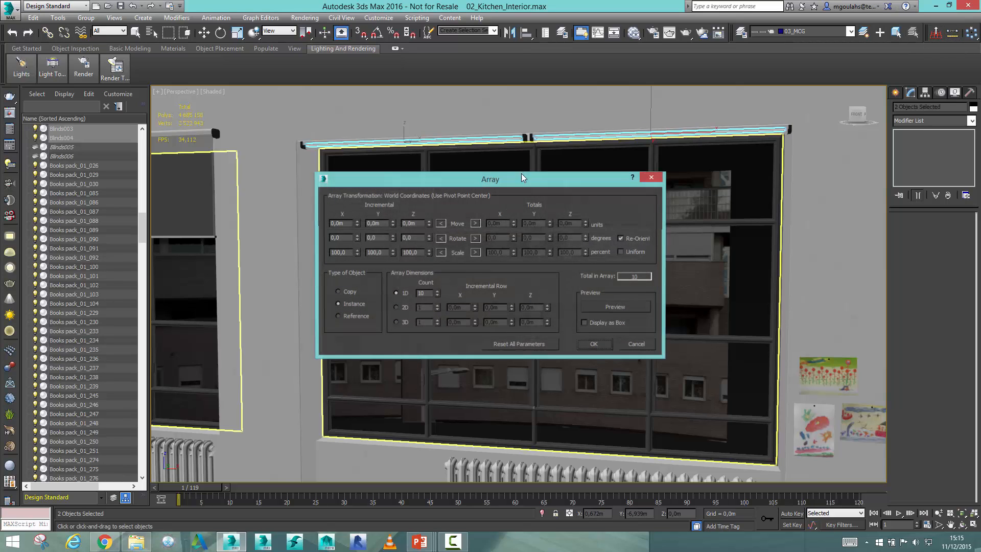
{"action": "left_click_drag", "start_coordinate": [491, 184], "coordinate": [441, 177]}
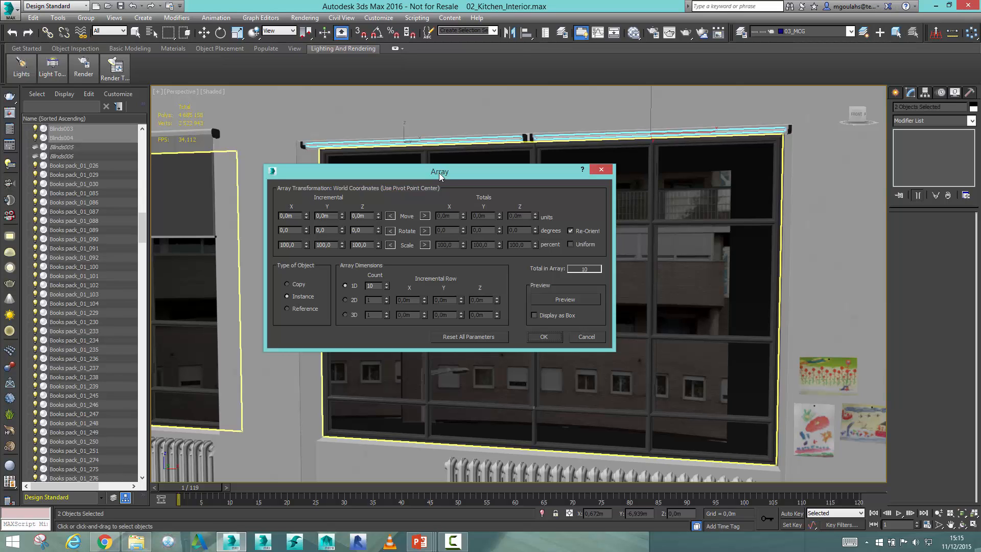
{"action": "left_click_drag", "start_coordinate": [521, 174], "coordinate": [583, 221]}
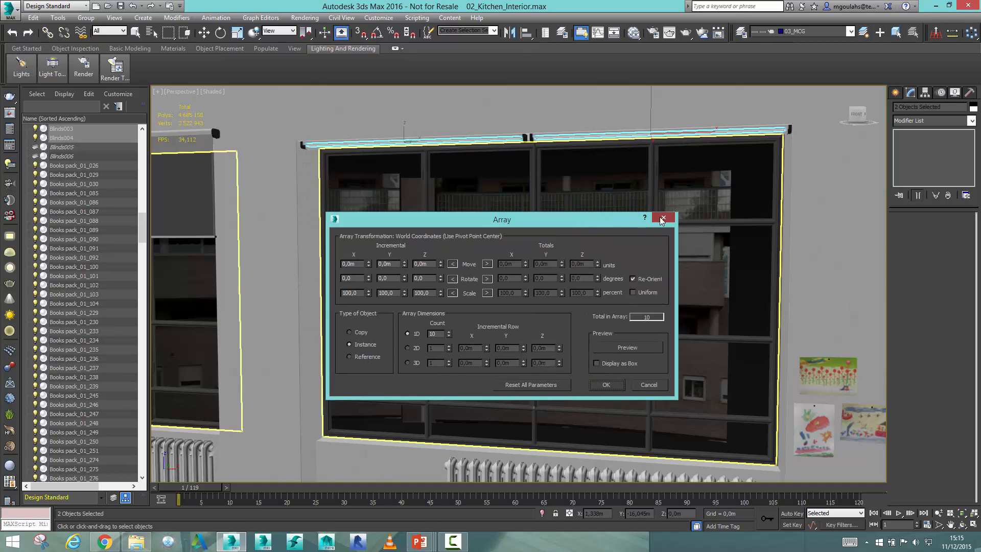
{"action": "left_click", "coordinate": [662, 218]}
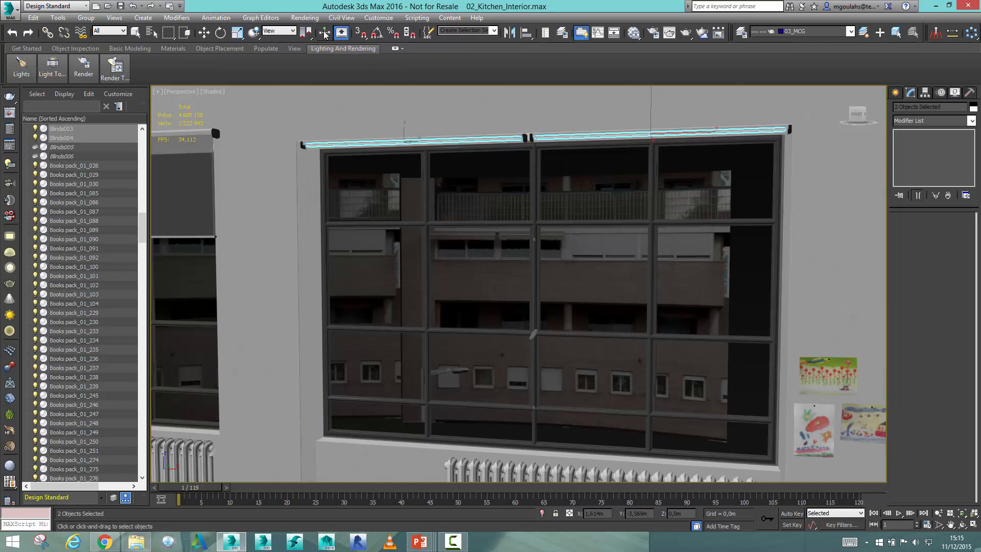
Open the Max Creation Graph Editor and maximize its window
{"action": "left_click", "coordinate": [411, 19]}
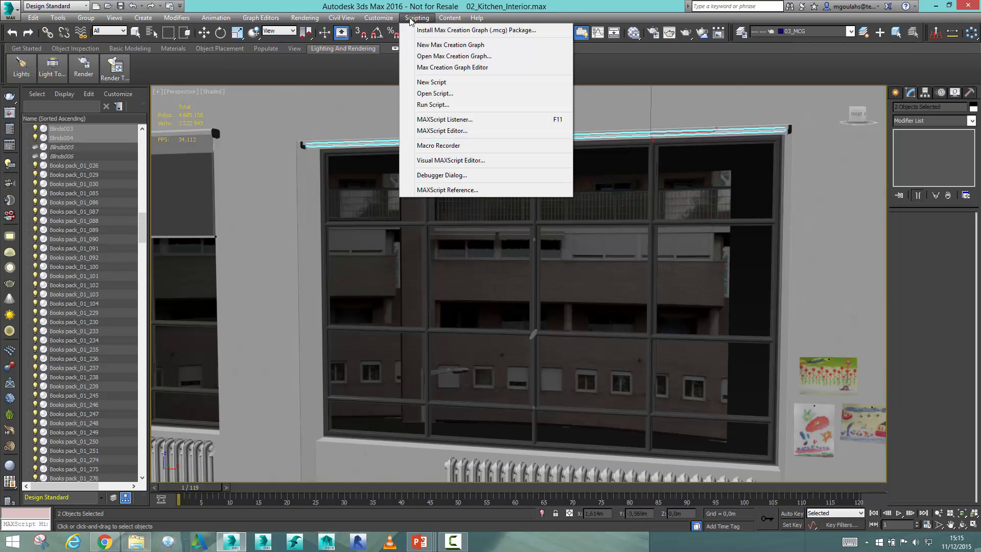
{"action": "left_click", "coordinate": [454, 69]}
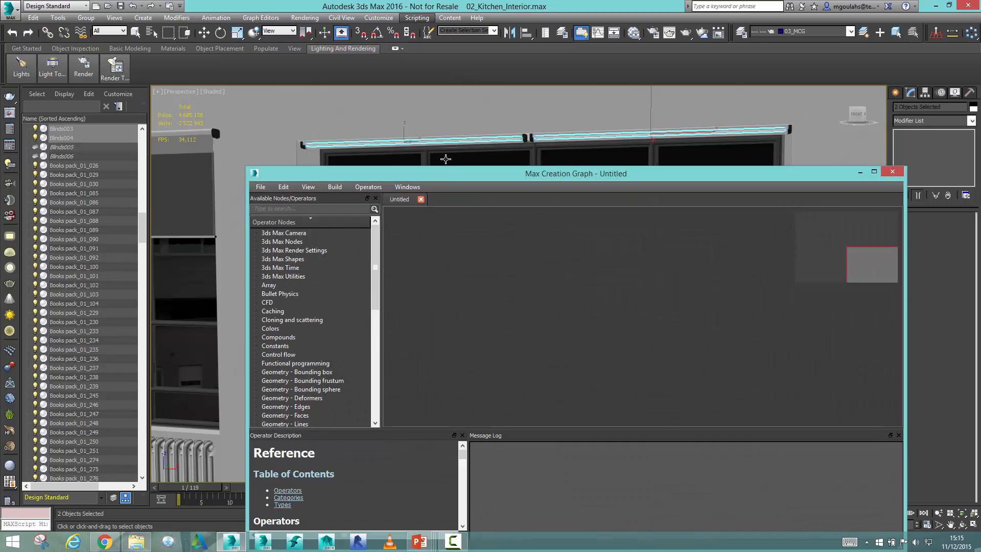
{"action": "left_click_drag", "start_coordinate": [447, 179], "coordinate": [301, 91]}
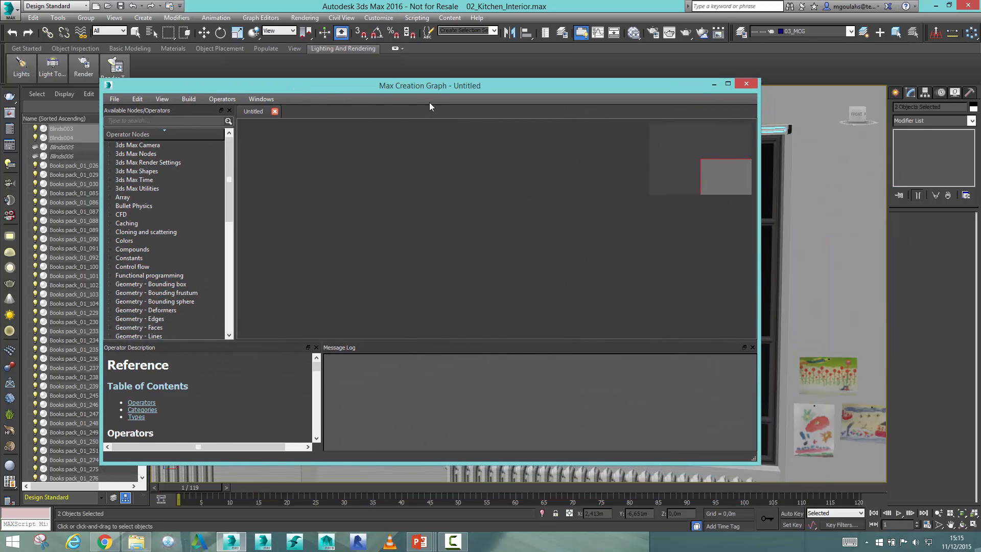
{"action": "left_click_drag", "start_coordinate": [445, 87], "coordinate": [459, 87]}
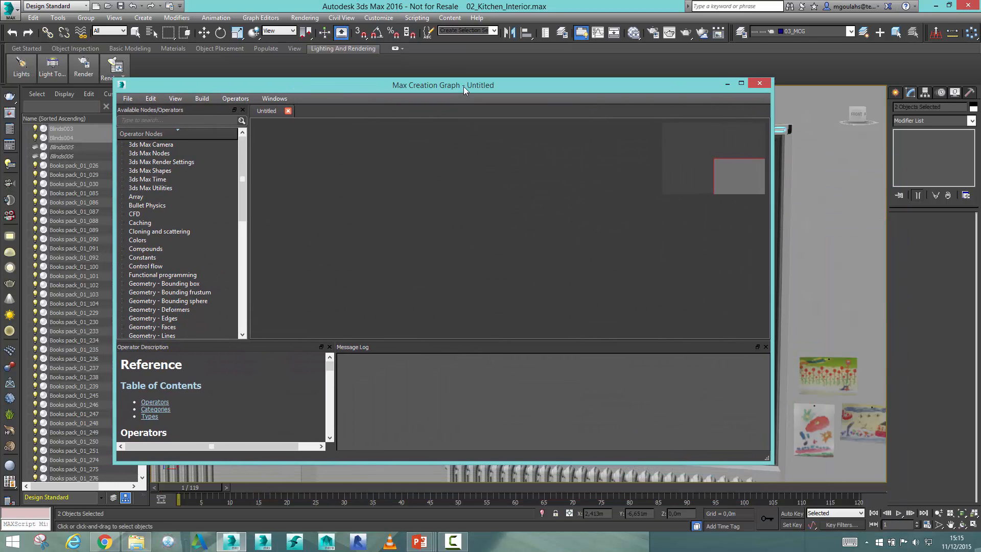
{"action": "double_click", "coordinate": [464, 86]}
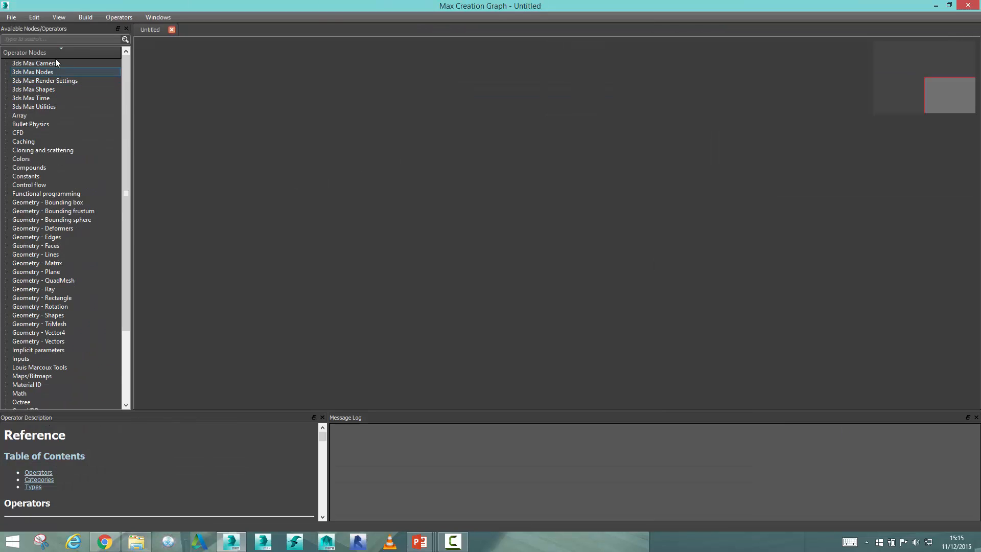
Search the operators for "output", place an Output: modifier node on the right side of the graph, and clear the search
{"action": "left_click", "coordinate": [52, 40]}
{"action": "type", "text": "output"}
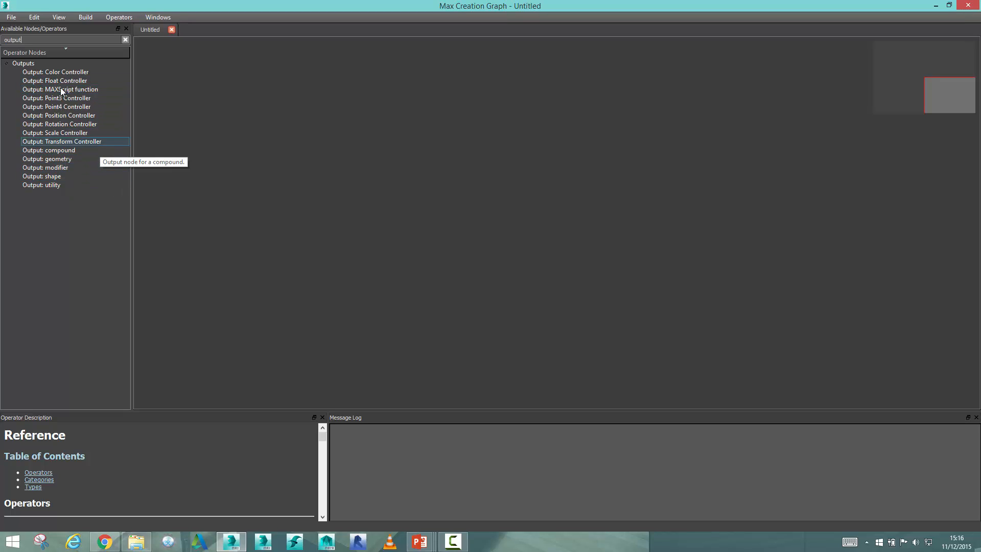
{"action": "left_click", "coordinate": [69, 168]}
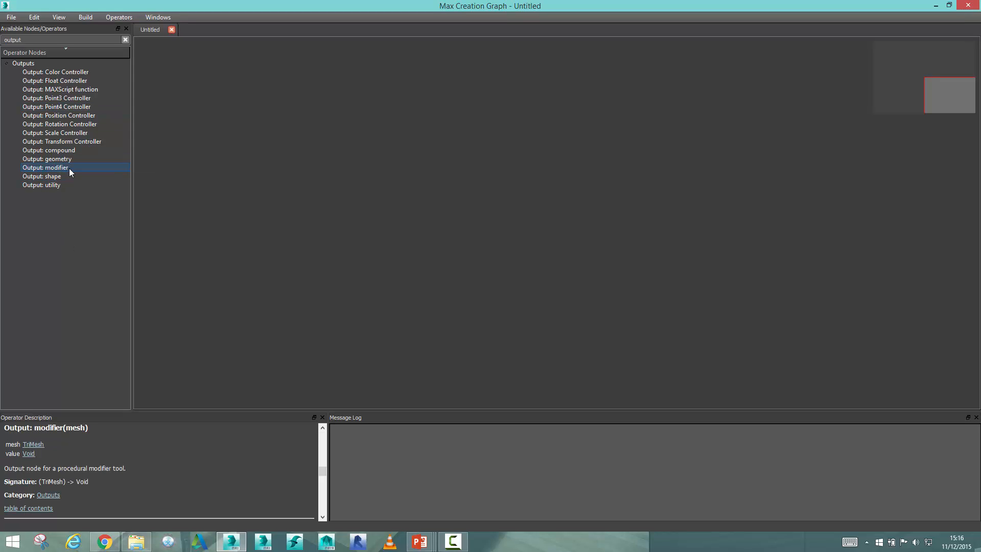
{"action": "left_click_drag", "start_coordinate": [41, 166], "coordinate": [711, 148]}
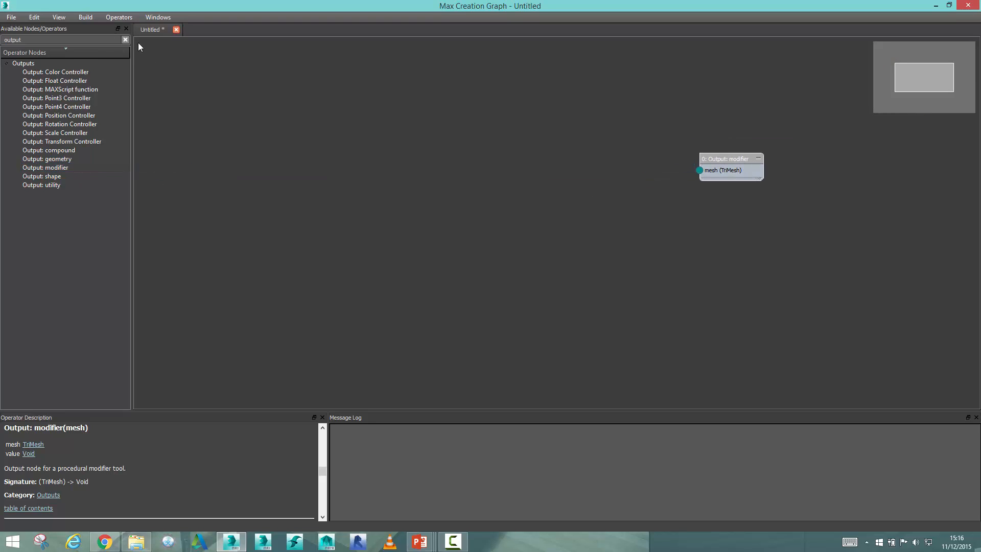
{"action": "left_click", "coordinate": [126, 40]}
{"action": "left_click", "coordinate": [449, 131]}
{"action": "middle_click_drag", "start_coordinate": [465, 136], "coordinate": [503, 165]}
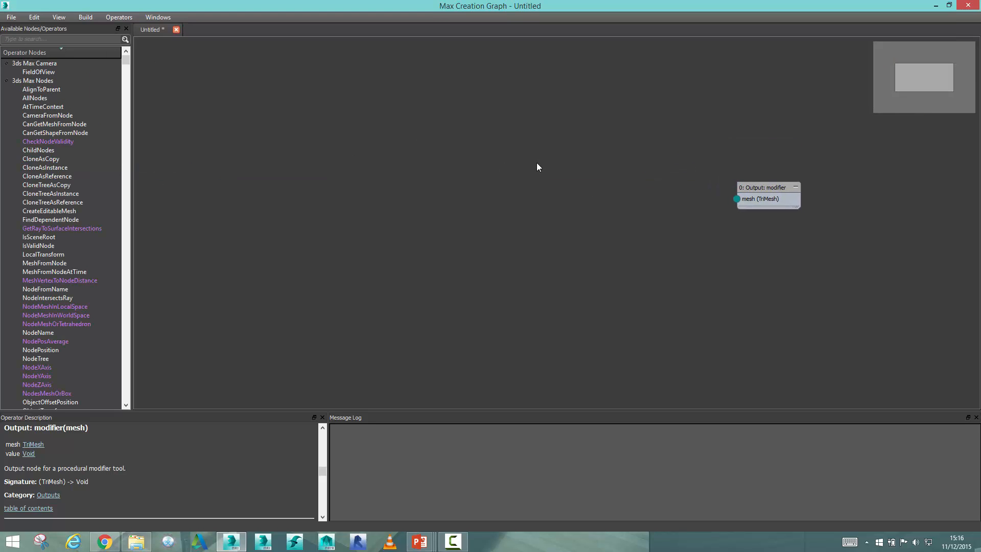
{"action": "left_click_drag", "start_coordinate": [743, 185], "coordinate": [753, 185]}
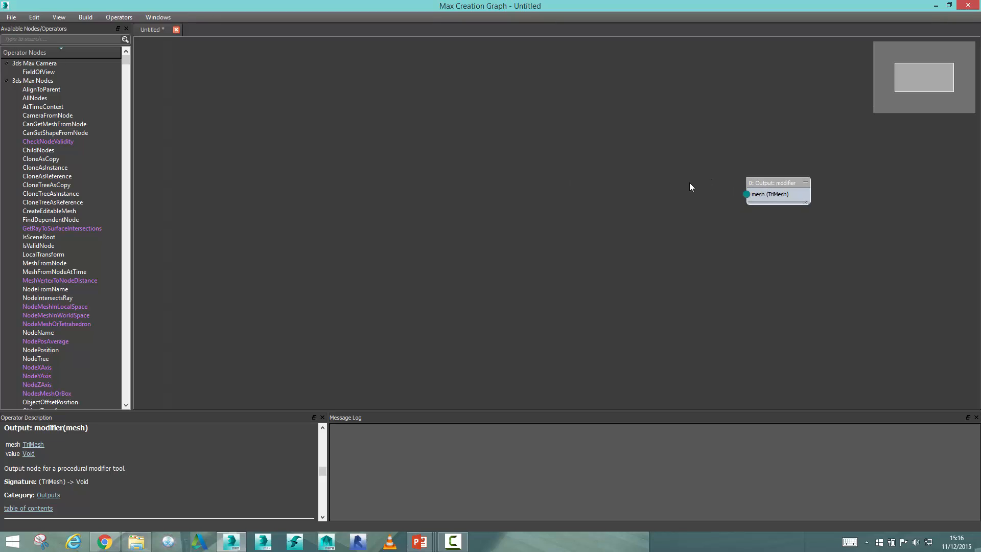
{"action": "left_click", "coordinate": [543, 179]}
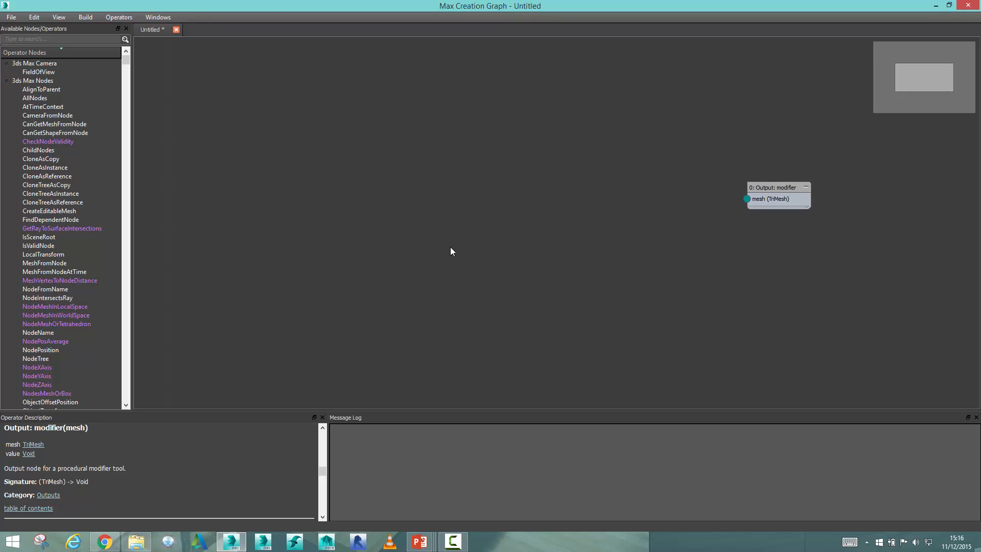
Search for "clone", add a CloneAndTransformMesh node, and place it to the left of the Output: modifier node
{"action": "right_click", "coordinate": [407, 225]}
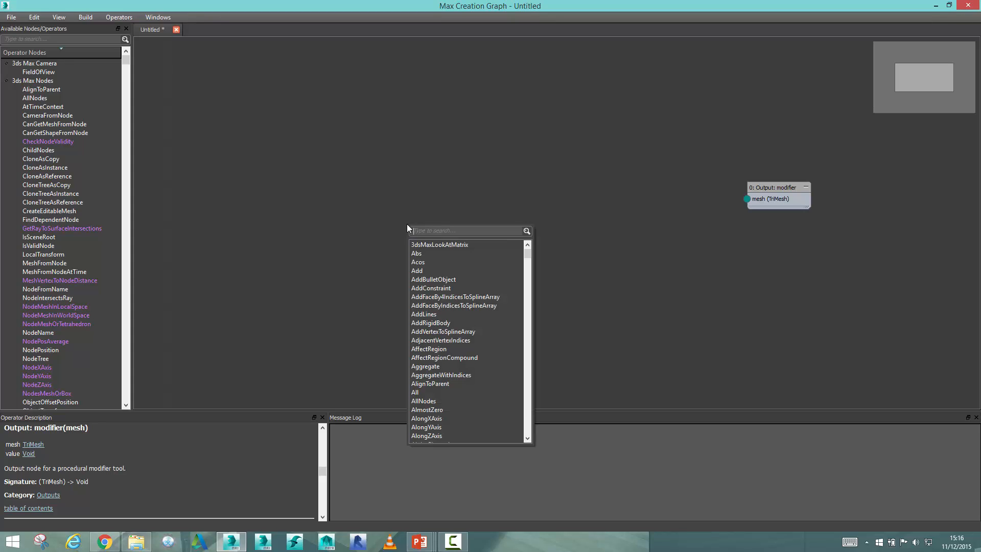
{"action": "type", "text": "clone"}
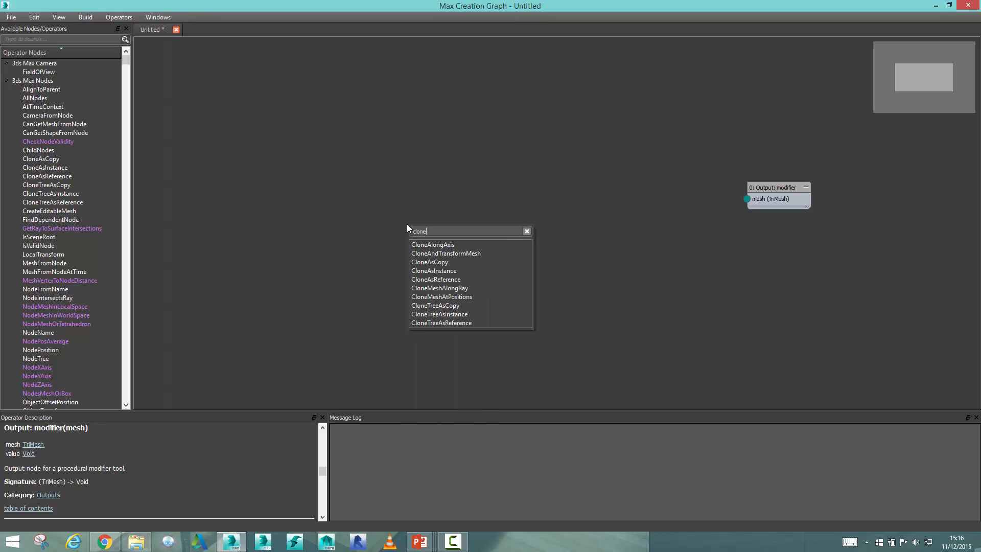
{"action": "left_click", "coordinate": [445, 256]}
{"action": "left_click_drag", "start_coordinate": [408, 229], "coordinate": [549, 171]}
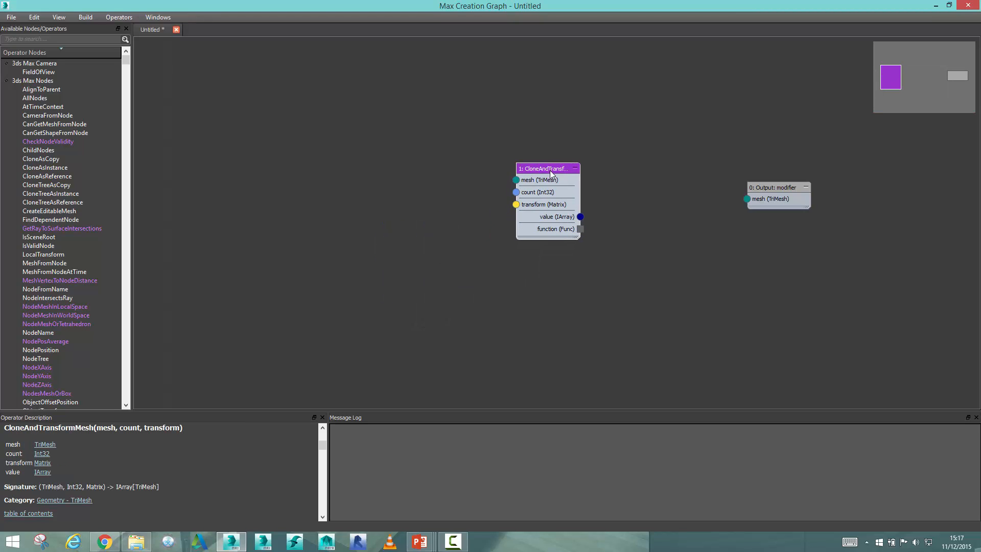
Add a CombineAllMeshes node feeding the Output: modifier mesh input, and connect the CloneAndTransformMesh value output to its meshes input
{"action": "left_click_drag", "start_coordinate": [769, 189], "coordinate": [718, 228]}
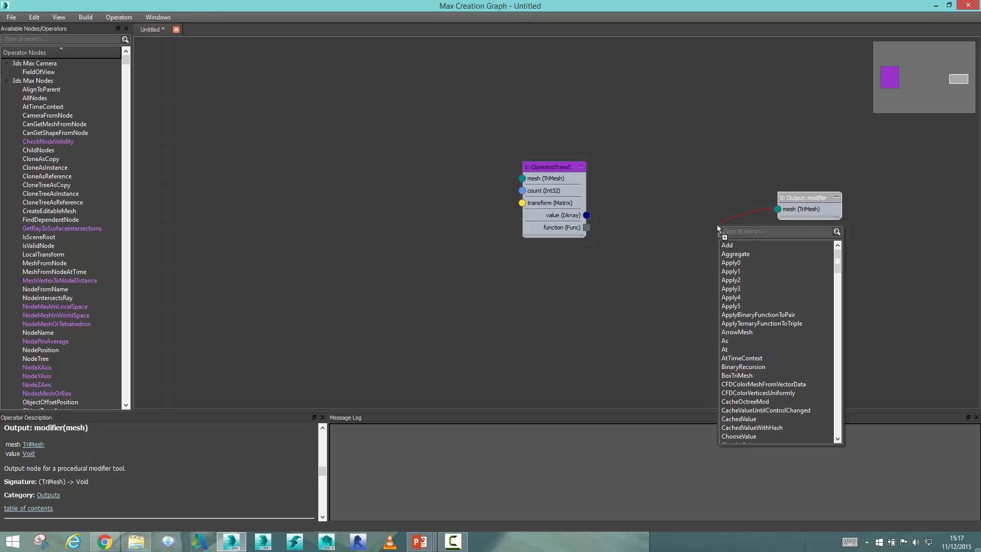
{"action": "type", "text": "com"}
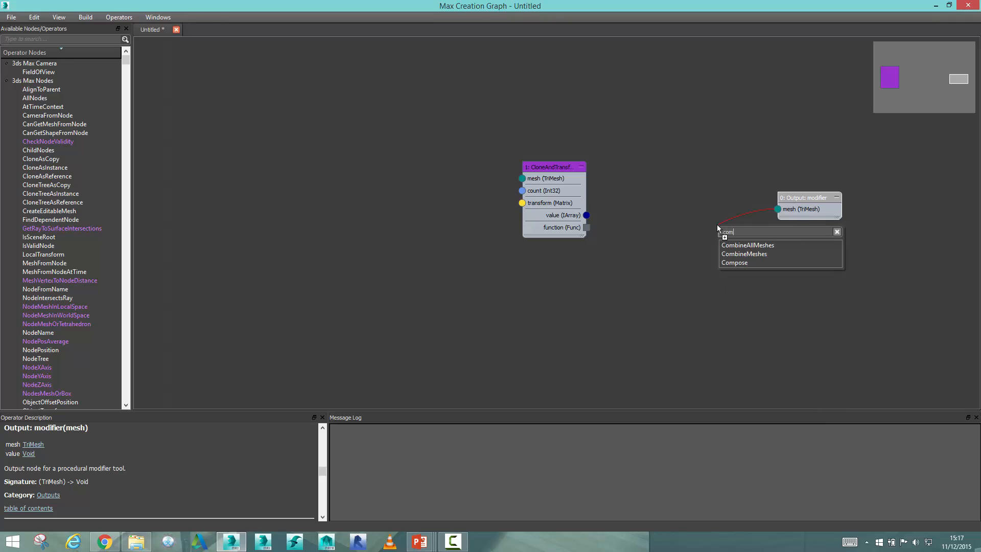
{"action": "type", "text": "bin"}
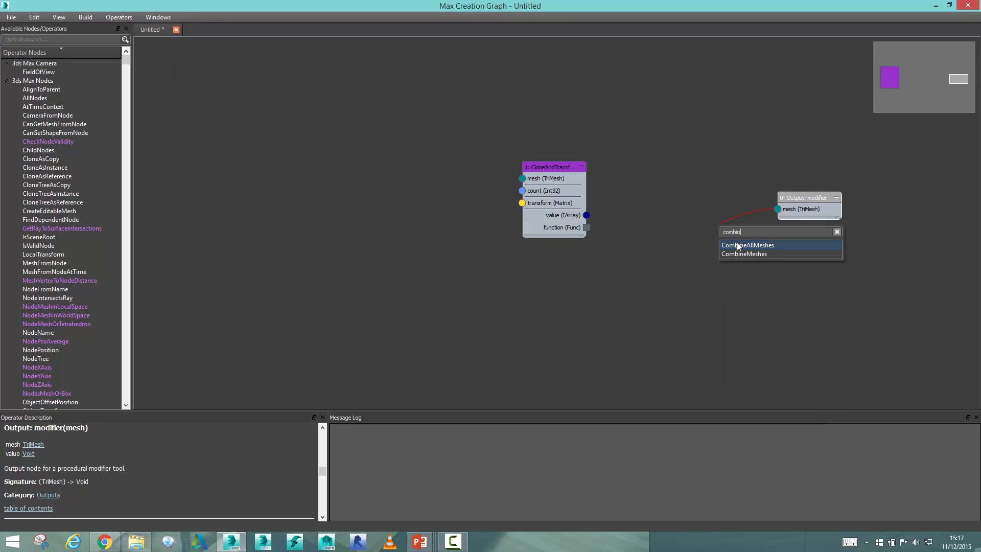
{"action": "left_click", "coordinate": [738, 246]}
{"action": "left_click_drag", "start_coordinate": [717, 227], "coordinate": [687, 189]}
{"action": "left_click_drag", "start_coordinate": [558, 171], "coordinate": [547, 160]}
{"action": "left_click_drag", "start_coordinate": [576, 205], "coordinate": [646, 199]}
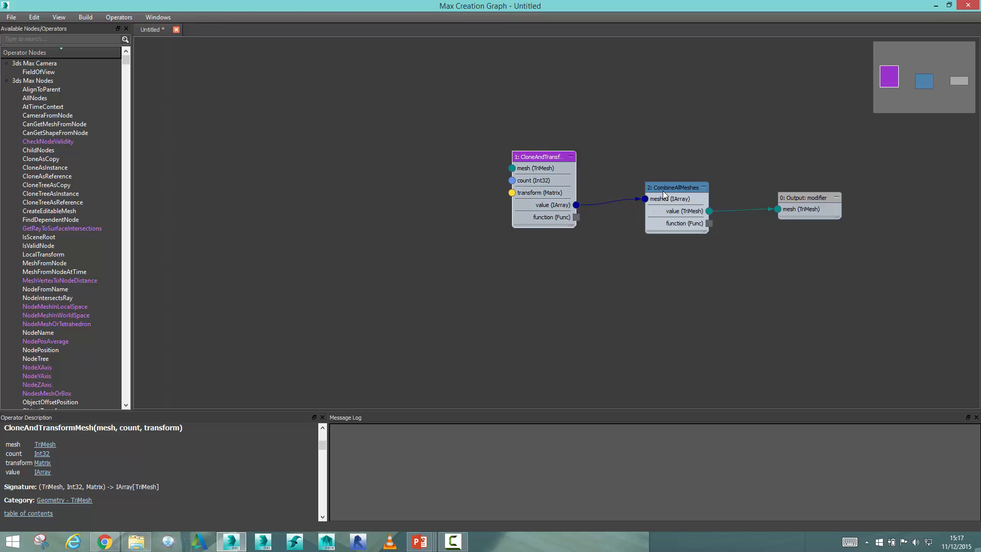
Space out the CloneAndTransformMesh, CombineAllMeshes and Output: modifier nodes, leaving room for input nodes before the clone node
{"action": "left_click_drag", "start_coordinate": [536, 159], "coordinate": [515, 158]}
{"action": "mouse_move", "coordinate": [668, 189]}
{"action": "left_mouse_down"}
{"action": "mouse_move", "coordinate": [682, 188]}
{"action": "mouse_move", "coordinate": [660, 195]}
{"action": "left_mouse_up"}
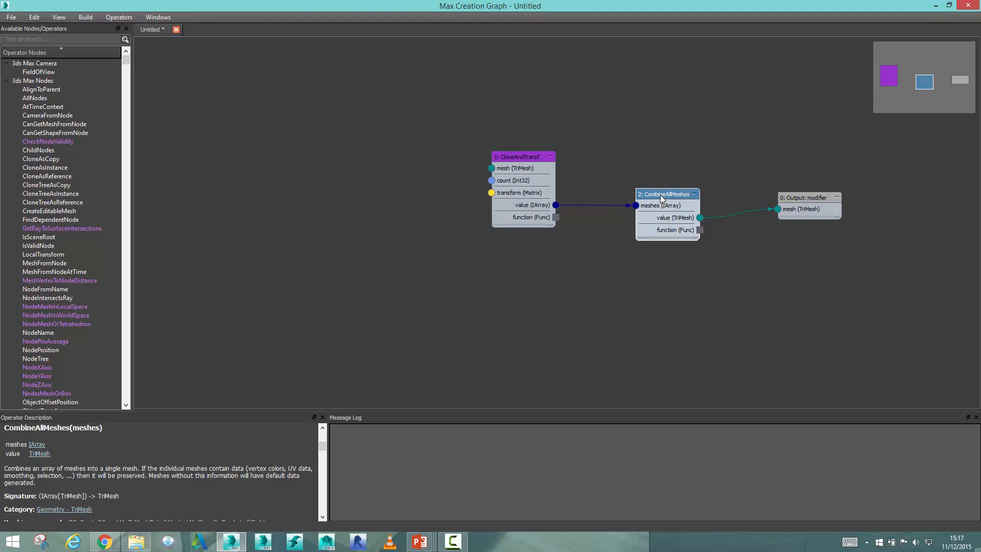
{"action": "left_click_drag", "start_coordinate": [809, 201], "coordinate": [809, 212]}
{"action": "middle_click_drag", "start_coordinate": [606, 172], "coordinate": [719, 195]}
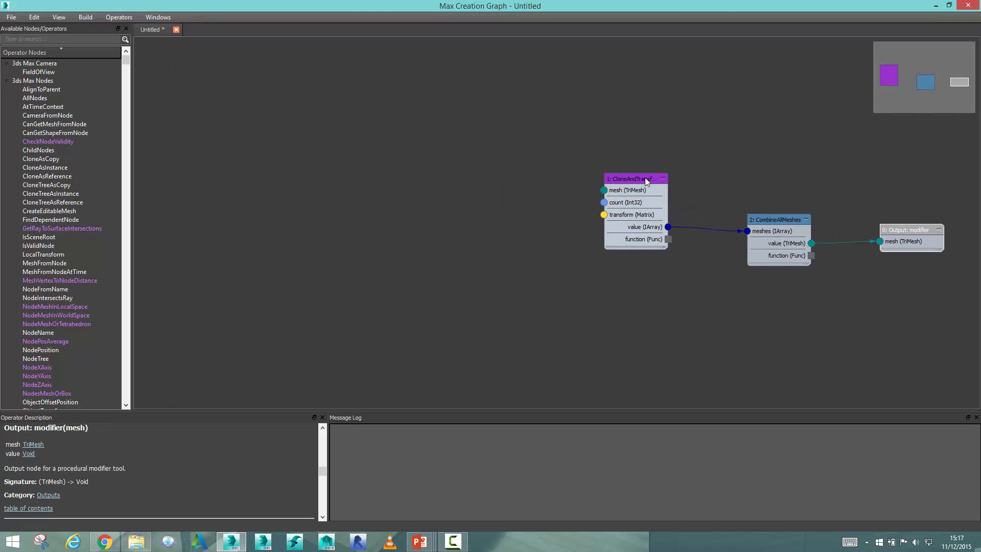
{"action": "left_click_drag", "start_coordinate": [646, 181], "coordinate": [667, 191]}
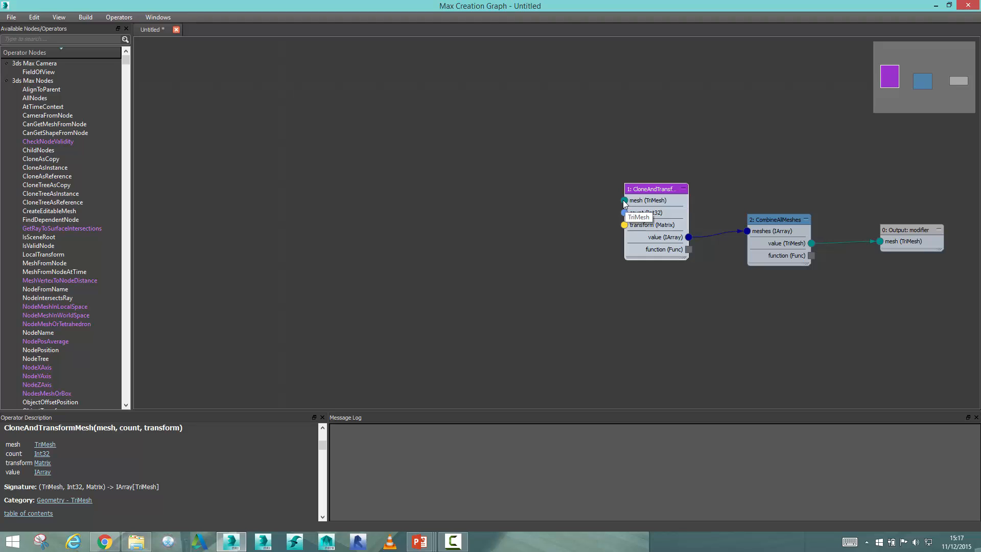
Add a Modifier: TriMesh node connected to the mesh input of CloneAndTransformMesh, and place it above and to the left of that node
{"action": "left_click_drag", "start_coordinate": [625, 201], "coordinate": [551, 157]}
{"action": "type", "text": "modi"}
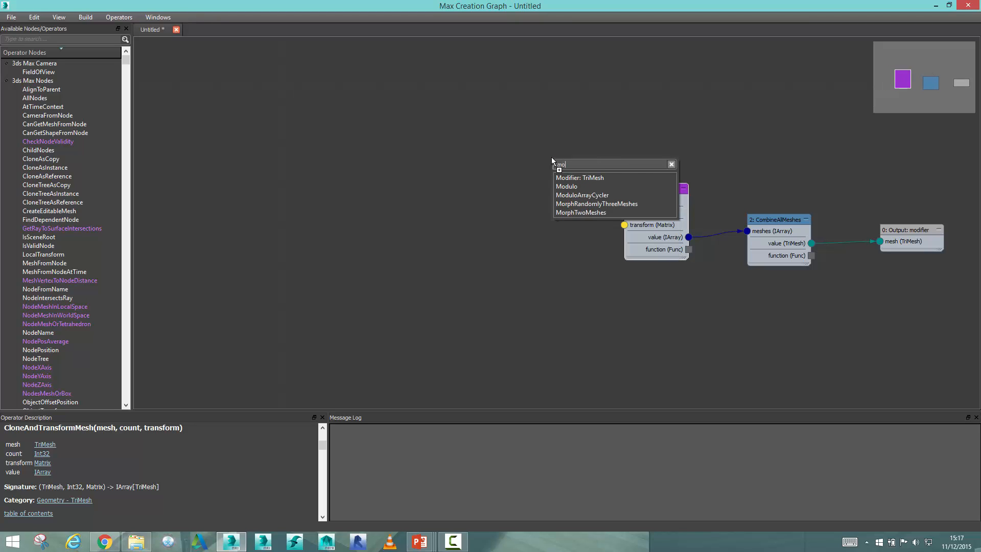
{"action": "left_click", "coordinate": [597, 178]}
{"action": "mouse_move", "coordinate": [555, 158]}
{"action": "left_mouse_down"}
{"action": "mouse_move", "coordinate": [521, 150]}
{"action": "mouse_move", "coordinate": [546, 149]}
{"action": "left_mouse_up"}
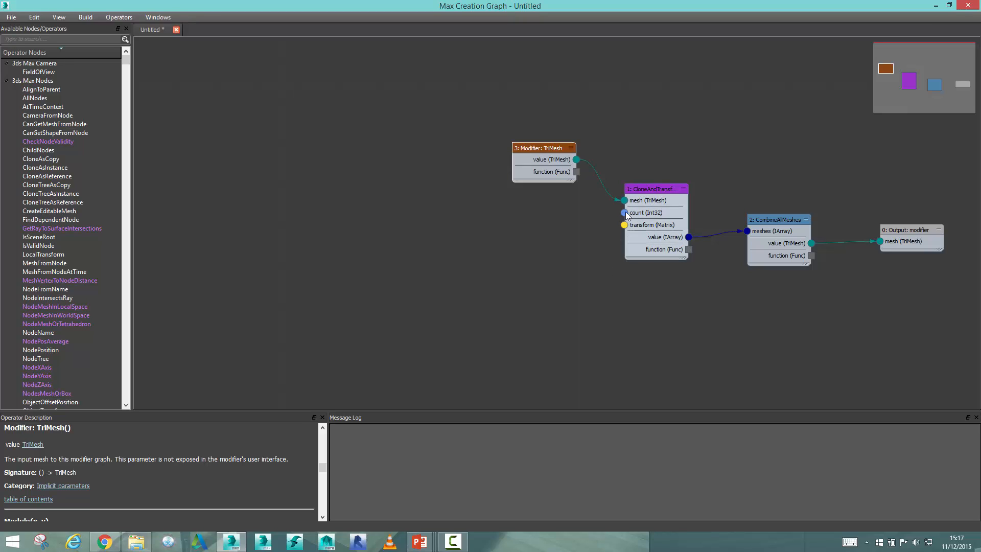
Generate parameters for the CloneAndTransformMesh node to get an Int32 parameter on its count input
{"action": "right_click", "coordinate": [655, 190]}
{"action": "left_click", "coordinate": [649, 189]}
{"action": "right_click", "coordinate": [646, 189]}
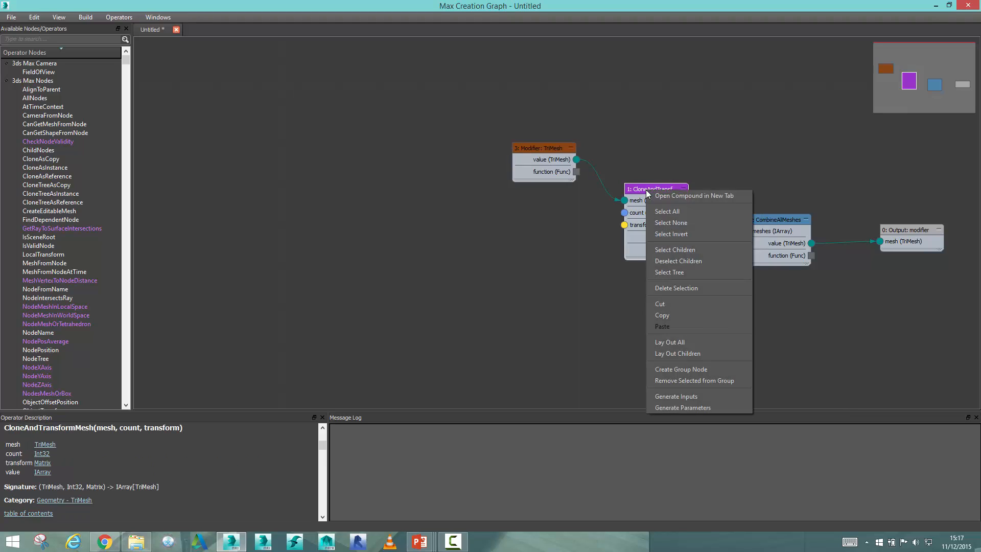
{"action": "left_click", "coordinate": [687, 407]}
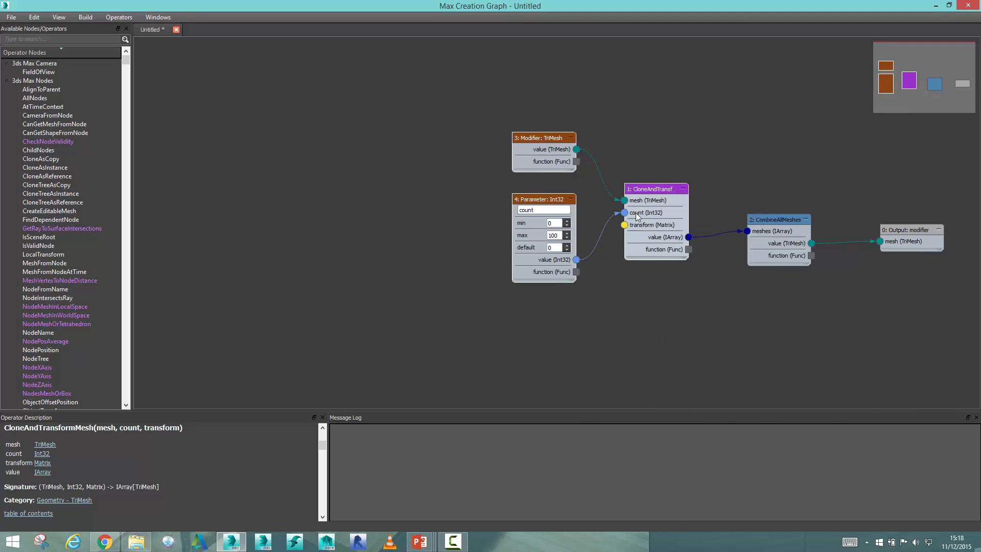
Rename the count parameter as Nombre and set its default value to 1
{"action": "left_click", "coordinate": [536, 201]}
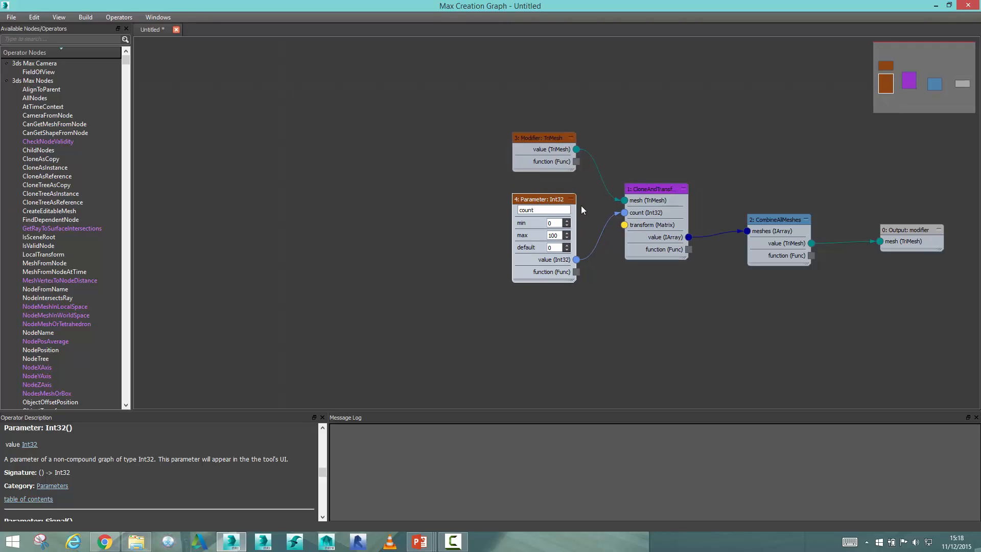
{"action": "double_click", "coordinate": [533, 209]}
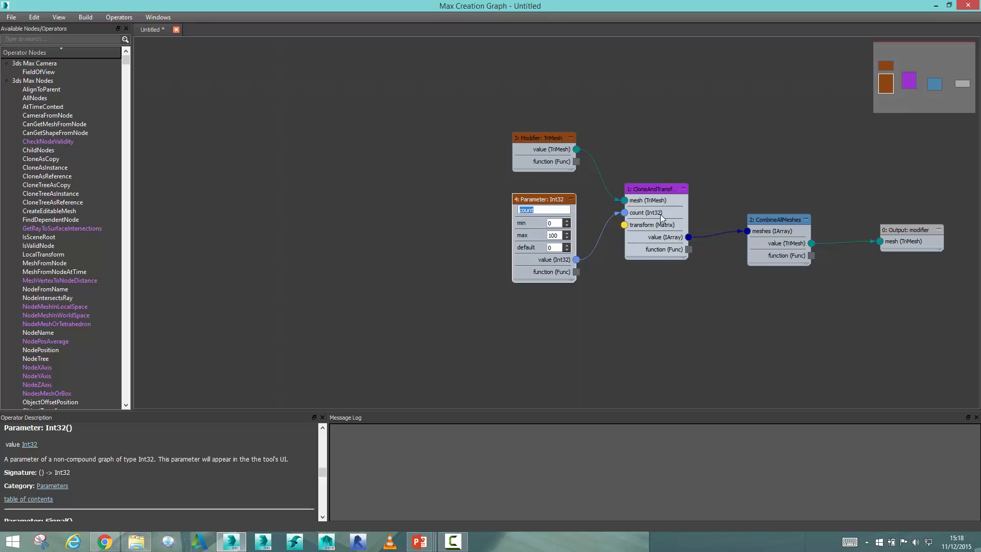
{"action": "type", "text": "Nombre"}
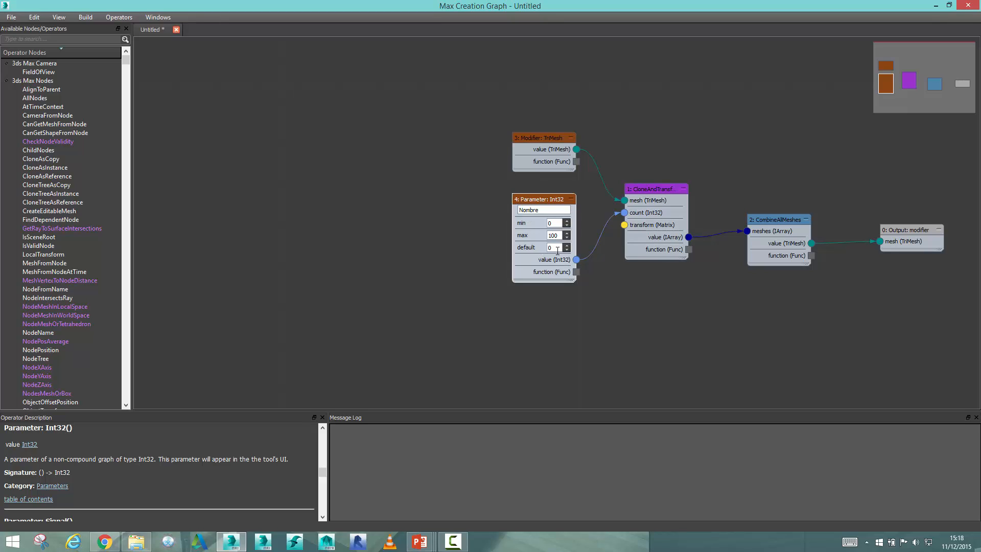
{"action": "left_click_drag", "start_coordinate": [557, 249], "coordinate": [537, 252]}
{"action": "type", "text": "1"}
{"action": "key", "text": "Return"}
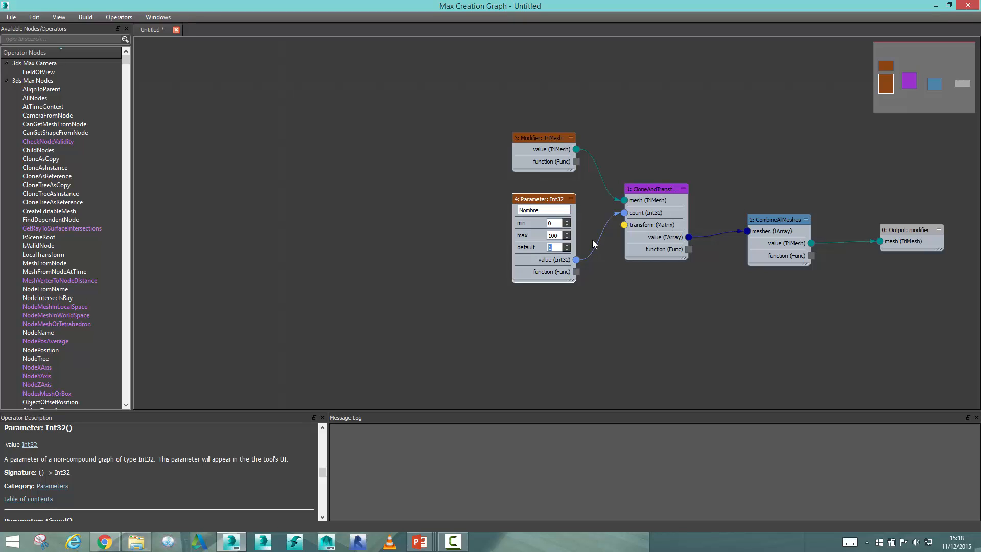
Add a TranslationMatrix node connected to the transform input of CloneAndTransformMesh, and place it below the Nombre parameter
{"action": "left_click_drag", "start_coordinate": [624, 225], "coordinate": [541, 332]}
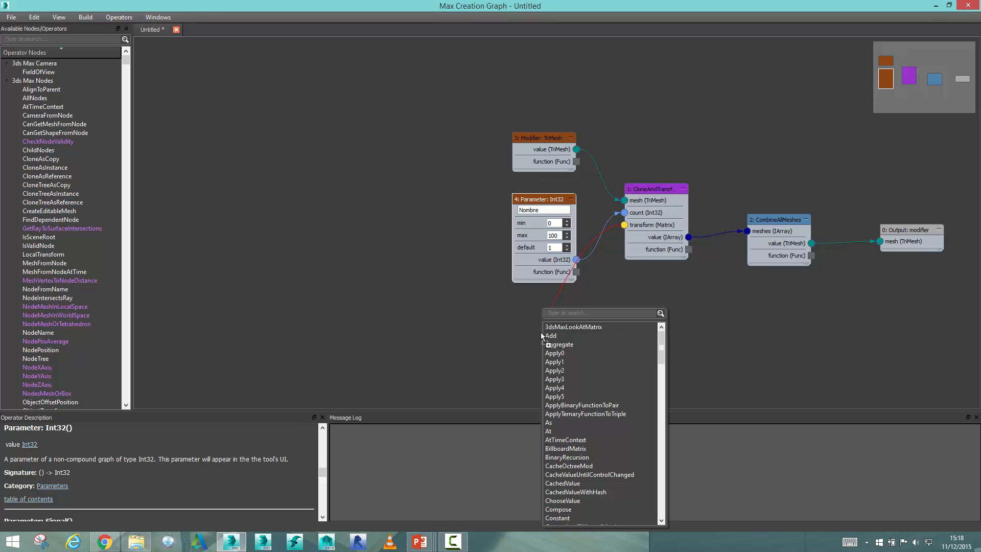
{"action": "type", "text": "tran"}
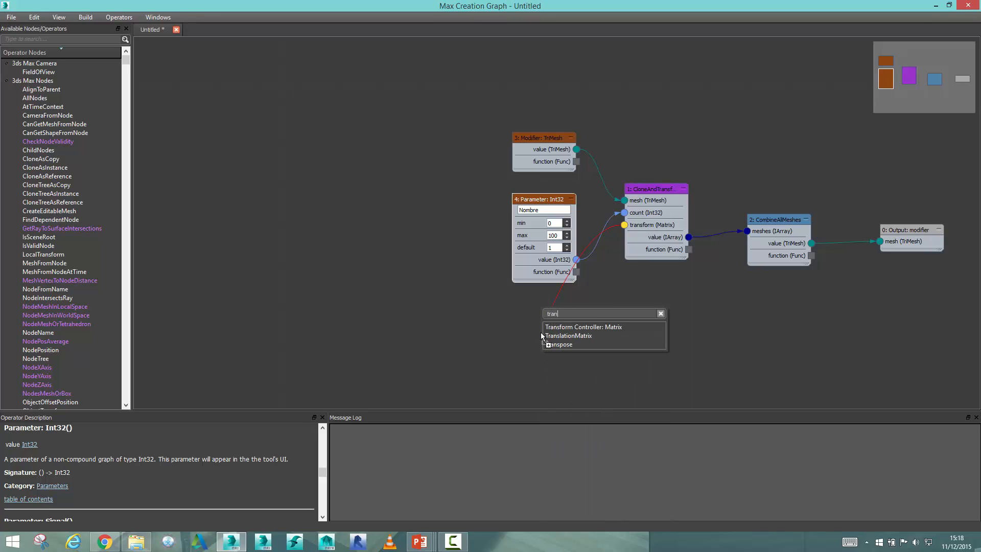
{"action": "left_click", "coordinate": [549, 335]}
{"action": "left_click_drag", "start_coordinate": [534, 332], "coordinate": [532, 306]}
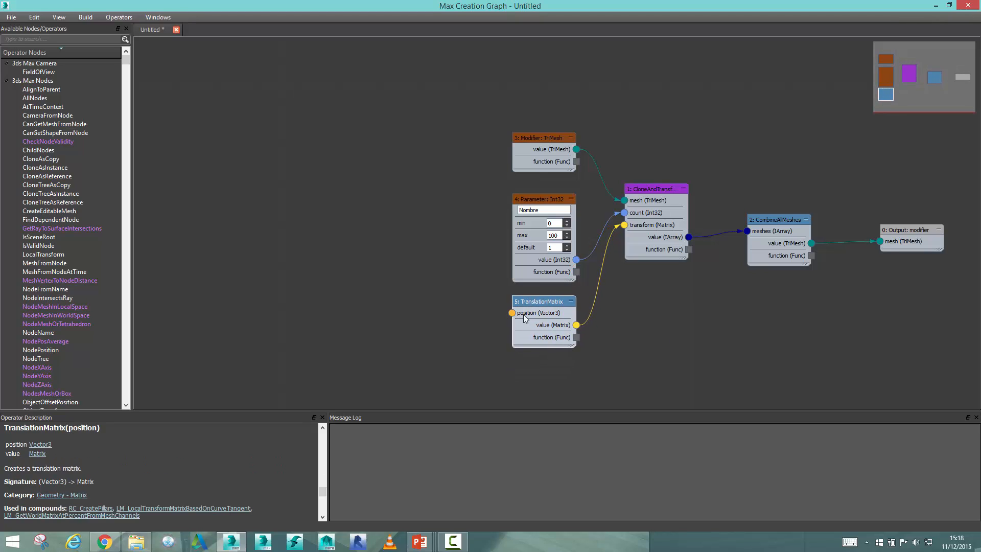
Feed the TranslationMatrix position from a new Vector3 node, and generate parameters for its x, y and z inputs
{"action": "left_click_drag", "start_coordinate": [511, 313], "coordinate": [458, 284]}
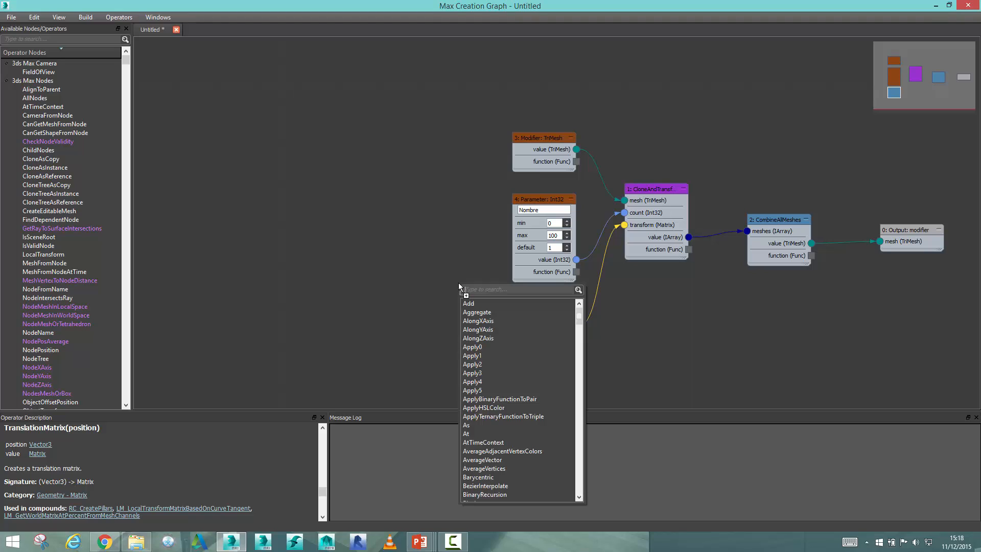
{"action": "type", "text": "vector"}
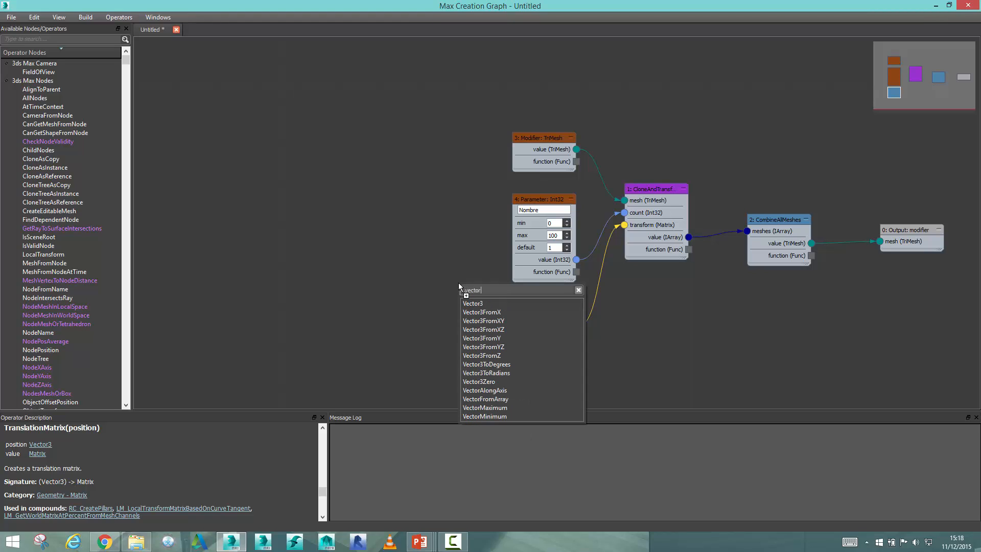
{"action": "left_click", "coordinate": [531, 303]}
{"action": "left_click_drag", "start_coordinate": [448, 284], "coordinate": [419, 273]}
{"action": "right_click", "coordinate": [410, 273]}
{"action": "left_click", "coordinate": [409, 271]}
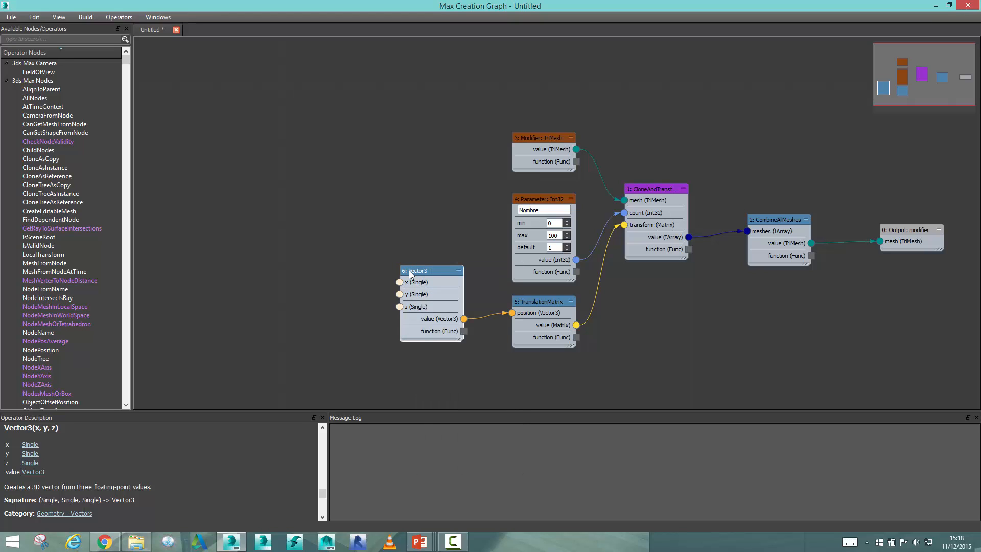
{"action": "right_click", "coordinate": [409, 271]}
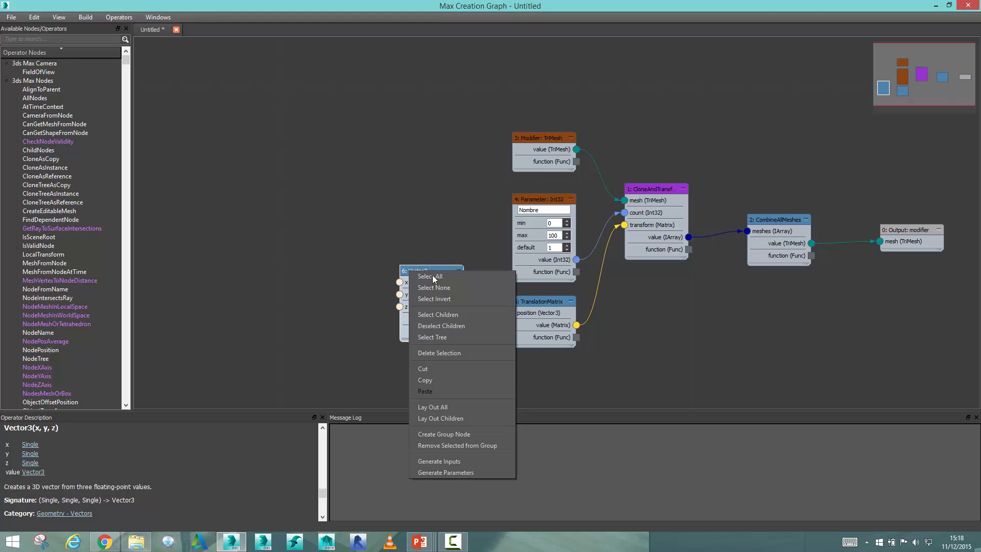
{"action": "left_click", "coordinate": [438, 472]}
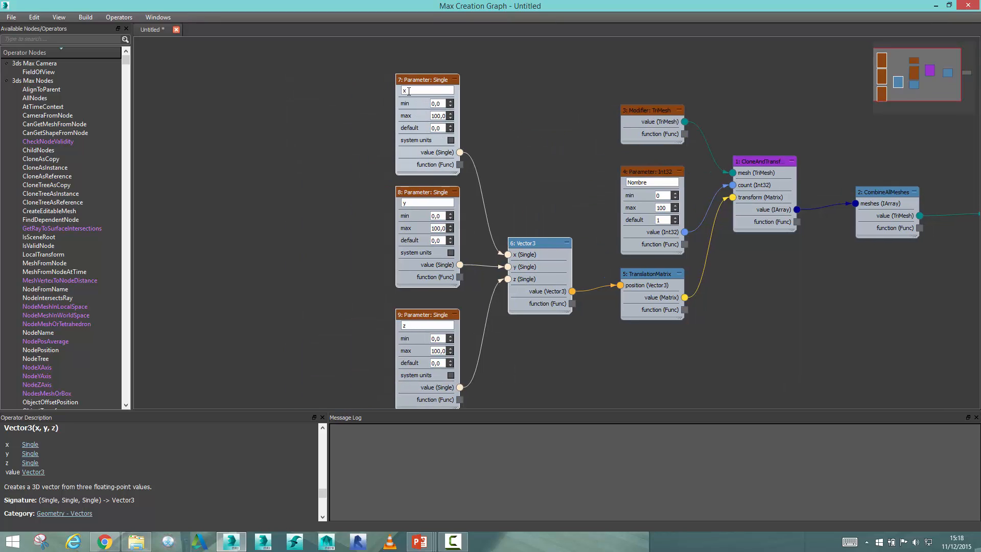
Rename the x, y and z parameters as Decalage X, Decalage Y and Decalage Z
{"action": "double_click", "coordinate": [408, 91]}
{"action": "left_click_drag", "start_coordinate": [442, 90], "coordinate": [402, 97]}
{"action": "double_click", "coordinate": [424, 92]}
{"action": "key", "text": "ctrl+c"}
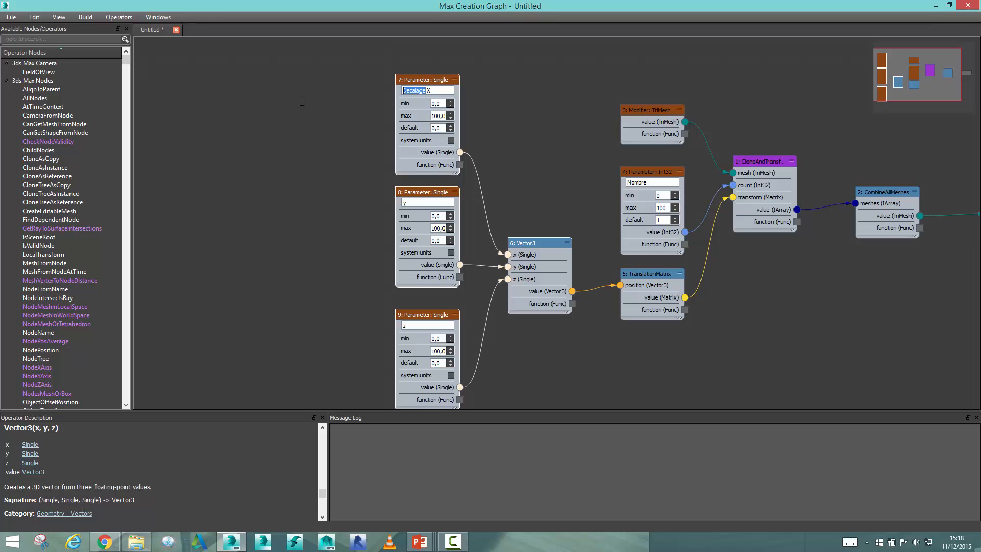
{"action": "double_click", "coordinate": [419, 203]}
{"action": "key", "text": "ctrl+v"}
{"action": "double_click", "coordinate": [405, 326]}
{"action": "key", "text": "ctrl+v"}
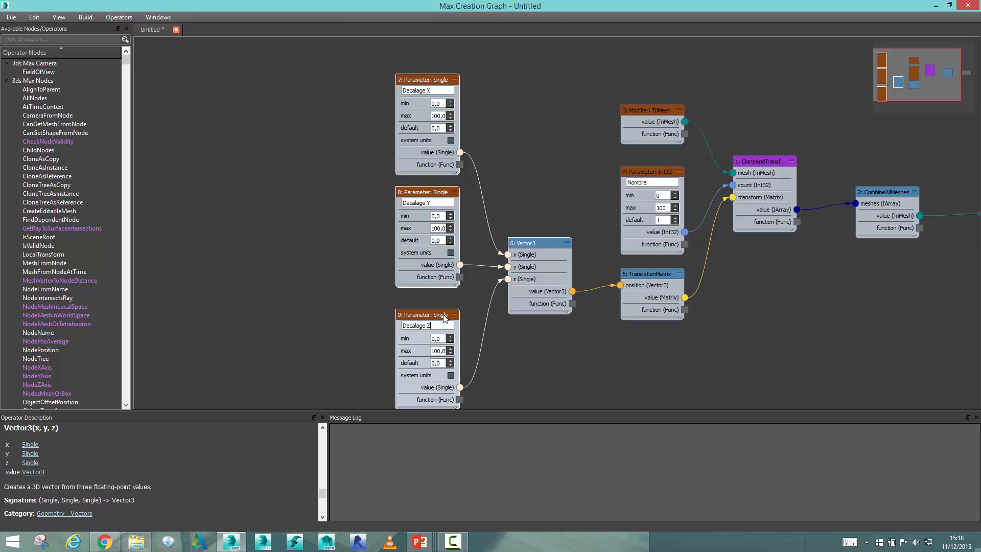
Set the minimum of the Decalage X, Decalage Y and Decalage Z parameters to -1000
{"action": "left_click", "coordinate": [443, 104]}
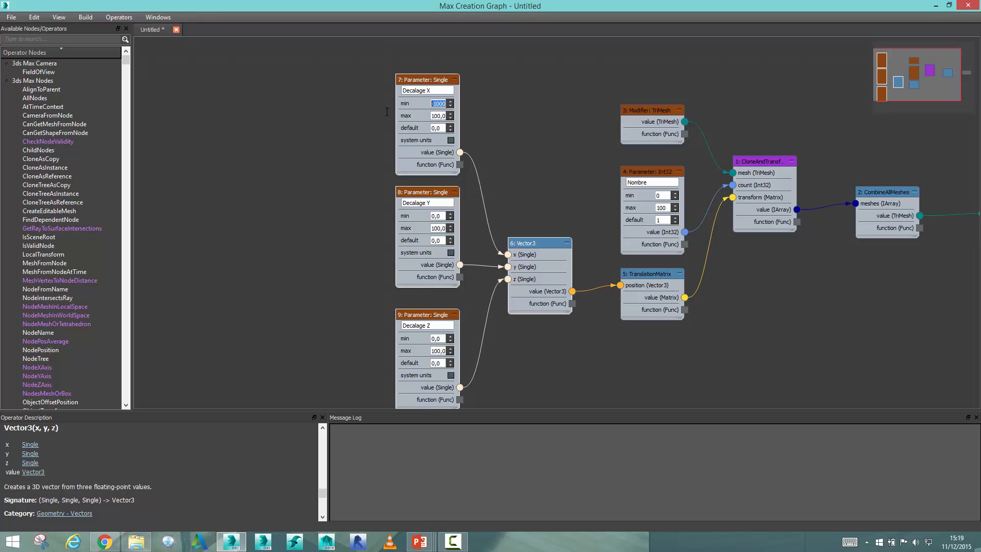
{"action": "left_click", "coordinate": [439, 216]}
{"action": "type", "text": "1000"}
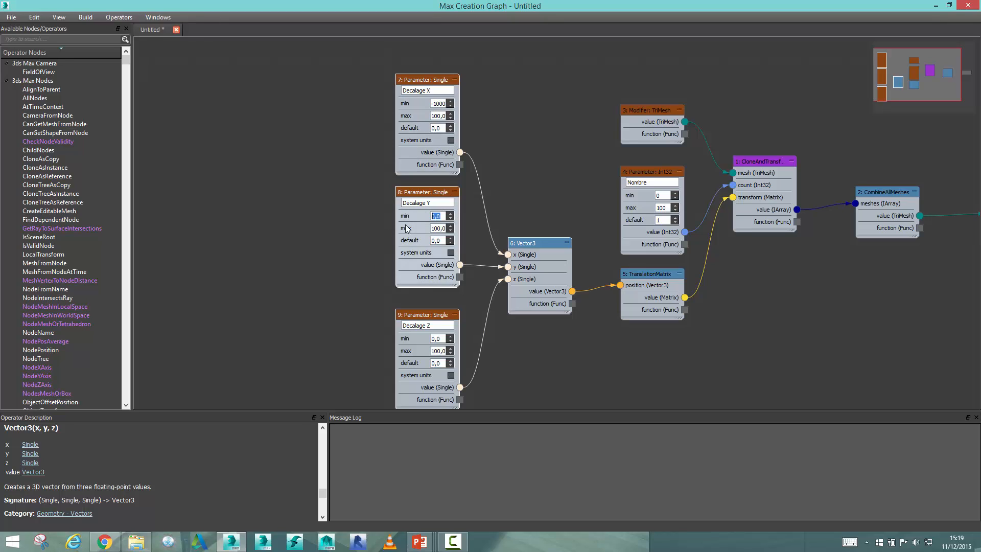
{"action": "type", "text": "-1000"}
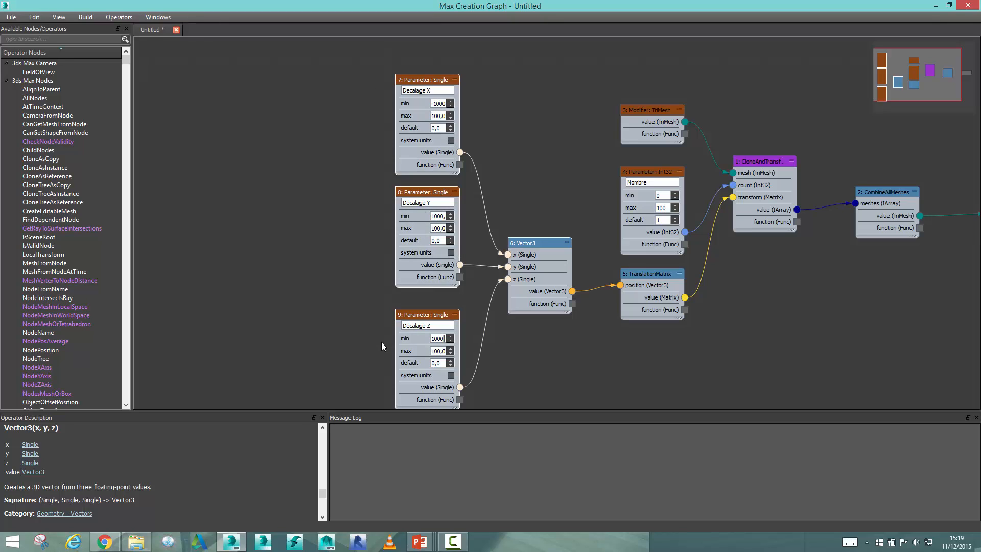
Set the maximum of the Decalage X, Decalage Y and Decalage Z parameters to 1000
{"action": "middle_click_drag", "start_coordinate": [460, 153], "coordinate": [455, 140]}
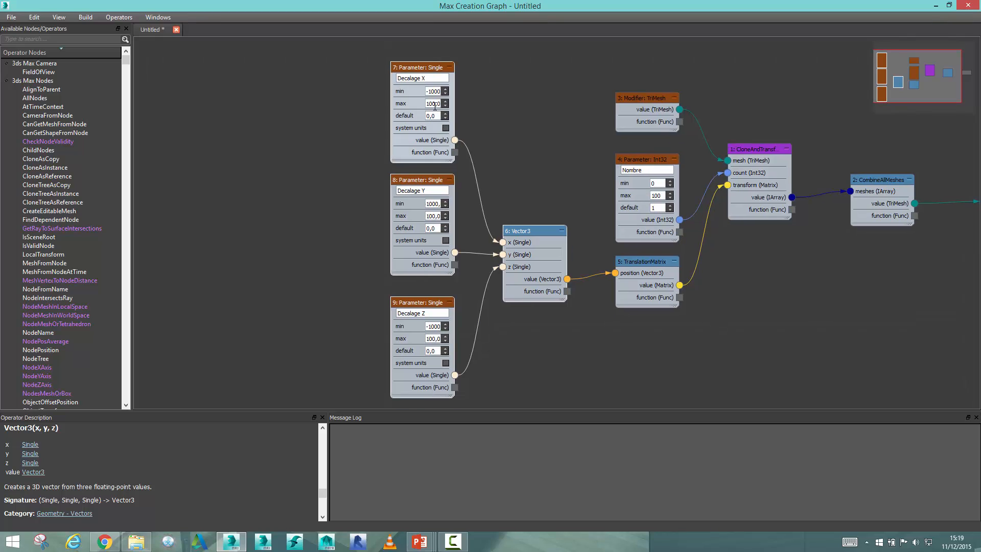
{"action": "type", "text": "0"}
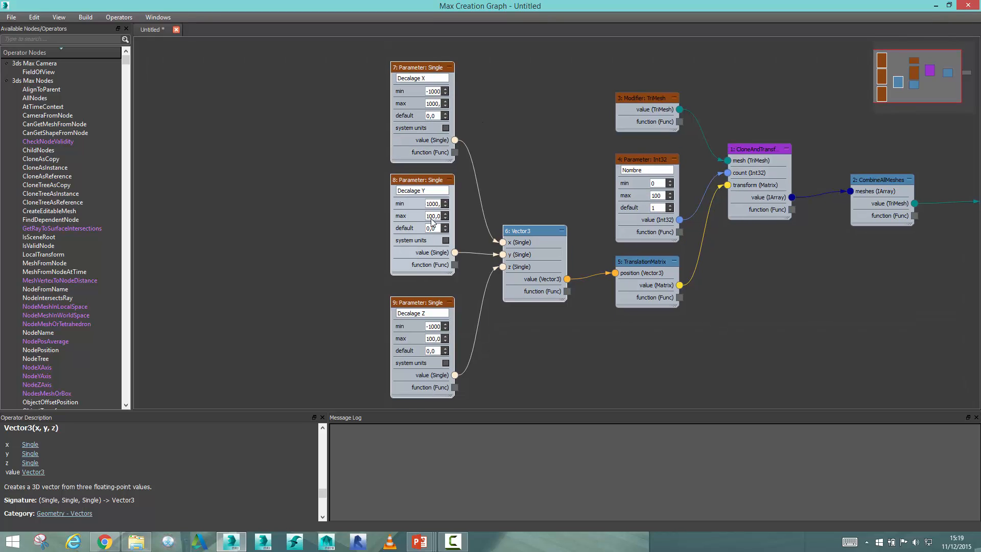
{"action": "type", "text": "0"}
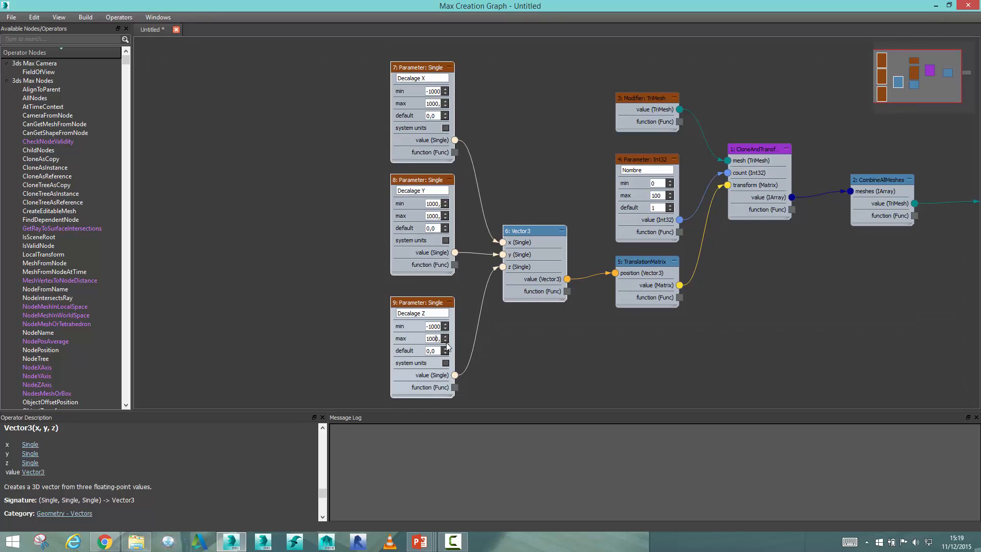
{"action": "key", "text": "Return"}
Save the graph as BATIMAT_Cloner in the Max Creation Graph Tools folder
{"action": "middle_click_drag", "start_coordinate": [521, 114], "coordinate": [346, 158]}
{"action": "middle_click_drag", "start_coordinate": [413, 167], "coordinate": [401, 176]}
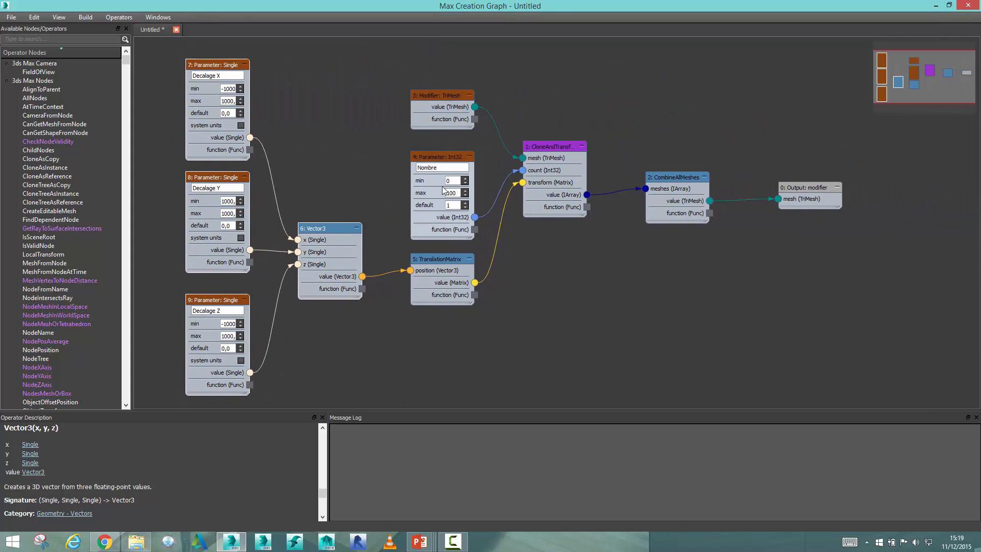
{"action": "scroll", "coordinate": [559, 299], "scroll_direction": "down", "scroll_amount": 1}
{"action": "scroll", "coordinate": [560, 298], "scroll_direction": "down", "scroll_amount": 1}
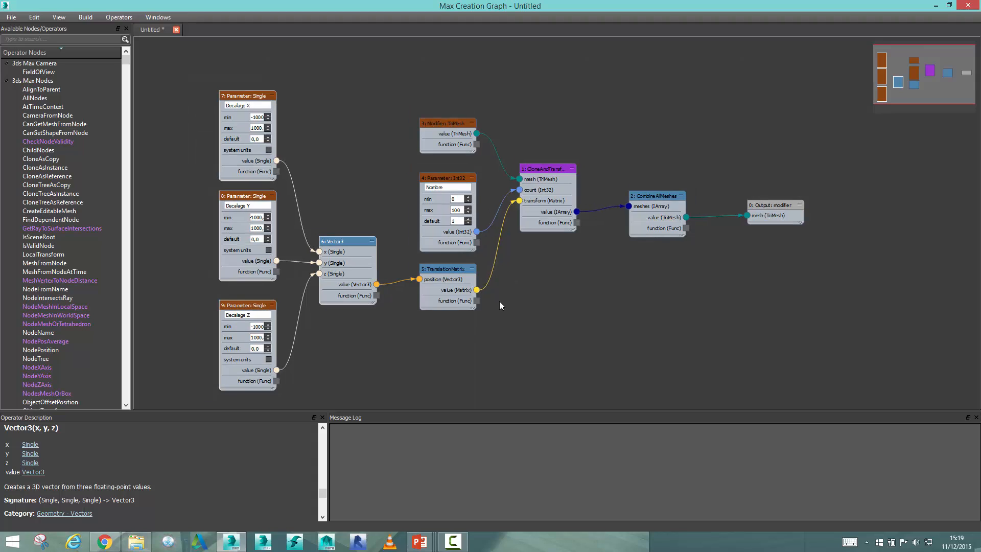
{"action": "middle_click_drag", "start_coordinate": [500, 305], "coordinate": [536, 291]}
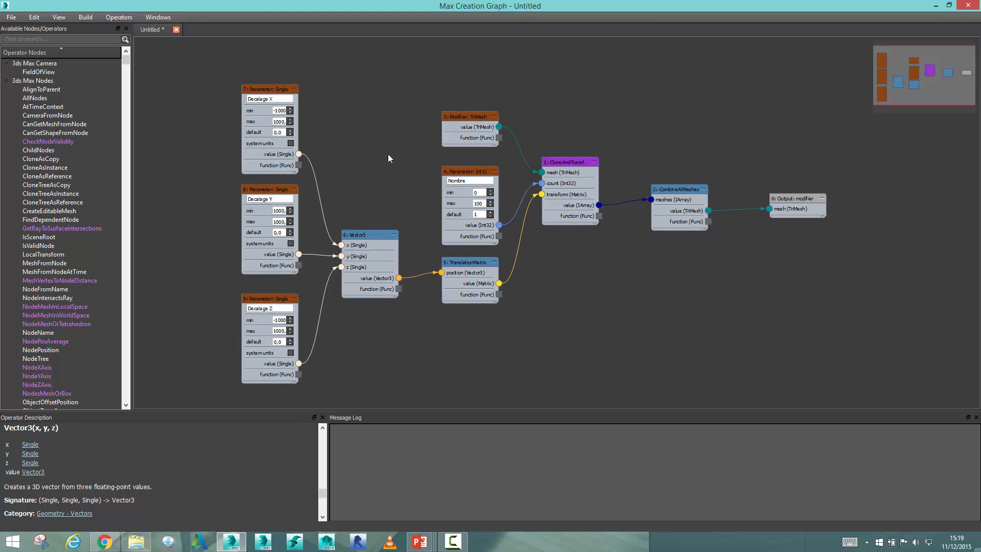
{"action": "left_click", "coordinate": [12, 17]}
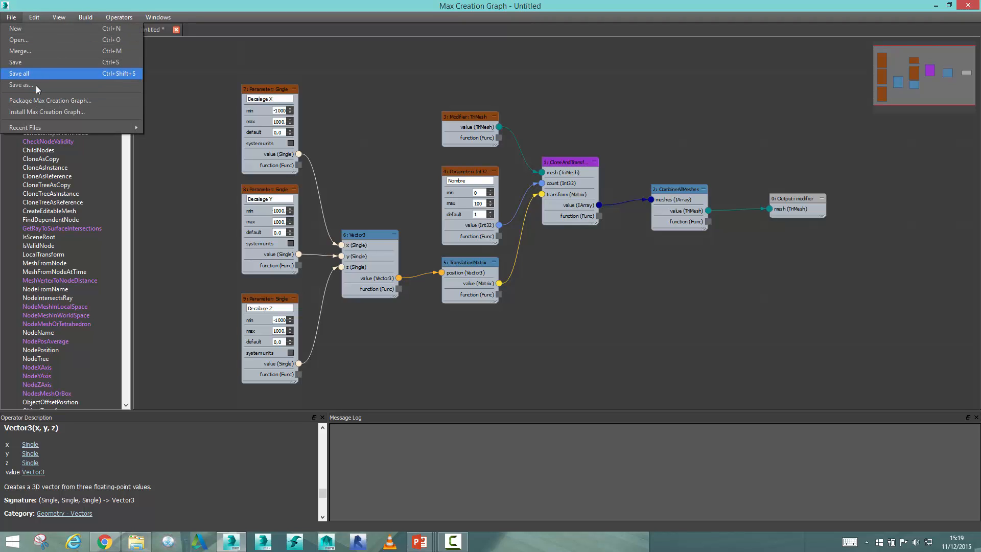
{"action": "left_click", "coordinate": [35, 86]}
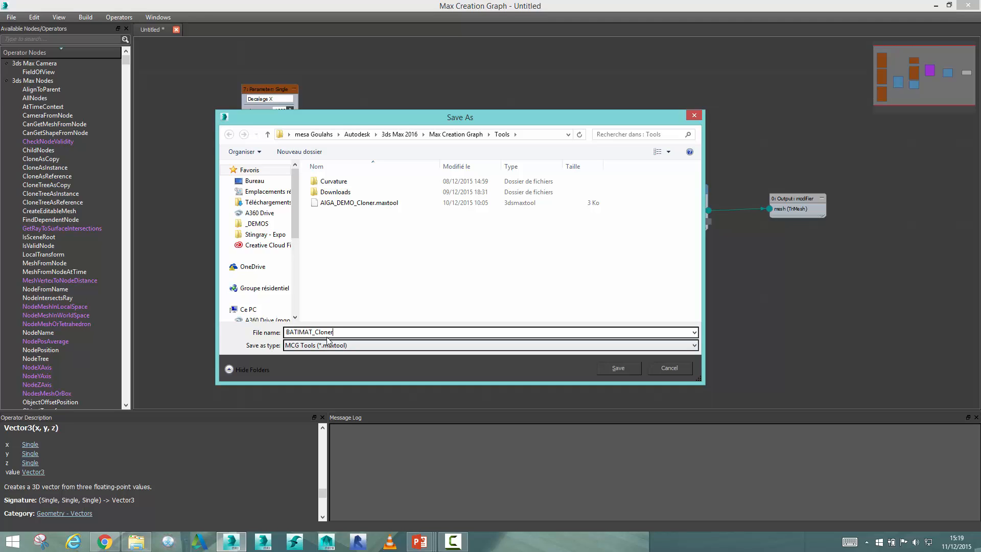
{"action": "left_click", "coordinate": [619, 368]}
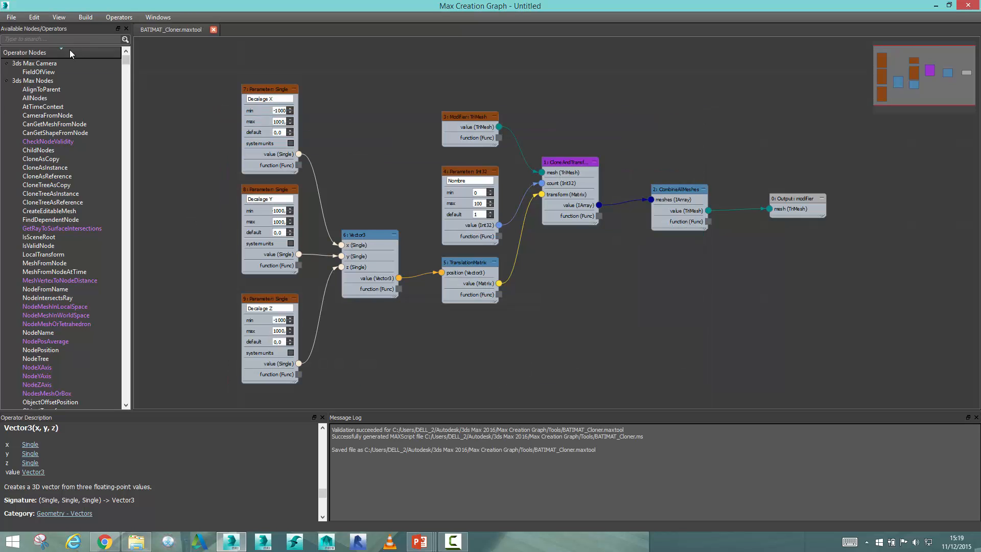
Evaluate the BATIMAT_Cloner graph and check the evaluation result in the message log
{"action": "left_click", "coordinate": [85, 17]}
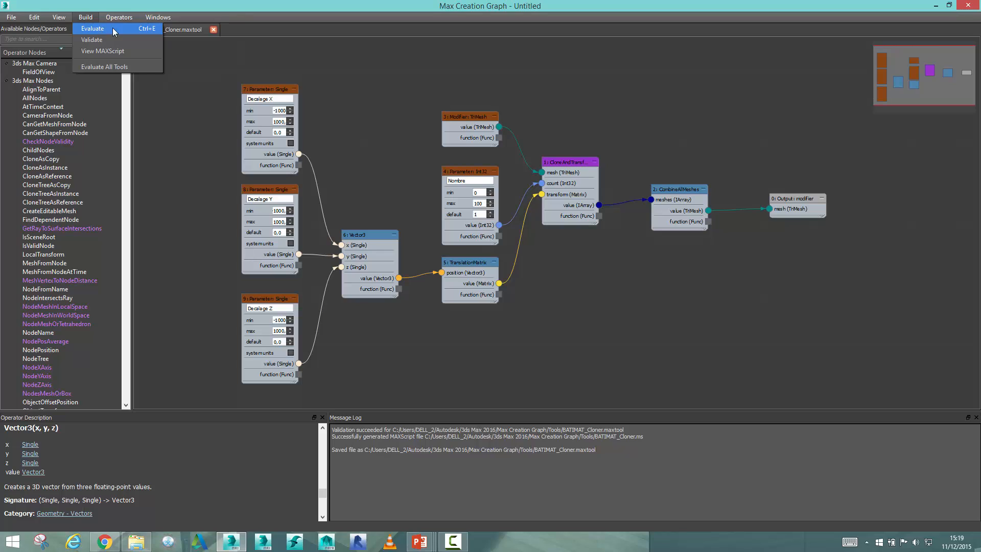
{"action": "left_click", "coordinate": [113, 31]}
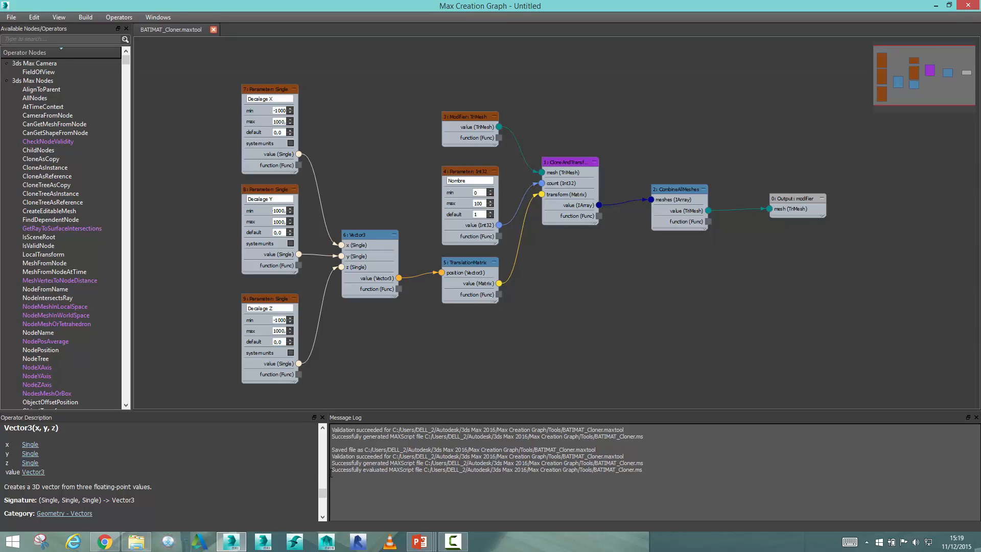
{"action": "left_click_drag", "start_coordinate": [332, 470], "coordinate": [656, 478]}
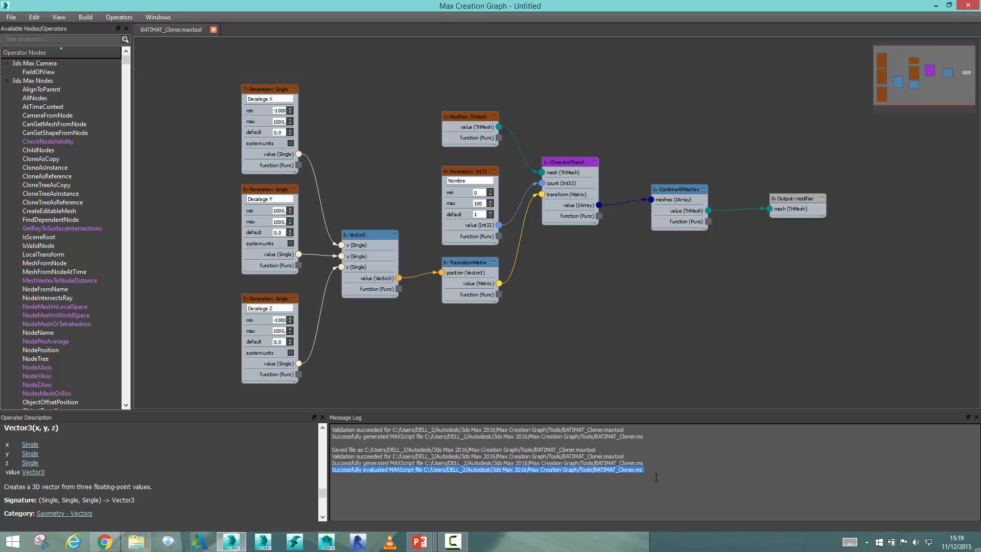
{"action": "left_click", "coordinate": [659, 474]}
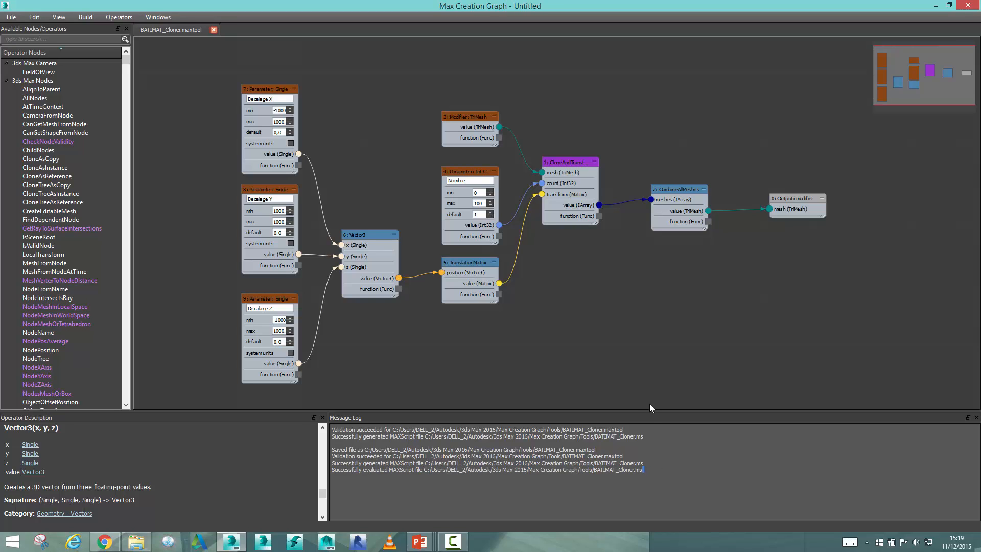
Return to the kitchen scene and apply the BATIMAT_Cloner modifier to the two selected blinds
{"action": "left_click", "coordinate": [938, 6]}
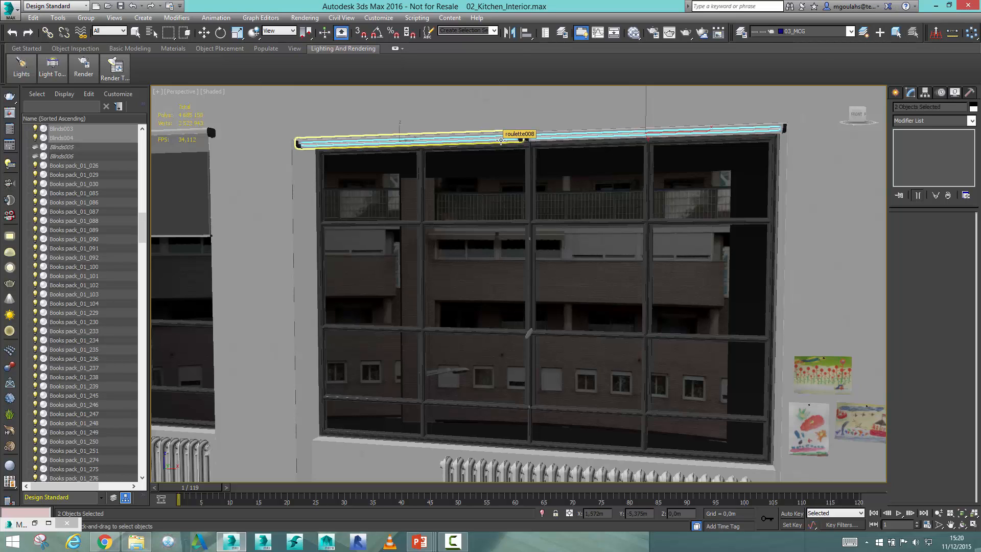
{"action": "left_click", "coordinate": [972, 121]}
{"action": "left_click_drag", "start_coordinate": [973, 184], "coordinate": [980, 402]}
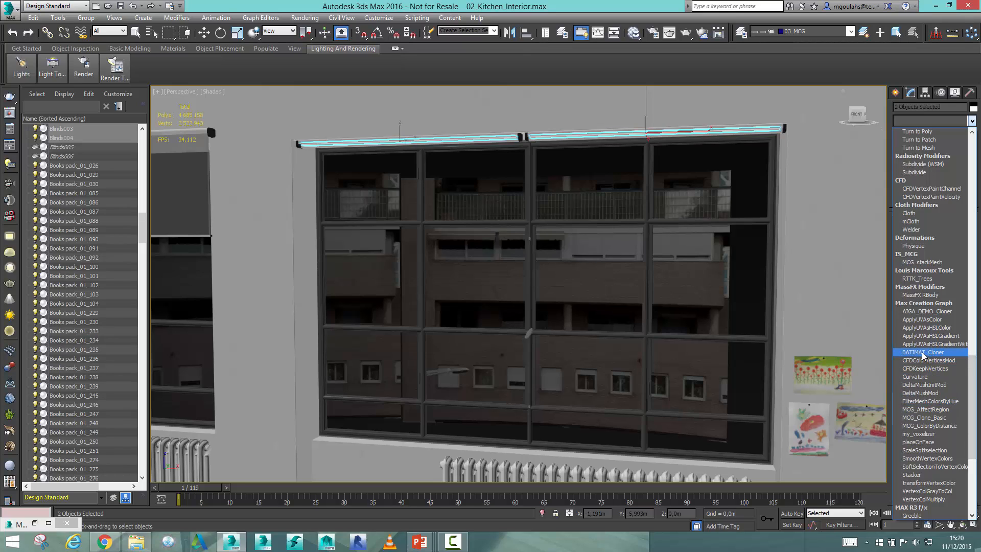
{"action": "left_click", "coordinate": [909, 353]}
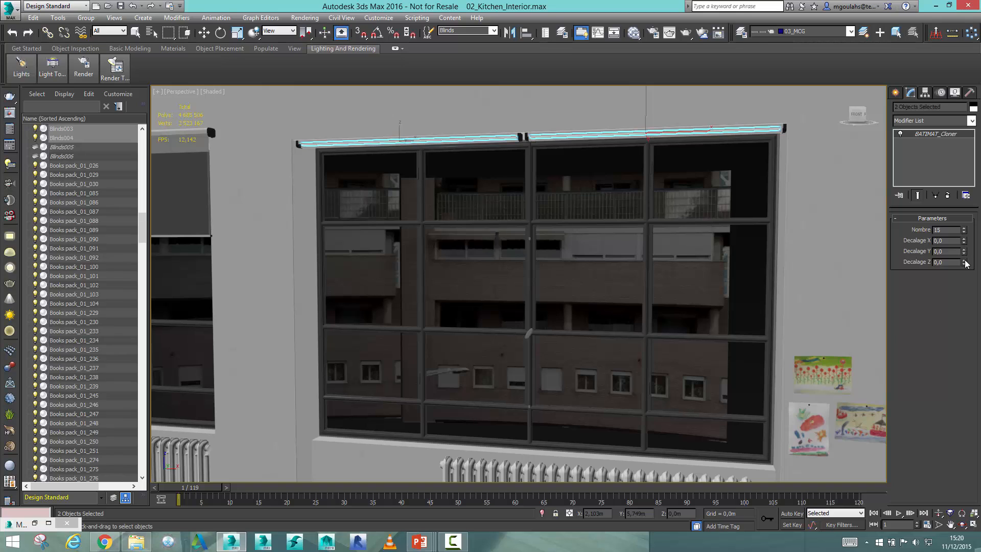
Set the cloner's Nombre to 24 and Decalage Z to 6,1 so the slats cover the window height
{"action": "mouse_move", "coordinate": [966, 265]}
{"action": "left_mouse_down"}
{"action": "mouse_move", "coordinate": [954, 216]}
{"action": "mouse_move", "coordinate": [965, 229]}
{"action": "left_mouse_up"}
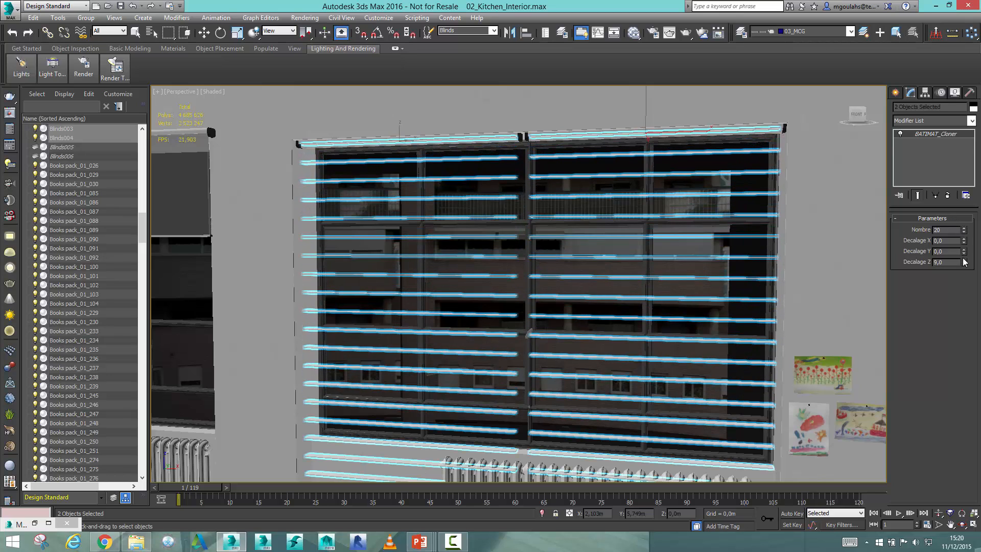
{"action": "left_click_drag", "start_coordinate": [964, 262], "coordinate": [965, 266]}
{"action": "left_click_drag", "start_coordinate": [964, 231], "coordinate": [965, 268]}
Inspect the cloned slats from another angle and select the blind Blinds003
{"action": "mouse_move", "coordinate": [548, 263]}
{"action": "middle_mouse_down", "text": "alt"}
{"action": "mouse_move", "coordinate": [552, 274]}
{"action": "mouse_move", "coordinate": [592, 278]}
{"action": "mouse_move", "coordinate": [522, 269]}
{"action": "mouse_move", "coordinate": [717, 250]}
{"action": "mouse_move", "coordinate": [723, 197]}
{"action": "middle_mouse_up", "text": "alt"}
{"action": "left_click", "coordinate": [722, 212]}
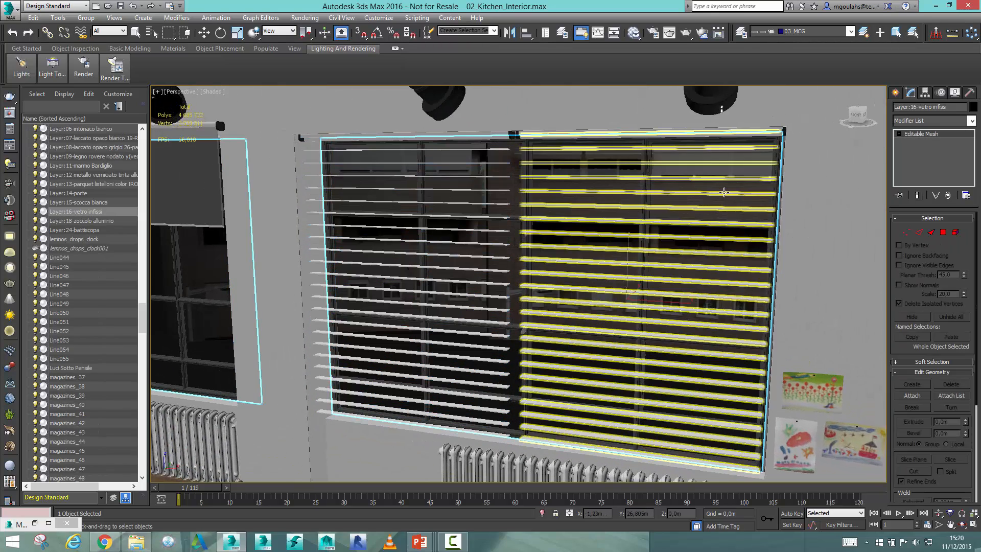
{"action": "left_click", "coordinate": [768, 246]}
{"action": "mouse_move", "coordinate": [767, 246]}
{"action": "middle_mouse_down", "text": "alt"}
{"action": "mouse_move", "coordinate": [813, 252]}
{"action": "mouse_move", "coordinate": [786, 248]}
{"action": "middle_mouse_up", "text": "alt"}
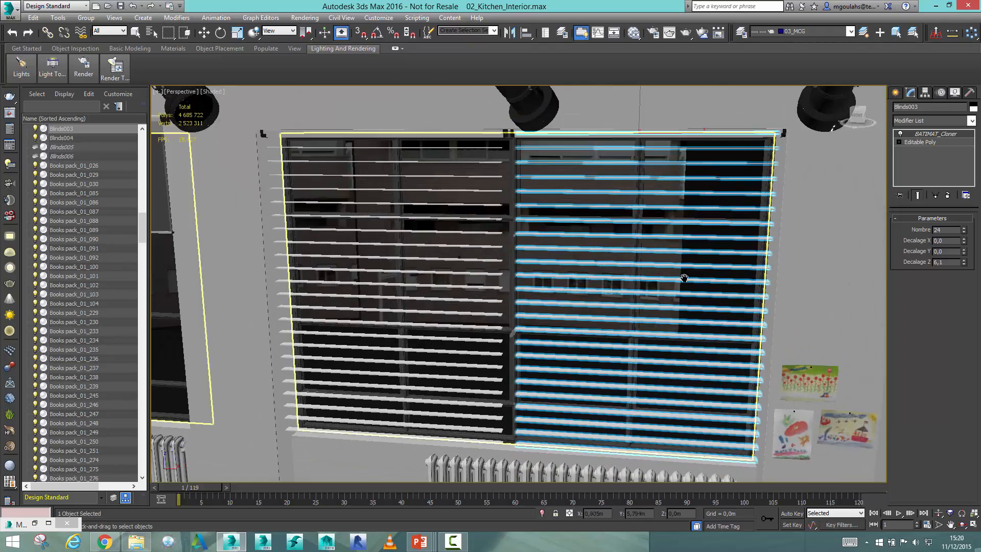
Select the kitchen knife on the wall rail and frame it closely in the viewport
{"action": "middle_click_drag", "start_coordinate": [683, 278], "coordinate": [382, 294], "text": "alt"}
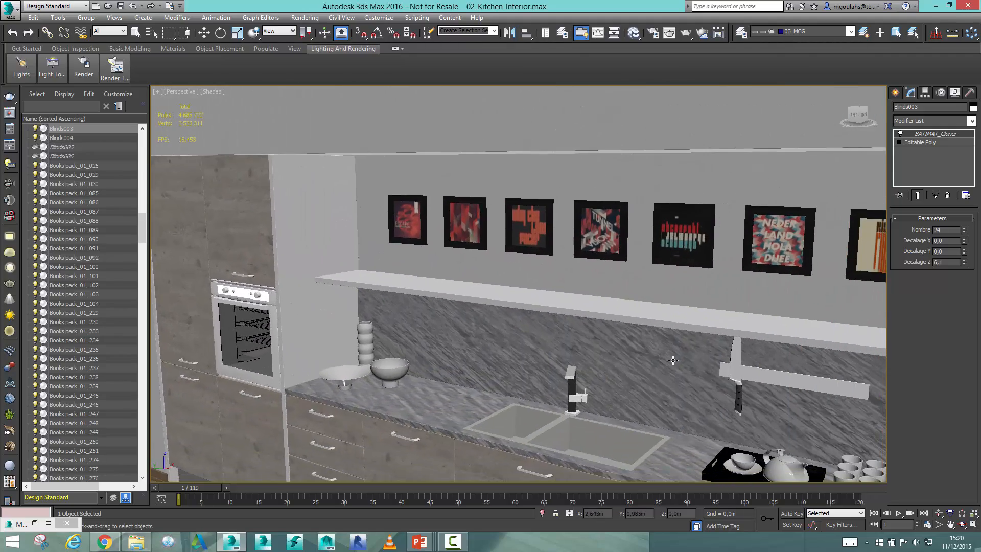
{"action": "left_click", "coordinate": [738, 354]}
{"action": "key", "text": "z"}
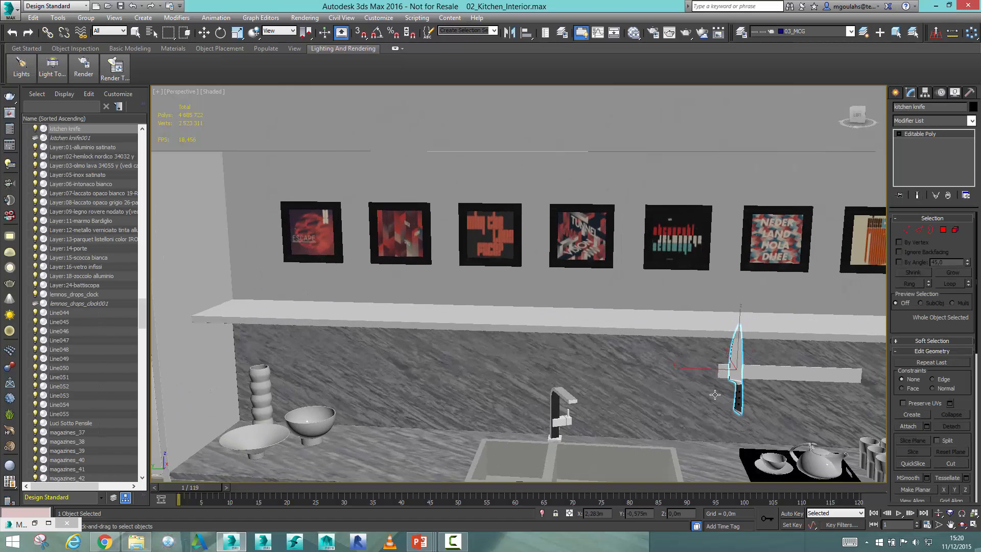
{"action": "middle_click_drag", "start_coordinate": [510, 387], "coordinate": [465, 355]}
{"action": "scroll", "coordinate": [481, 359], "scroll_direction": "up", "scroll_amount": 3}
{"action": "scroll", "coordinate": [482, 358], "scroll_direction": "down", "scroll_amount": 5}
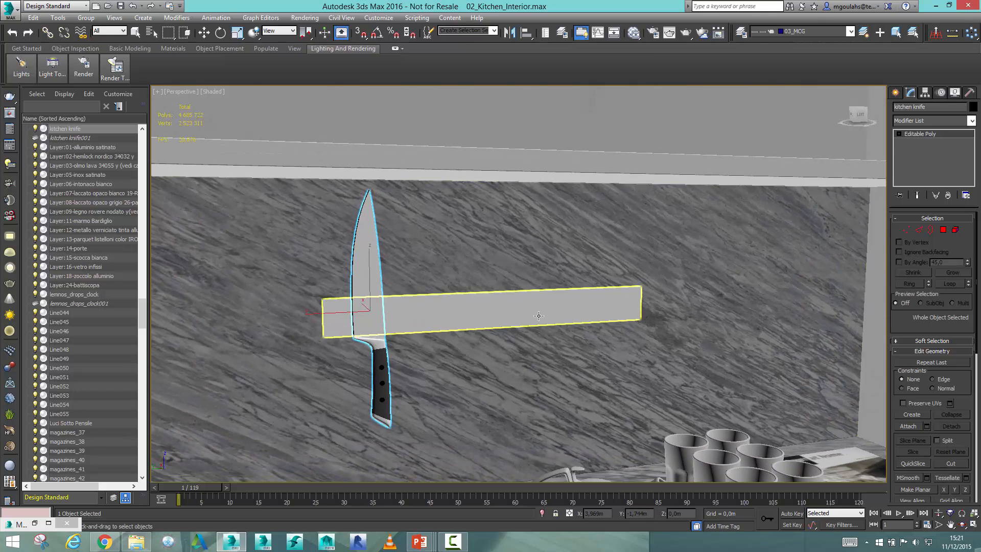
Reopen the graph editor and move the Vector3 node with its three Decalage parameters away from the other nodes
{"action": "left_click", "coordinate": [34, 523]}
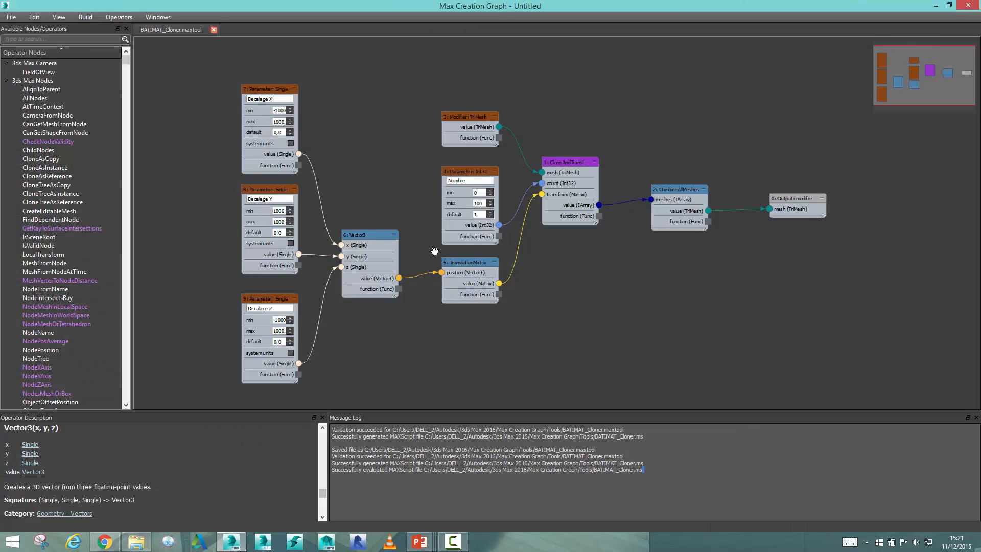
{"action": "middle_click_drag", "start_coordinate": [435, 252], "coordinate": [495, 295]}
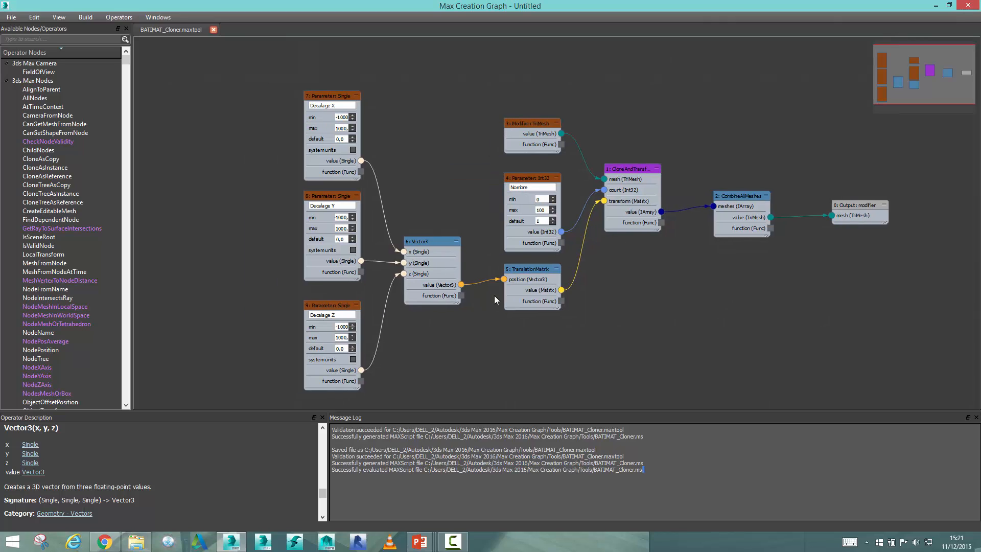
{"action": "scroll", "coordinate": [495, 296], "scroll_direction": "down", "scroll_amount": 2}
{"action": "scroll", "coordinate": [495, 295], "scroll_direction": "down", "scroll_amount": 1}
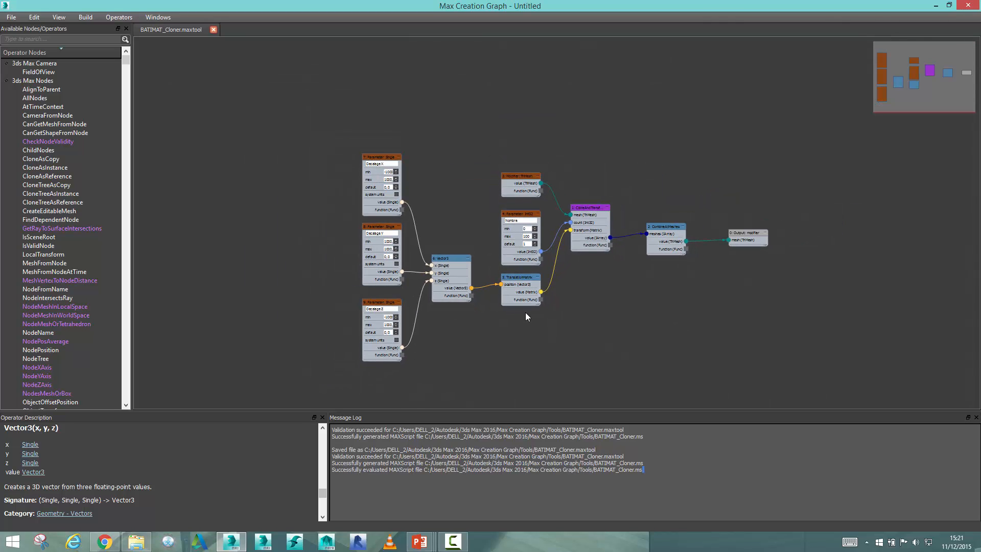
{"action": "middle_click_drag", "start_coordinate": [565, 309], "coordinate": [532, 311]}
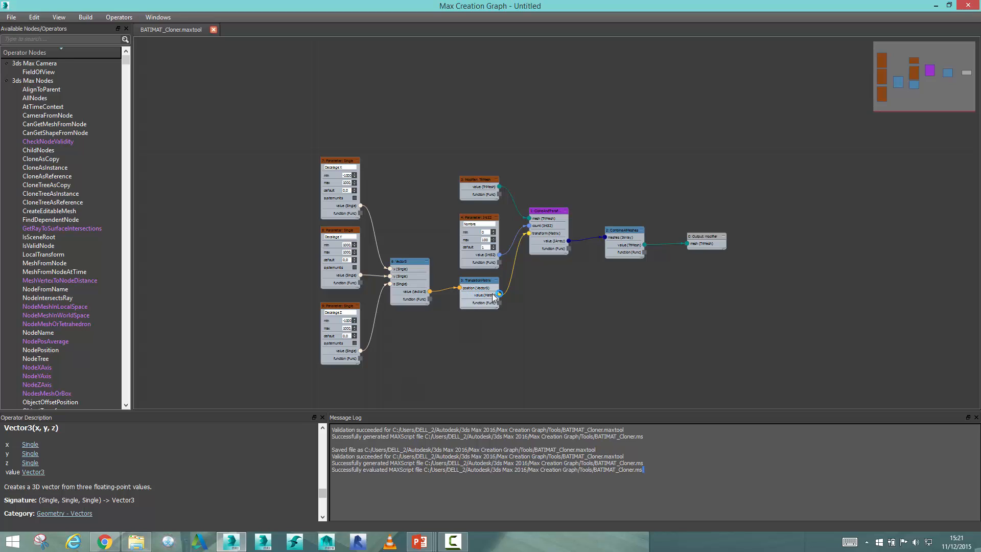
{"action": "scroll", "coordinate": [565, 333], "scroll_direction": "up", "scroll_amount": 1}
{"action": "scroll", "coordinate": [535, 327], "scroll_direction": "up", "scroll_amount": 2}
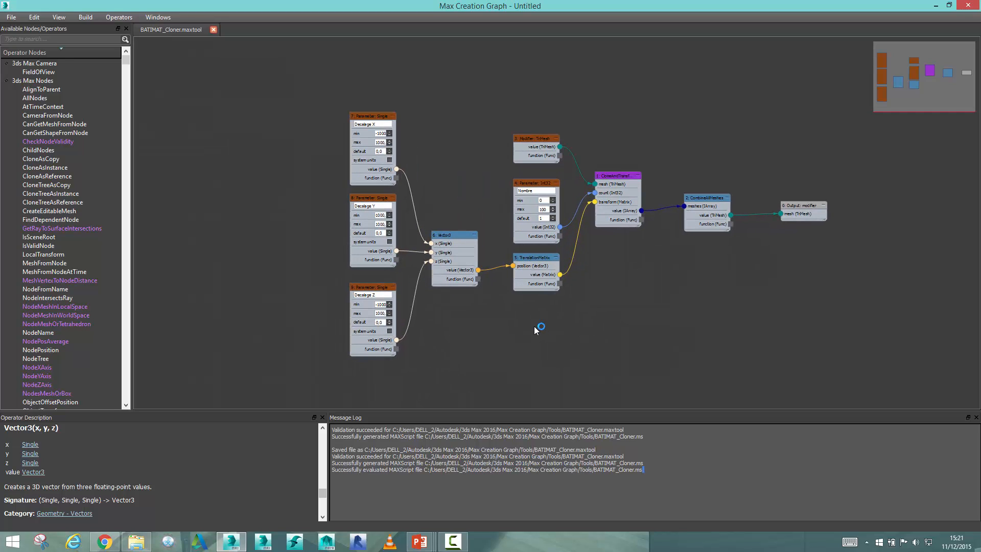
{"action": "left_click_drag", "start_coordinate": [313, 82], "coordinate": [488, 364]}
{"action": "left_click_drag", "start_coordinate": [447, 234], "coordinate": [343, 212]}
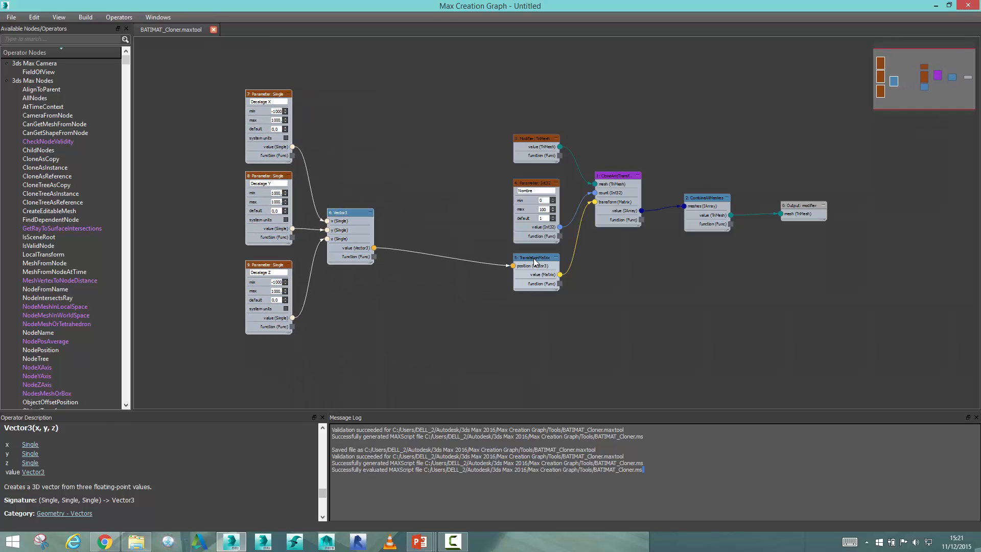
Place the TranslationMatrix node beside Vector3, and move the Nombre parameter and the TriMesh modifier input upward
{"action": "left_click_drag", "start_coordinate": [535, 262], "coordinate": [415, 228]}
{"action": "left_click_drag", "start_coordinate": [527, 184], "coordinate": [526, 108]}
{"action": "middle_click_drag", "start_coordinate": [512, 247], "coordinate": [599, 242]}
Group the three Decalage parameters, Vector3 and TranslationMatrix into a group node named Translation
{"action": "left_click_drag", "start_coordinate": [289, 61], "coordinate": [554, 354]}
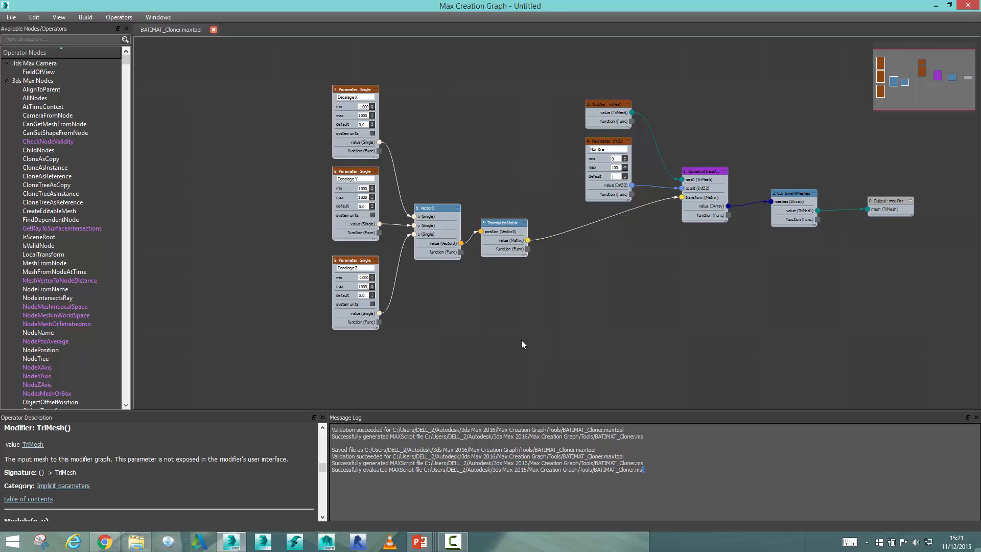
{"action": "right_click", "coordinate": [438, 205]}
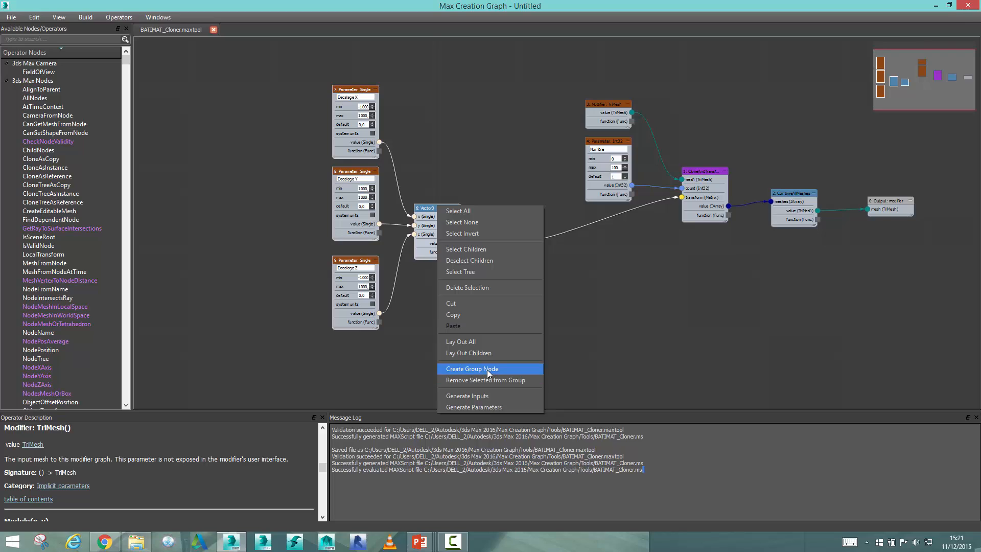
{"action": "left_click", "coordinate": [472, 368]}
{"action": "double_click", "coordinate": [433, 82]}
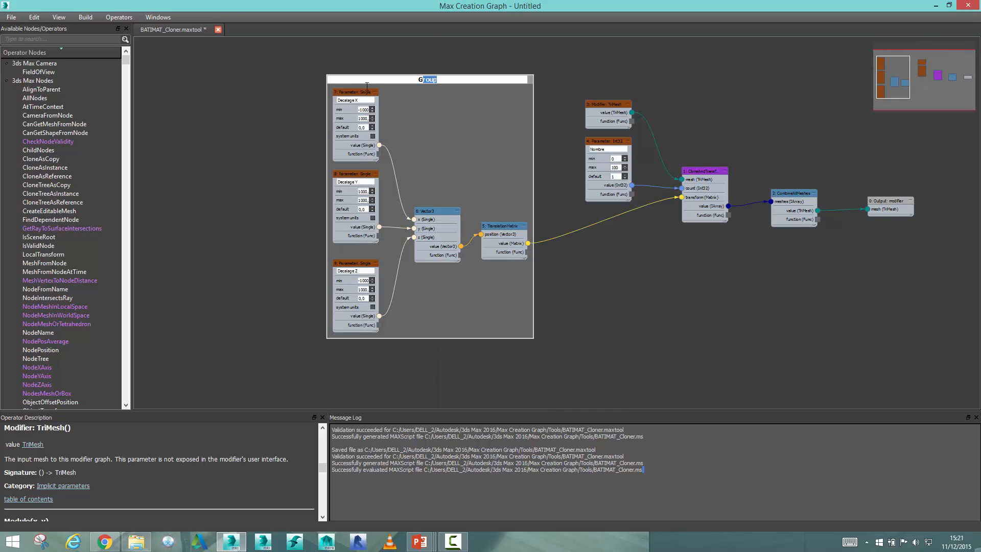
{"action": "type", "text": "Translation"}
{"action": "key", "text": "Return"}
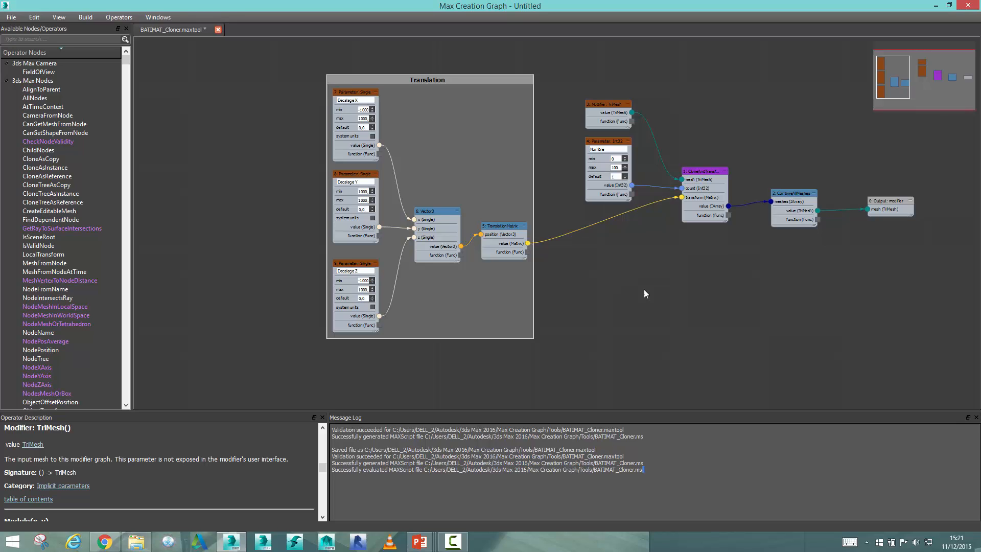
Feed the clone node's transform input from a new Multiply node placed below it
{"action": "middle_click_drag", "start_coordinate": [644, 293], "coordinate": [566, 200]}
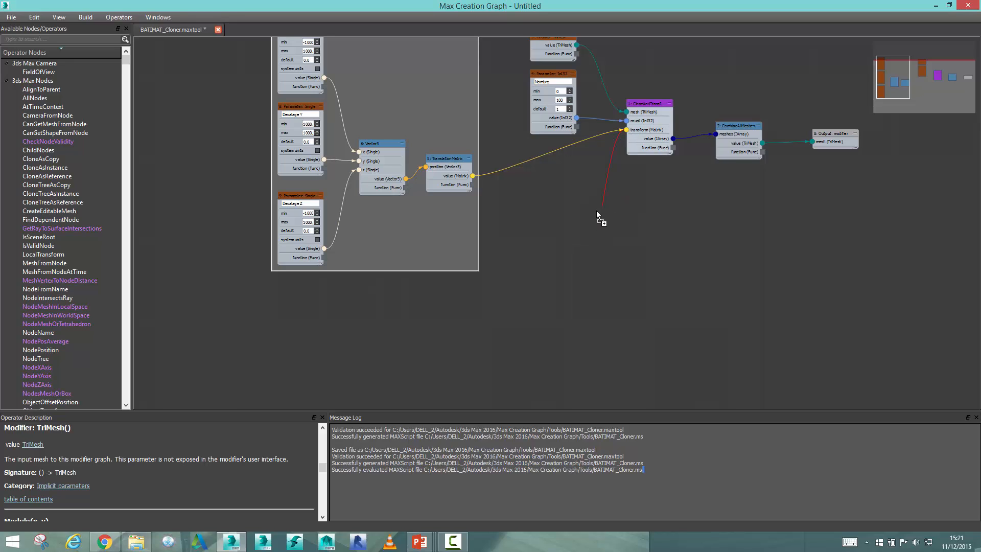
{"action": "left_click_drag", "start_coordinate": [596, 211], "coordinate": [596, 211]}
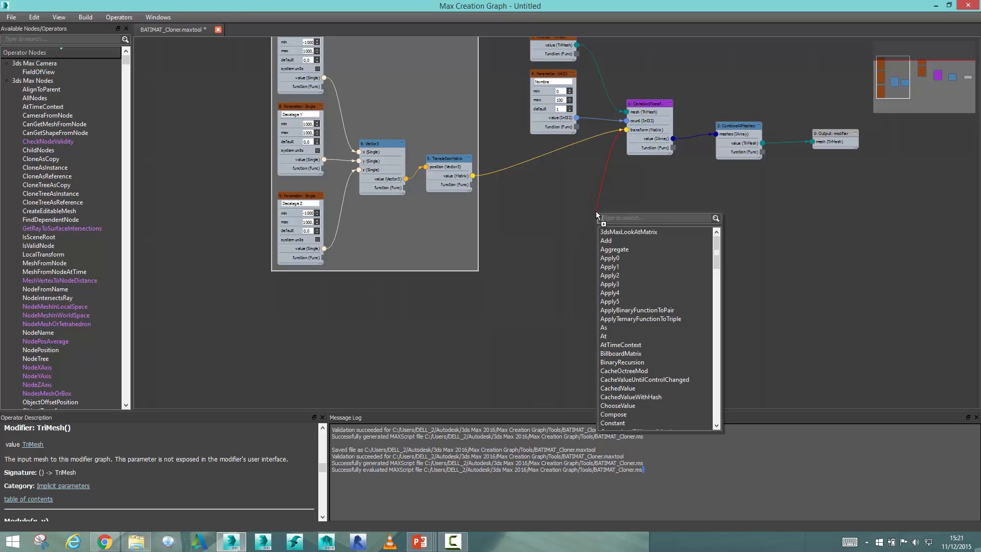
{"action": "type", "text": "multiply"}
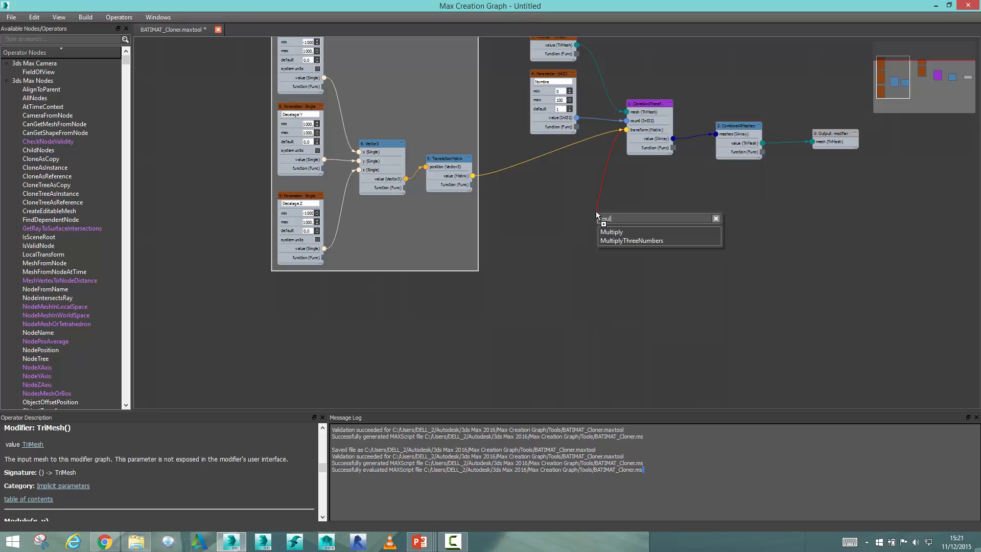
{"action": "left_click", "coordinate": [615, 233]}
{"action": "left_click_drag", "start_coordinate": [568, 206], "coordinate": [538, 207]}
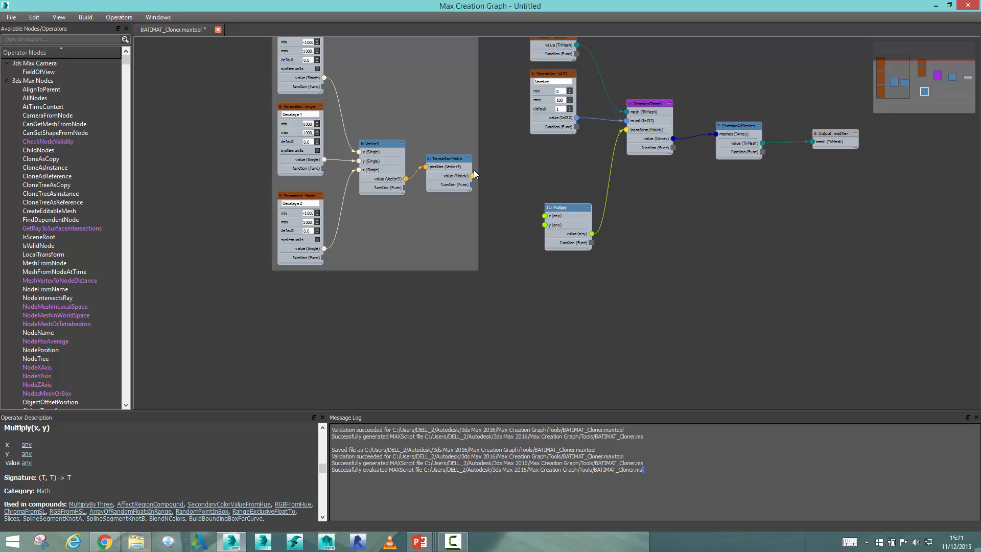
Connect the TranslationMatrix output to the Multiply node's x input and feed its y input from a new ScaleMatrix node
{"action": "left_click_drag", "start_coordinate": [472, 176], "coordinate": [515, 295]}
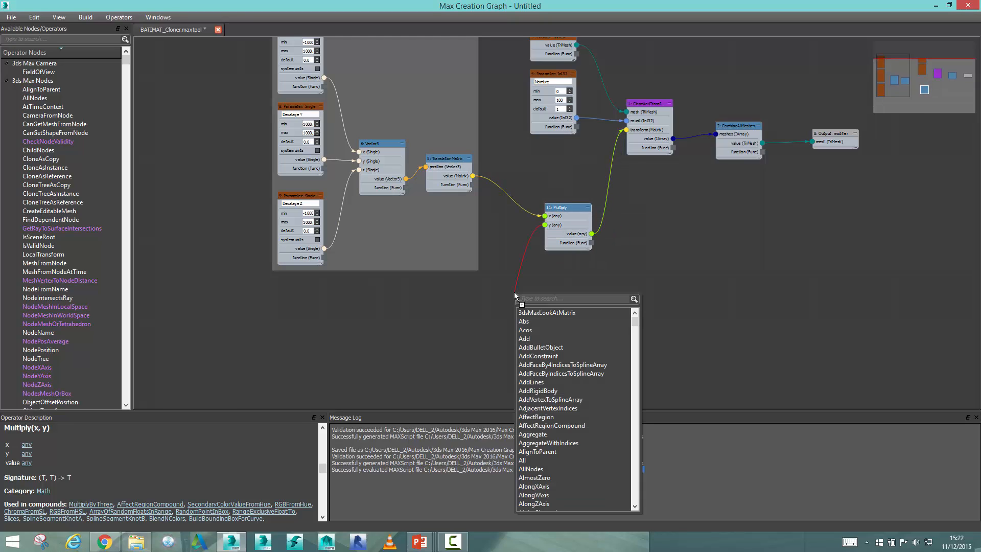
{"action": "type", "text": "scale"}
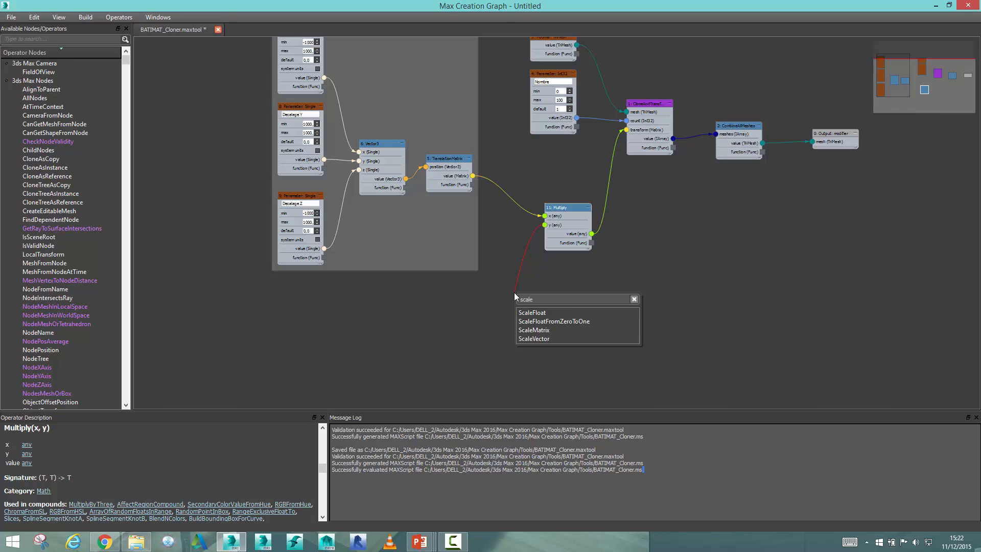
{"action": "left_click", "coordinate": [534, 330]}
{"action": "left_click_drag", "start_coordinate": [514, 289], "coordinate": [492, 320]}
Generate a parameter for the ScaleMatrix node's scale input, name it Echelle and set its default to 1,0
{"action": "middle_click_drag", "start_coordinate": [483, 339], "coordinate": [564, 257]}
{"action": "scroll", "coordinate": [564, 257], "scroll_direction": "up", "scroll_amount": 3}
{"action": "right_click", "coordinate": [585, 229]}
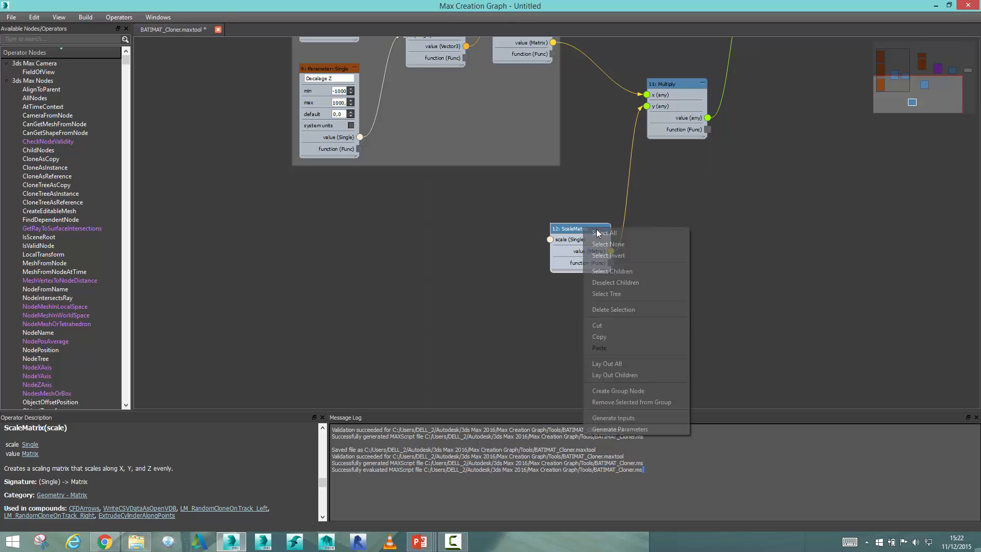
{"action": "left_click", "coordinate": [609, 429]}
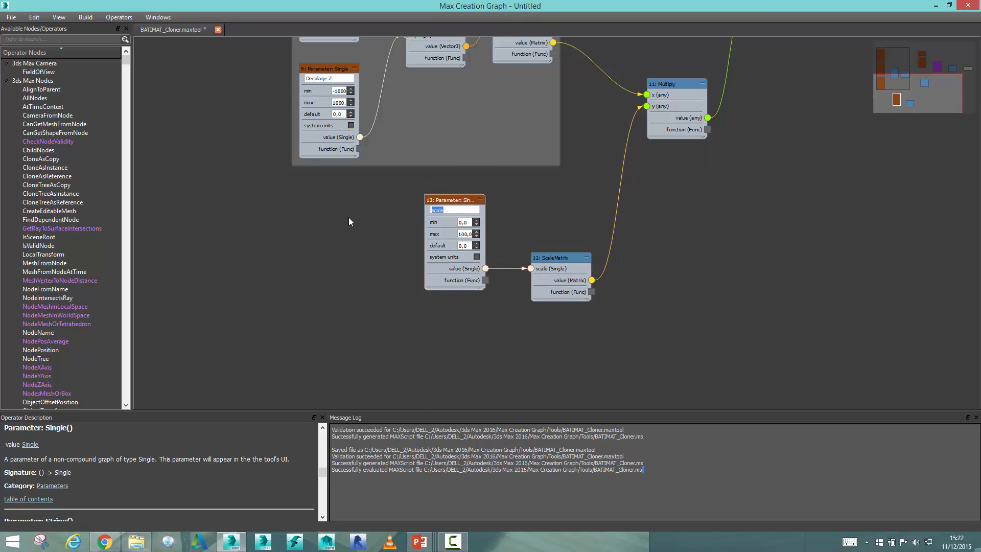
{"action": "type", "text": "Echelle"}
{"action": "double_click", "coordinate": [463, 245]}
{"action": "middle_click_drag", "start_coordinate": [535, 251], "coordinate": [463, 263]}
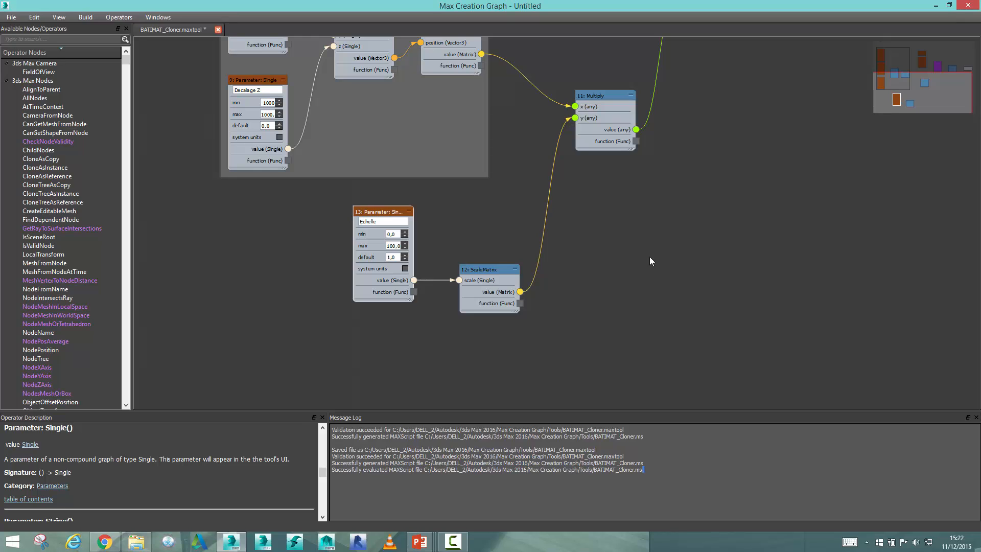
Group the Echelle parameter and ScaleMatrix node into a group node named Scale
{"action": "scroll", "coordinate": [650, 260], "scroll_direction": "down", "scroll_amount": 5}
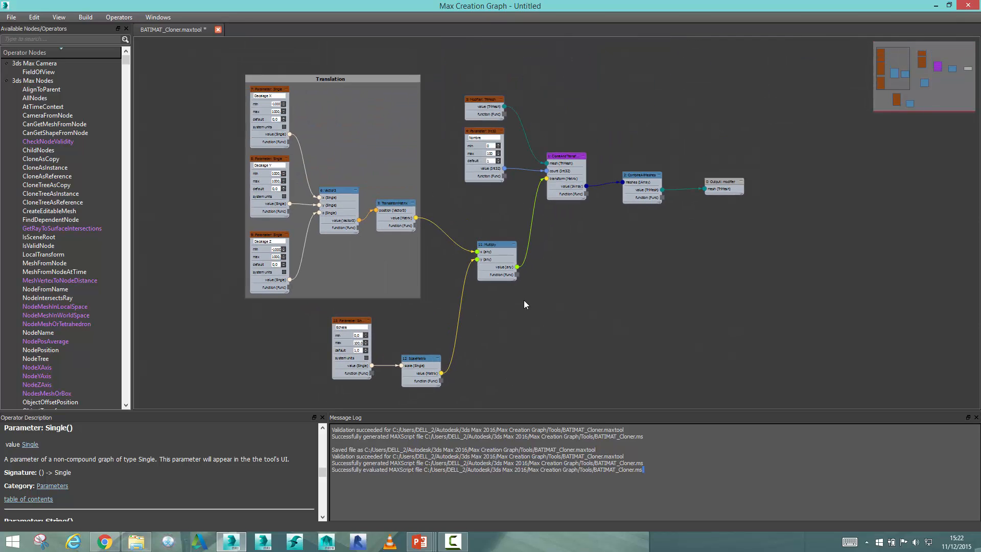
{"action": "middle_click_drag", "start_coordinate": [472, 327], "coordinate": [464, 312]}
{"action": "middle_click_drag", "start_coordinate": [406, 286], "coordinate": [436, 196]}
{"action": "scroll", "coordinate": [432, 202], "scroll_direction": "up", "scroll_amount": 2}
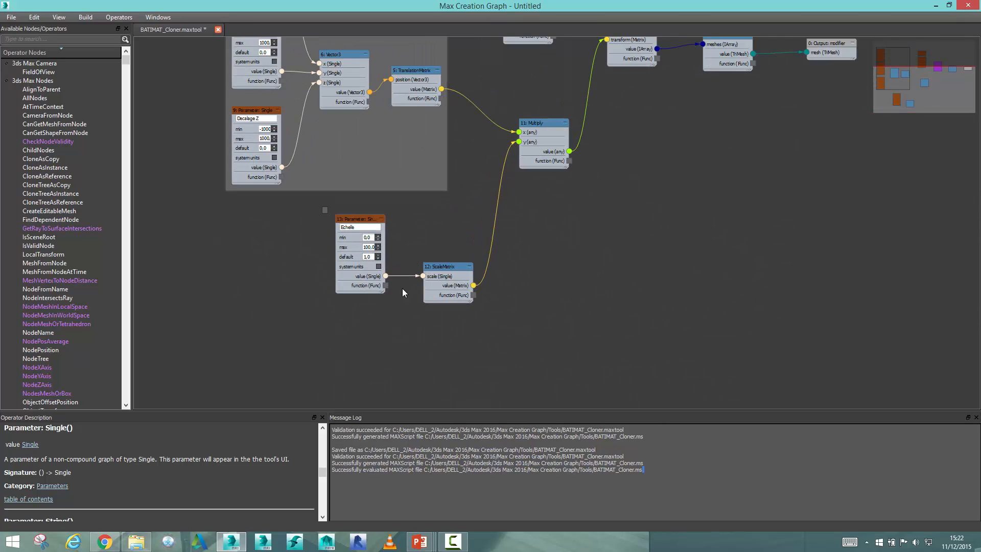
{"action": "left_click_drag", "start_coordinate": [323, 208], "coordinate": [493, 334]}
{"action": "right_click", "coordinate": [454, 263]}
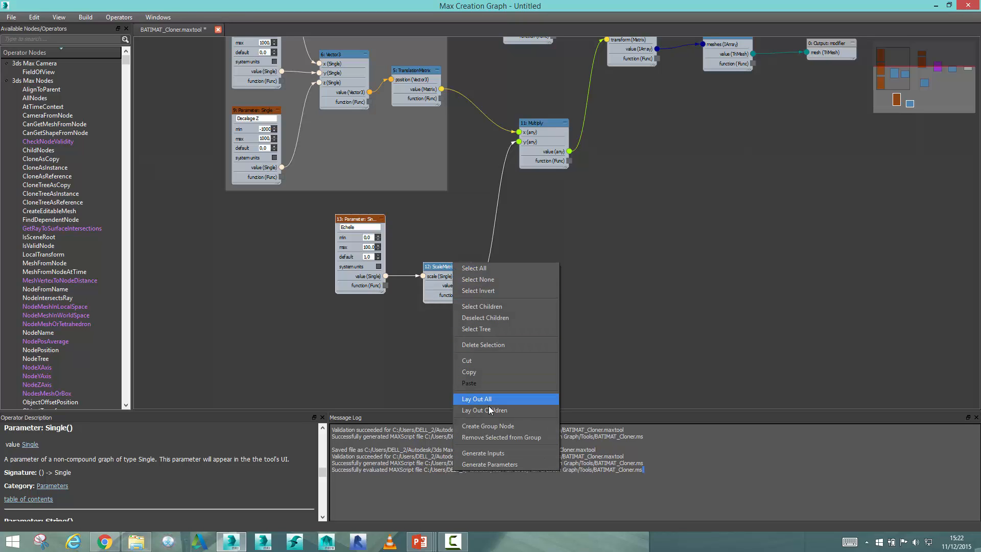
{"action": "left_click", "coordinate": [488, 426]}
{"action": "double_click", "coordinate": [411, 206]}
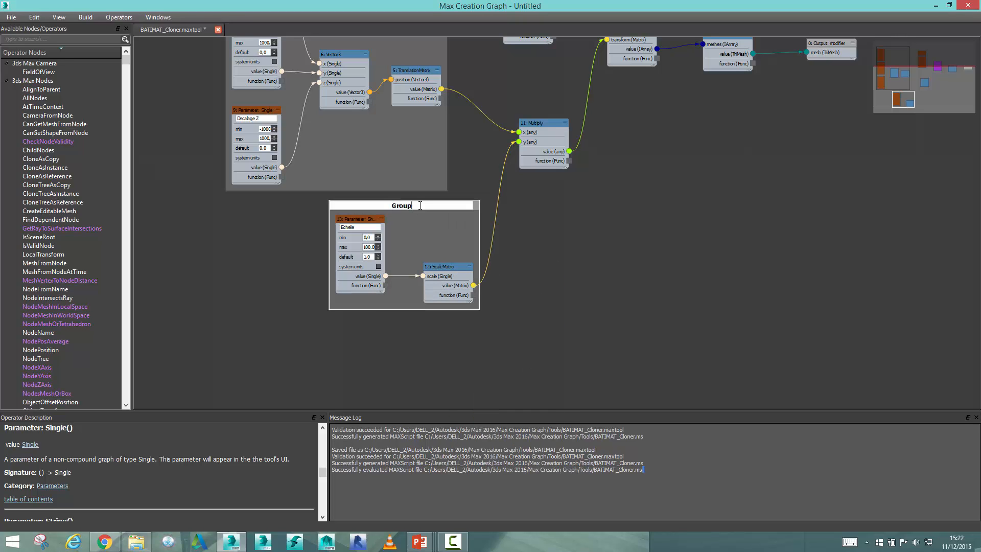
{"action": "type", "text": "Scale"}
{"action": "key", "text": "Return"}
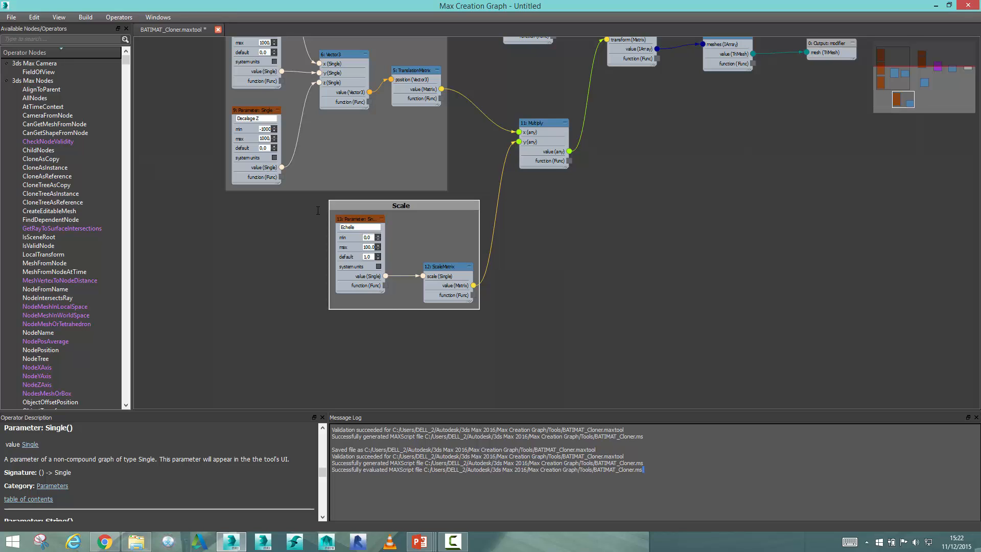
Change the Scale group's background color to red
{"action": "right_click", "coordinate": [402, 220]}
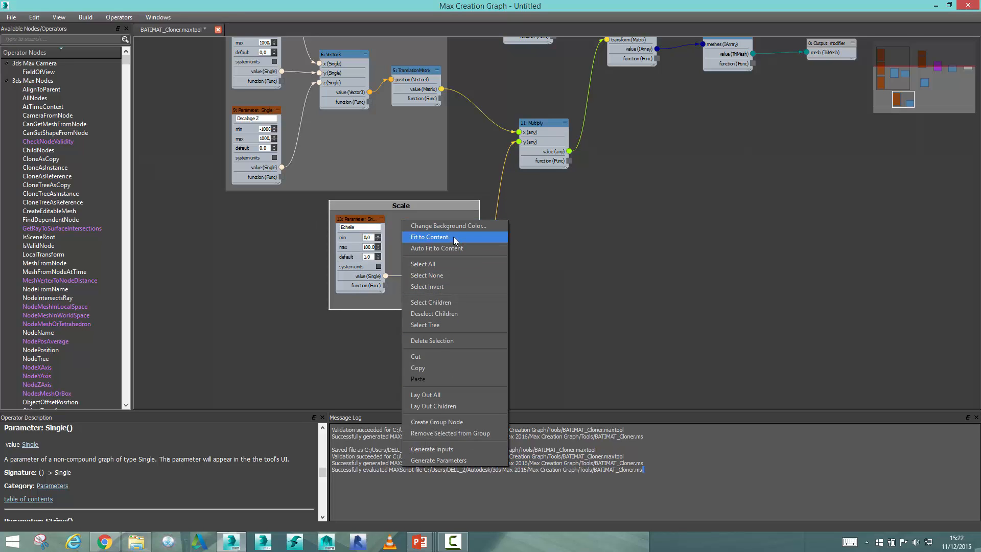
{"action": "left_click", "coordinate": [462, 233]}
{"action": "left_click", "coordinate": [478, 257]}
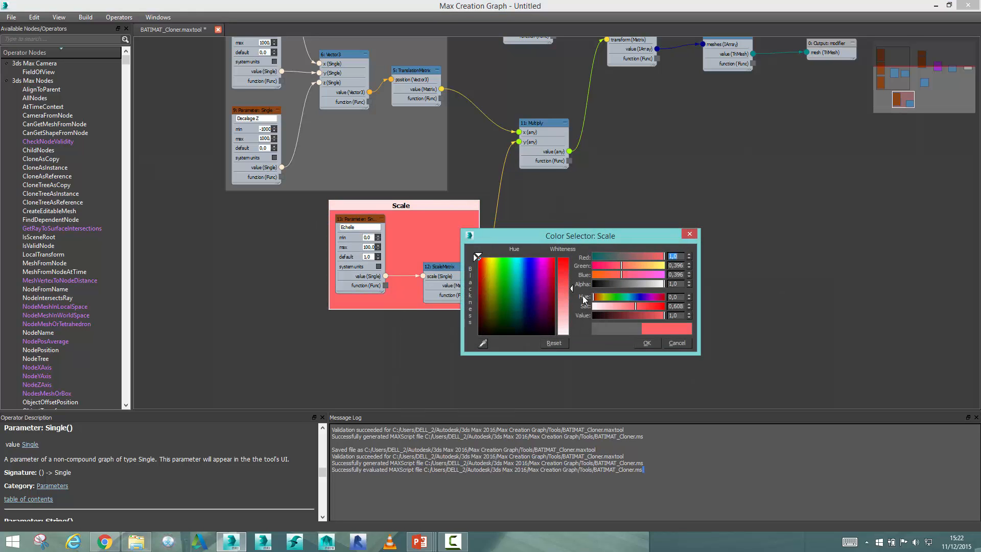
{"action": "left_click", "coordinate": [565, 274]}
{"action": "left_click", "coordinate": [648, 343]}
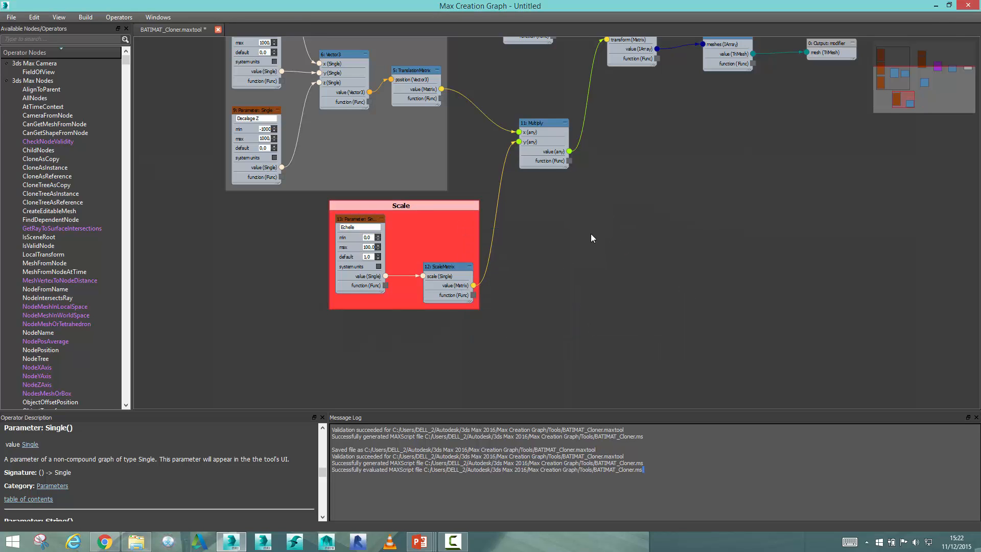
Move the Scale group slightly left so it sits beneath the Translation group
{"action": "middle_click_drag", "start_coordinate": [591, 236], "coordinate": [550, 294]}
{"action": "scroll", "coordinate": [550, 294], "scroll_direction": "down", "scroll_amount": 1}
{"action": "left_click_drag", "start_coordinate": [409, 262], "coordinate": [377, 259]}
{"action": "middle_click_drag", "start_coordinate": [532, 296], "coordinate": [535, 324]}
{"action": "scroll", "coordinate": [535, 323], "scroll_direction": "down", "scroll_amount": 2}
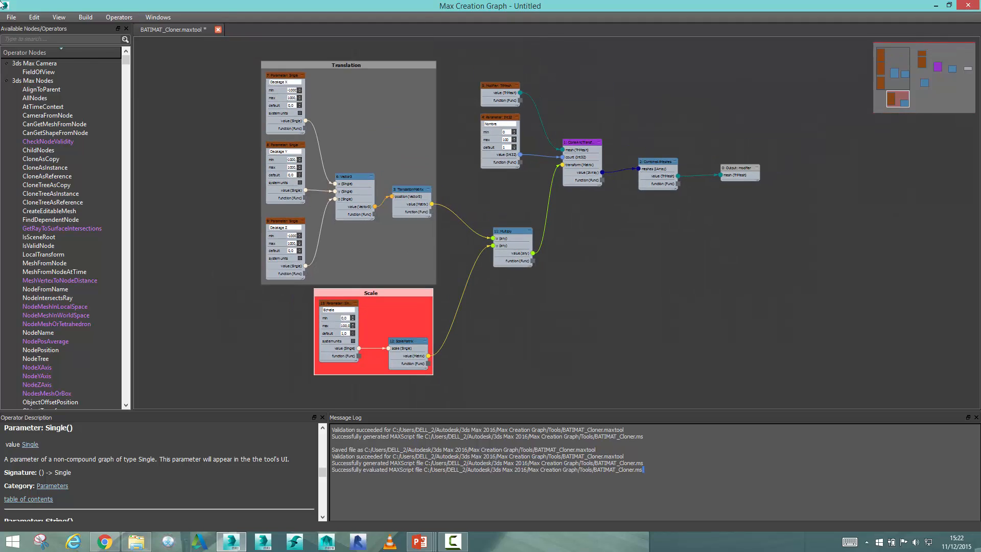
Evaluate the BATIMAT_Cloner graph and save the modified tool file
{"action": "left_click", "coordinate": [83, 20]}
{"action": "left_click", "coordinate": [103, 29]}
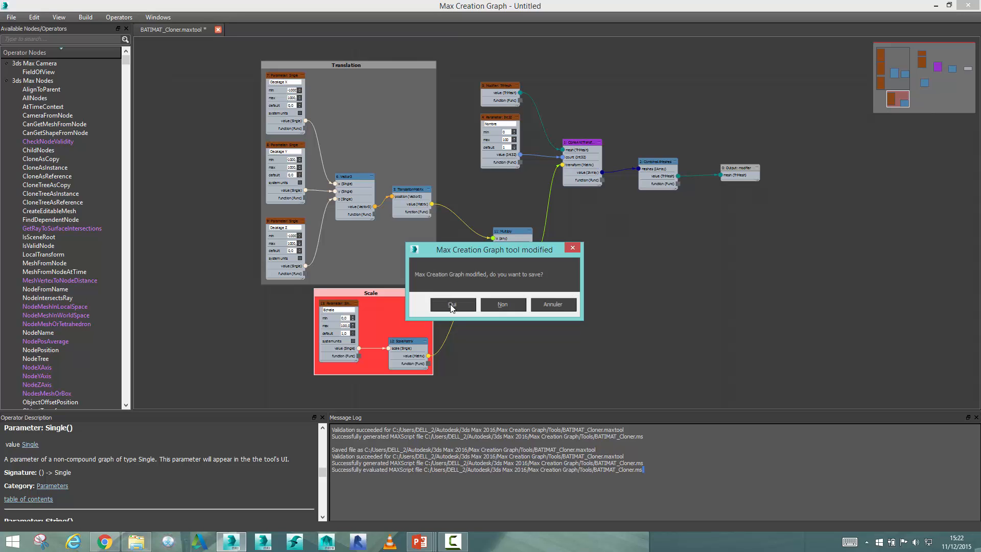
{"action": "left_click", "coordinate": [452, 305]}
{"action": "left_click", "coordinate": [404, 505]}
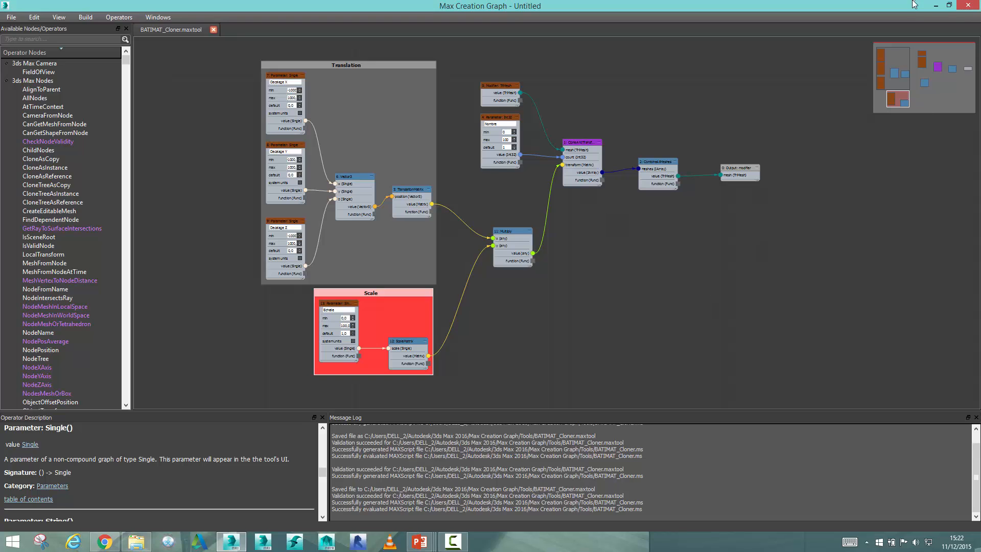
Return to the kitchen scene and apply the BATIMAT_Cloner modifier to the kitchen knife
{"action": "left_click", "coordinate": [936, 7]}
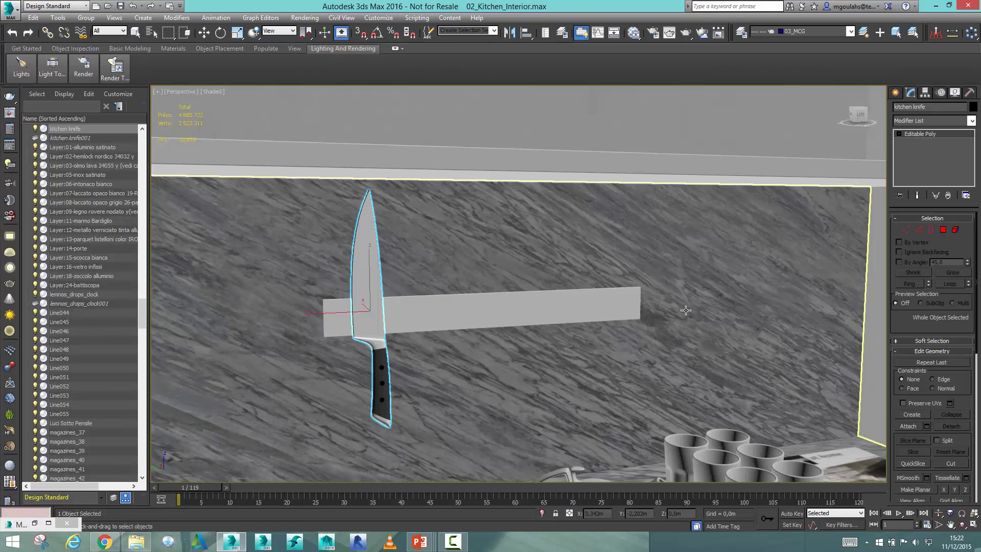
{"action": "left_click", "coordinate": [972, 120]}
{"action": "left_click_drag", "start_coordinate": [974, 187], "coordinate": [973, 439]}
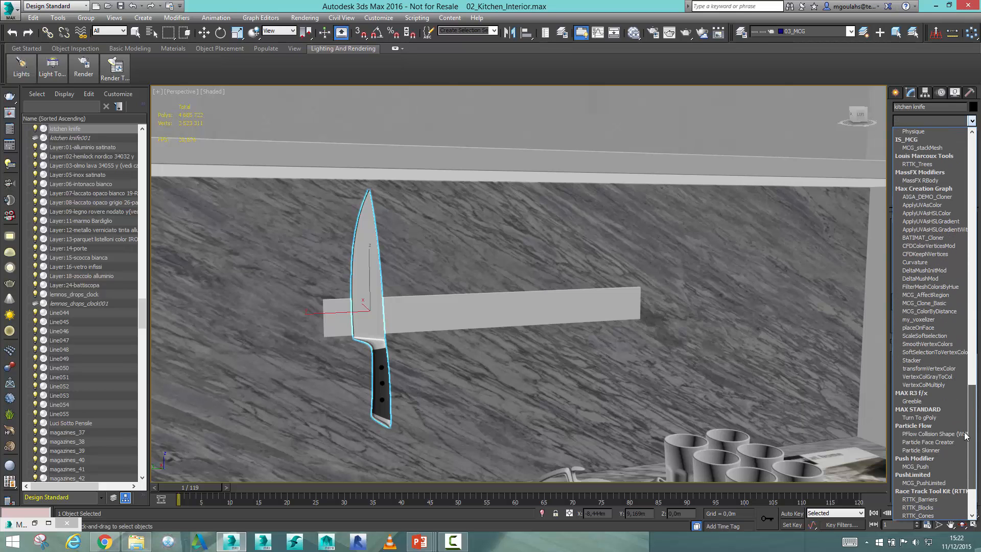
{"action": "left_click", "coordinate": [929, 238]}
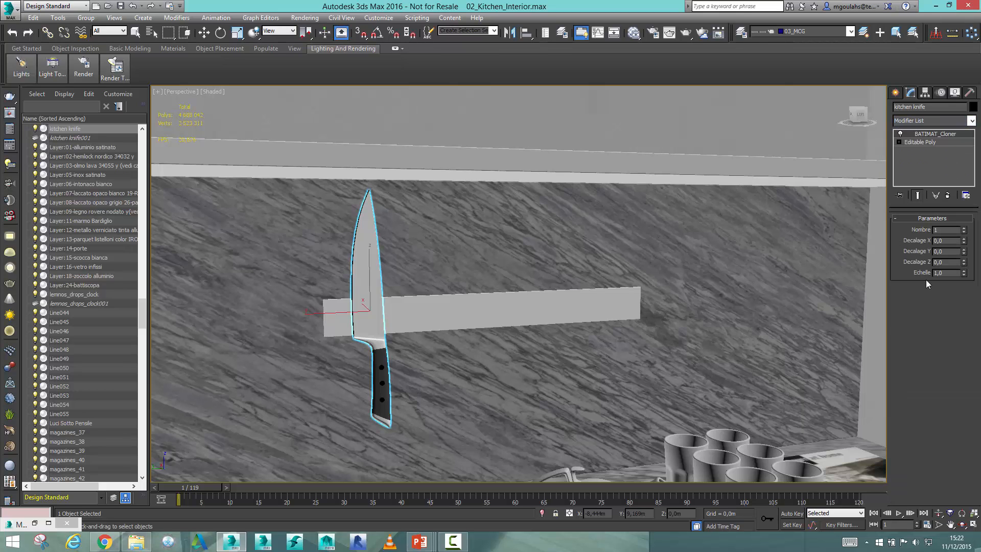
Set the knife cloner's Nombre to 4, Decalage Y to 4,0 and Echelle to 0,9
{"action": "left_click", "coordinate": [964, 229]}
{"action": "left_click_drag", "start_coordinate": [965, 242], "coordinate": [963, 220]}
{"action": "left_click", "coordinate": [964, 275]}
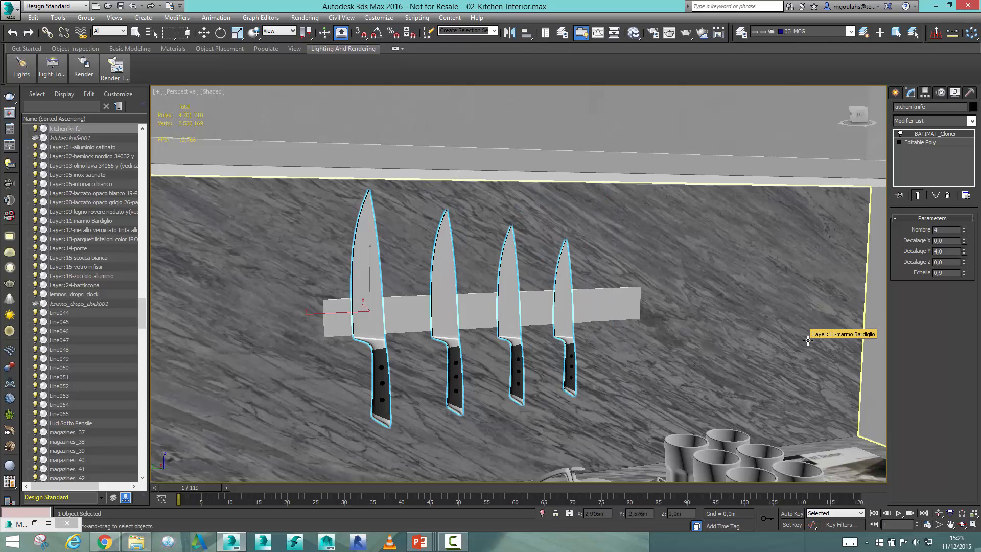
Try an Echelle of 0,8 on the knife clones, and set it back to 0,9
{"action": "mouse_move", "coordinate": [579, 320]}
{"action": "middle_mouse_down", "text": "alt"}
{"action": "mouse_move", "coordinate": [539, 327]}
{"action": "mouse_move", "coordinate": [588, 320]}
{"action": "mouse_move", "coordinate": [491, 308]}
{"action": "middle_mouse_up", "text": "alt"}
{"action": "left_click", "coordinate": [965, 276]}
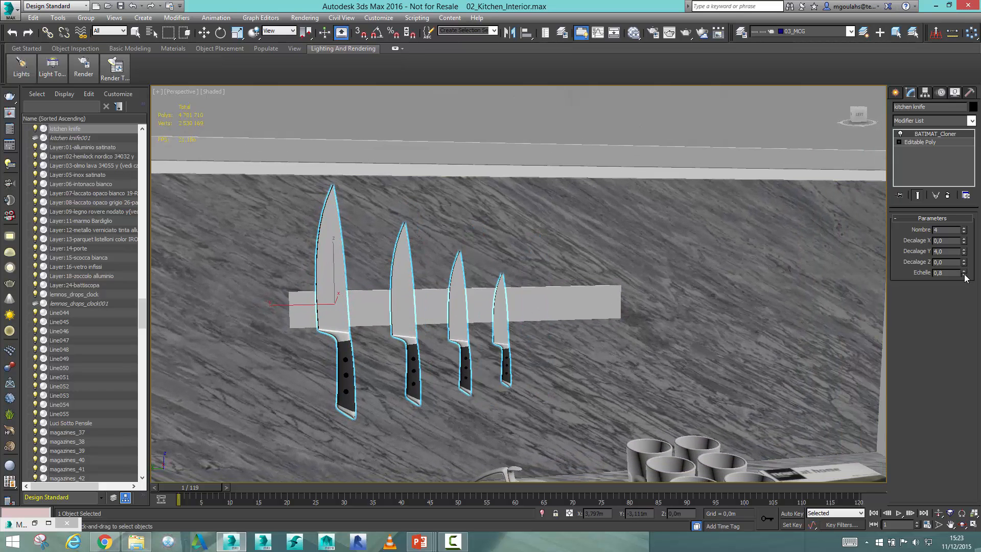
{"action": "left_click", "coordinate": [965, 270]}
{"action": "double_click", "coordinate": [942, 275]}
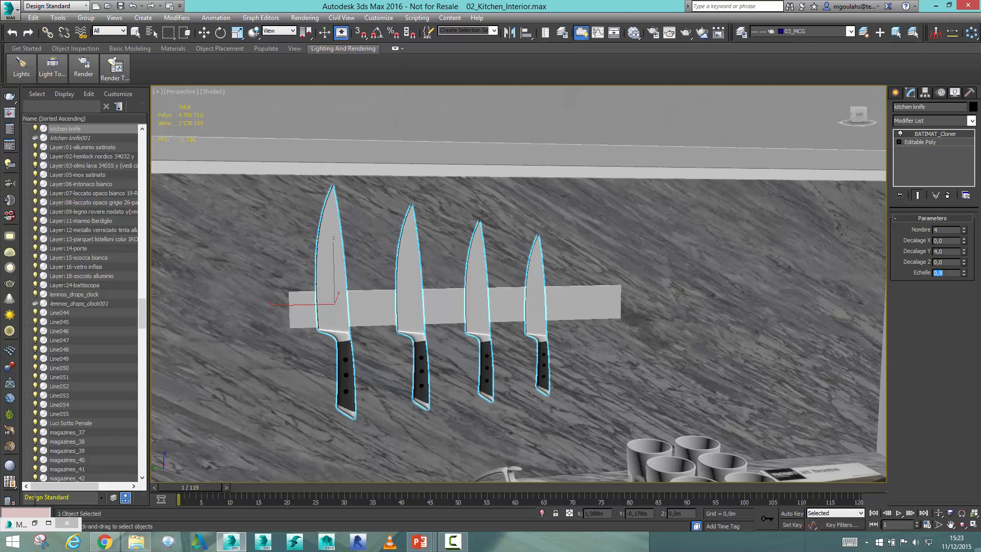
Reopen the graph editor at the Scale group's nodes
{"action": "left_click", "coordinate": [35, 524]}
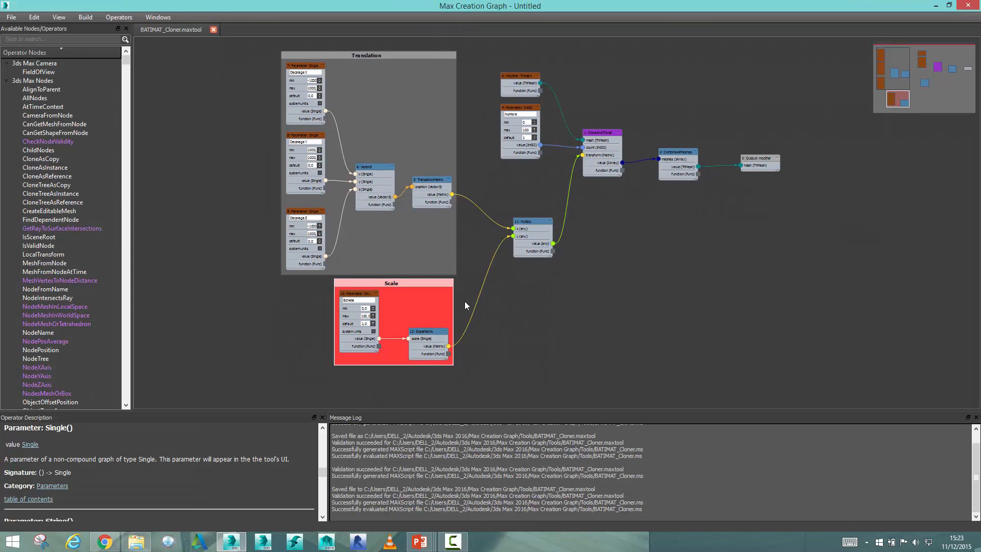
{"action": "scroll", "coordinate": [465, 301], "scroll_direction": "up", "scroll_amount": 3}
{"action": "middle_click_drag", "start_coordinate": [493, 341], "coordinate": [693, 281]}
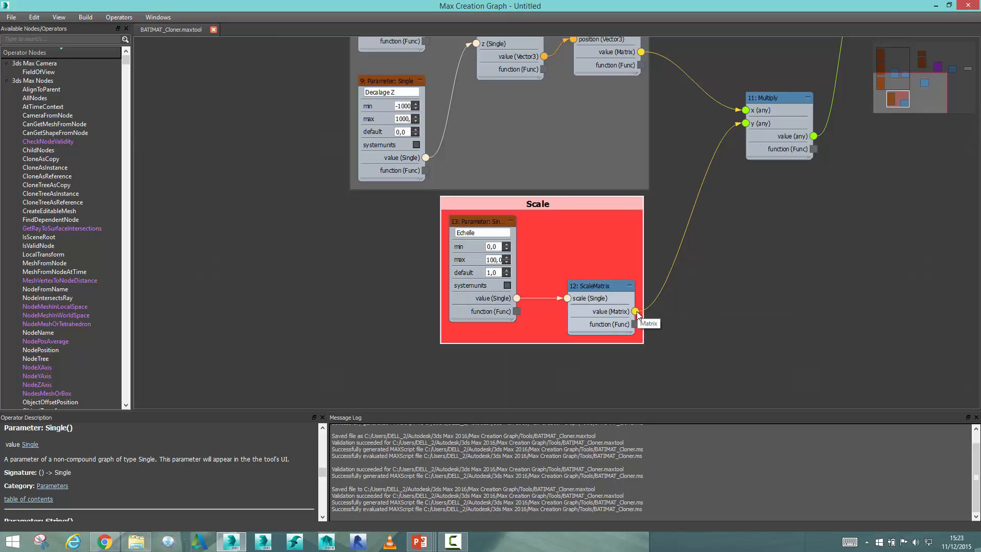
{"action": "left_click_drag", "start_coordinate": [636, 312], "coordinate": [687, 334]}
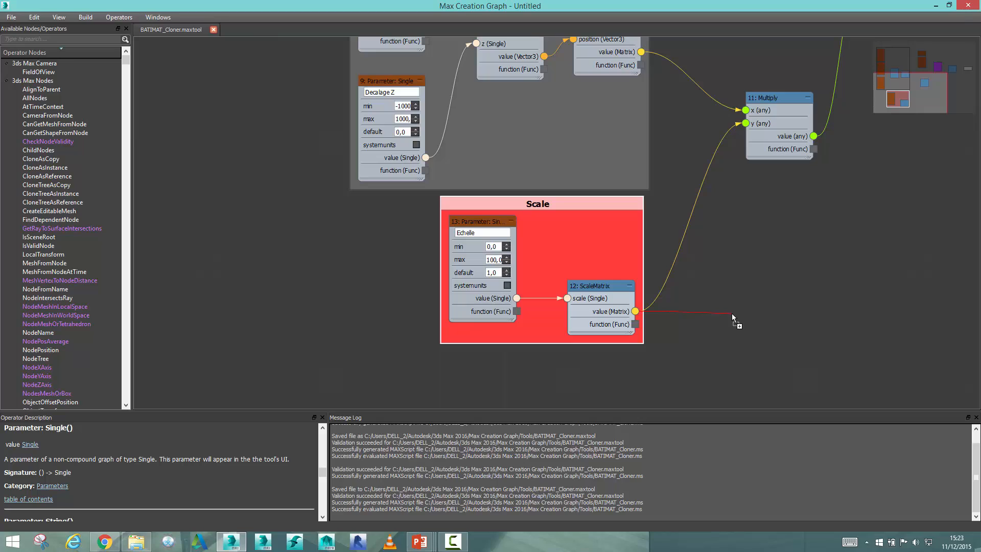
{"action": "left_click_drag", "start_coordinate": [731, 314], "coordinate": [732, 313]}
{"action": "left_click", "coordinate": [734, 252]}
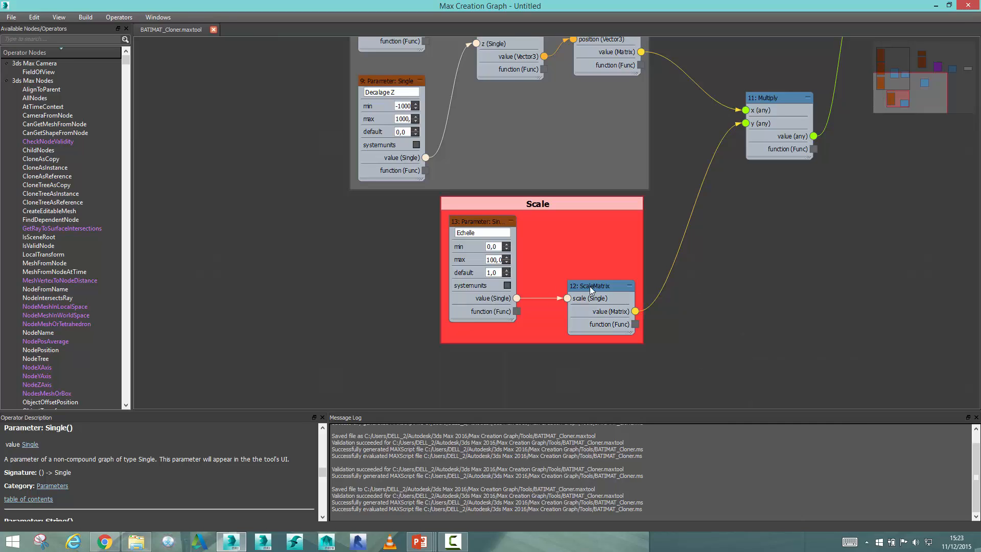
Add a Multiply node fed from the Echelle parameter's value through its x input
{"action": "left_click_drag", "start_coordinate": [525, 360], "coordinate": [523, 362]}
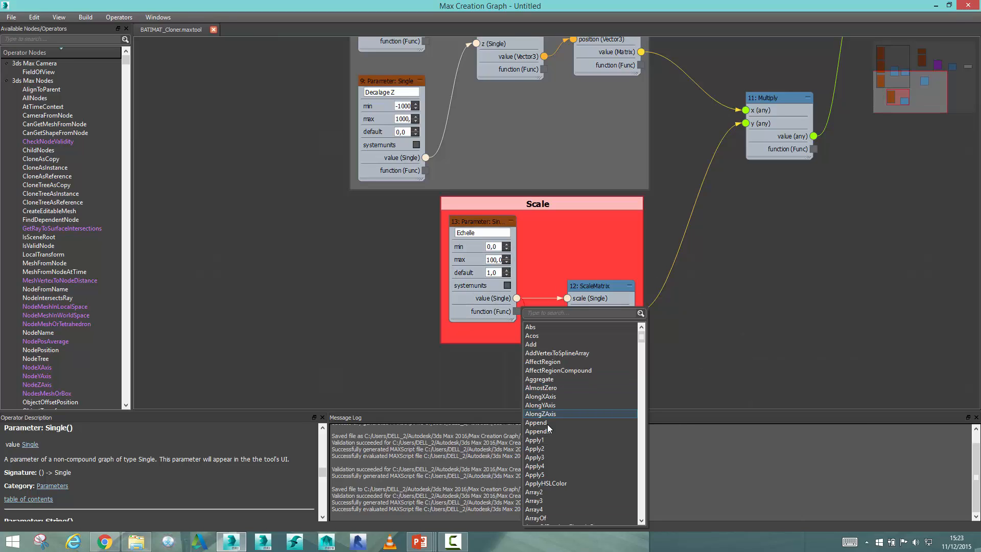
{"action": "type", "text": "m"}
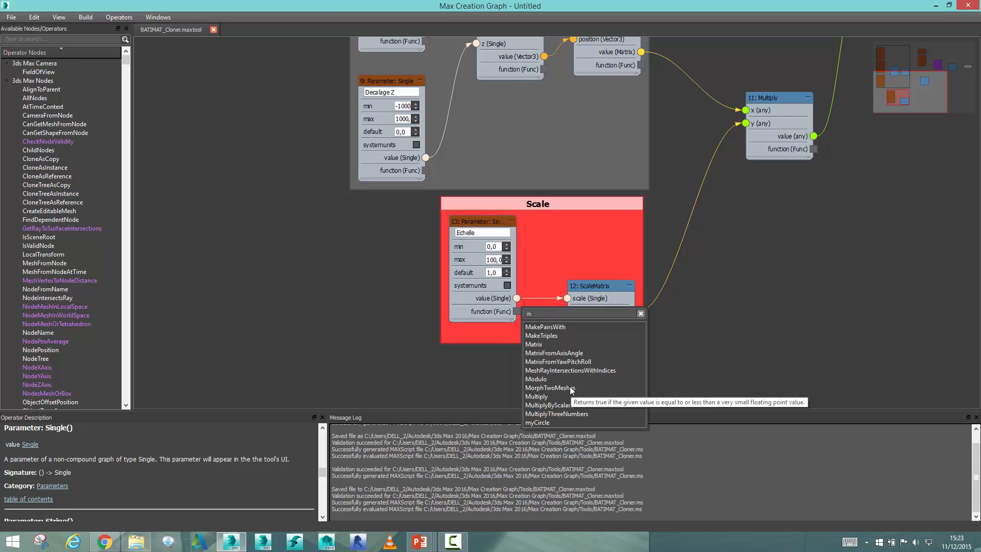
{"action": "type", "text": "ulti"}
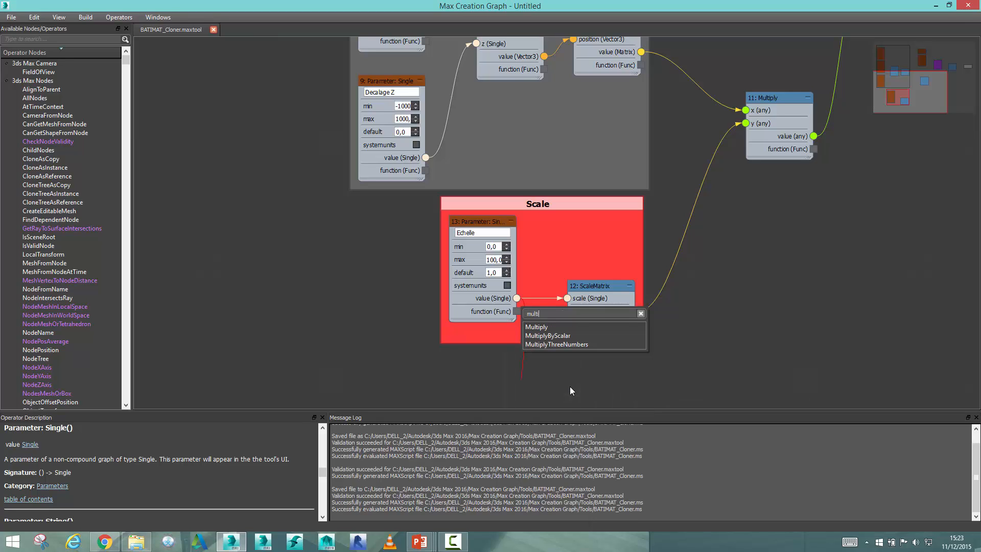
{"action": "left_click", "coordinate": [537, 327]}
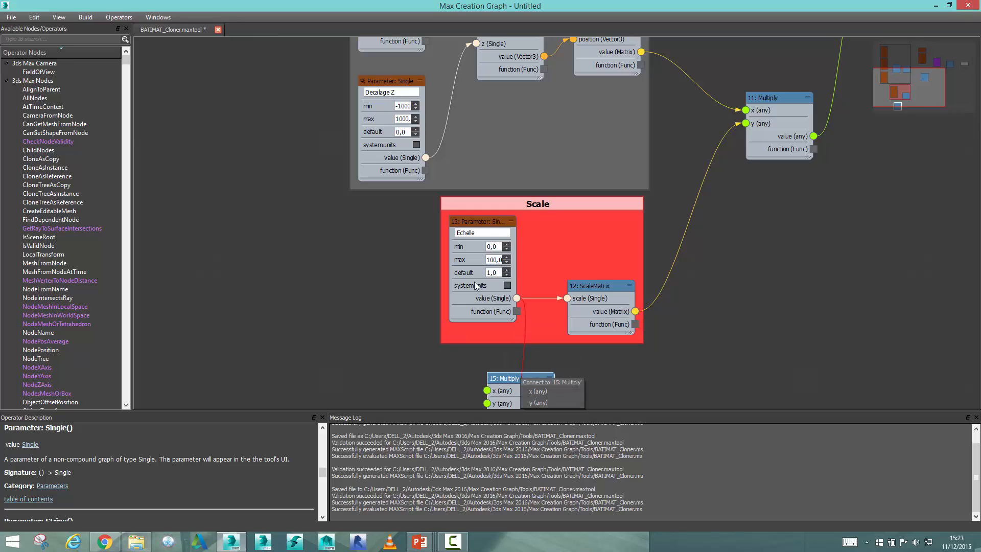
{"action": "left_click", "coordinate": [538, 391]}
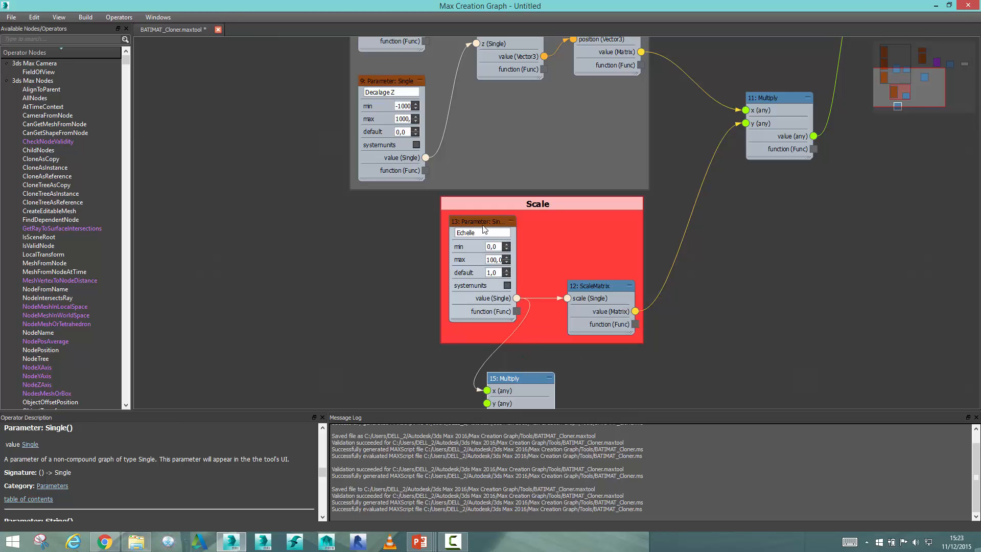
Move the Echelle parameter farther left and place the new Multiply node between it and ScaleMatrix inside the Scale group
{"action": "left_click_drag", "start_coordinate": [484, 229], "coordinate": [333, 230]}
{"action": "left_click_drag", "start_coordinate": [512, 378], "coordinate": [491, 315]}
{"action": "middle_click_drag", "start_coordinate": [553, 277], "coordinate": [703, 214]}
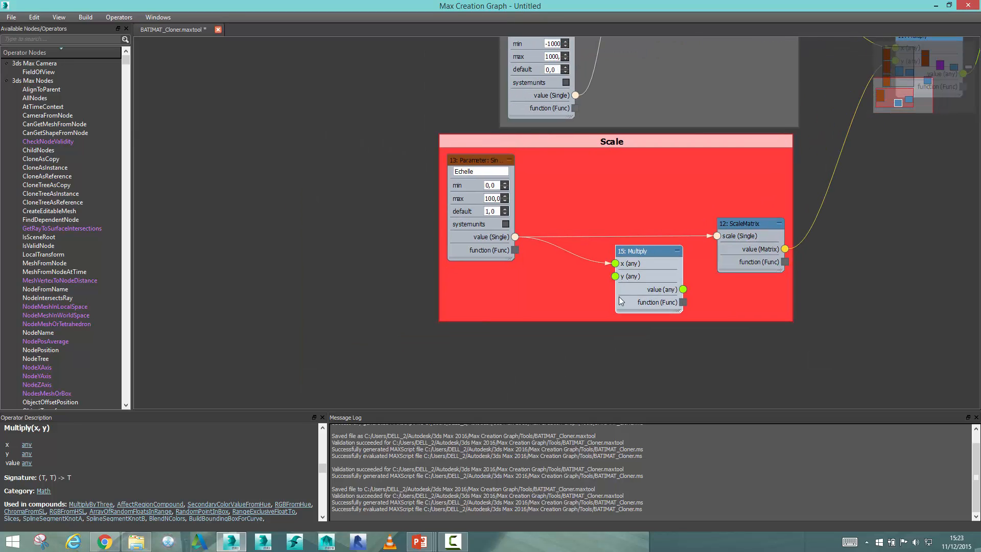
Add a Constant node of 0.01 feeding the Multiply node's y input and place it below the Echelle parameter
{"action": "left_click_drag", "start_coordinate": [562, 290], "coordinate": [562, 290]}
{"action": "type", "text": "constabn"}
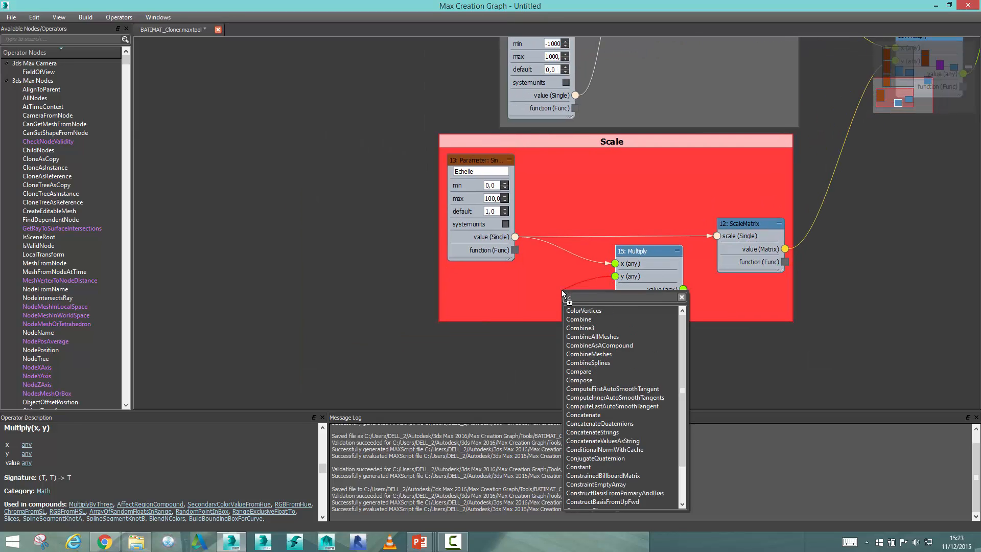
{"action": "key", "text": "BackSpace"}
{"action": "key", "text": "BackSpace"}
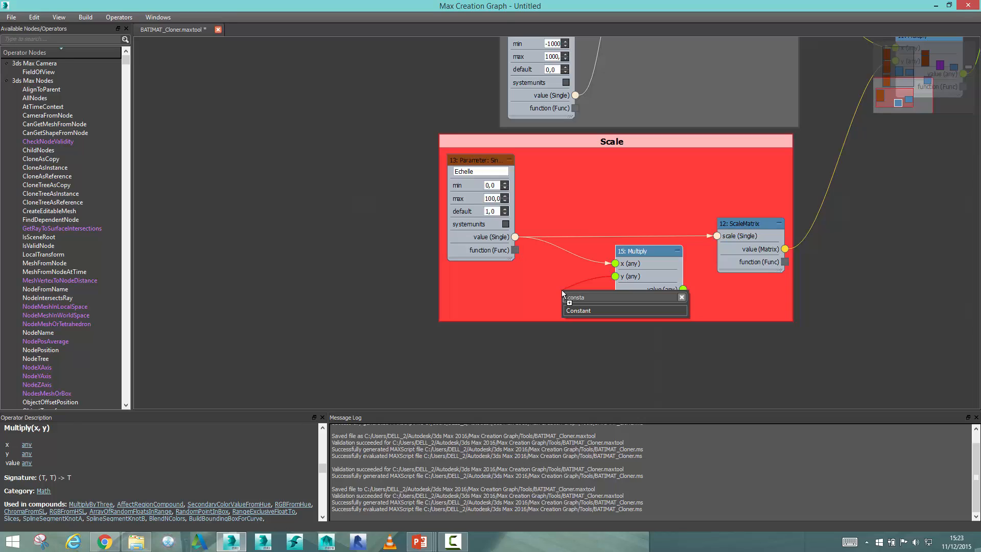
{"action": "type", "text": "nt"}
{"action": "left_click", "coordinate": [575, 311]}
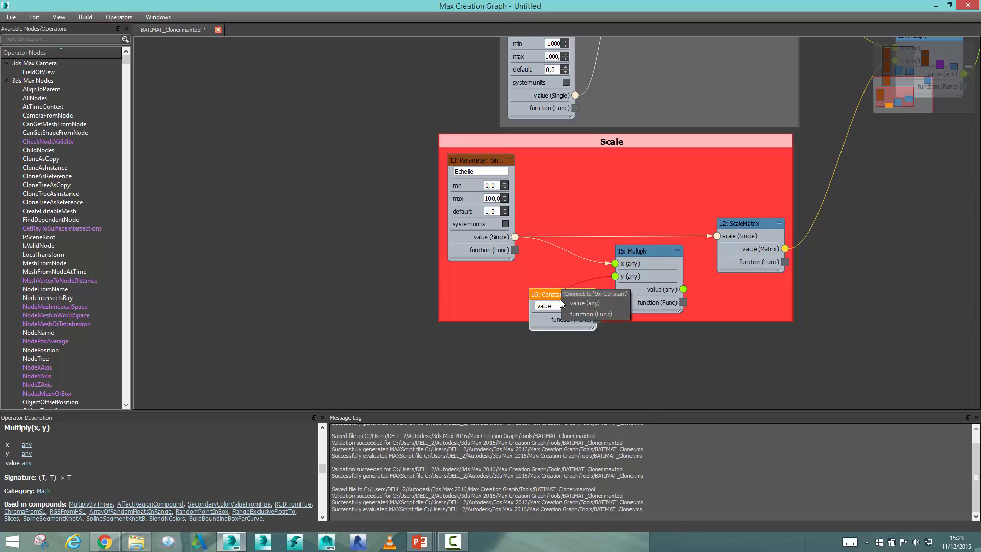
{"action": "left_click_drag", "start_coordinate": [564, 298], "coordinate": [386, 286]}
{"action": "type", "text": "0.01"}
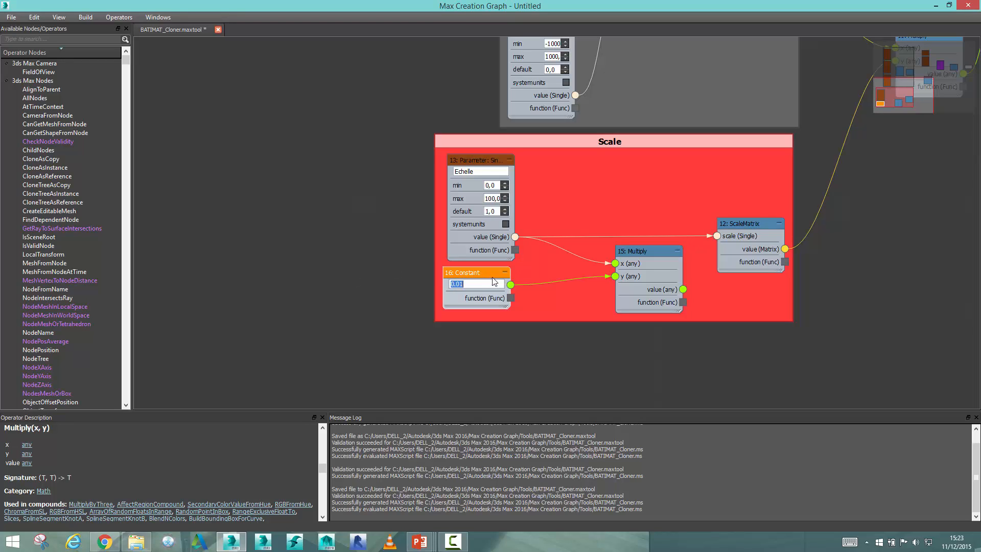
{"action": "left_click_drag", "start_coordinate": [492, 277], "coordinate": [503, 282]}
Set the Echelle parameter's default to 100
{"action": "double_click", "coordinate": [489, 213]}
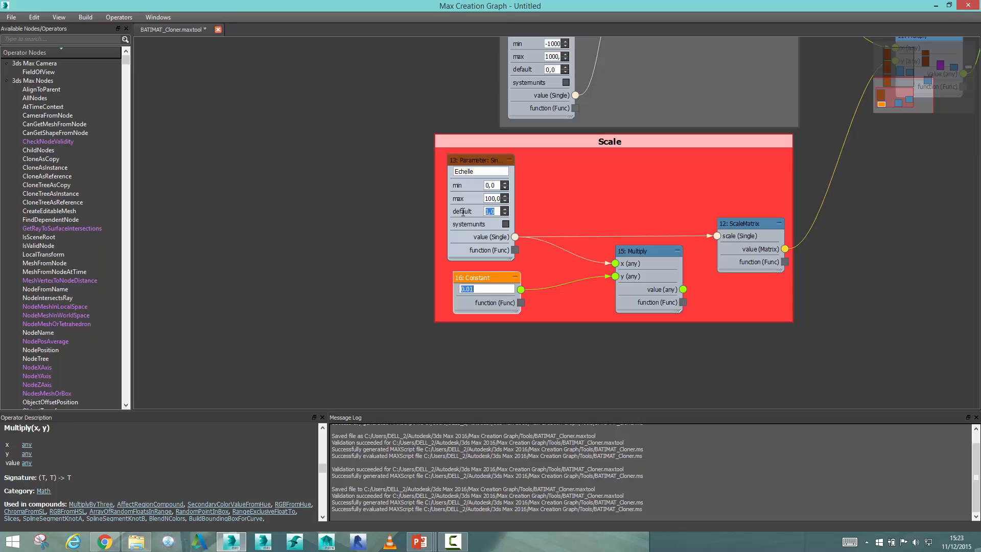
{"action": "type", "text": "100"}
{"action": "key", "text": "Return"}
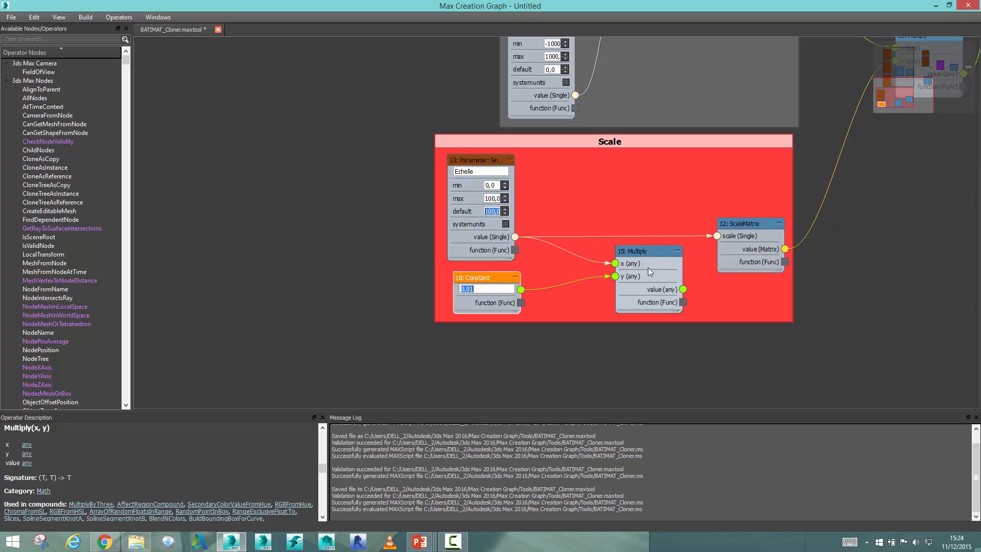
Connect the Multiply node's value to the ScaleMatrix scale input and align the Multiply node between its neighbours
{"action": "left_click_drag", "start_coordinate": [683, 289], "coordinate": [715, 236]}
{"action": "left_click_drag", "start_coordinate": [645, 250], "coordinate": [626, 239]}
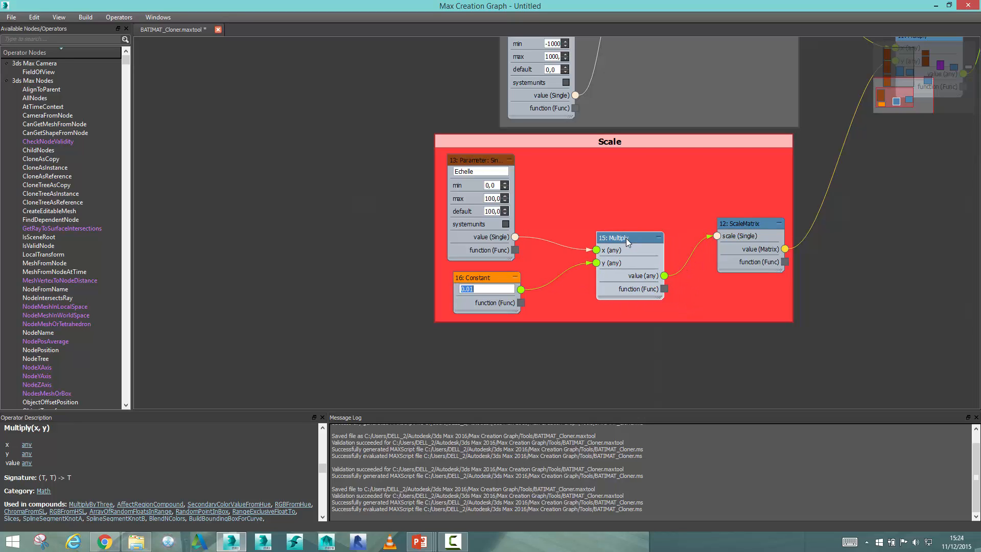
{"action": "middle_click_drag", "start_coordinate": [564, 231], "coordinate": [543, 229]}
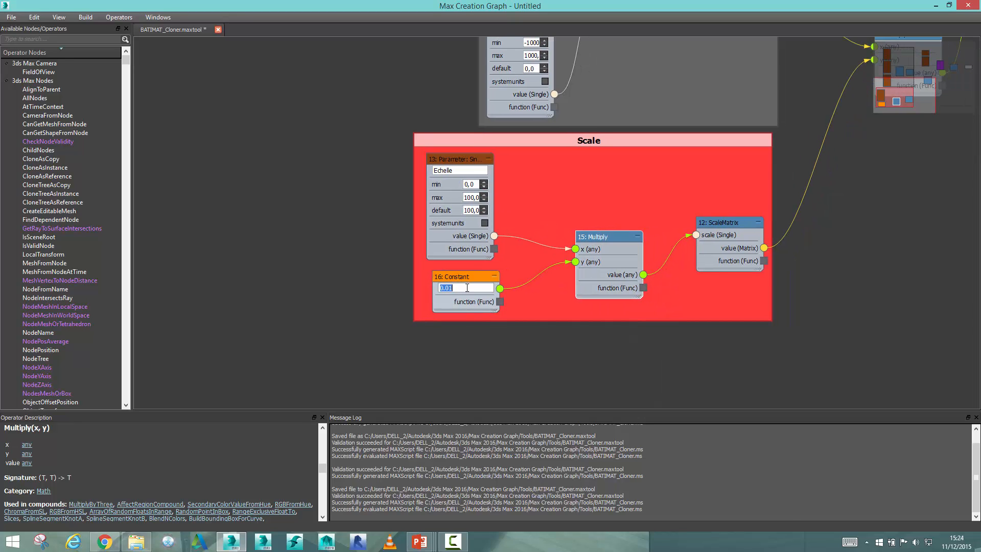
Evaluate the BATIMAT_Cloner graph, saving its changes, and return to the kitchen scene
{"action": "middle_click_drag", "start_coordinate": [805, 192], "coordinate": [594, 261]}
{"action": "scroll", "coordinate": [594, 261], "scroll_direction": "down", "scroll_amount": 1}
{"action": "left_click", "coordinate": [85, 17]}
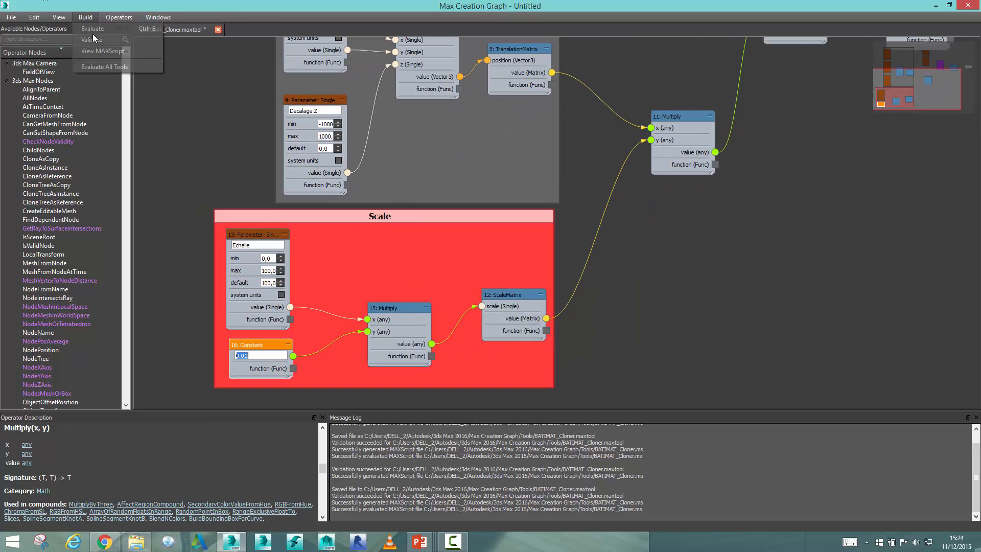
{"action": "left_click", "coordinate": [105, 29]}
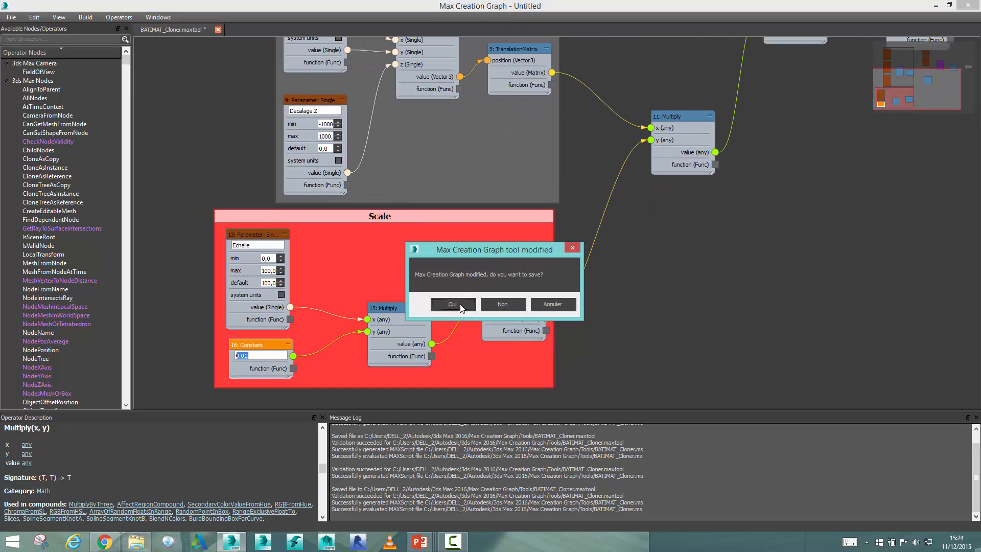
{"action": "left_click", "coordinate": [461, 306]}
{"action": "left_click", "coordinate": [935, 7]}
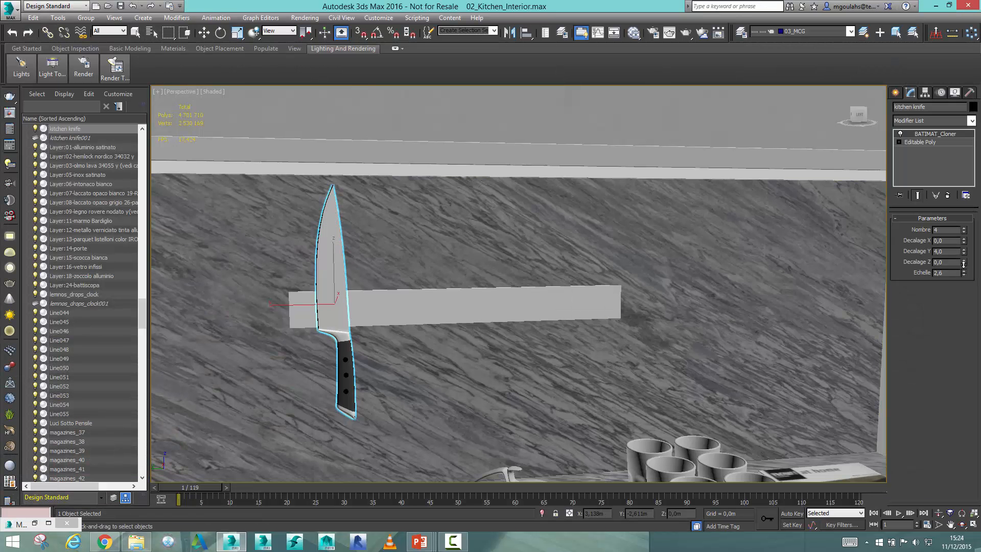
Set the Echelle of the knife clones to 100, and gradually lower it to 91,1
{"action": "left_click_drag", "start_coordinate": [951, 273], "coordinate": [911, 275]}
{"action": "type", "text": "100"}
{"action": "key", "text": "Return"}
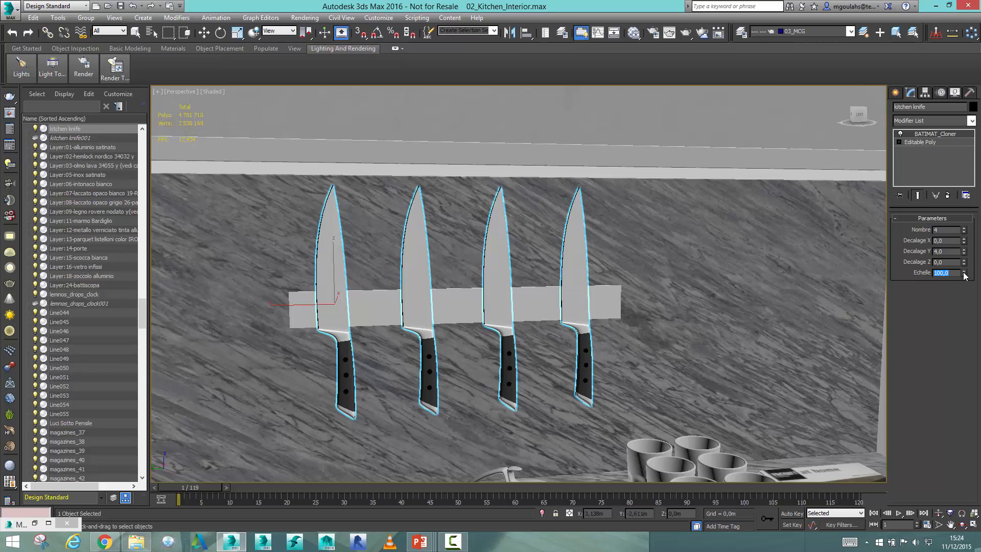
{"action": "mouse_move", "coordinate": [964, 275]}
{"action": "left_mouse_down"}
{"action": "mouse_move", "coordinate": [958, 337]}
{"action": "mouse_move", "coordinate": [960, 250]}
{"action": "mouse_move", "coordinate": [953, 382]}
{"action": "mouse_move", "coordinate": [964, 256]}
{"action": "mouse_move", "coordinate": [951, 340]}
{"action": "mouse_move", "coordinate": [950, 316]}
{"action": "left_mouse_up"}
Reopen the graph and set the Echelle parameter's min to -1000 and max to 1000
{"action": "left_click", "coordinate": [34, 523]}
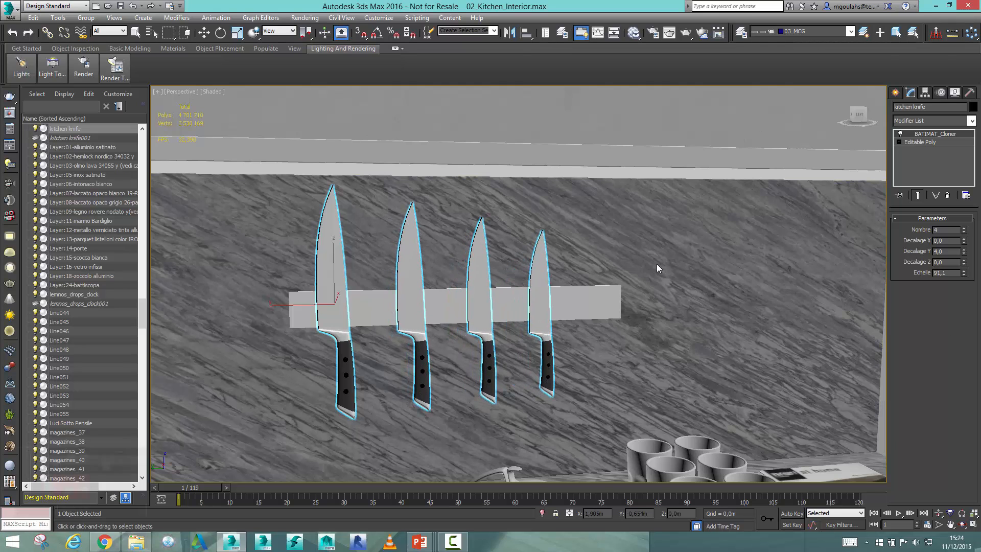
{"action": "middle_click_drag", "start_coordinate": [261, 308], "coordinate": [375, 286]}
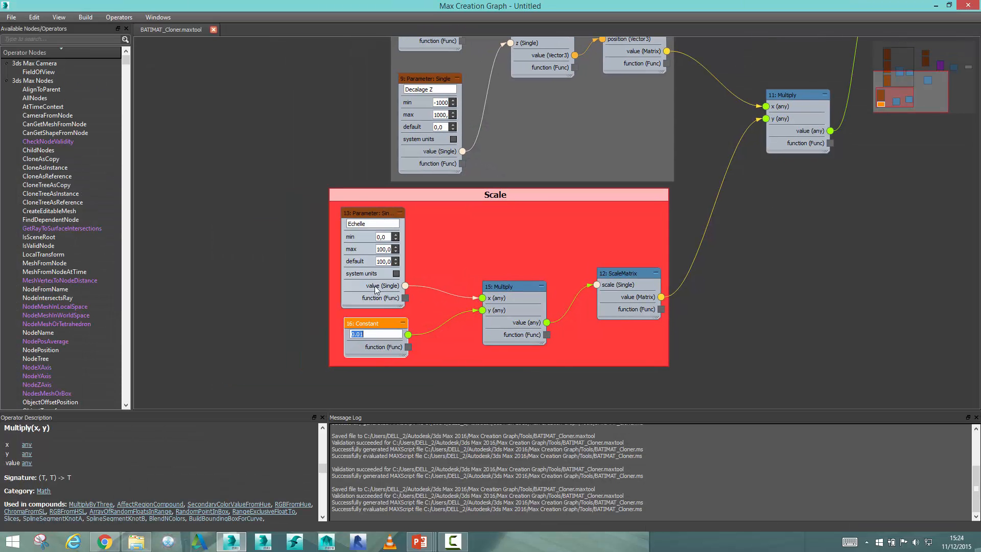
{"action": "double_click", "coordinate": [389, 237]}
{"action": "type", "text": "-1"}
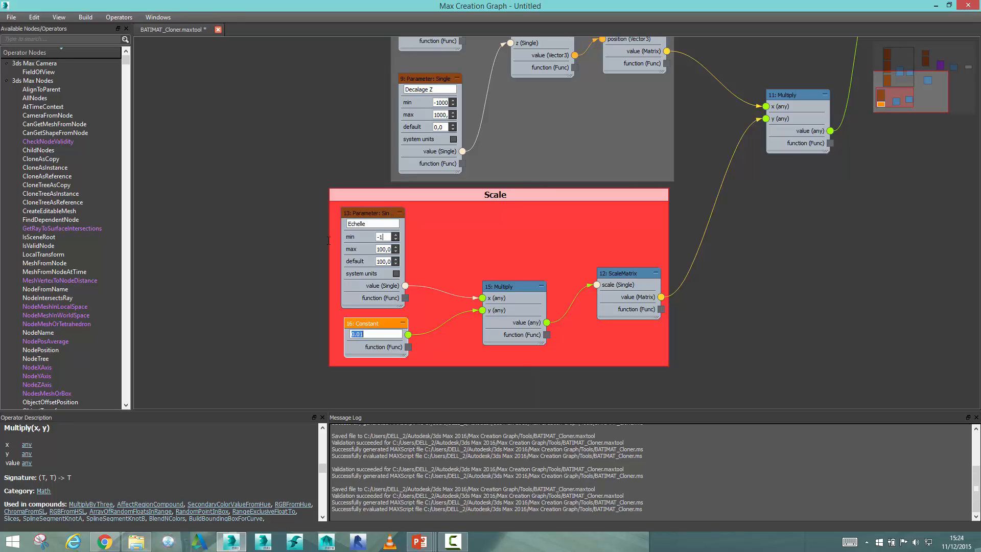
{"action": "type", "text": "00"}
{"action": "key", "text": "Return"}
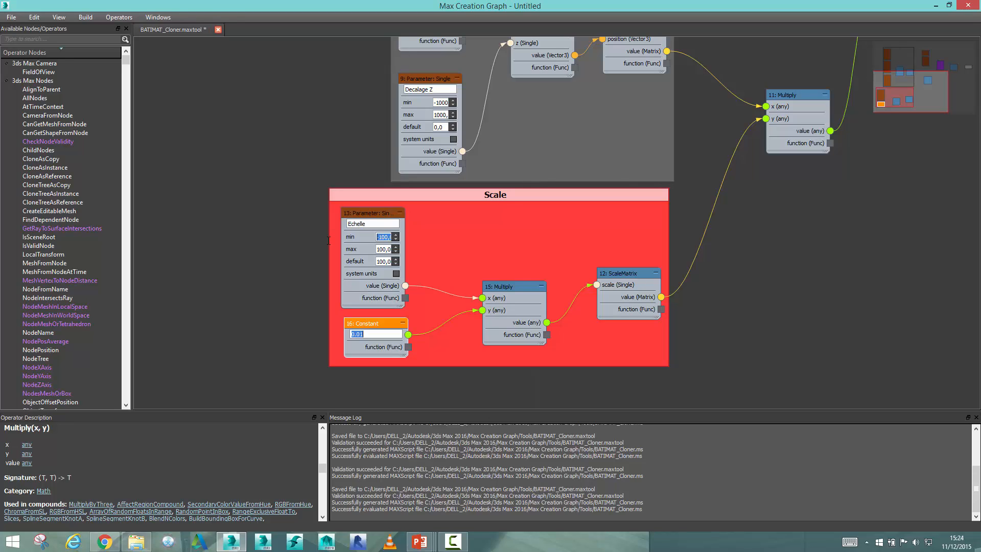
{"action": "left_click", "coordinate": [388, 250]}
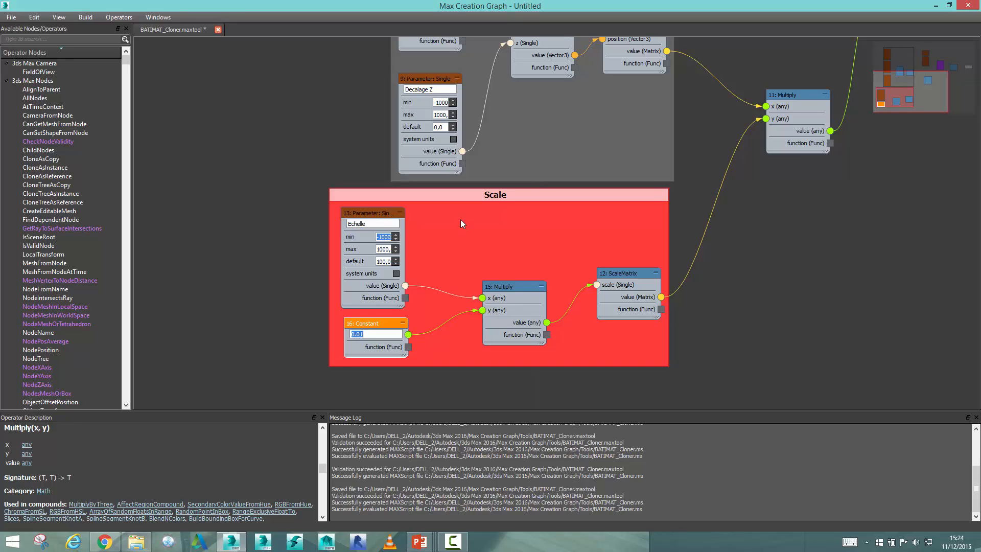
Evaluate and save the updated graph, and adjust Echelle so the knife clones shrink further along the row
{"action": "left_click", "coordinate": [82, 19]}
{"action": "left_click", "coordinate": [109, 37]}
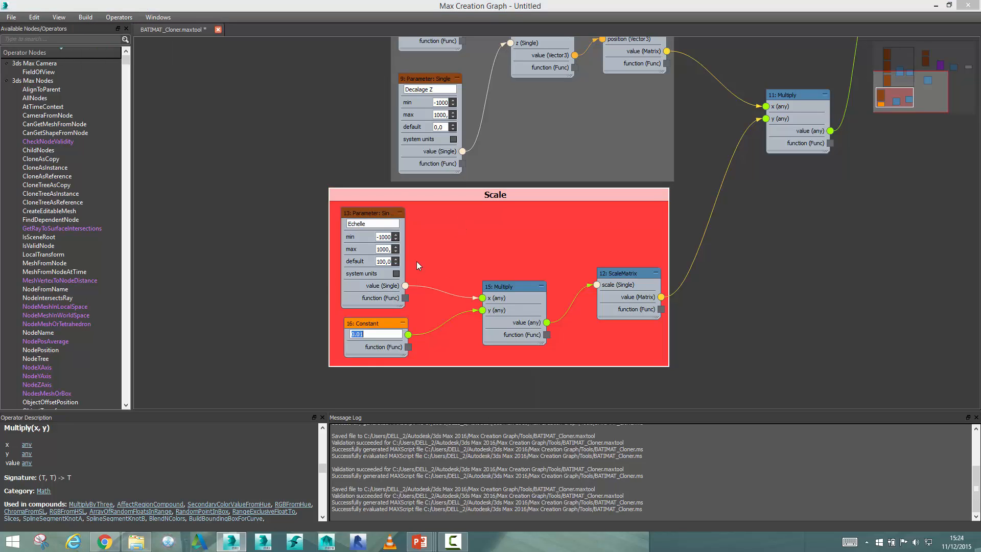
{"action": "left_click", "coordinate": [936, 5]}
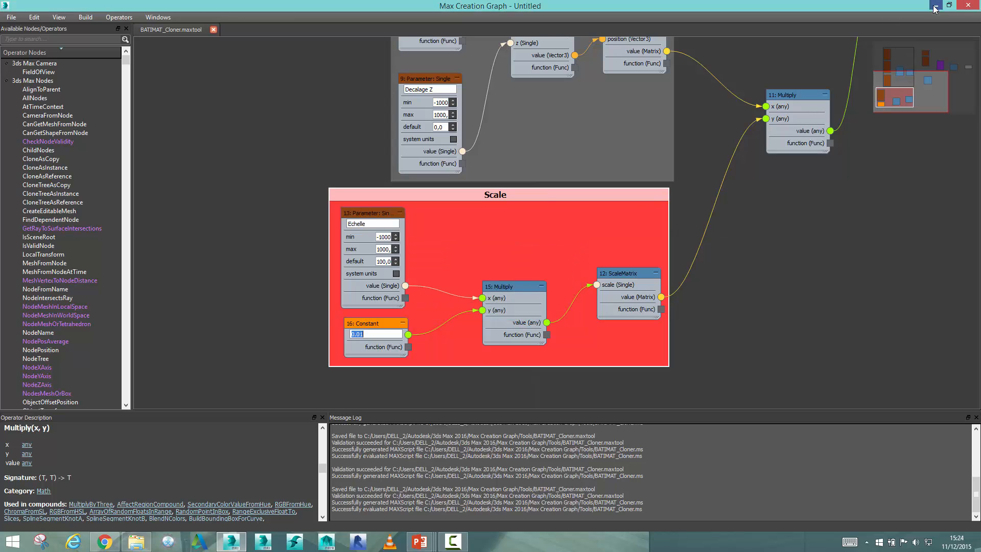
{"action": "mouse_move", "coordinate": [965, 276]}
{"action": "left_mouse_down"}
{"action": "mouse_move", "coordinate": [963, 215]}
{"action": "mouse_move", "coordinate": [954, 399]}
{"action": "mouse_move", "coordinate": [951, 153]}
{"action": "mouse_move", "coordinate": [950, 277]}
{"action": "left_mouse_up"}
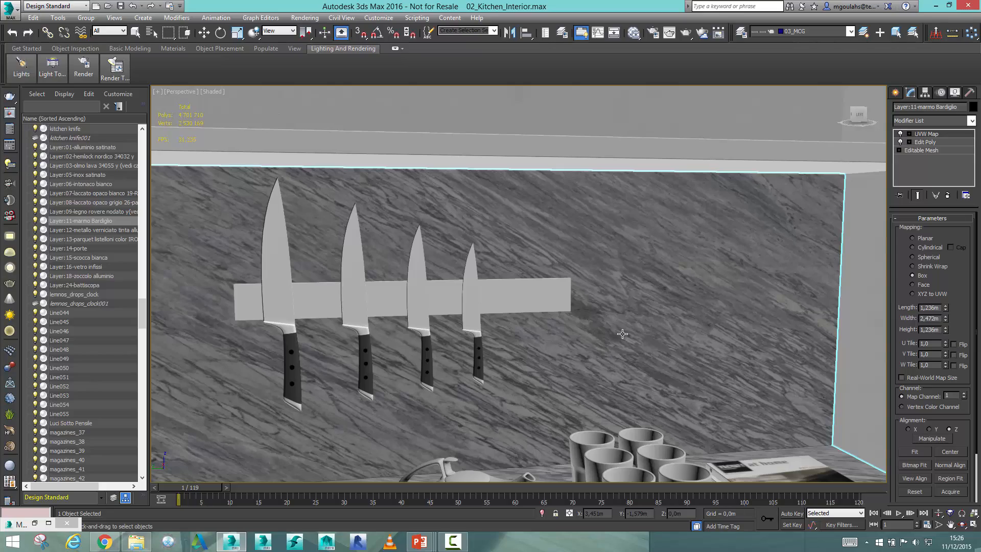
Restore the 05_MassFX_Cloth scene state with the kitchen island in view
{"action": "middle_click_drag", "start_coordinate": [622, 334], "coordinate": [628, 274]}
{"action": "scroll", "coordinate": [546, 311], "scroll_direction": "down", "scroll_amount": 3}
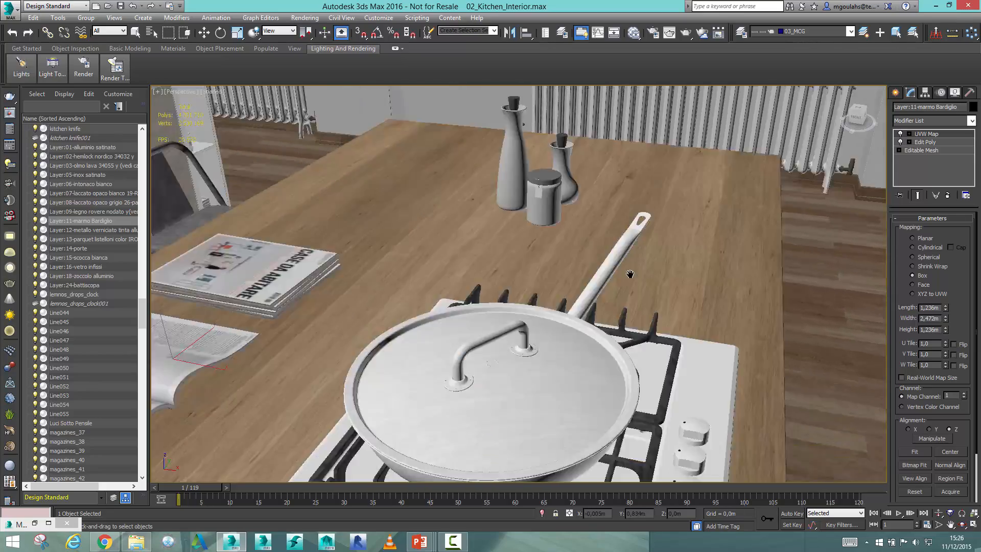
{"action": "middle_click_drag", "start_coordinate": [450, 353], "coordinate": [552, 278]}
{"action": "scroll", "coordinate": [551, 289], "scroll_direction": "down", "scroll_amount": 6}
{"action": "right_click", "coordinate": [551, 274]}
{"action": "mouse_move", "coordinate": [613, 247]}
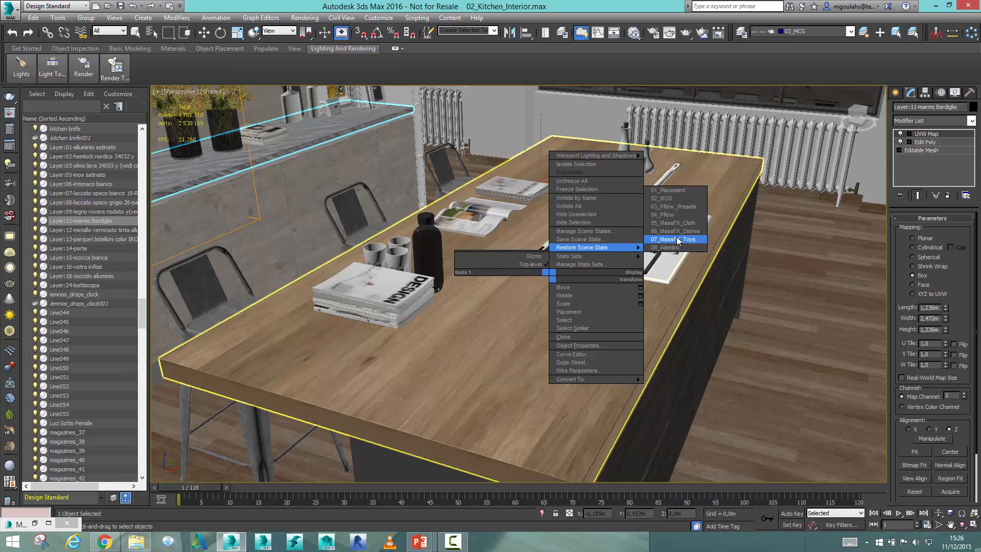
{"action": "left_click", "coordinate": [674, 223]}
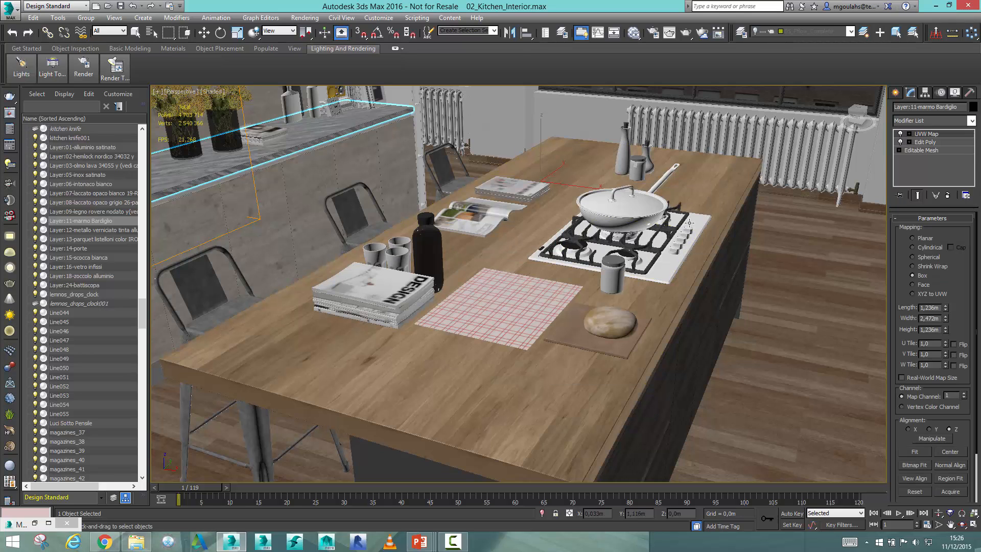
Select the kitchen island's wooden countertop
{"action": "middle_click_drag", "start_coordinate": [569, 322], "coordinate": [658, 347], "text": "alt"}
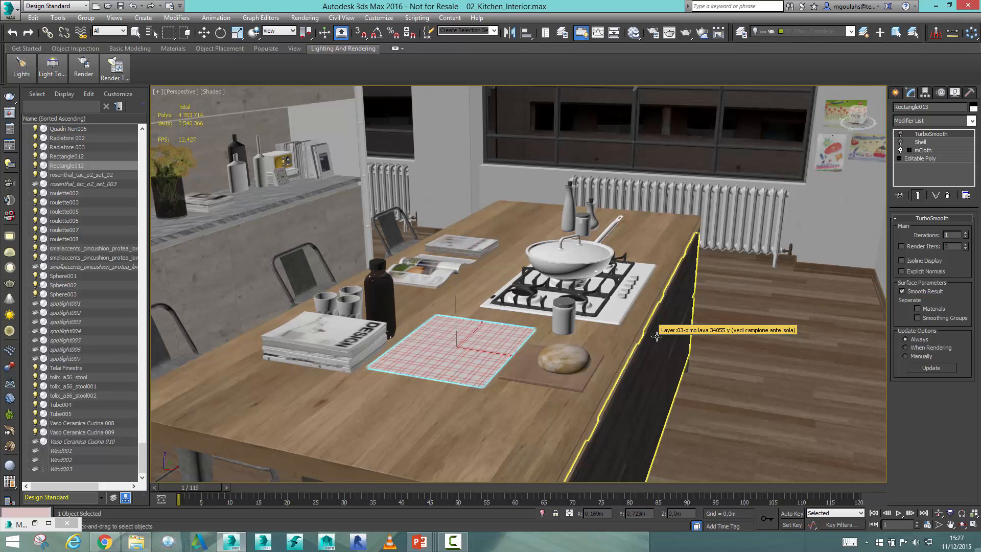
{"action": "left_click", "coordinate": [530, 447]}
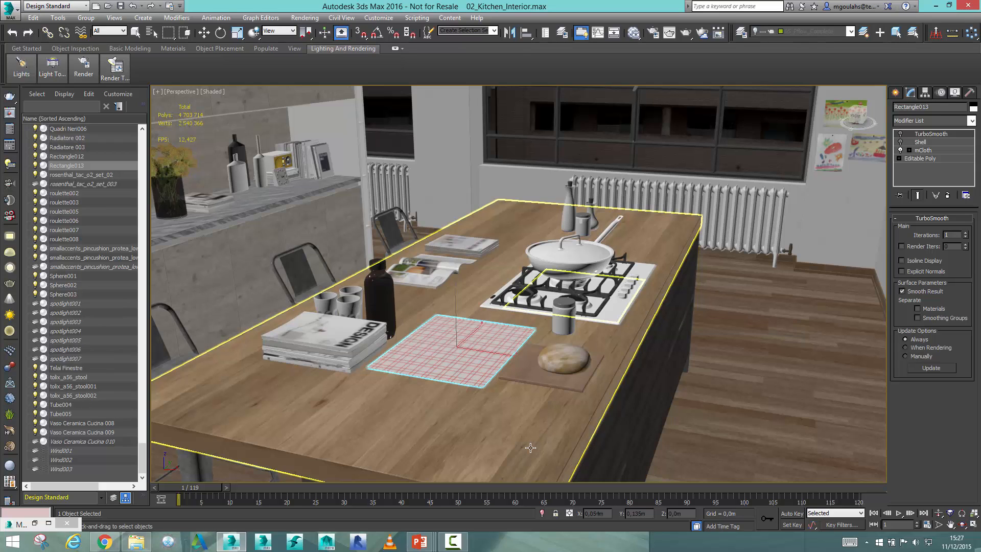
{"action": "middle_click_drag", "start_coordinate": [530, 448], "coordinate": [545, 435]}
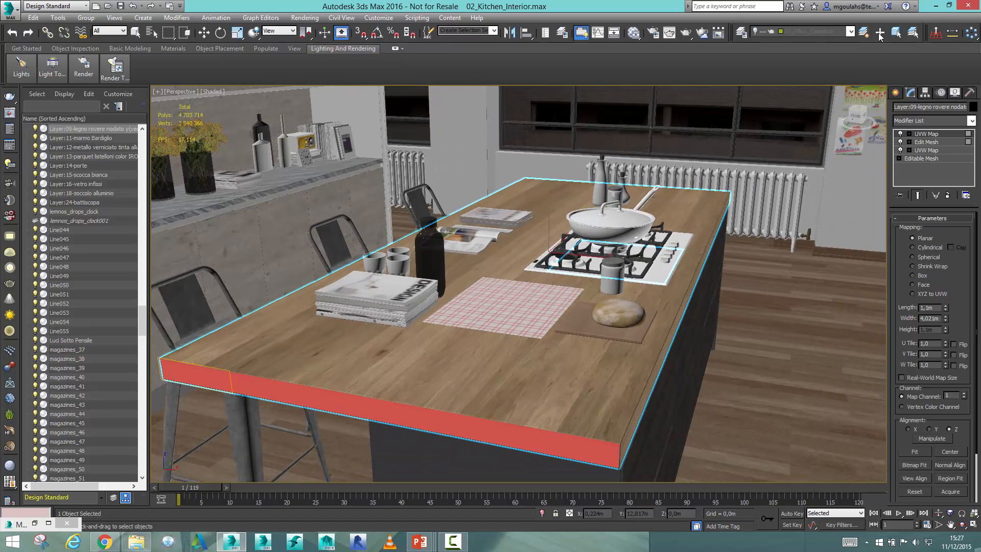
Show the MassFX Toolbar and place it floating over the viewport
{"action": "right_click", "coordinate": [830, 39]}
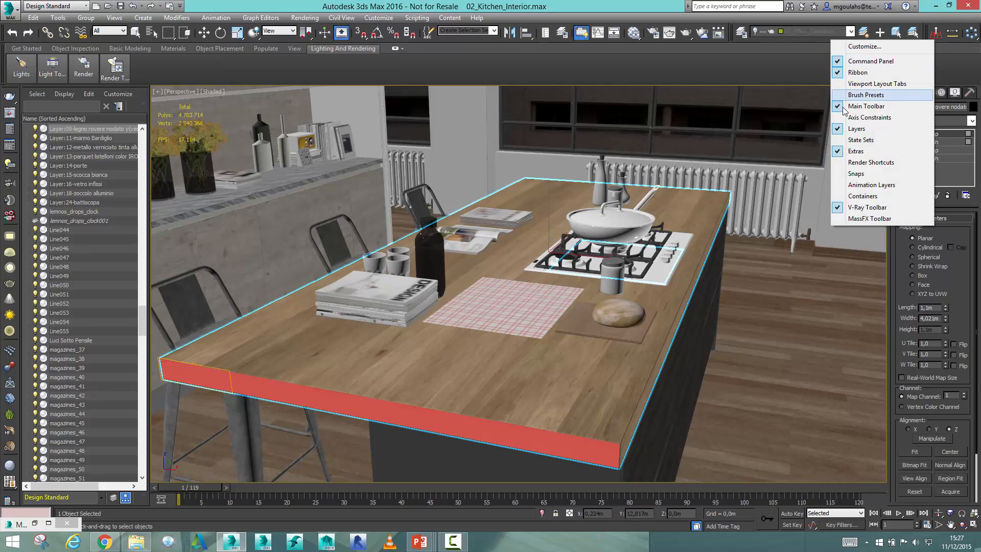
{"action": "left_click", "coordinate": [852, 221]}
{"action": "left_click_drag", "start_coordinate": [188, 113], "coordinate": [496, 141]}
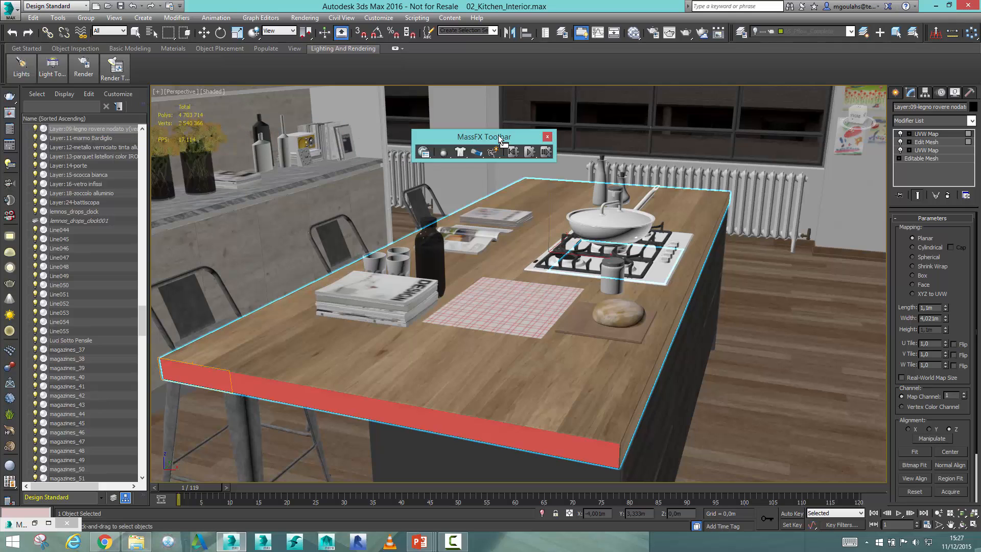
Open the MassFX scene settings, check the About MassFX information, and move the MassFX Toolbar clear of the countertop
{"action": "left_click", "coordinate": [423, 153]}
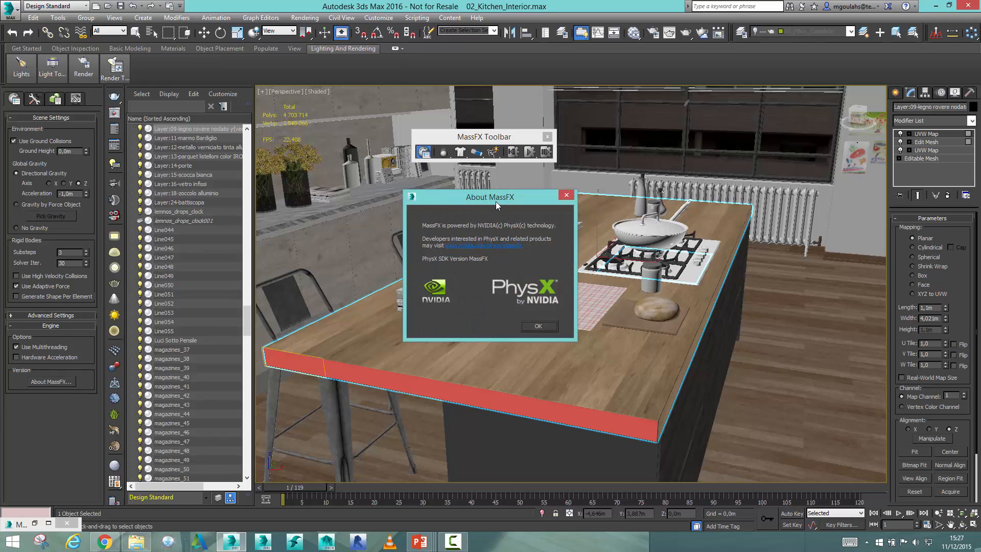
{"action": "left_click_drag", "start_coordinate": [496, 200], "coordinate": [397, 180]}
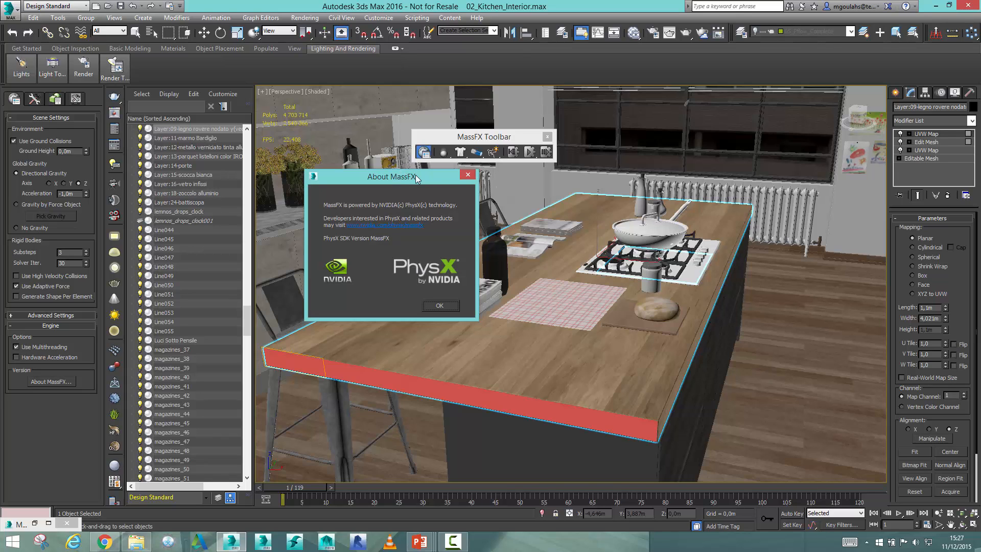
{"action": "left_click", "coordinate": [467, 175]}
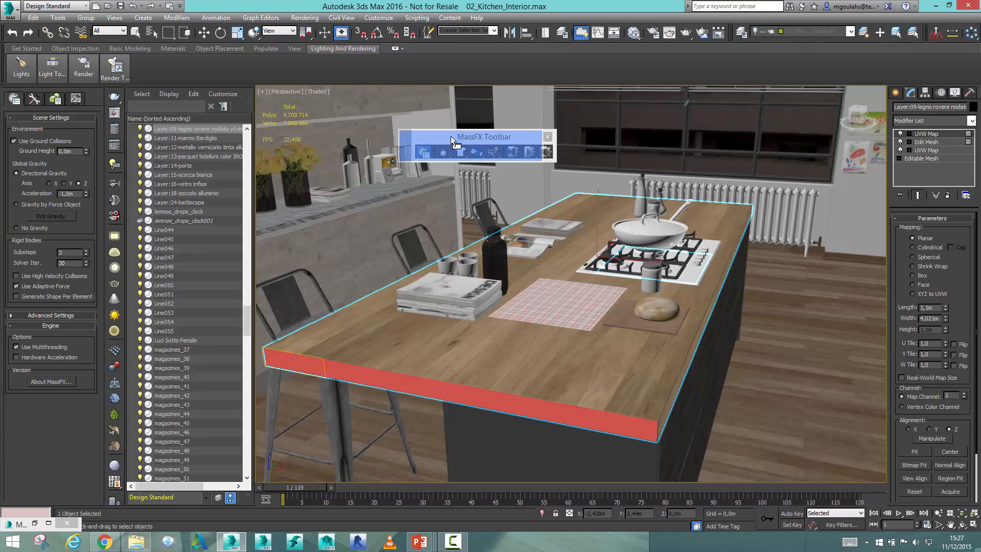
{"action": "left_click_drag", "start_coordinate": [451, 136], "coordinate": [365, 173]}
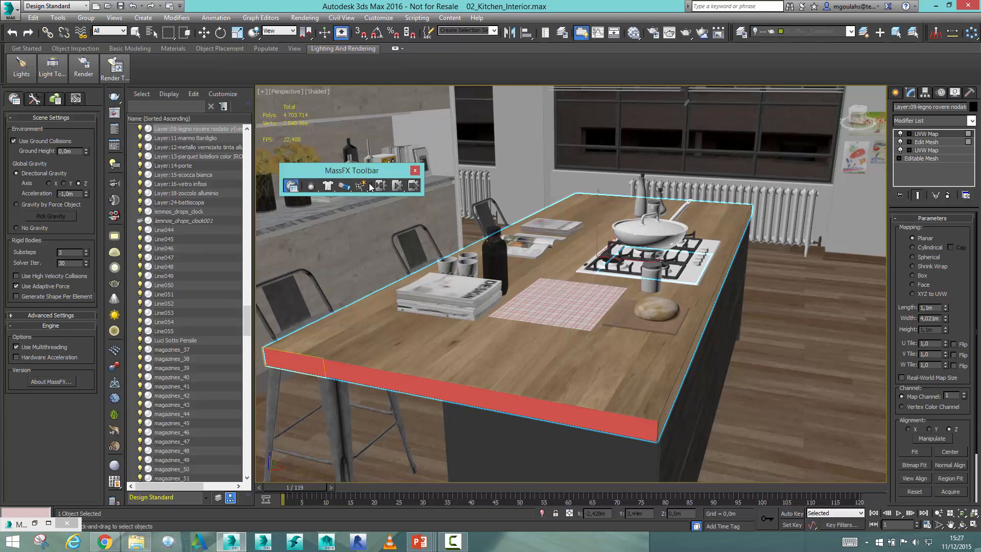
Examine the checked cloth and the board with the bread on the island countertop up close
{"action": "scroll", "coordinate": [609, 288], "scroll_direction": "up", "scroll_amount": 2}
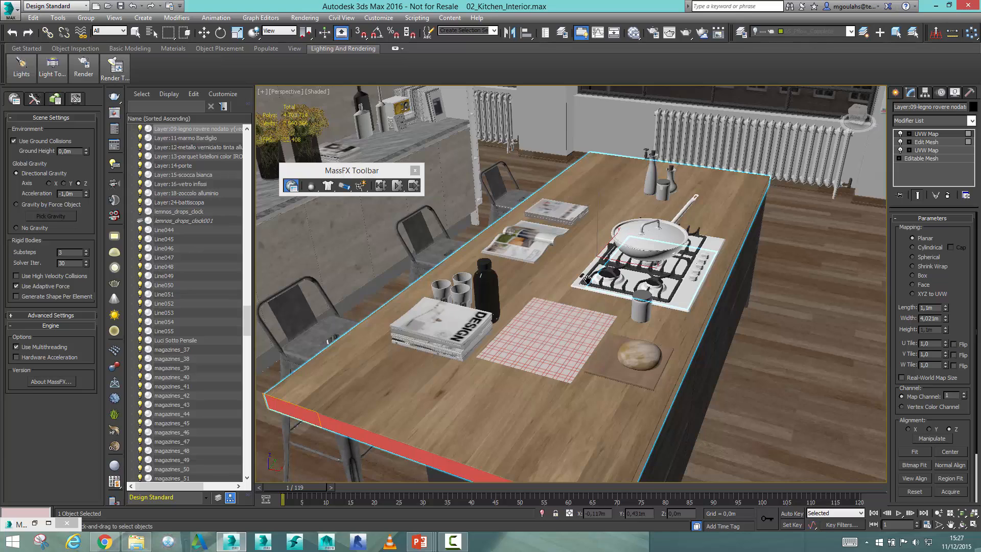
{"action": "scroll", "coordinate": [587, 279], "scroll_direction": "up", "scroll_amount": 3}
{"action": "scroll", "coordinate": [572, 285], "scroll_direction": "down", "scroll_amount": 3}
{"action": "middle_click_drag", "start_coordinate": [559, 288], "coordinate": [573, 287], "text": "alt"}
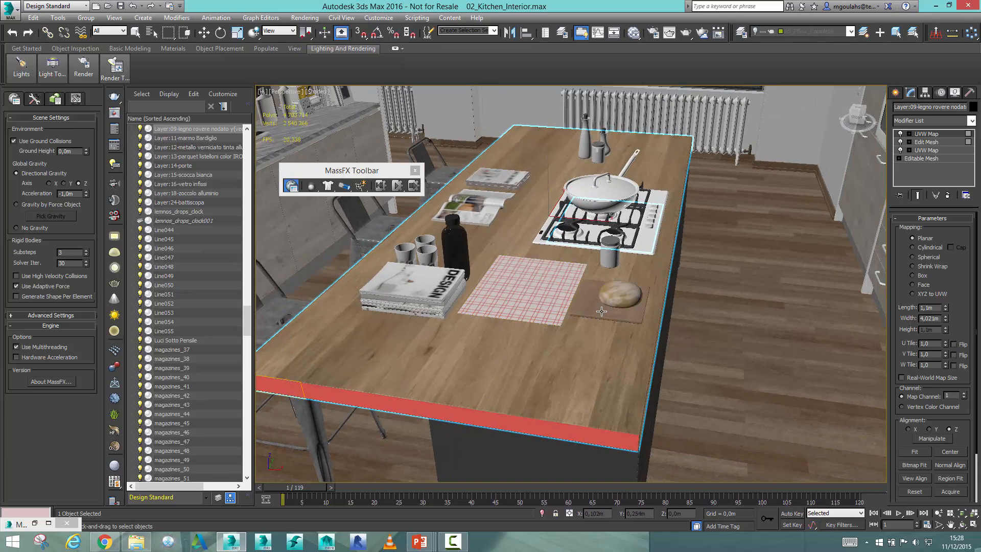
{"action": "scroll", "coordinate": [603, 310], "scroll_direction": "down", "scroll_amount": 3}
{"action": "scroll", "coordinate": [603, 311], "scroll_direction": "up", "scroll_amount": 5}
{"action": "scroll", "coordinate": [615, 306], "scroll_direction": "down", "scroll_amount": 6}
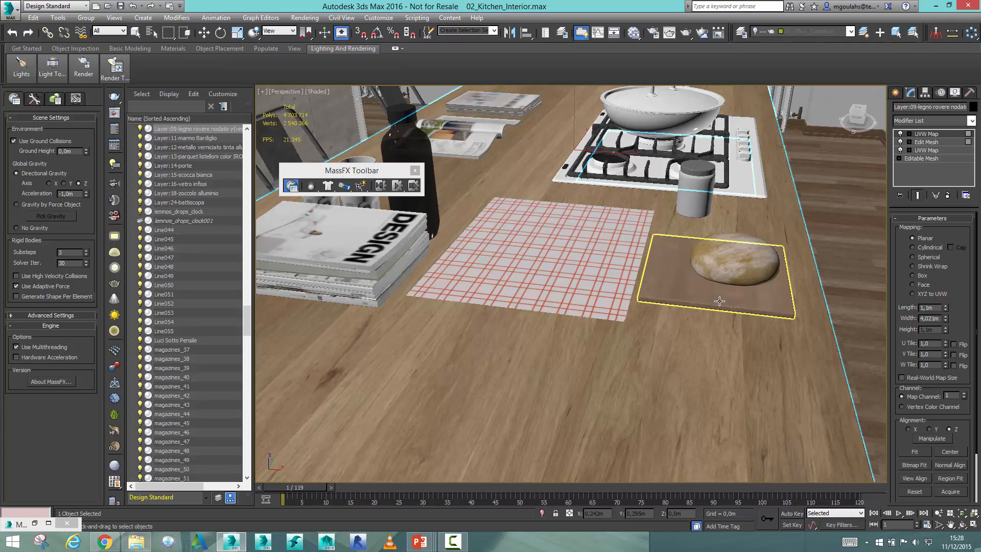
Add the cutting board and the bread to the countertop selection and make all three static rigid bodies
{"action": "middle_click_drag", "start_coordinate": [773, 358], "coordinate": [762, 353], "text": "alt"}
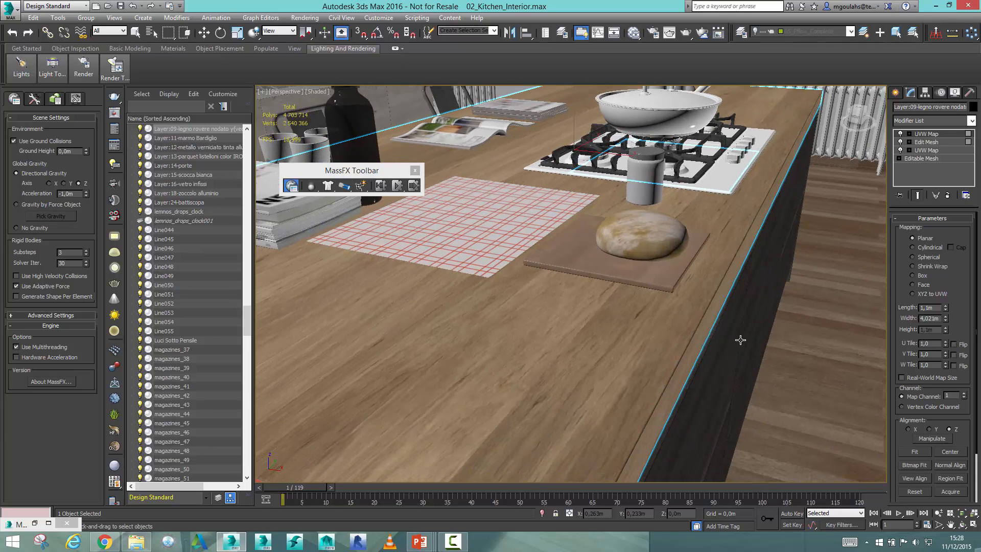
{"action": "left_click", "coordinate": [640, 270], "text": "ctrl"}
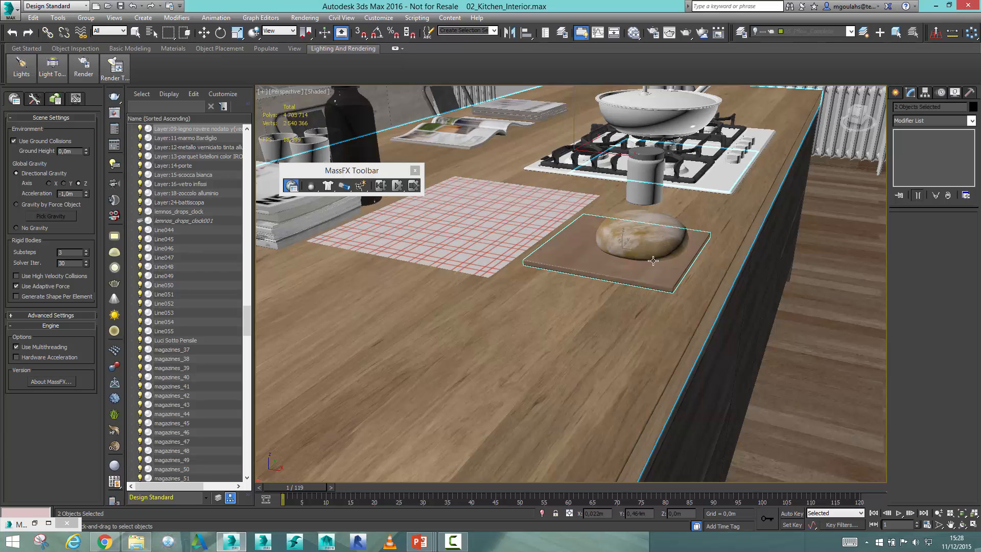
{"action": "left_click", "coordinate": [645, 228], "text": "ctrl"}
{"action": "middle_click_drag", "start_coordinate": [586, 252], "coordinate": [598, 255]}
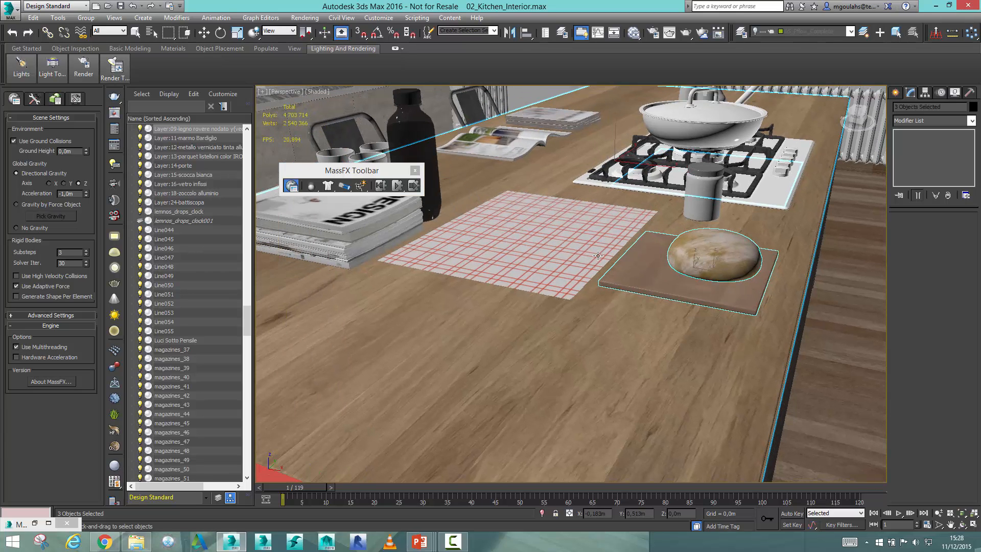
{"action": "left_click_drag", "start_coordinate": [310, 188], "coordinate": [386, 235]}
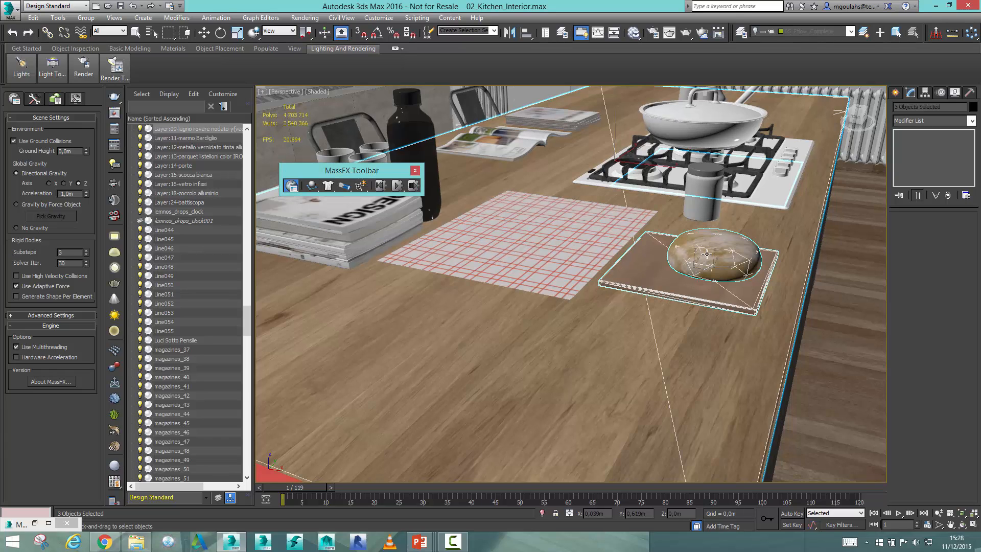
Select only the bread on the cutting board and set its rigid body type to Dynamic
{"action": "left_click", "coordinate": [725, 250]}
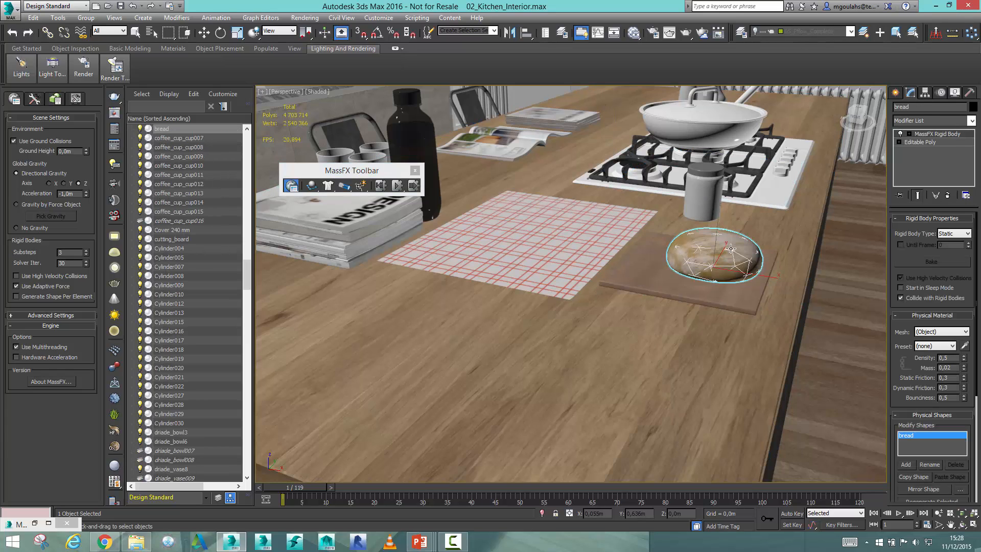
{"action": "left_click", "coordinate": [958, 236]}
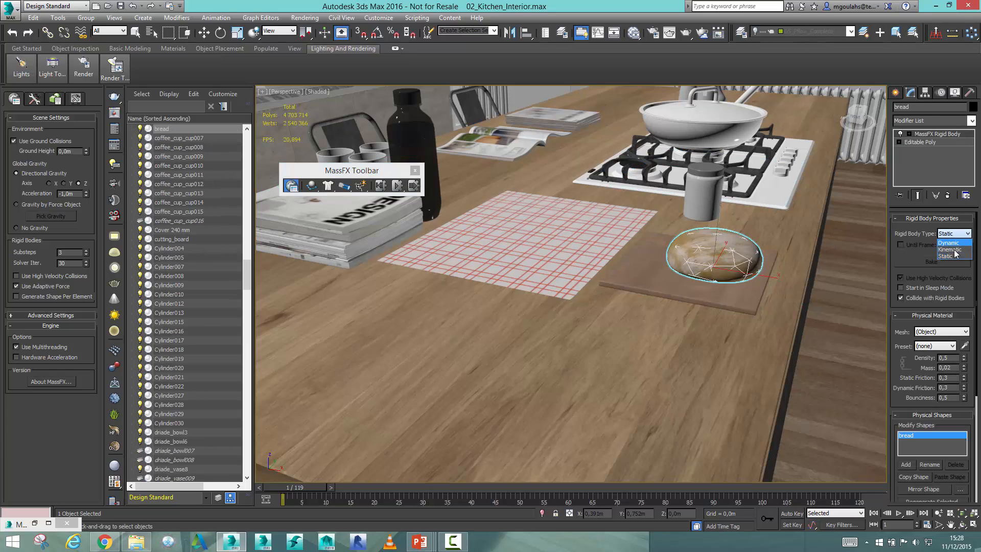
{"action": "left_click", "coordinate": [951, 244]}
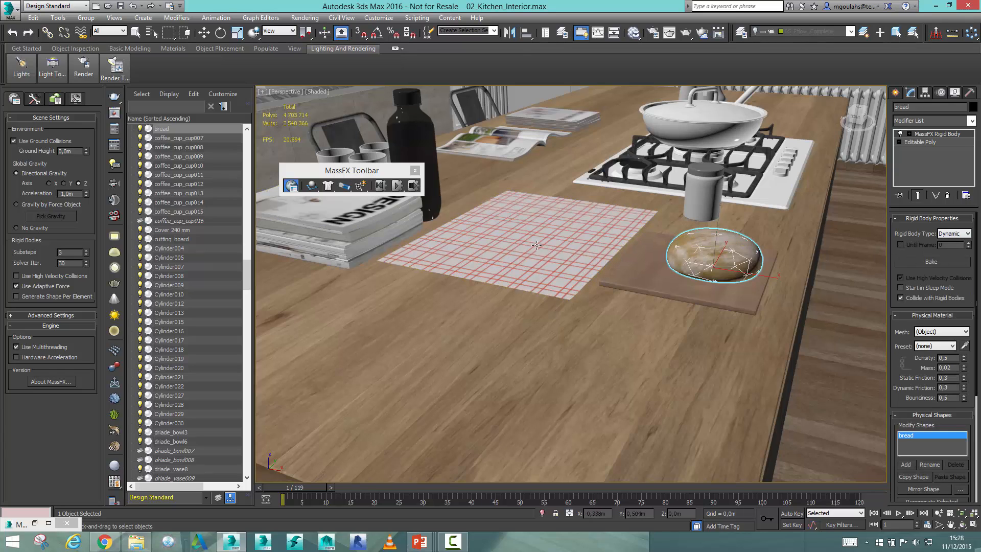
Show the checked cloth's mCloth modifier settings and move the MassFX Toolbar clear of the magazine stack
{"action": "left_click", "coordinate": [429, 249]}
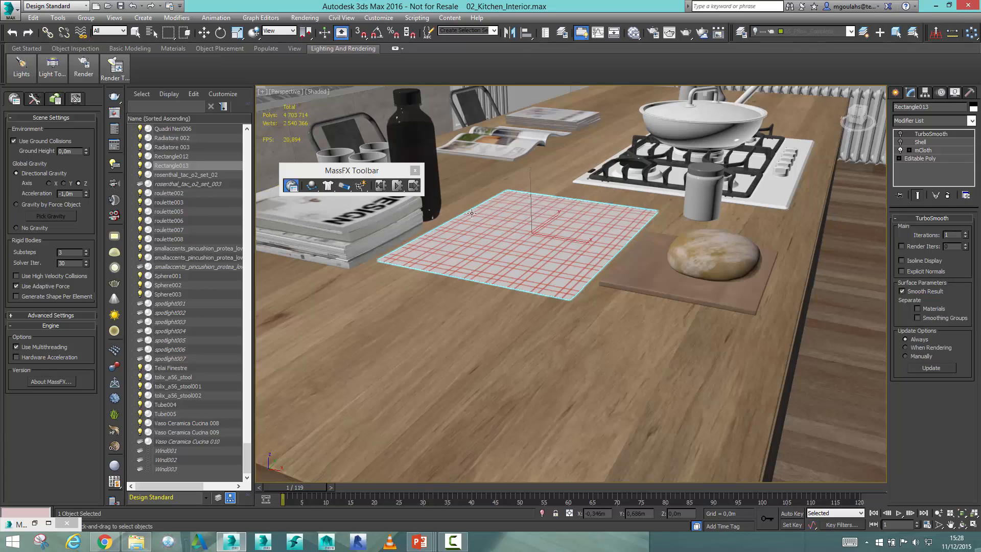
{"action": "left_click", "coordinate": [328, 187]}
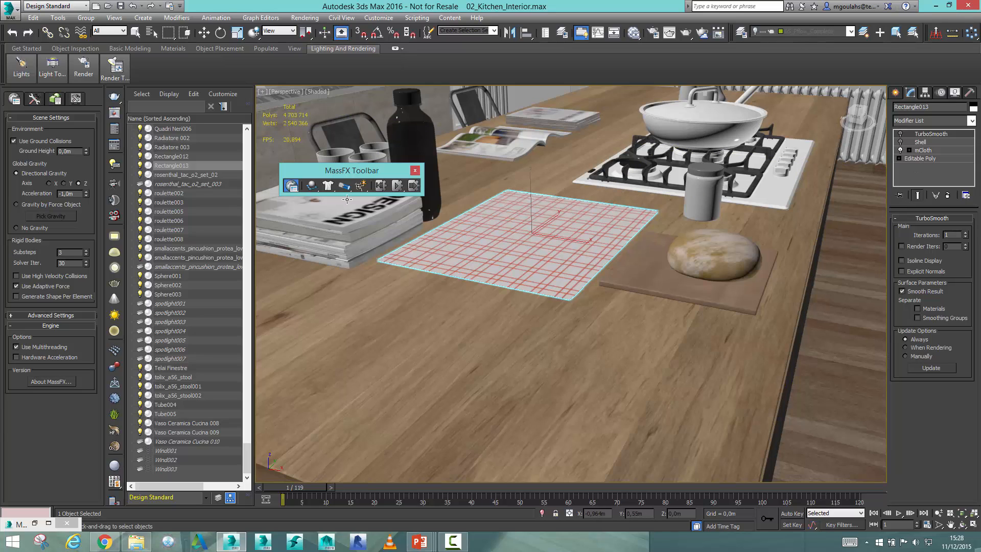
{"action": "left_click_drag", "start_coordinate": [369, 169], "coordinate": [360, 122]}
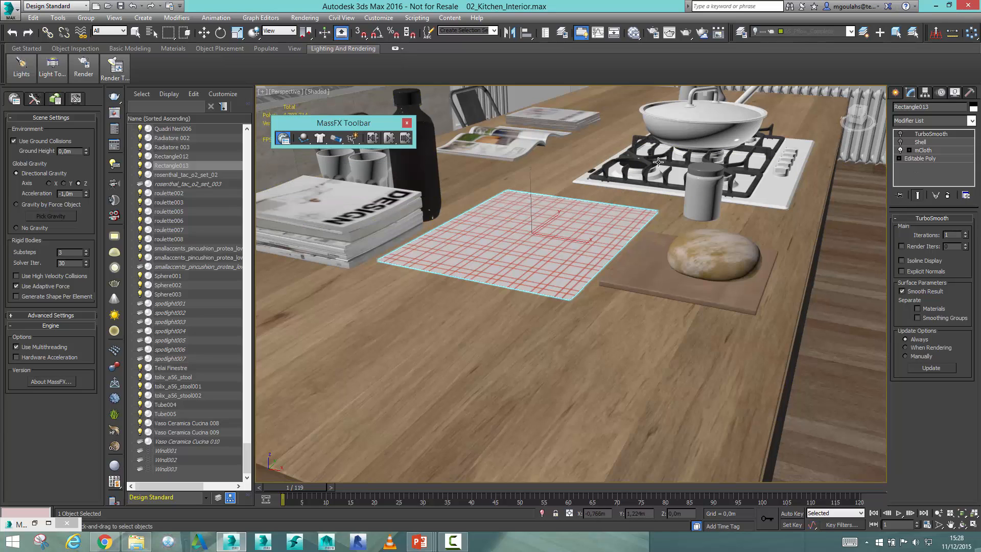
{"action": "middle_click_drag", "start_coordinate": [584, 256], "coordinate": [608, 286]}
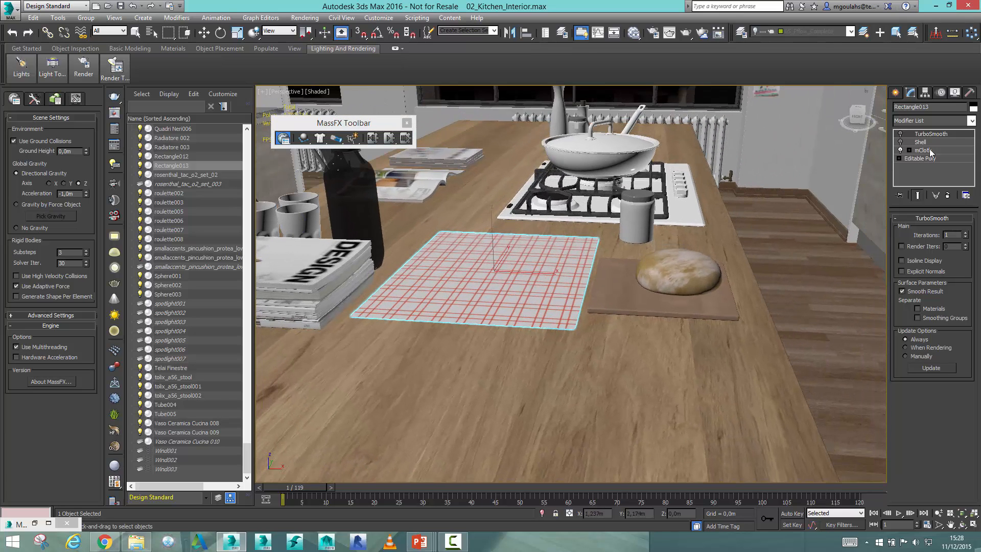
{"action": "left_click", "coordinate": [923, 150]}
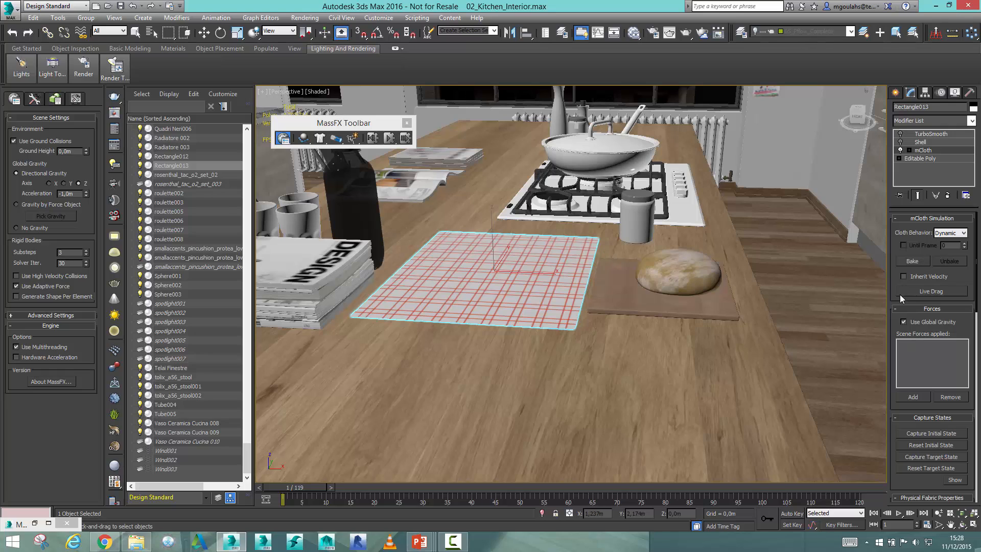
{"action": "left_click_drag", "start_coordinate": [897, 276], "coordinate": [889, 310]}
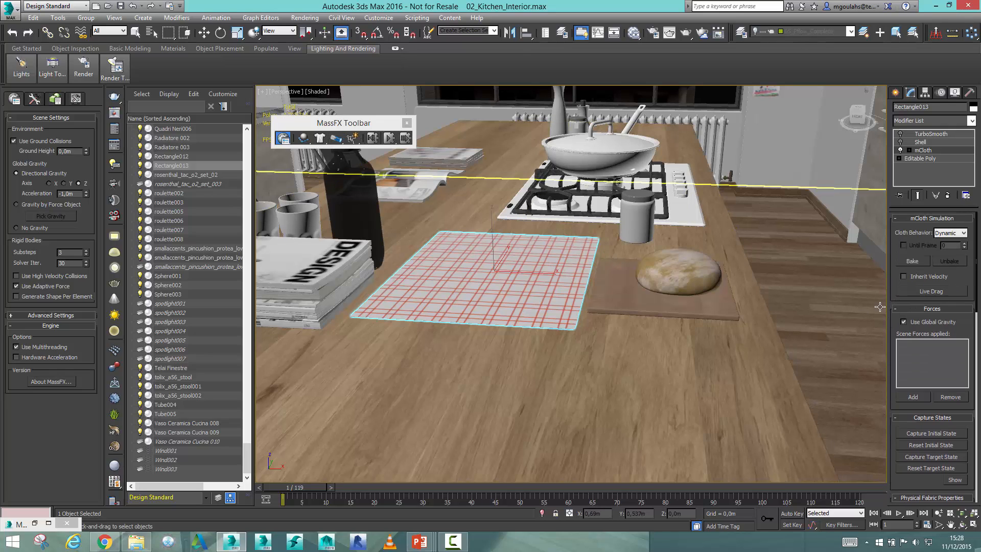
Use Live Drag to pull the checked cloth over the bread and cutting board and pose its edges
{"action": "mouse_move", "coordinate": [601, 322]}
{"action": "middle_mouse_down"}
{"action": "mouse_move", "coordinate": [562, 455]}
{"action": "mouse_move", "coordinate": [602, 319]}
{"action": "middle_mouse_up"}
{"action": "middle_click_drag", "start_coordinate": [611, 358], "coordinate": [664, 373], "text": "alt"}
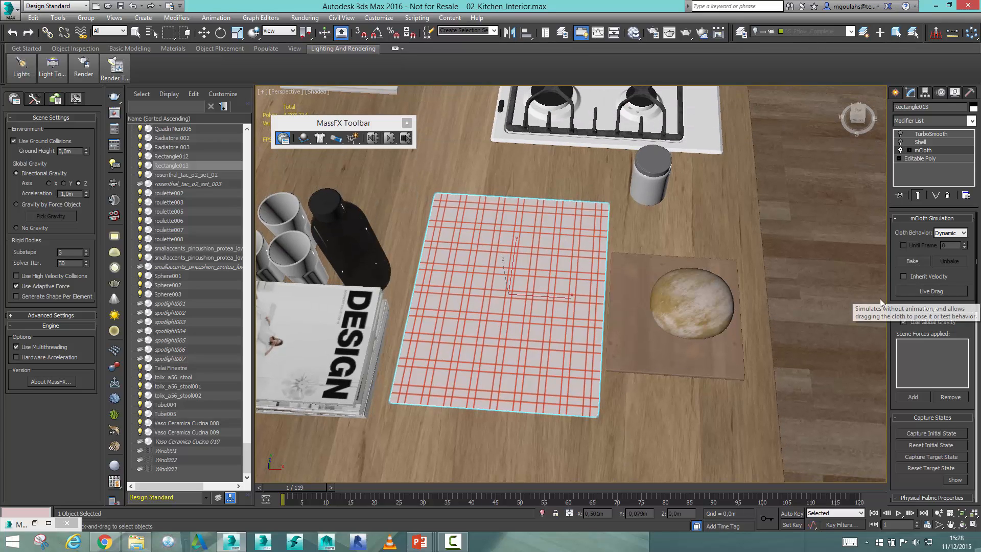
{"action": "left_click", "coordinate": [932, 293]}
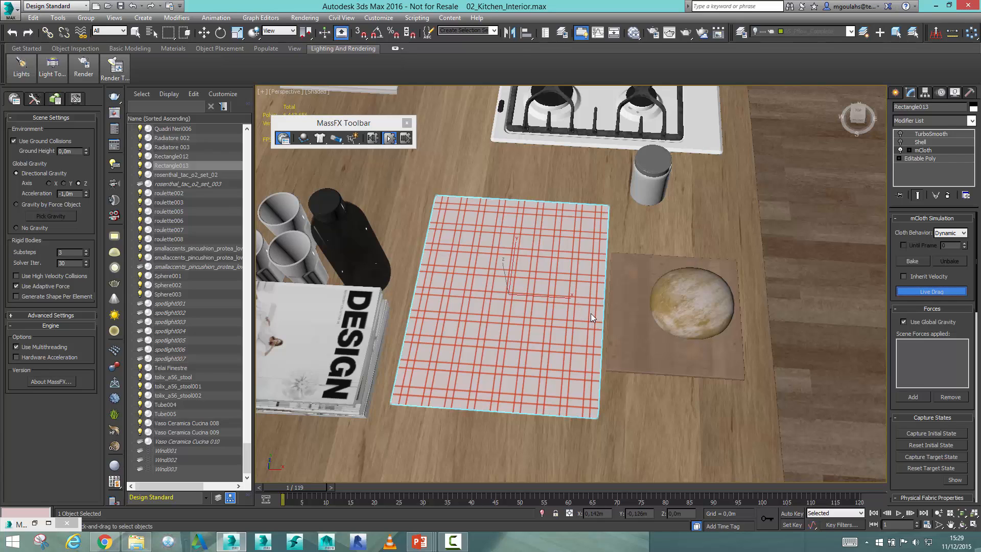
{"action": "left_click_drag", "start_coordinate": [591, 314], "coordinate": [964, 239]}
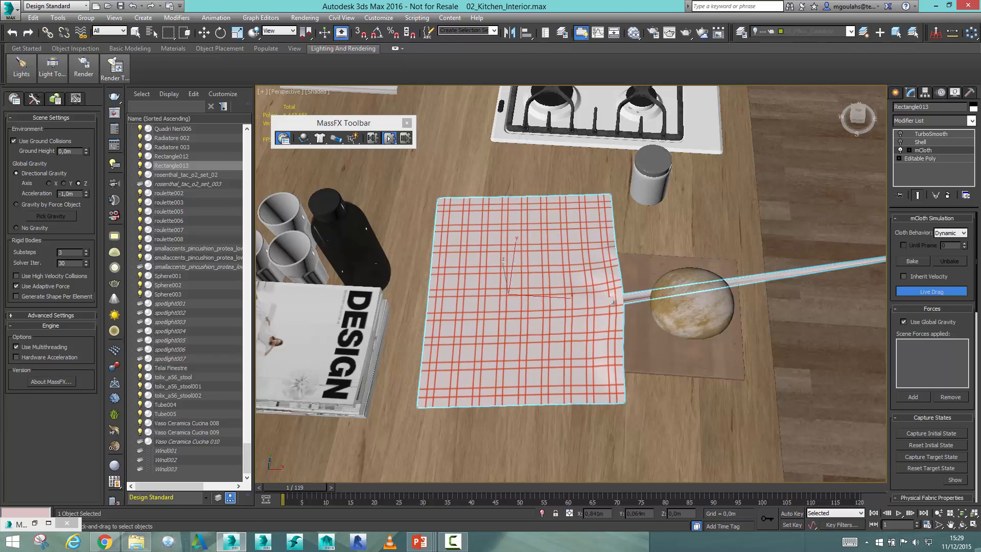
{"action": "left_click_drag", "start_coordinate": [620, 316], "coordinate": [700, 246]}
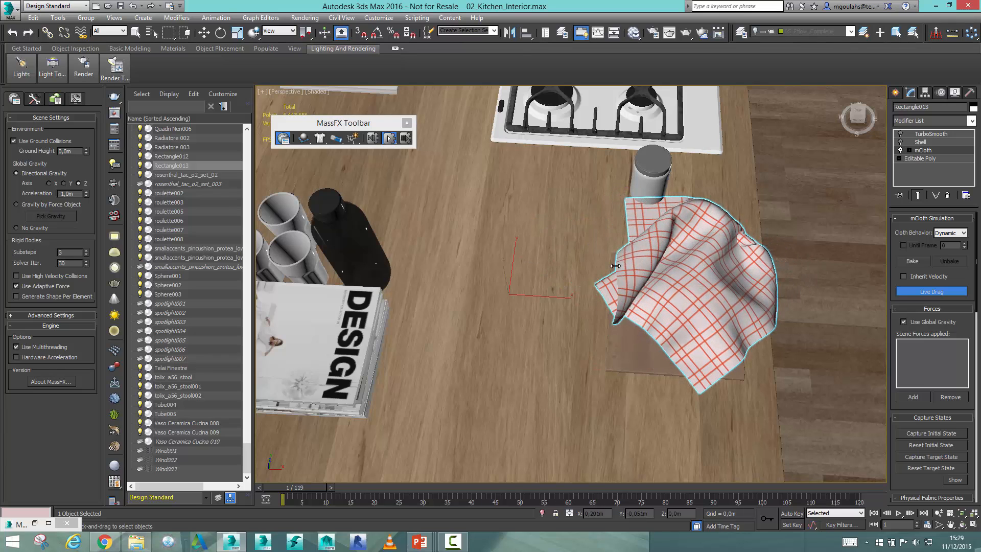
{"action": "left_click_drag", "start_coordinate": [669, 346], "coordinate": [420, 452]}
{"action": "left_click_drag", "start_coordinate": [697, 315], "coordinate": [664, 411]}
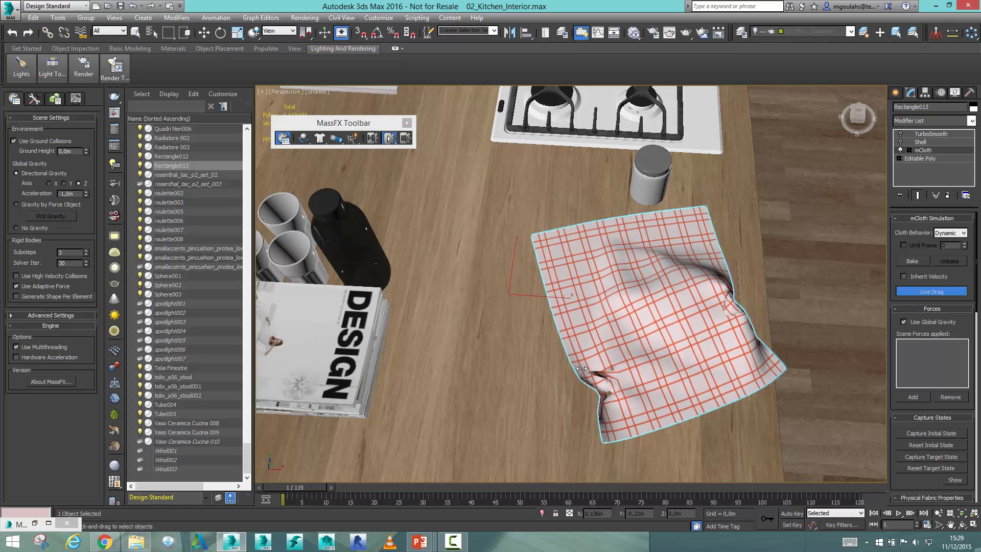
{"action": "mouse_move", "coordinate": [522, 353]}
{"action": "left_mouse_down"}
{"action": "mouse_move", "coordinate": [500, 356]}
{"action": "mouse_move", "coordinate": [515, 349]}
{"action": "left_mouse_up"}
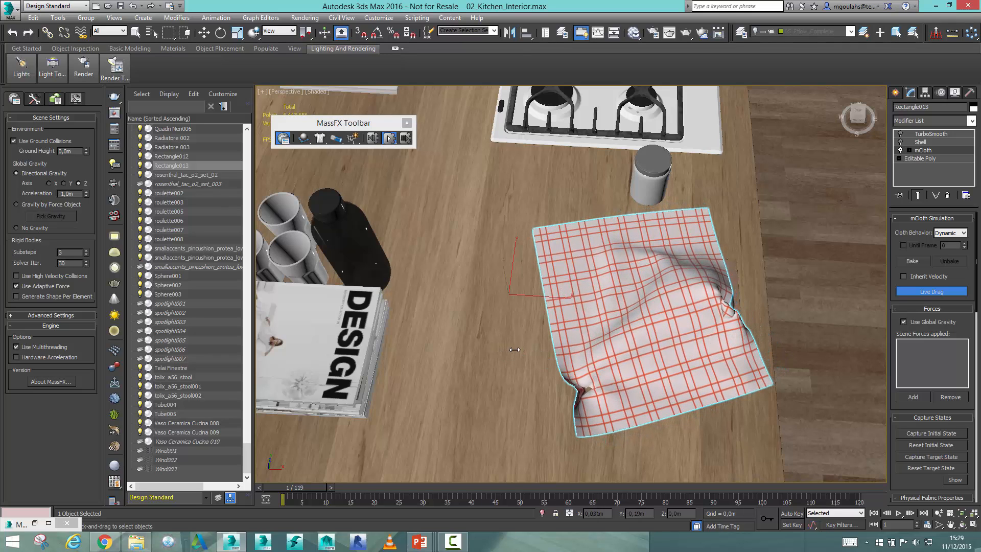
{"action": "left_click_drag", "start_coordinate": [511, 309], "coordinate": [488, 308]}
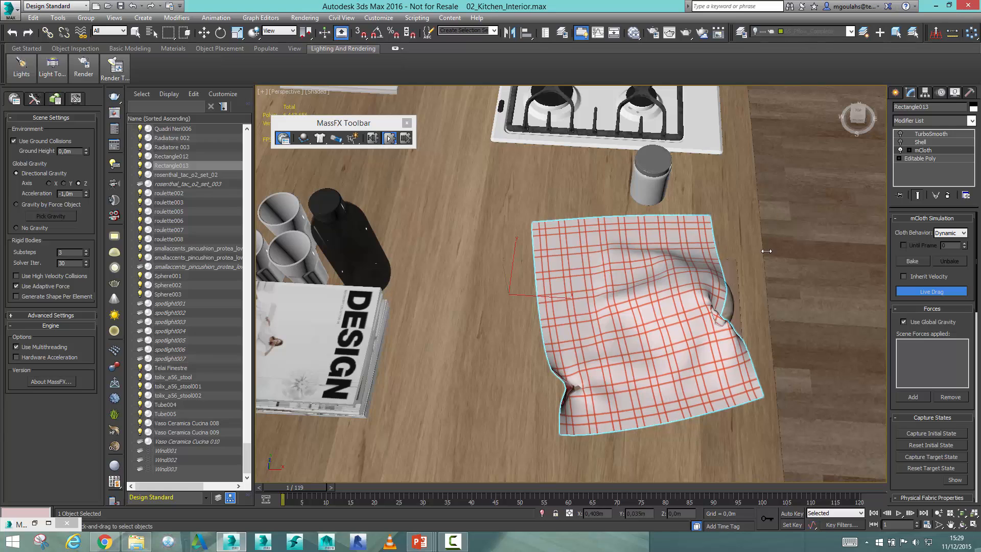
{"action": "middle_click_drag", "start_coordinate": [731, 290], "coordinate": [684, 337], "text": "alt"}
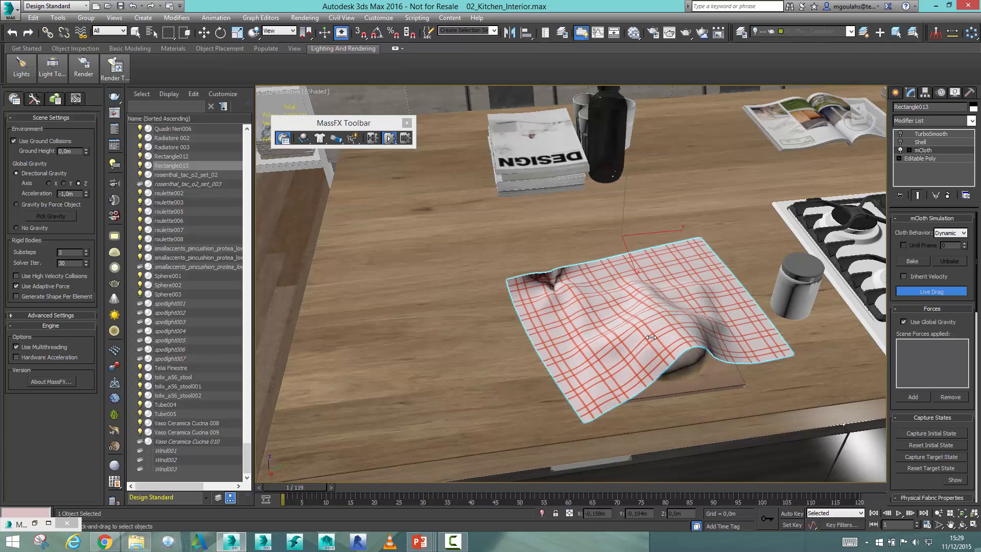
{"action": "middle_click_drag", "start_coordinate": [651, 337], "coordinate": [747, 334], "text": "alt"}
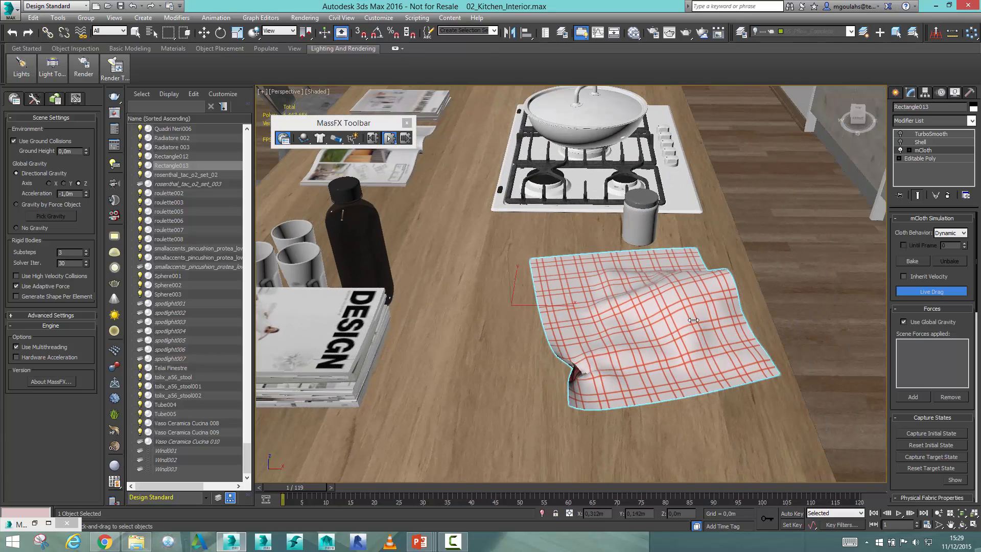
{"action": "left_click_drag", "start_coordinate": [580, 372], "coordinate": [458, 411]}
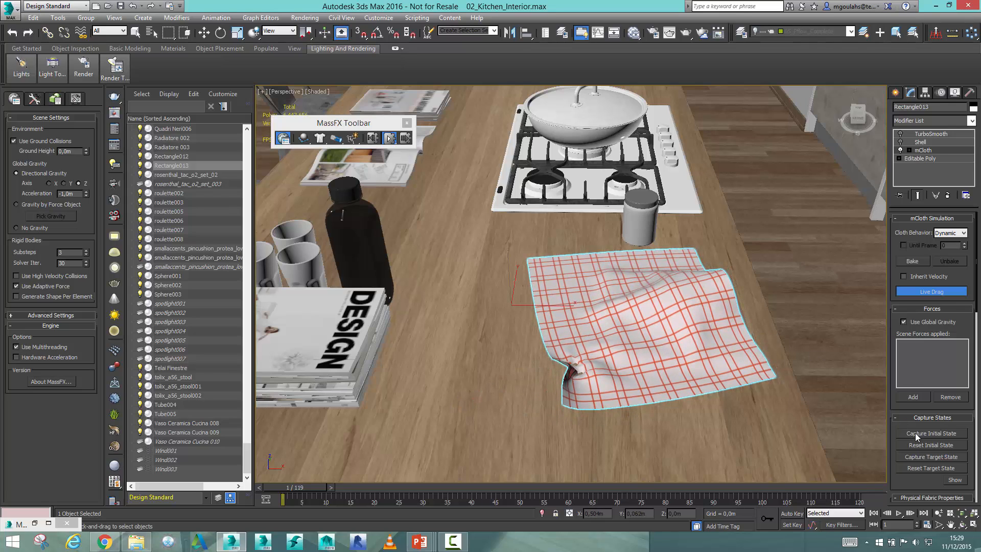
Capture the draped shape as the cloth's initial state and end the Live Drag simulation
{"action": "left_click", "coordinate": [948, 434]}
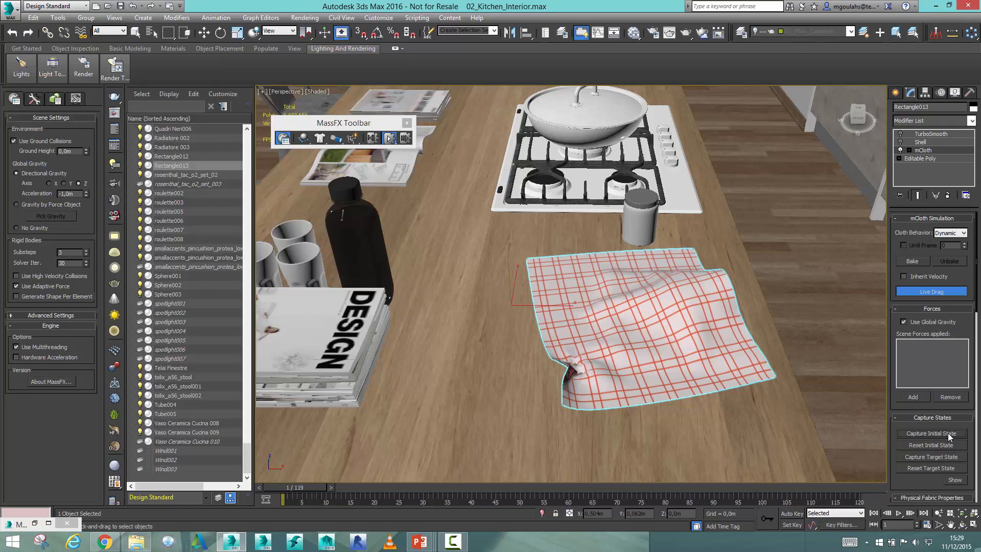
{"action": "left_click", "coordinate": [931, 292]}
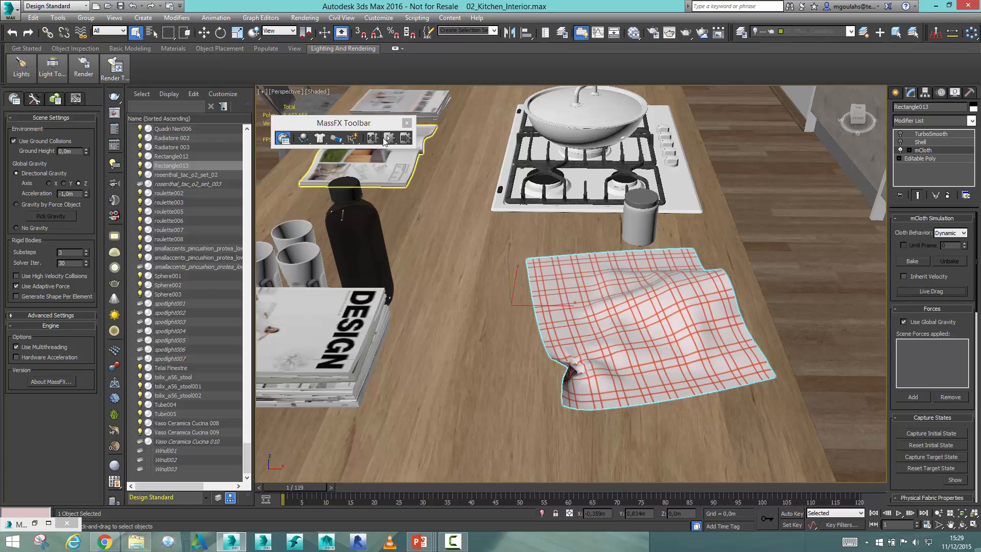
{"action": "left_click", "coordinate": [378, 138]}
Load the Cotton preset into the checked cloth's physical fabric properties
{"action": "middle_click_drag", "start_coordinate": [668, 365], "coordinate": [664, 368]}
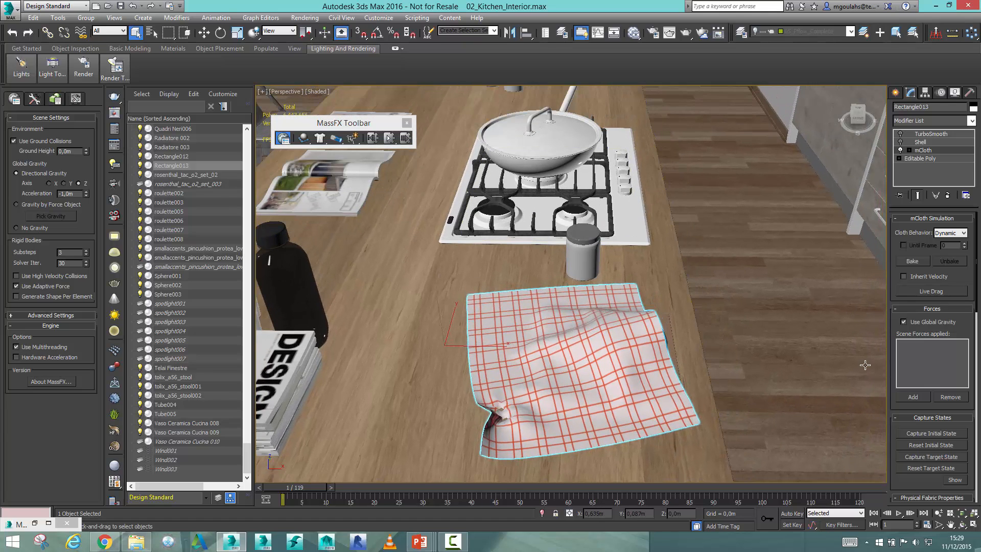
{"action": "middle_click_drag", "start_coordinate": [617, 373], "coordinate": [598, 357], "text": "alt"}
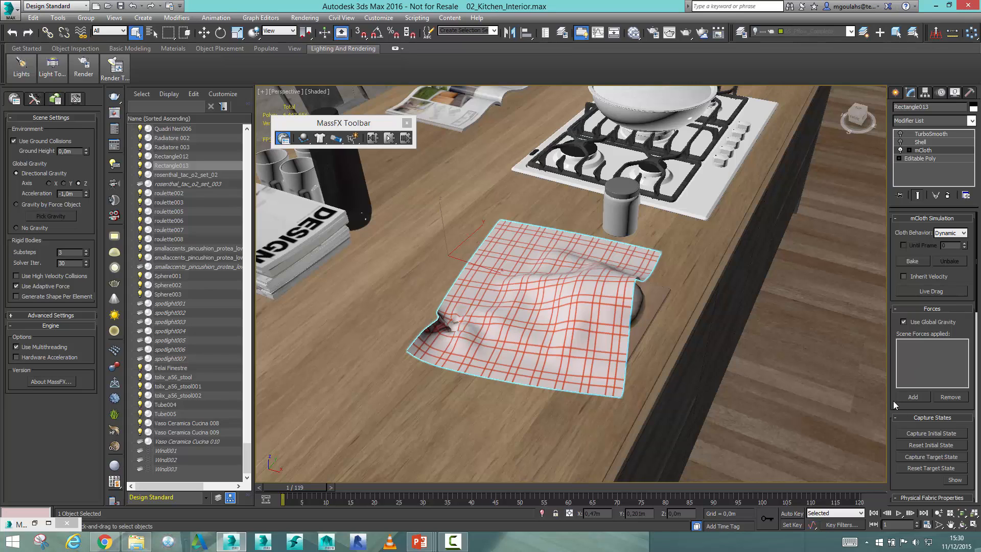
{"action": "scroll", "coordinate": [920, 389], "scroll_direction": "down", "scroll_amount": 5}
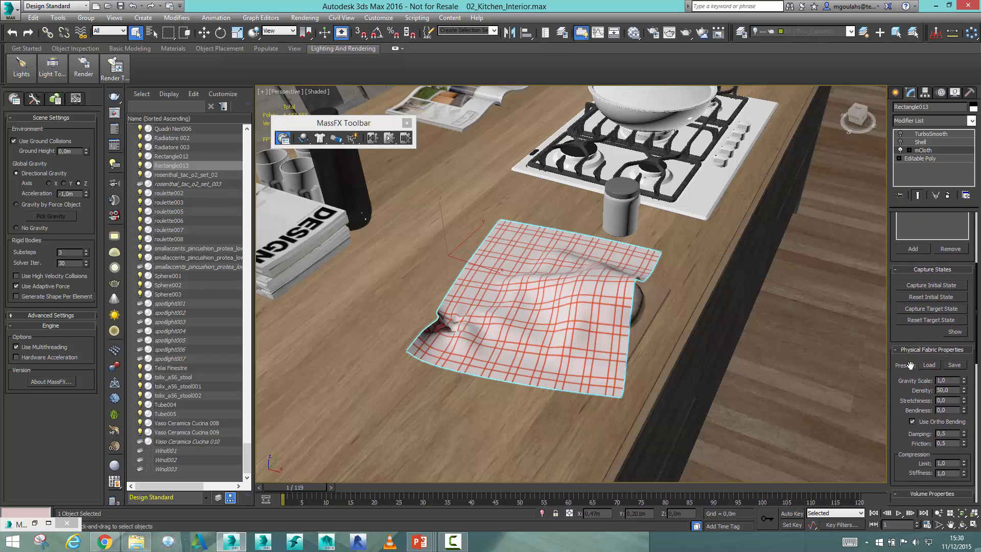
{"action": "left_click", "coordinate": [928, 365]}
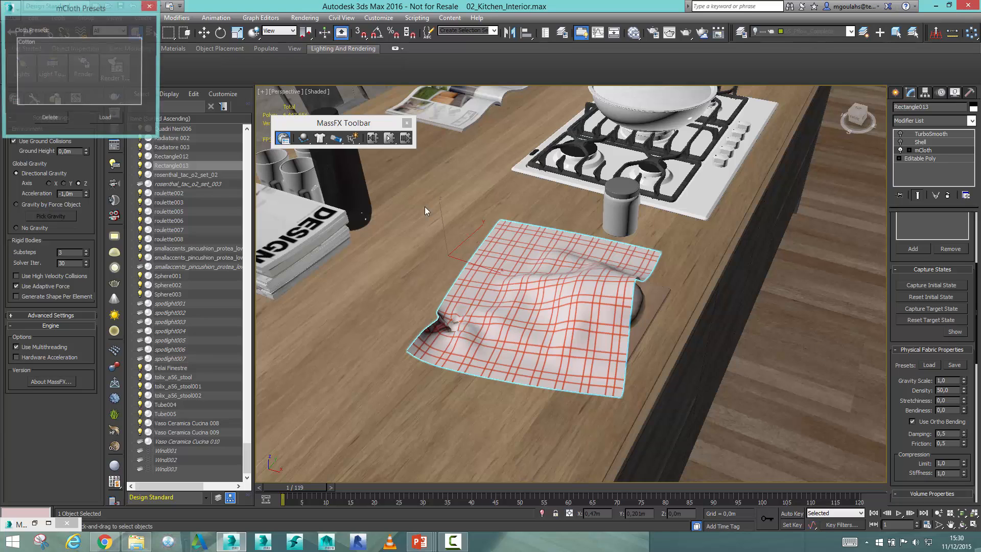
{"action": "left_click", "coordinate": [33, 41]}
{"action": "left_click_drag", "start_coordinate": [99, 12], "coordinate": [372, 199]}
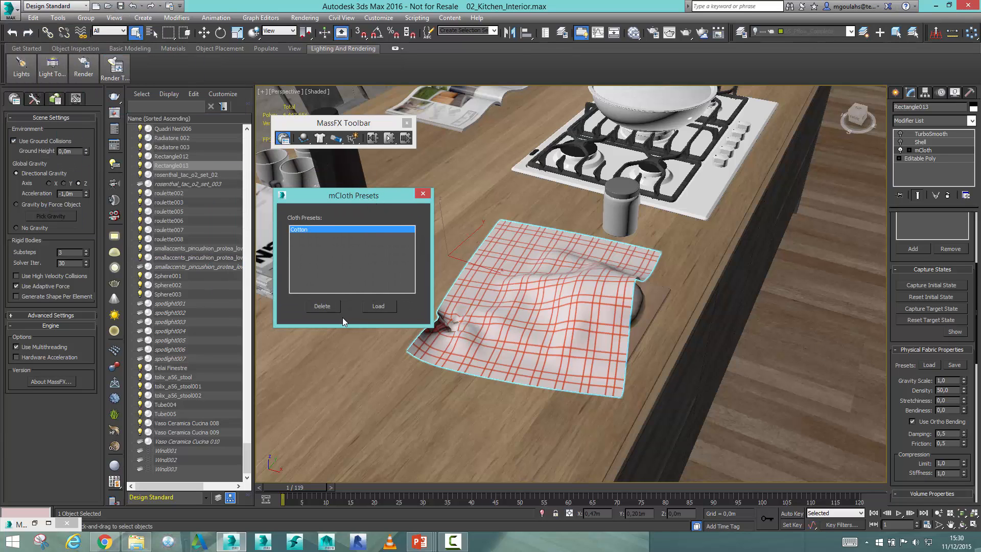
{"action": "left_click", "coordinate": [378, 306]}
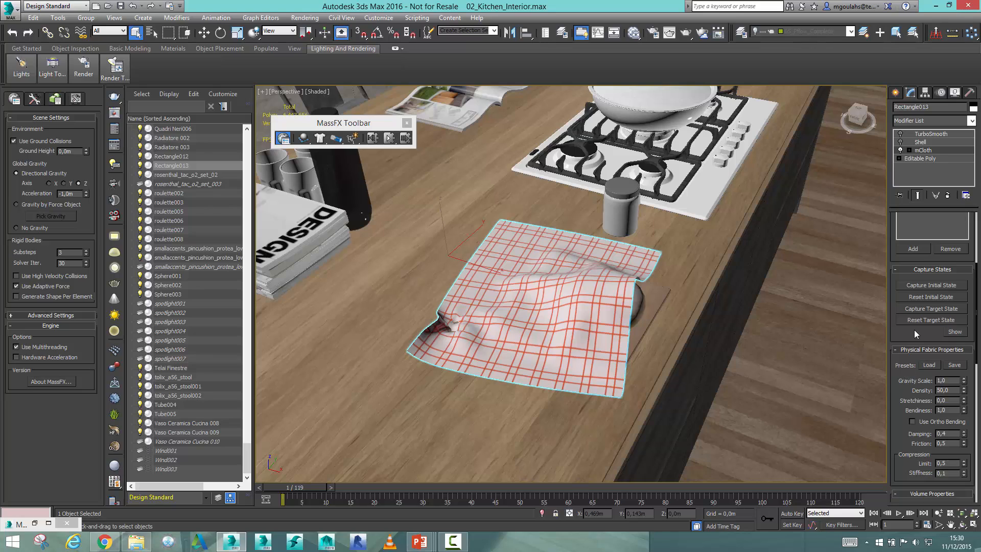
Run the MassFX simulation and watch the cloth's movement around the bread on the countertop
{"action": "scroll", "coordinate": [906, 336], "scroll_direction": "up", "scroll_amount": 5}
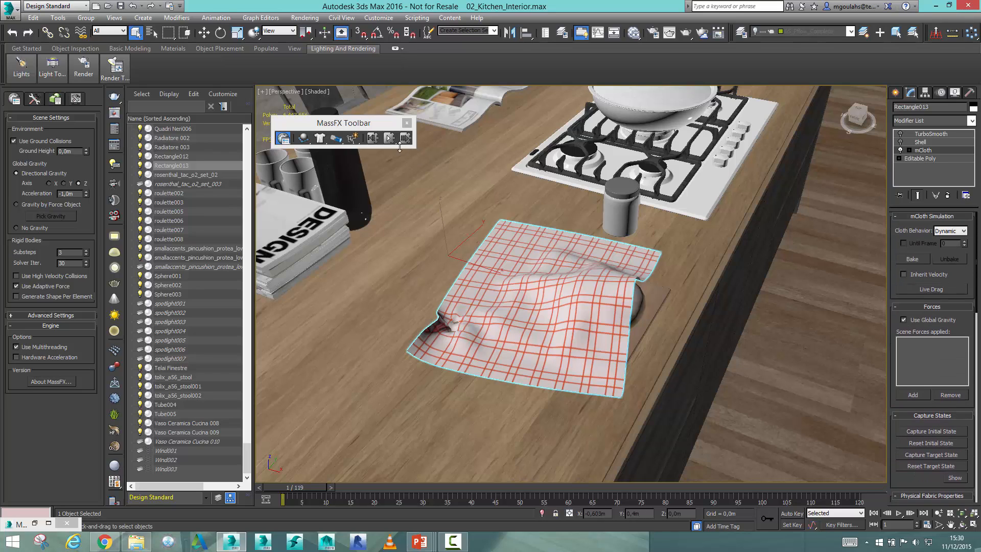
{"action": "left_click", "coordinate": [389, 138]}
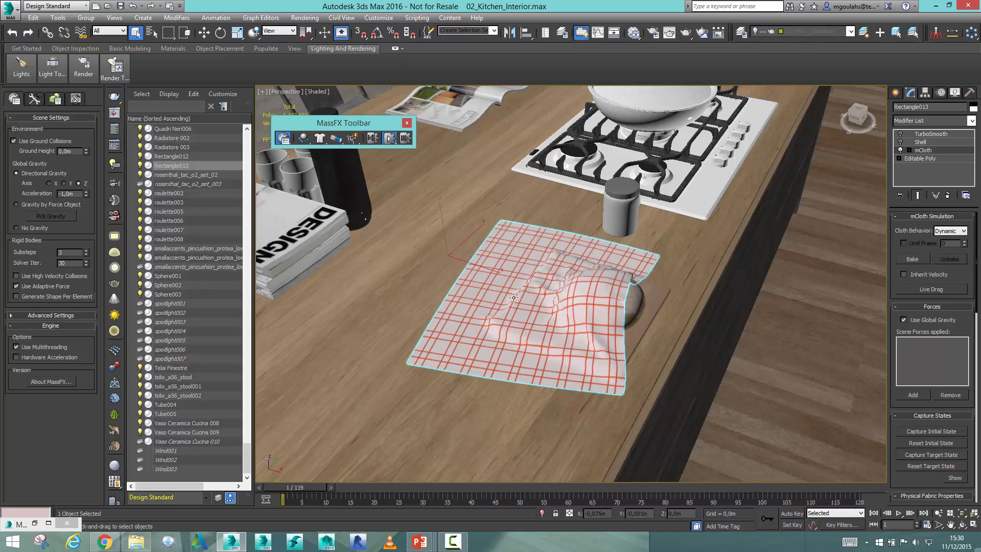
{"action": "middle_click_drag", "start_coordinate": [513, 338], "coordinate": [559, 332], "text": "alt"}
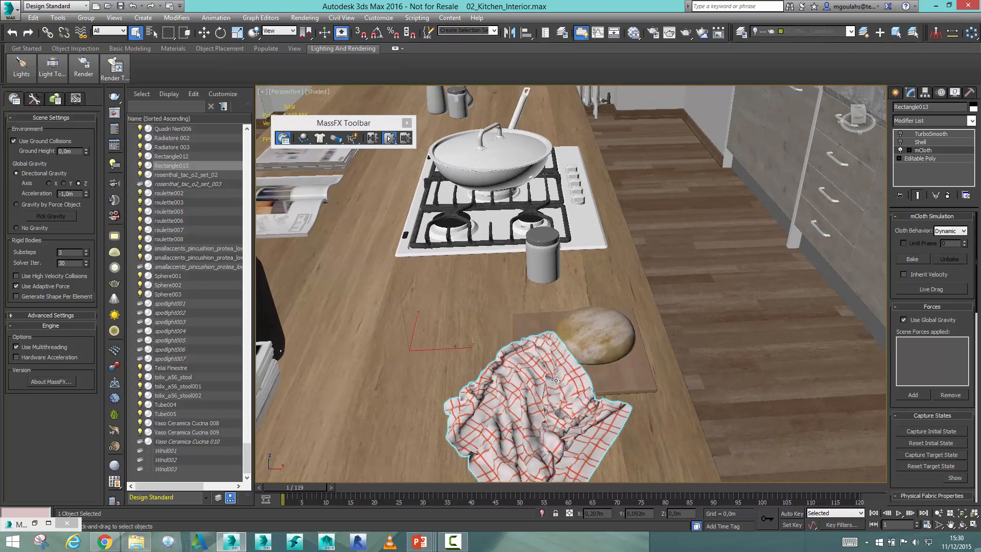
{"action": "middle_click_drag", "start_coordinate": [516, 414], "coordinate": [570, 385]}
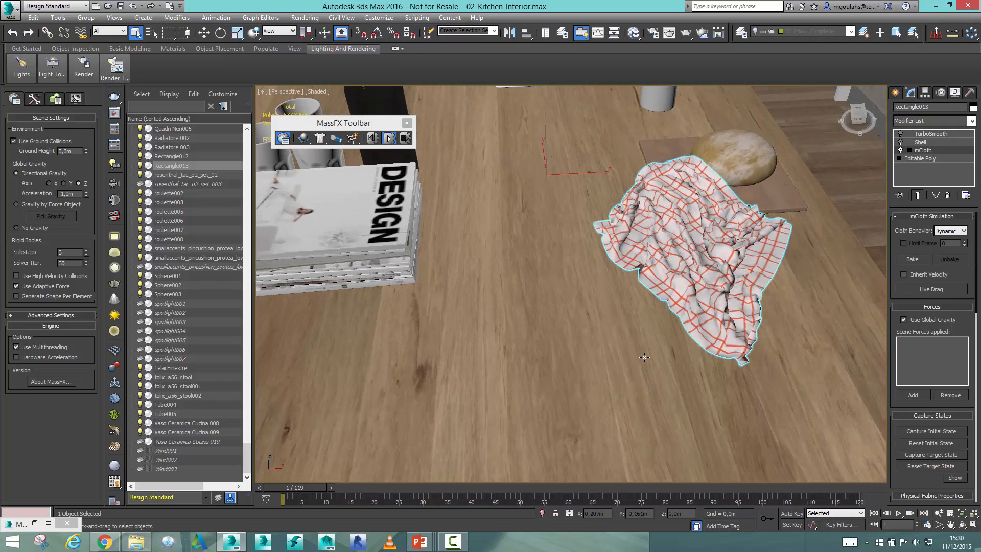
Reset the MassFX simulation to its start and select the checked cloth on the countertop
{"action": "left_click_drag", "start_coordinate": [697, 170], "coordinate": [741, 100]}
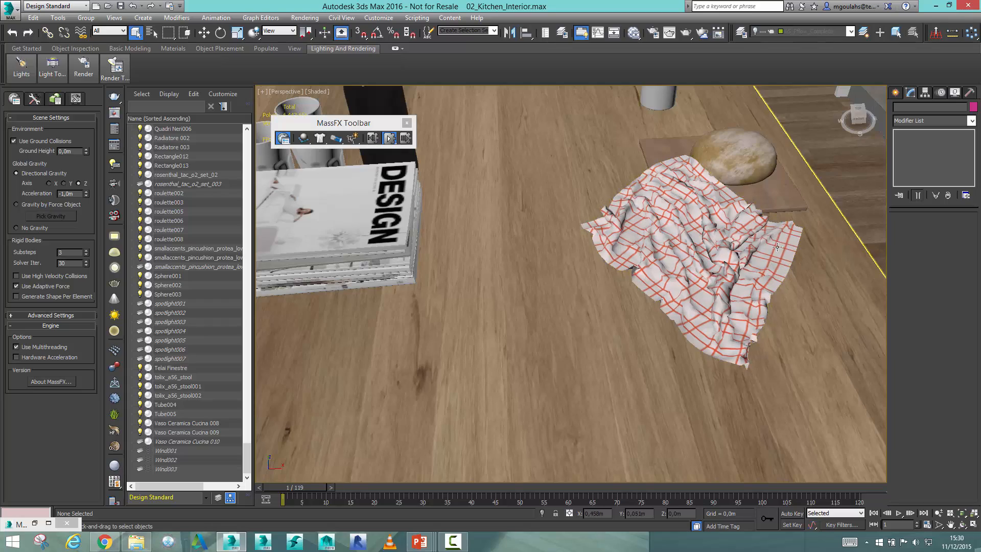
{"action": "middle_click_drag", "start_coordinate": [802, 209], "coordinate": [639, 272]}
{"action": "middle_click_drag", "start_coordinate": [582, 220], "coordinate": [565, 314]}
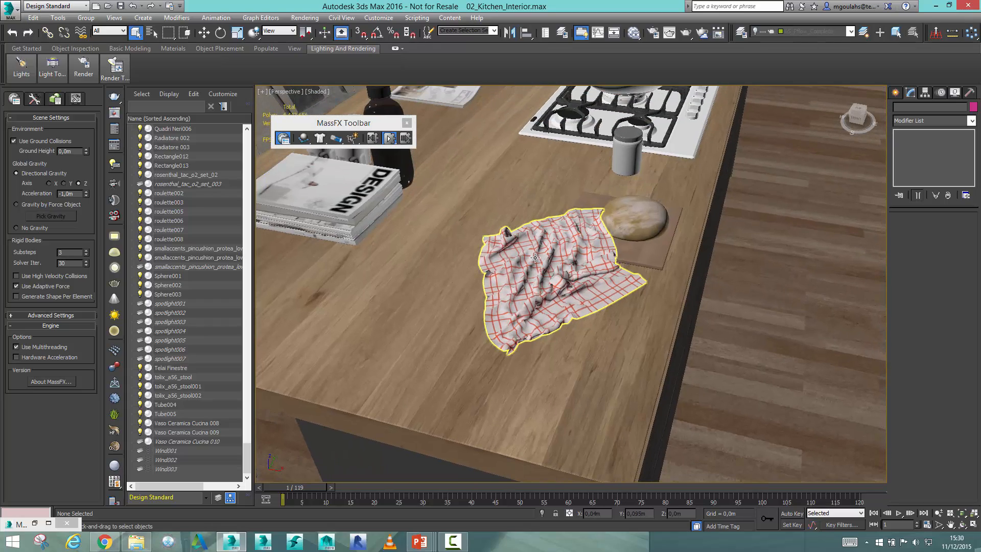
{"action": "left_click", "coordinate": [370, 137]}
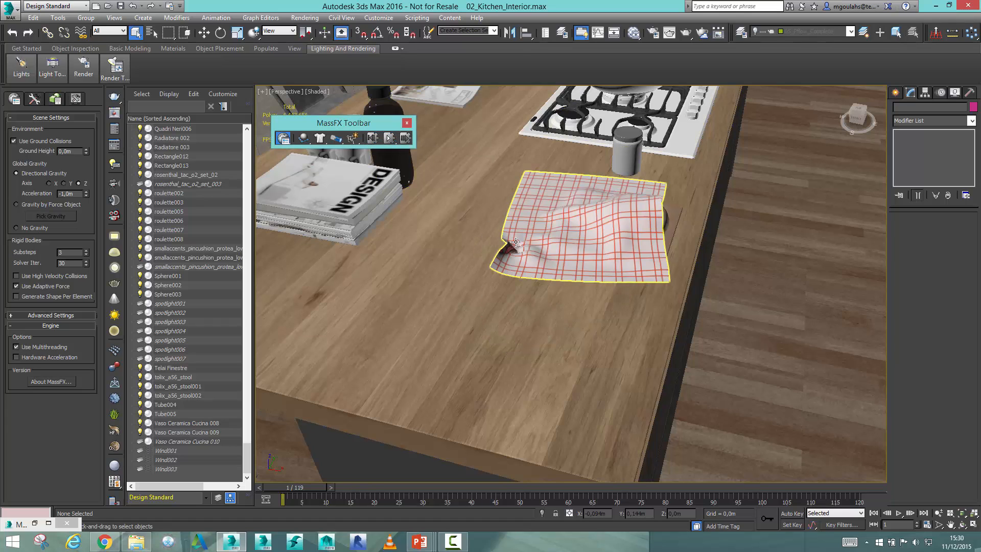
{"action": "middle_click_drag", "start_coordinate": [621, 271], "coordinate": [679, 315], "text": "alt"}
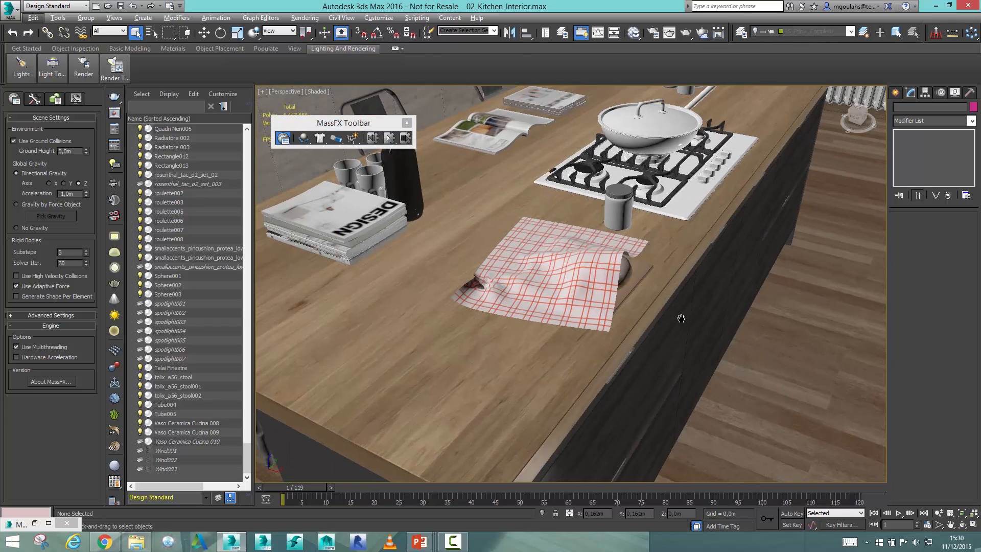
{"action": "left_click", "coordinate": [547, 240]}
{"action": "scroll", "coordinate": [549, 249], "scroll_direction": "up", "scroll_amount": 2}
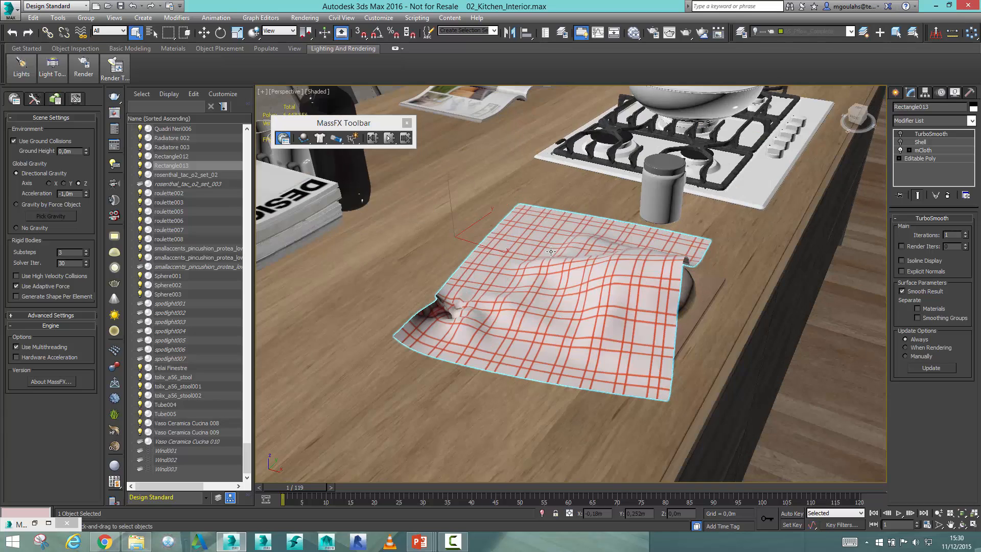
{"action": "middle_click_drag", "start_coordinate": [589, 287], "coordinate": [676, 239], "text": "alt"}
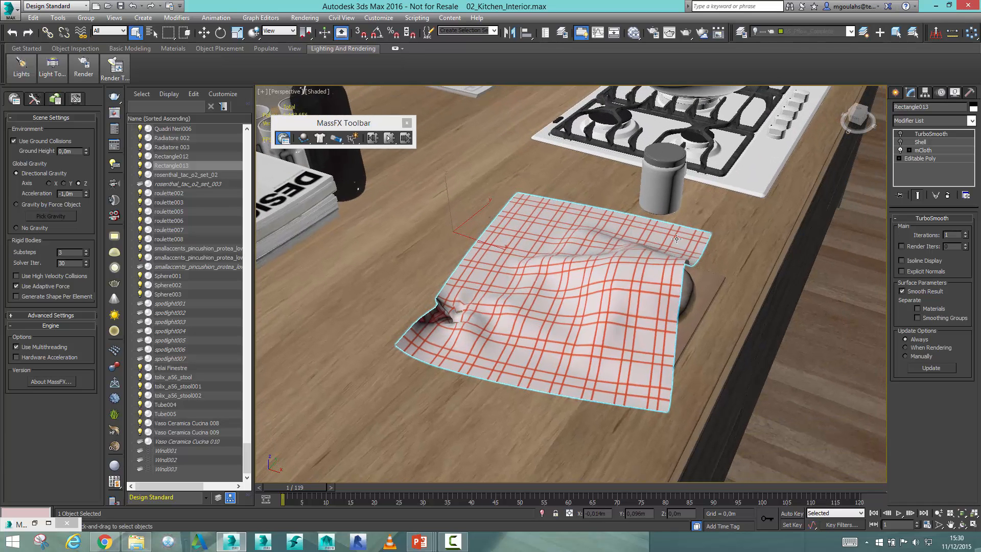
Load a fabric preset into the checked cloth's mCloth physical properties and run the simulation
{"action": "left_click", "coordinate": [920, 150]}
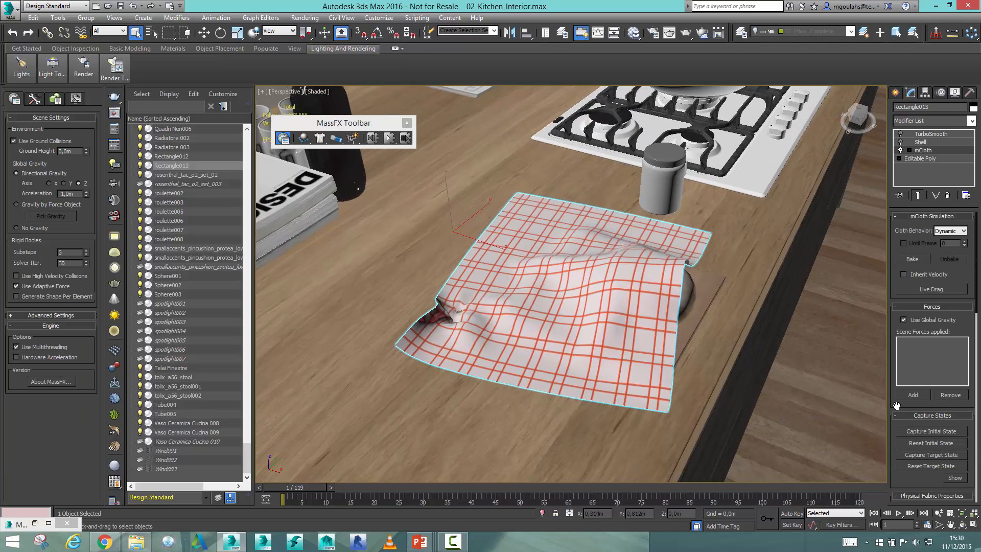
{"action": "left_click_drag", "start_coordinate": [897, 405], "coordinate": [900, 254]}
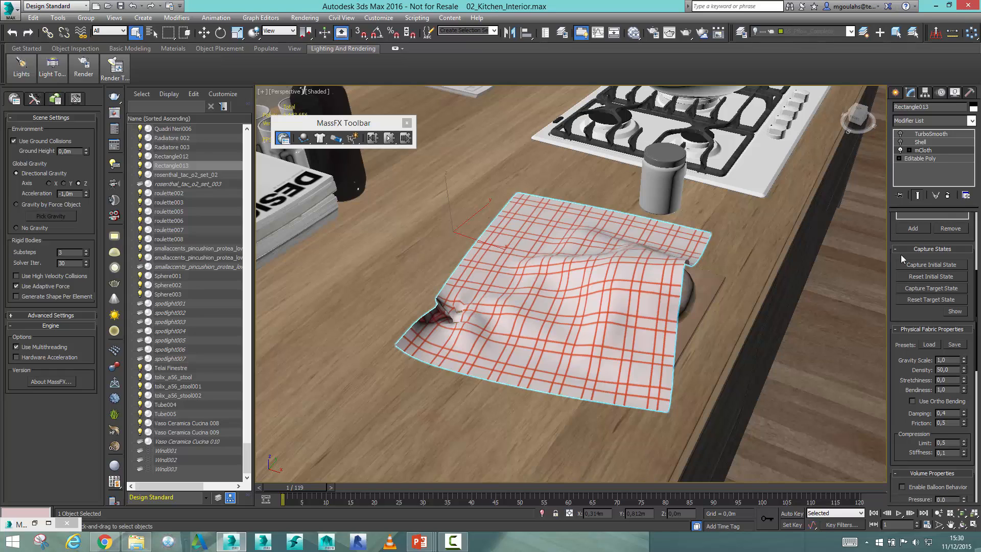
{"action": "left_click", "coordinate": [934, 345]}
{"action": "left_click", "coordinate": [38, 42]}
{"action": "left_click", "coordinate": [105, 118]}
Capture the simulated drape over the bread as the cloth's initial state and stop the simulation
{"action": "left_click_drag", "start_coordinate": [897, 322], "coordinate": [898, 454]}
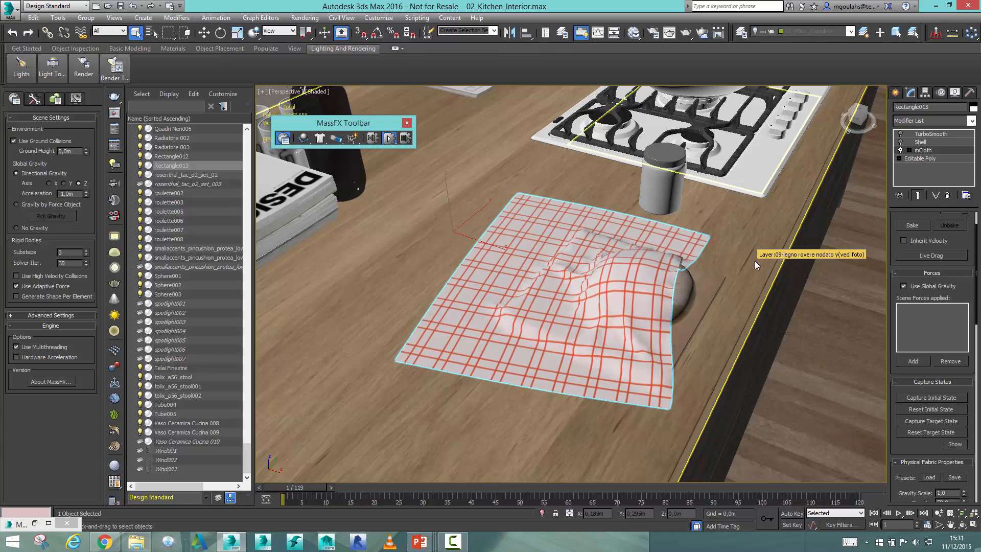
{"action": "mouse_move", "coordinate": [761, 326]}
{"action": "middle_mouse_down"}
{"action": "mouse_move", "coordinate": [712, 339]}
{"action": "mouse_move", "coordinate": [751, 327]}
{"action": "middle_mouse_up"}
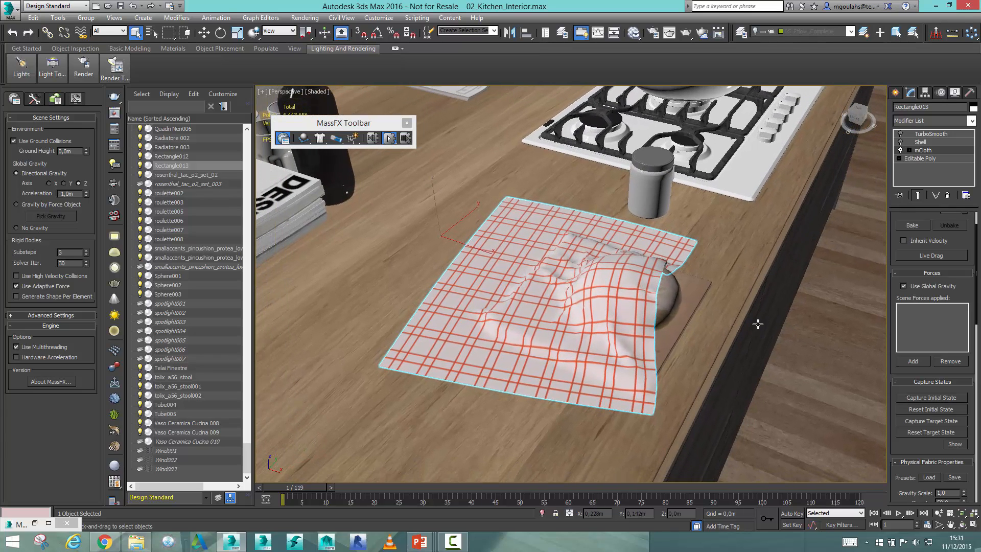
{"action": "left_click", "coordinate": [928, 397]}
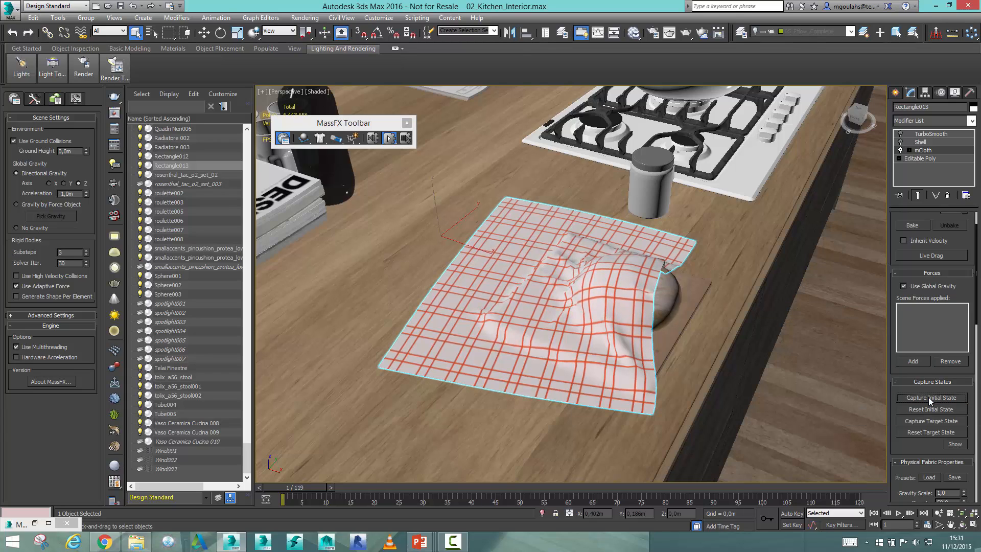
{"action": "left_click", "coordinate": [388, 137]}
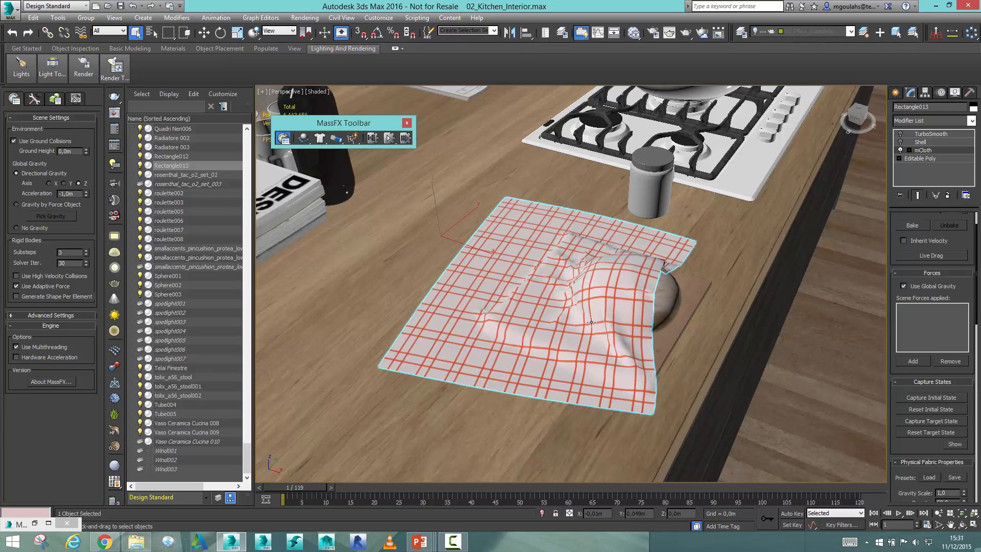
{"action": "middle_click_drag", "start_coordinate": [724, 332], "coordinate": [732, 326]}
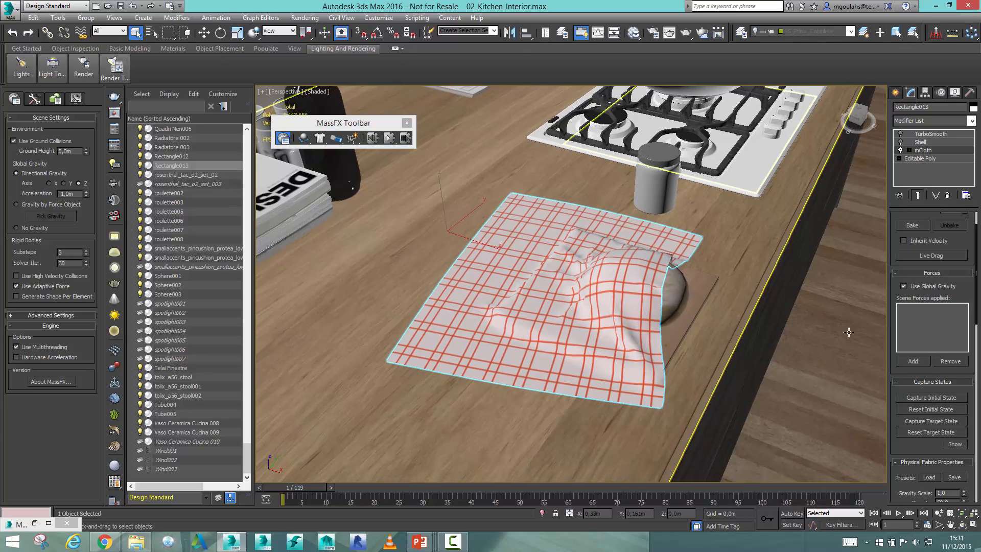
Turn on the Shell and TurboSmooth modifiers of the checked cloth
{"action": "middle_click_drag", "start_coordinate": [608, 327], "coordinate": [549, 294]}
{"action": "left_click", "coordinate": [920, 142]}
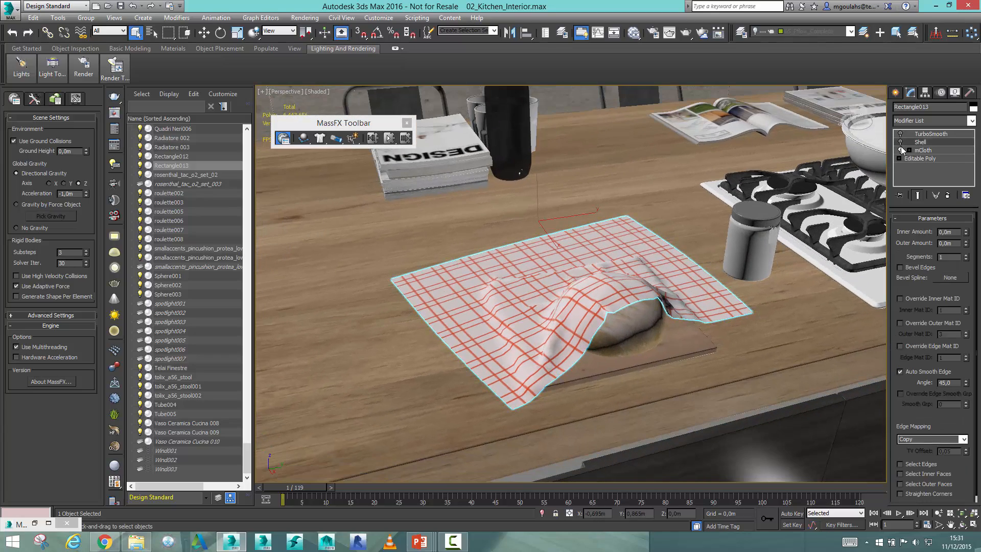
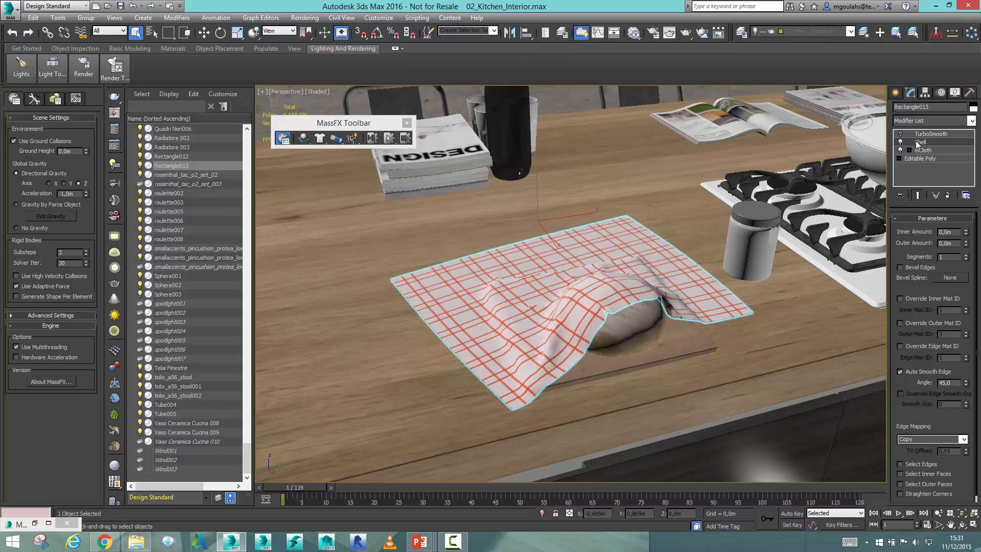
{"action": "left_click", "coordinate": [930, 134]}
{"action": "mouse_move", "coordinate": [643, 326]}
{"action": "middle_mouse_down", "text": "alt"}
{"action": "mouse_move", "coordinate": [702, 337]}
{"action": "mouse_move", "coordinate": [629, 332]}
{"action": "middle_mouse_up", "text": "alt"}
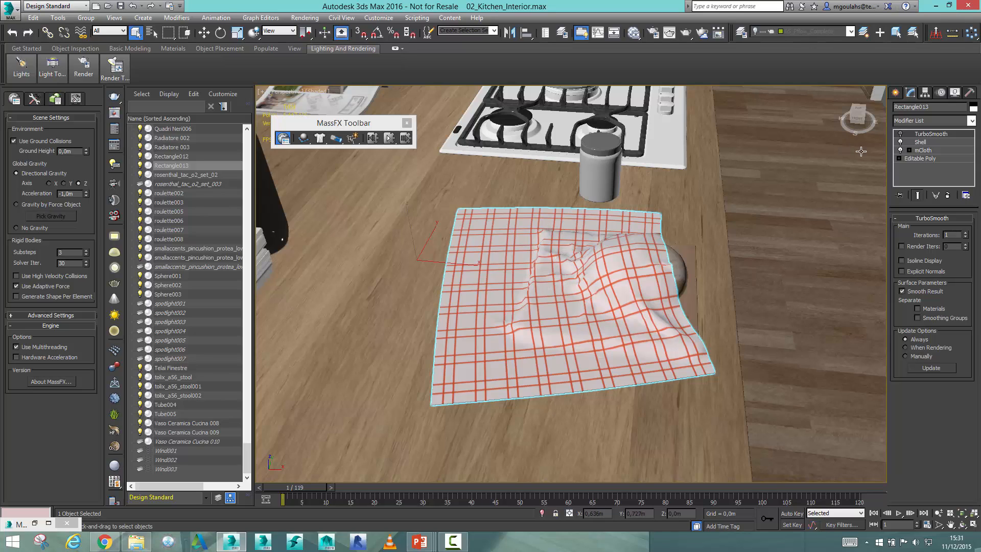
{"action": "left_click", "coordinate": [900, 134]}
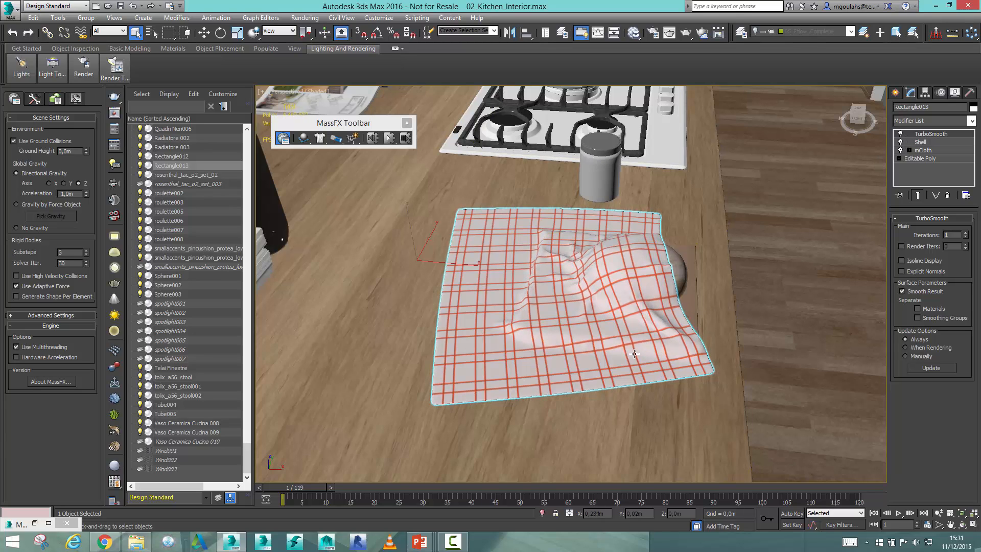
{"action": "middle_click_drag", "start_coordinate": [634, 354], "coordinate": [628, 390], "text": "alt"}
Restore the saved scene state that shows the stacked plates on the kitchen island
{"action": "left_click", "coordinate": [745, 254]}
{"action": "scroll", "coordinate": [746, 255], "scroll_direction": "down", "scroll_amount": 5}
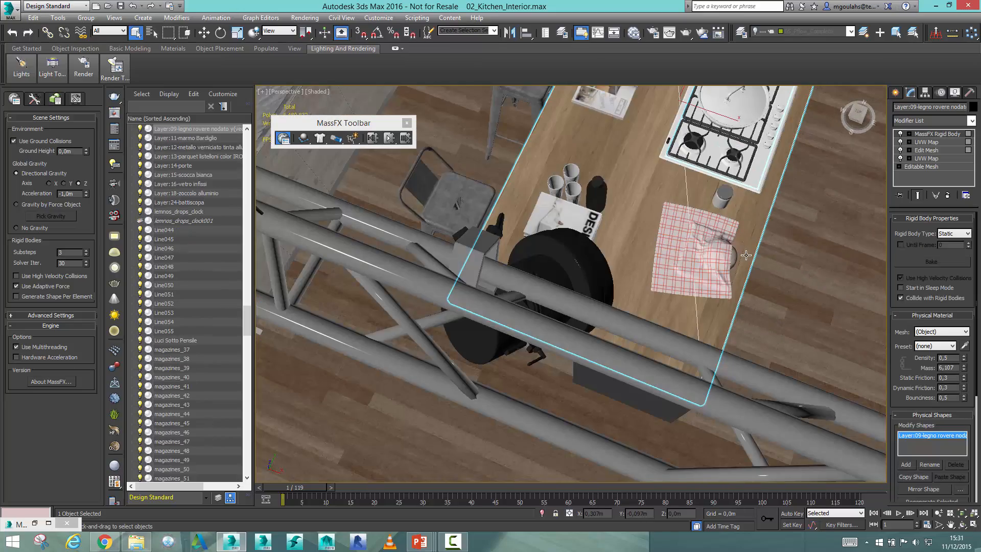
{"action": "scroll", "coordinate": [746, 254], "scroll_direction": "up", "scroll_amount": 5}
{"action": "scroll", "coordinate": [675, 308], "scroll_direction": "up", "scroll_amount": 4}
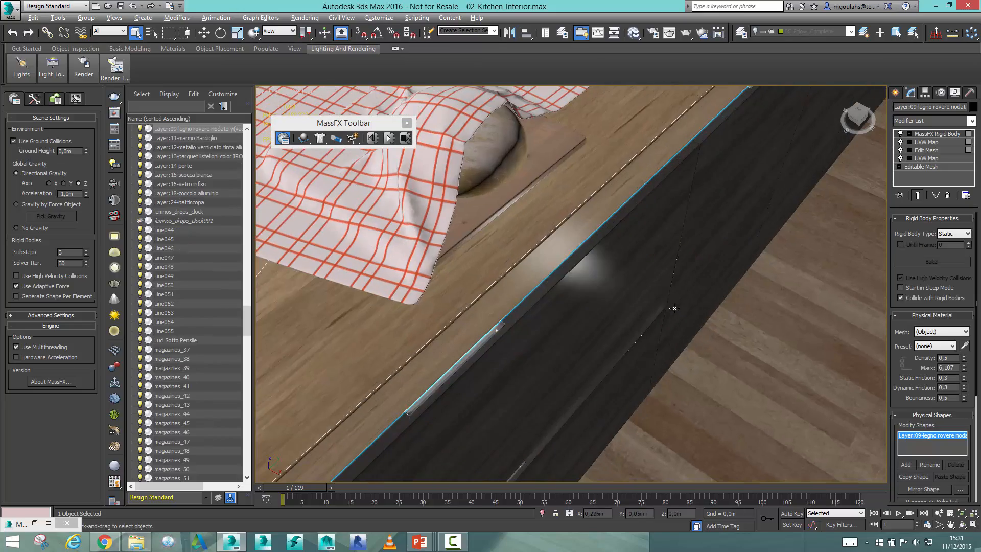
{"action": "middle_click_drag", "start_coordinate": [627, 268], "coordinate": [633, 300], "text": "alt"}
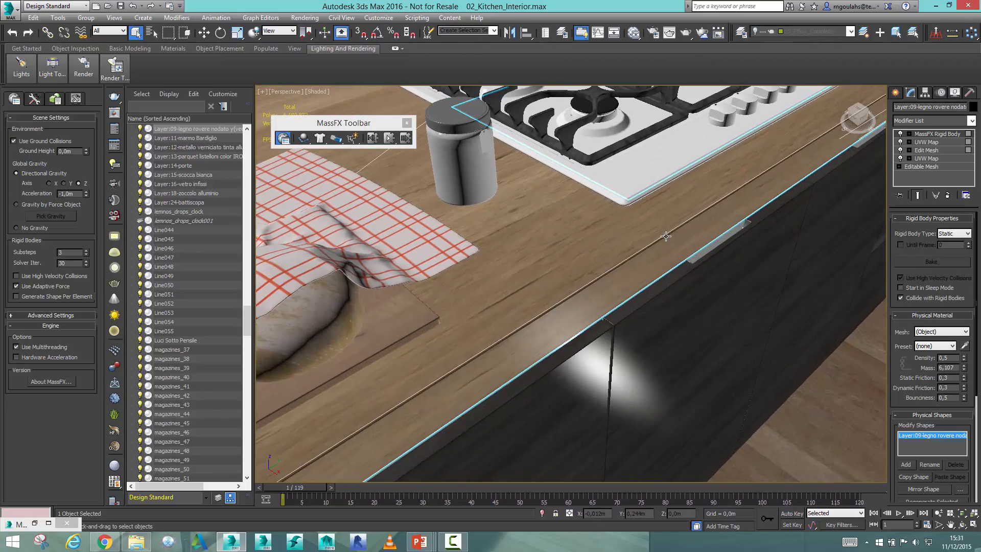
{"action": "scroll", "coordinate": [666, 235], "scroll_direction": "down", "scroll_amount": 6}
{"action": "scroll", "coordinate": [614, 316], "scroll_direction": "up", "scroll_amount": 2}
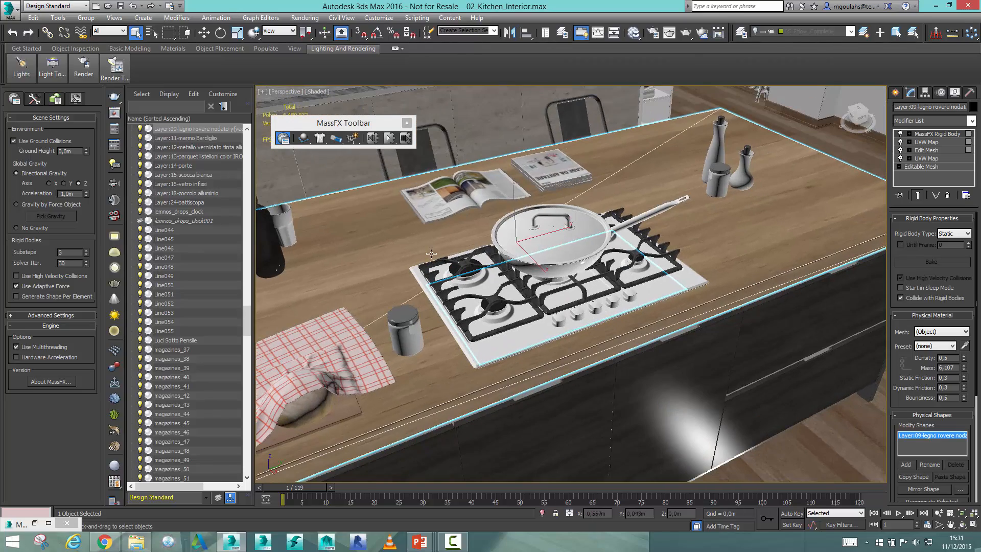
{"action": "right_click", "coordinate": [493, 238]}
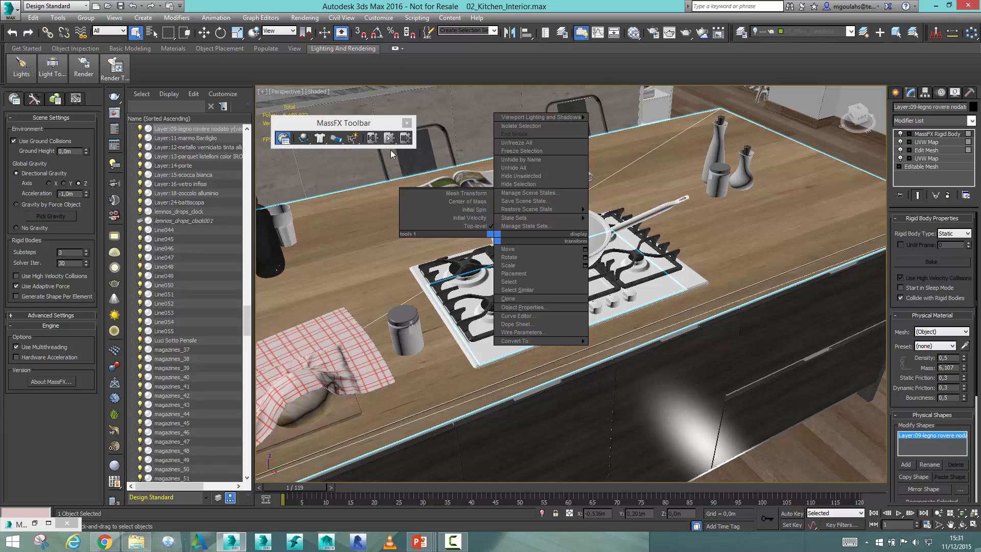
{"action": "left_click", "coordinate": [373, 140]}
{"action": "right_click", "coordinate": [524, 230]}
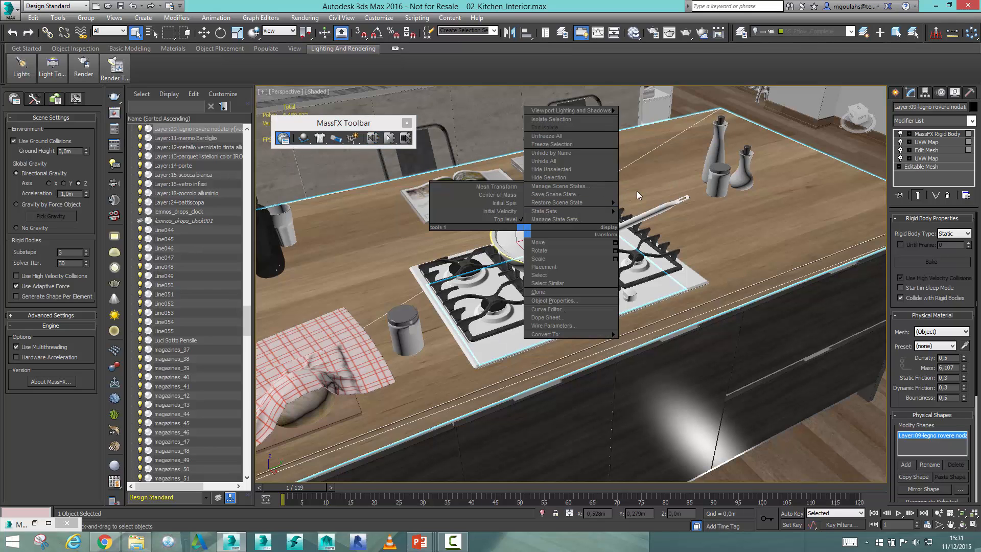
{"action": "mouse_move", "coordinate": [608, 205]}
{"action": "left_click", "coordinate": [650, 186]}
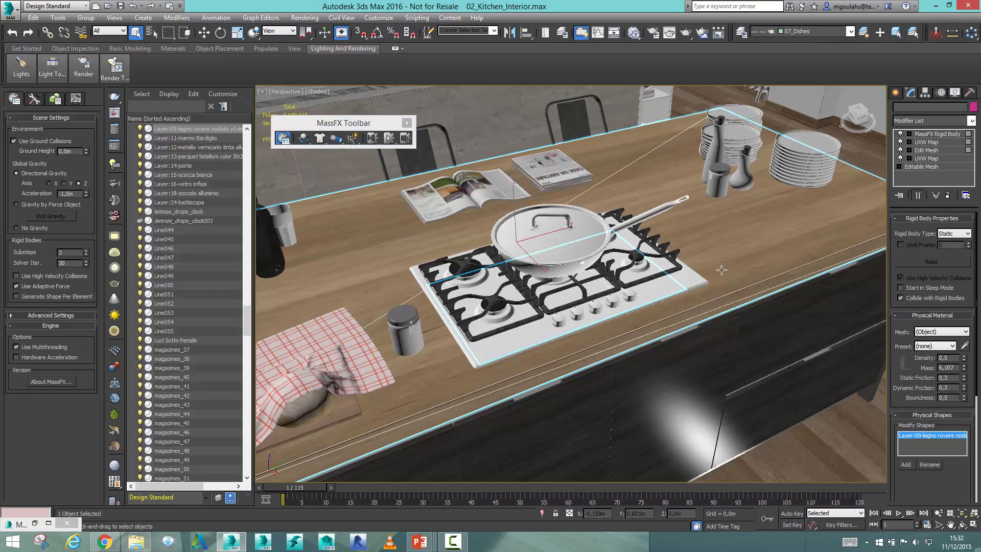
Examine the plate stacks on the island, comparing the modifiers of a plate in the tallest stack with one in the middle stack
{"action": "middle_click_drag", "start_coordinate": [650, 189], "coordinate": [557, 315], "text": "alt"}
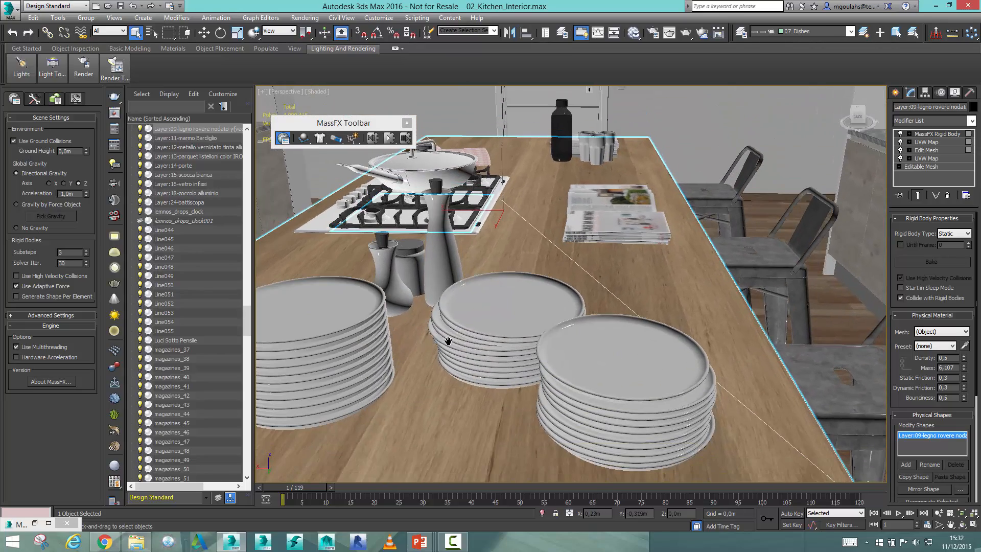
{"action": "middle_click_drag", "start_coordinate": [448, 341], "coordinate": [444, 383]}
{"action": "left_click", "coordinate": [444, 383]}
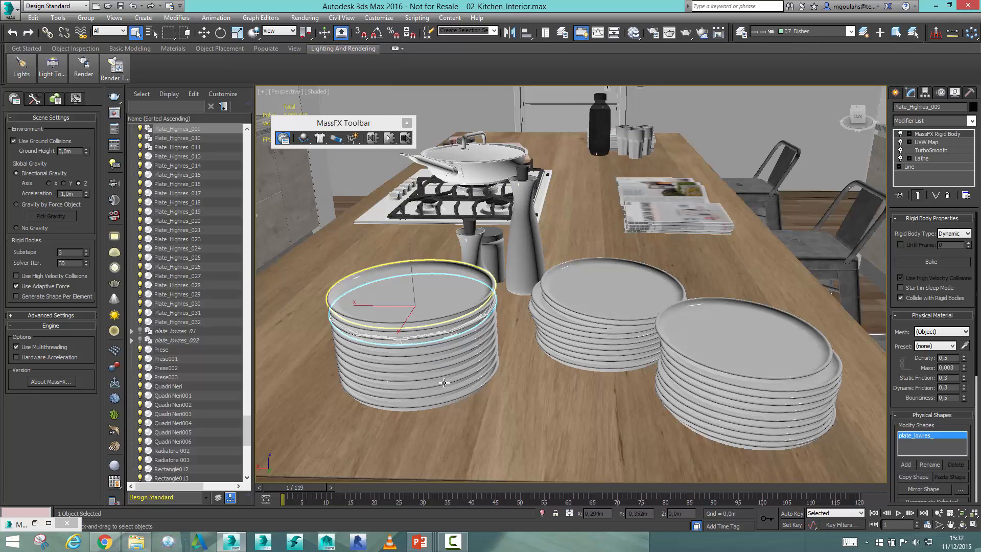
{"action": "left_click", "coordinate": [605, 323]}
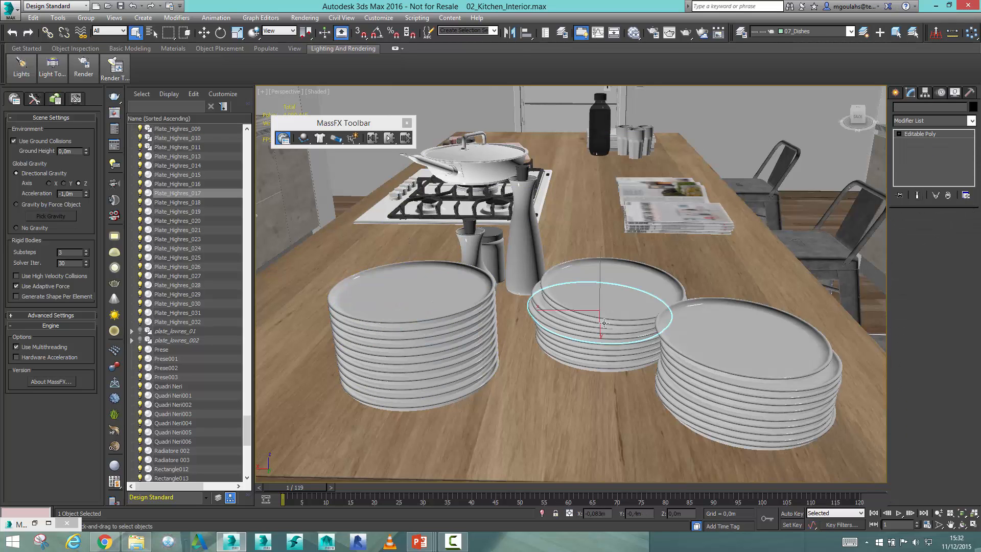
{"action": "middle_click_drag", "start_coordinate": [610, 367], "coordinate": [626, 354], "text": "alt"}
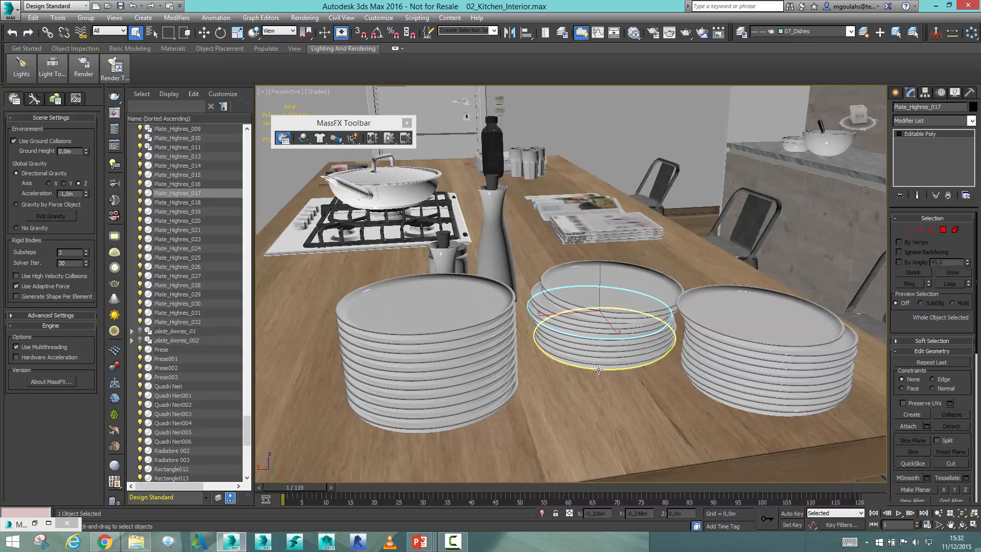
{"action": "middle_click_drag", "start_coordinate": [568, 332], "coordinate": [596, 366], "text": "alt"}
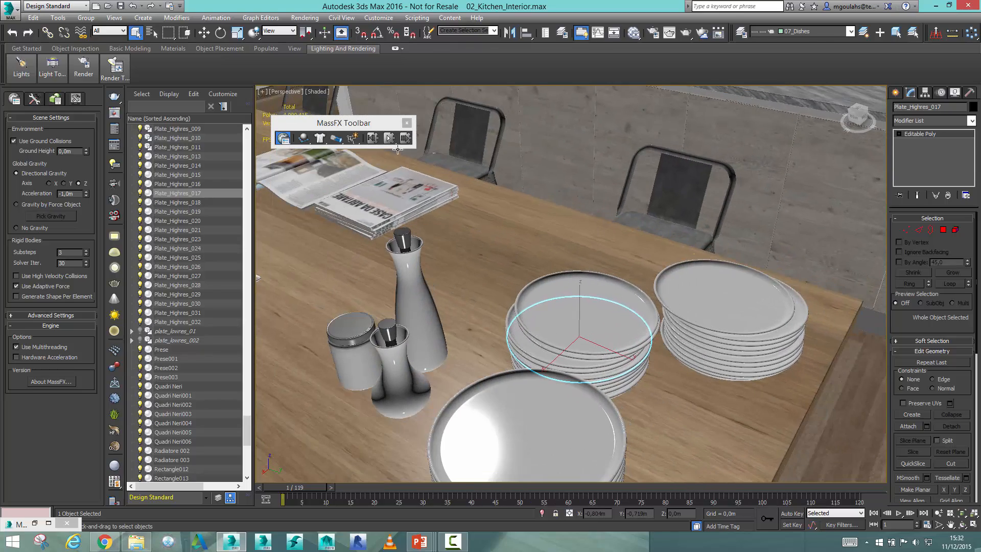
{"action": "left_click_drag", "start_coordinate": [389, 123], "coordinate": [402, 162]}
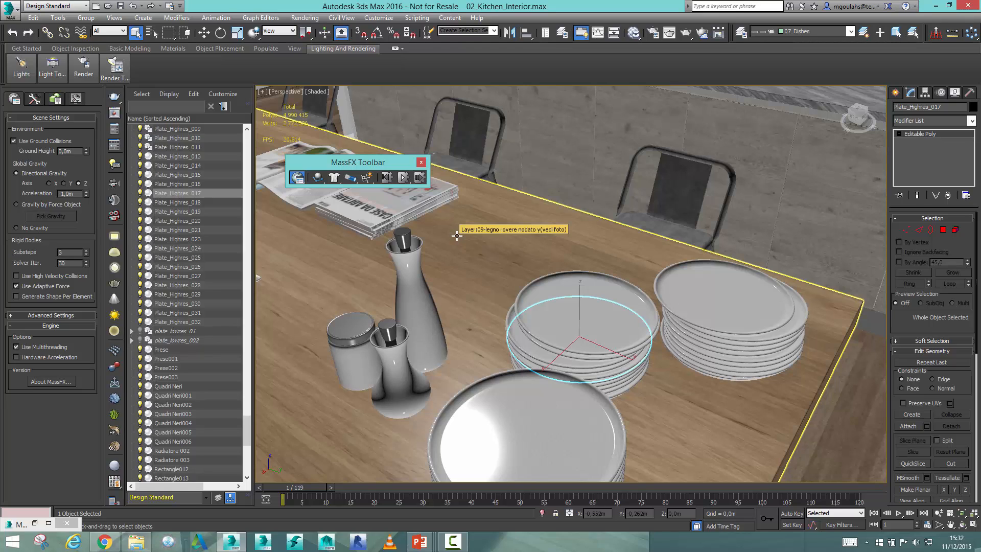
{"action": "middle_click_drag", "start_coordinate": [521, 324], "coordinate": [539, 299]}
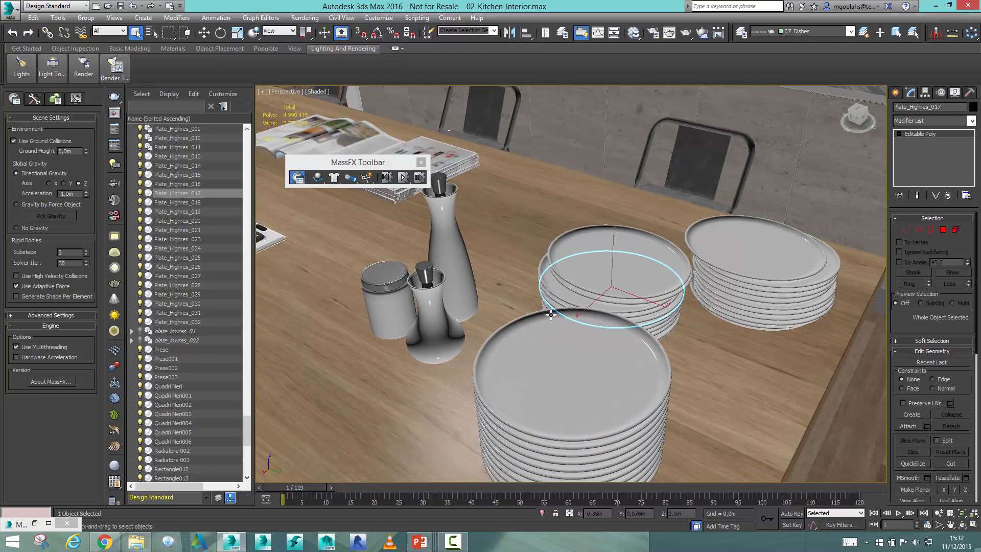
{"action": "scroll", "coordinate": [551, 315], "scroll_direction": "down", "scroll_amount": 8}
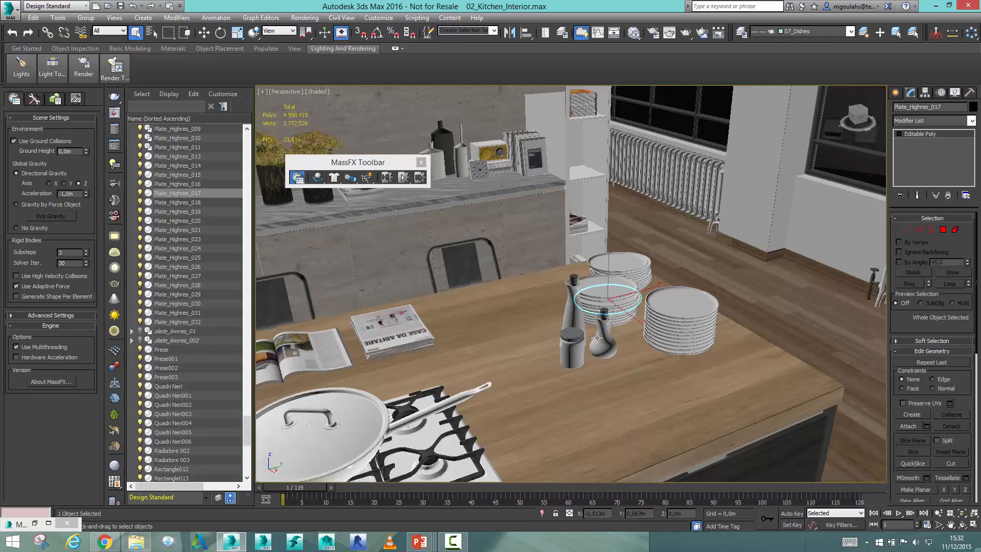
{"action": "middle_click_drag", "start_coordinate": [597, 338], "coordinate": [743, 309], "text": "alt"}
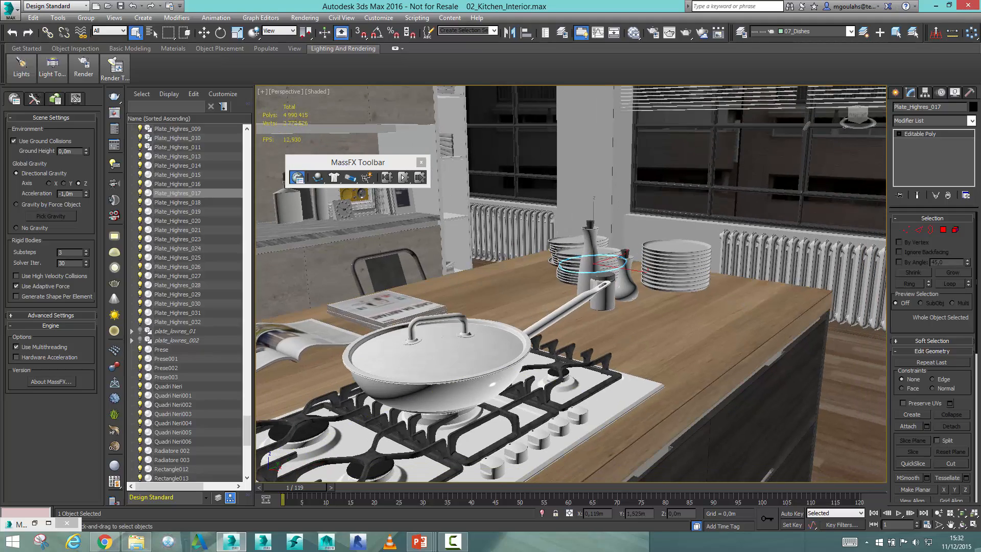
Select the double sink in the marble counter and inspect its basin up close
{"action": "middle_click_drag", "start_coordinate": [637, 326], "coordinate": [671, 325], "text": "alt"}
{"action": "scroll", "coordinate": [699, 326], "scroll_direction": "up", "scroll_amount": 3}
{"action": "left_click", "coordinate": [685, 314]}
{"action": "scroll", "coordinate": [686, 328], "scroll_direction": "up", "scroll_amount": 3}
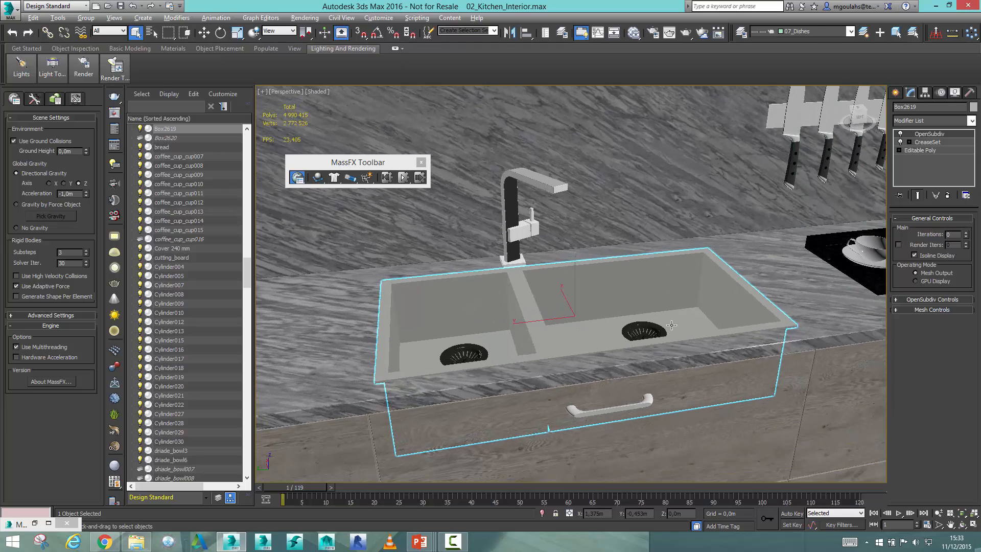
{"action": "scroll", "coordinate": [659, 316], "scroll_direction": "up", "scroll_amount": 6}
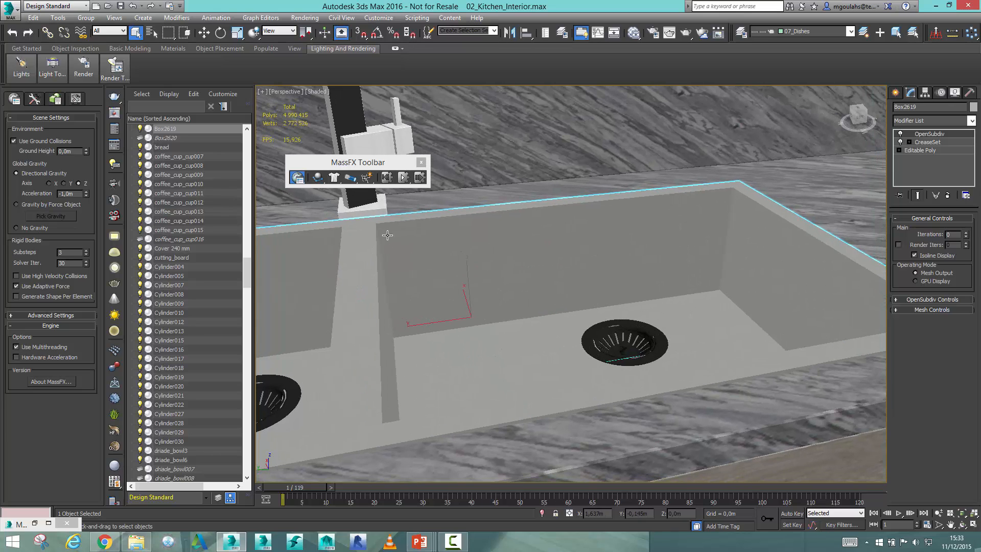
Isolate the double sink in the viewport and orbit closer to inspect its low-poly basin
{"action": "right_click", "coordinate": [455, 284]}
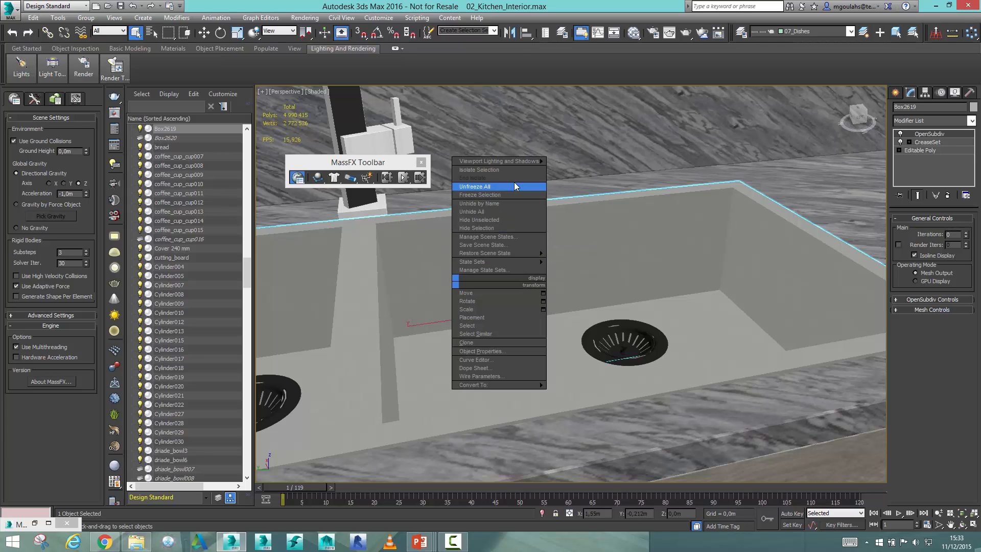
{"action": "left_click", "coordinate": [496, 170]}
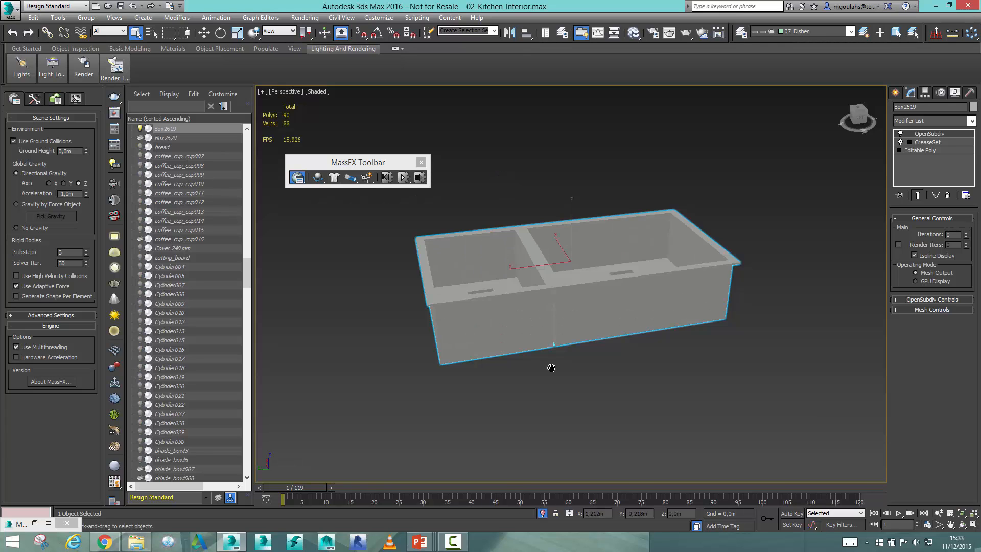
{"action": "middle_click_drag", "start_coordinate": [551, 368], "coordinate": [490, 393], "text": "alt"}
{"action": "scroll", "coordinate": [749, 304], "scroll_direction": "up", "scroll_amount": 4}
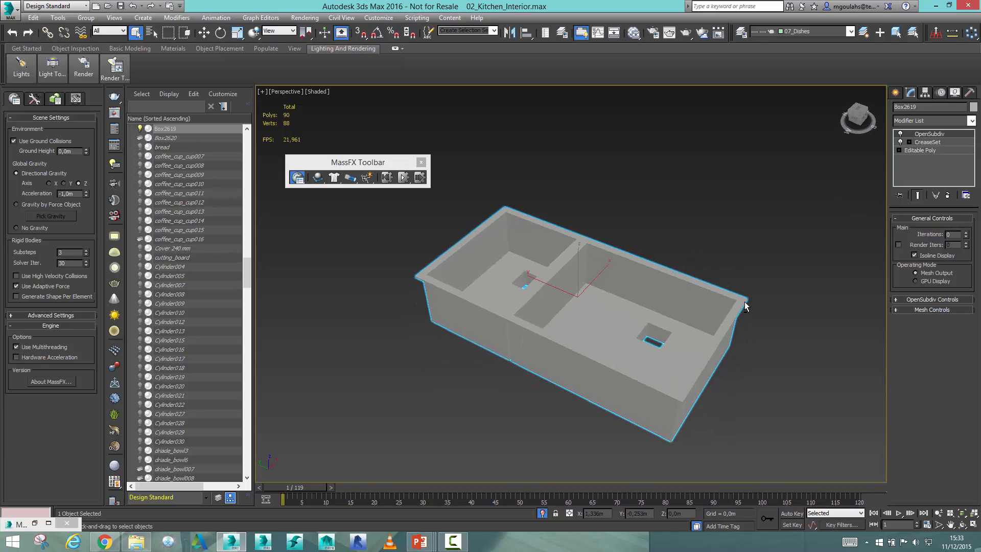
{"action": "middle_click_drag", "start_coordinate": [729, 311], "coordinate": [759, 299]}
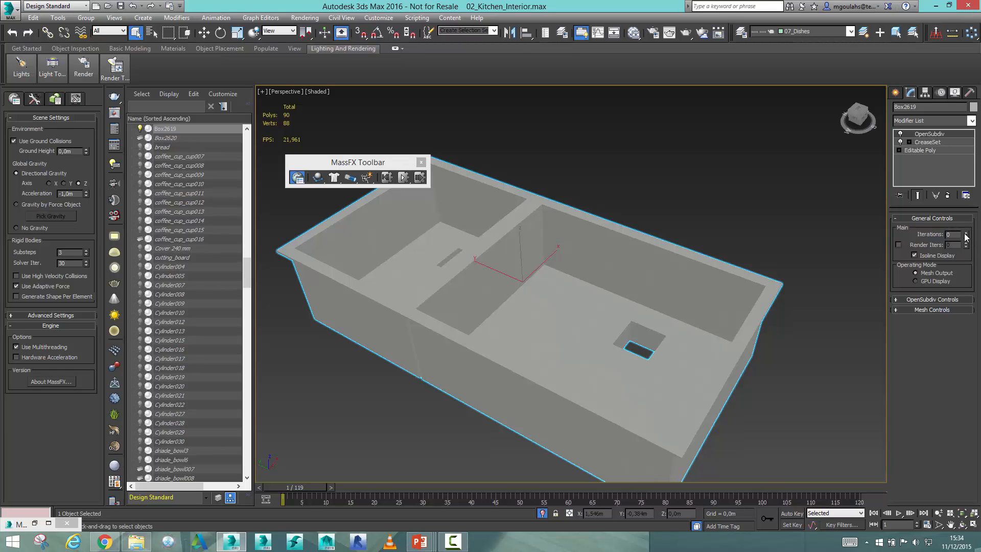
{"action": "middle_click_drag", "start_coordinate": [514, 326], "coordinate": [582, 347], "text": "alt"}
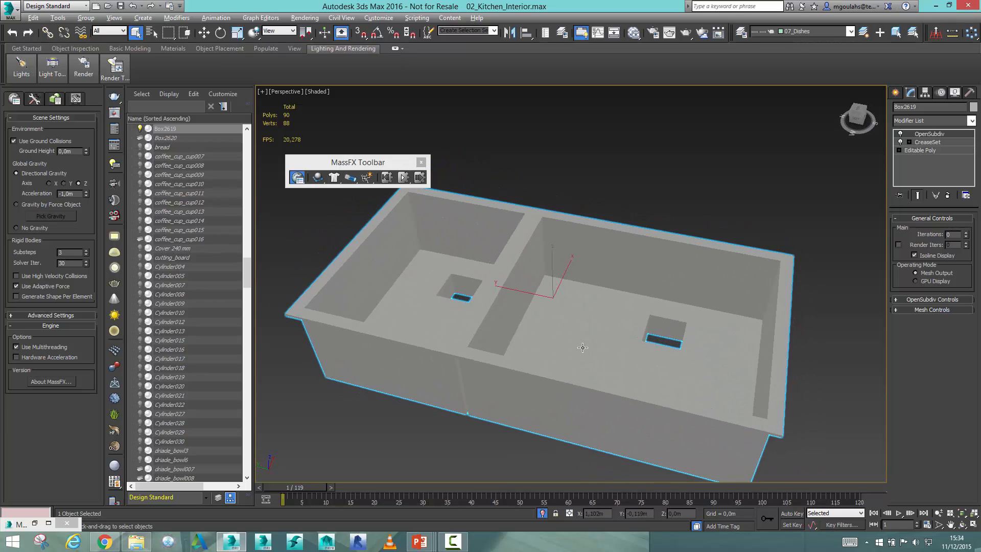
Set the sink's OpenSubdiv iterations to 3
{"action": "left_click", "coordinate": [965, 233]}
{"action": "left_click", "coordinate": [965, 233]}
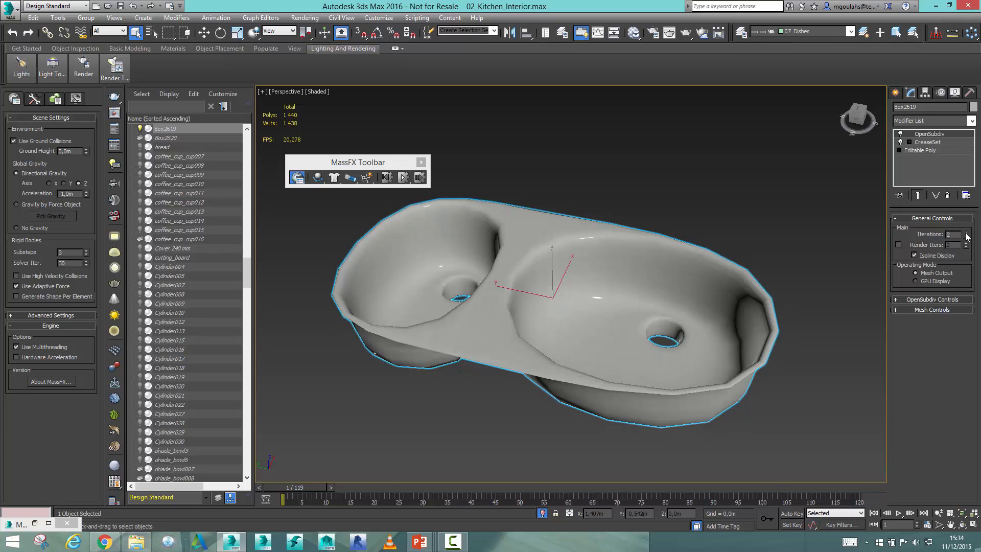
{"action": "left_click", "coordinate": [965, 233]}
{"action": "middle_click_drag", "start_coordinate": [678, 338], "coordinate": [684, 338], "text": "alt"}
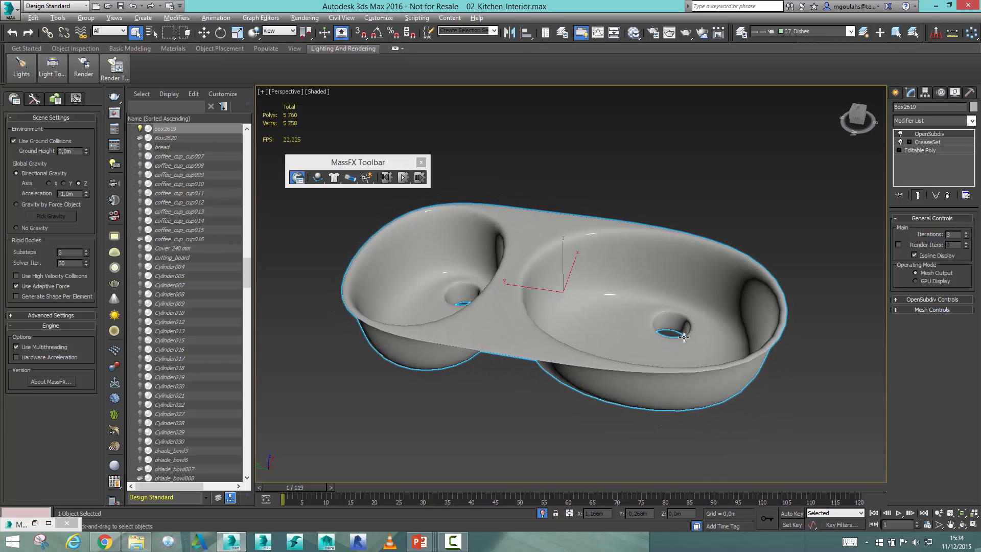
Review the sink's named edge selections, including Sink_Hole, at the edge level of its CreaseSet modifier
{"action": "left_click", "coordinate": [937, 144]}
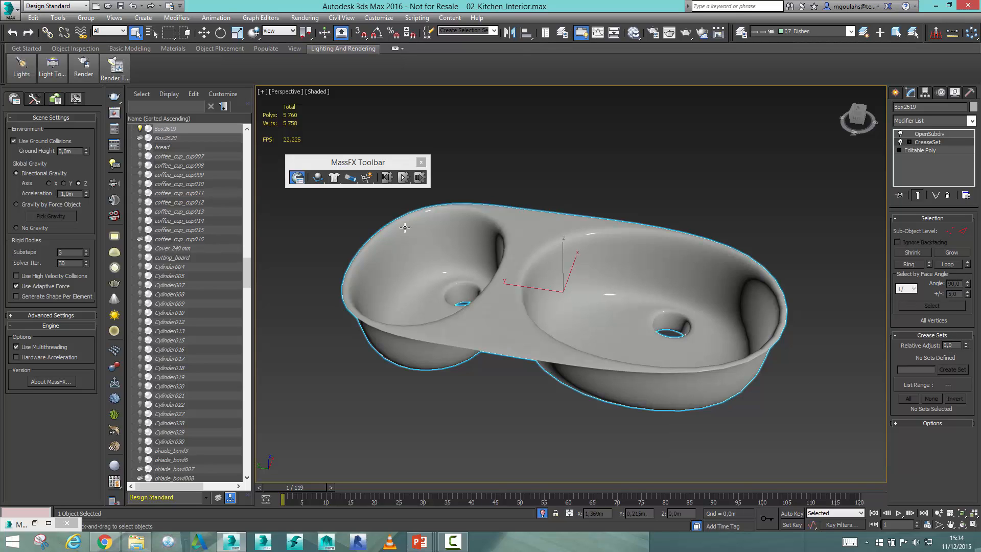
{"action": "left_click", "coordinate": [964, 231]}
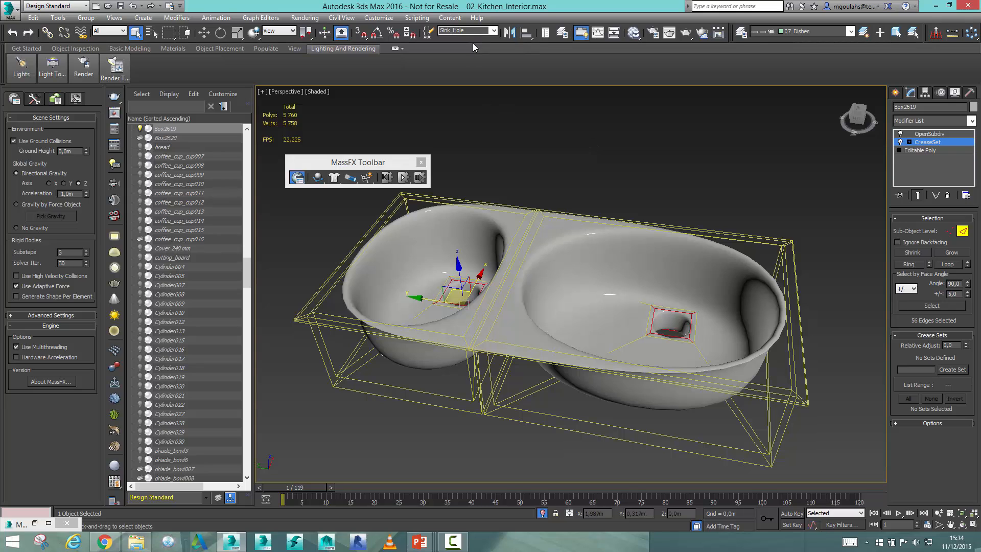
{"action": "middle_click_drag", "start_coordinate": [641, 293], "coordinate": [618, 284], "text": "alt"}
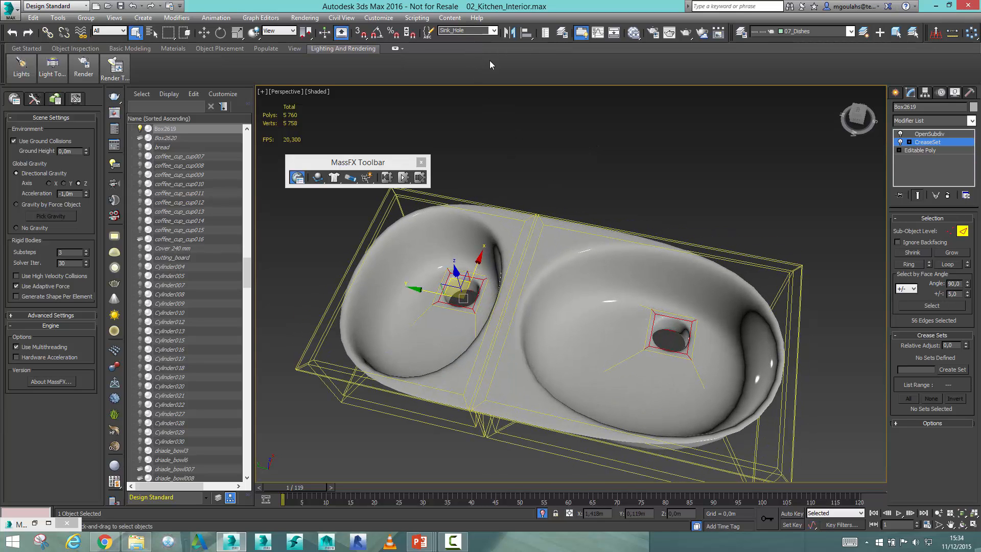
{"action": "left_click", "coordinate": [493, 30]}
{"action": "left_click", "coordinate": [455, 46]}
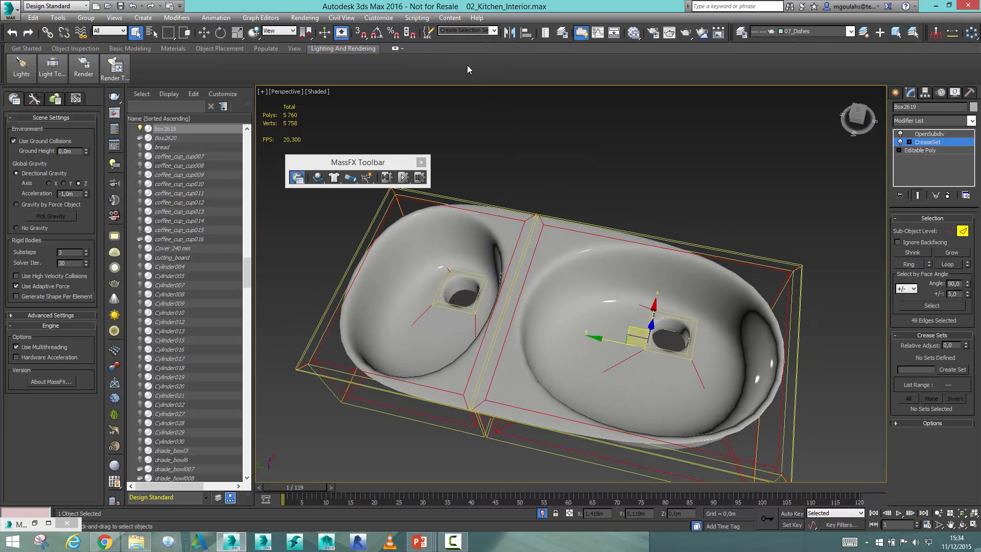
{"action": "middle_click_drag", "start_coordinate": [640, 326], "coordinate": [639, 321], "text": "alt"}
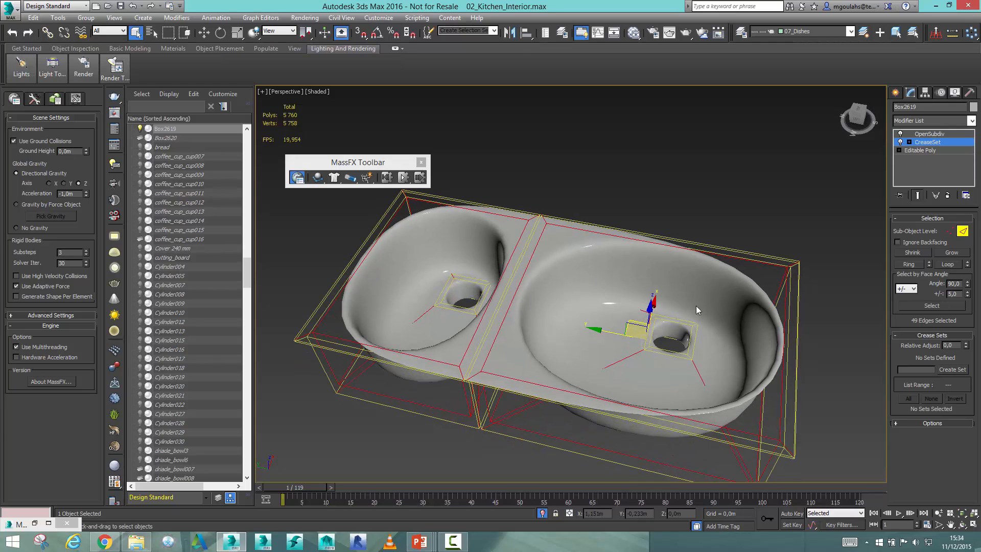
{"action": "left_click", "coordinate": [963, 232]}
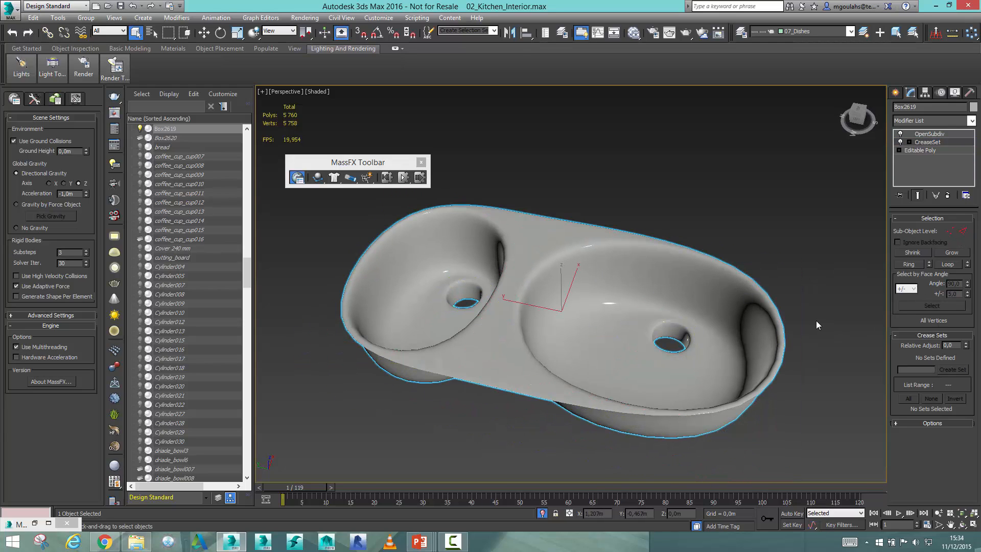
Create a crease set from all edges of the sink and raise its crease value to 1,0
{"action": "left_click", "coordinate": [964, 232]}
{"action": "key", "text": "ctrl+a"}
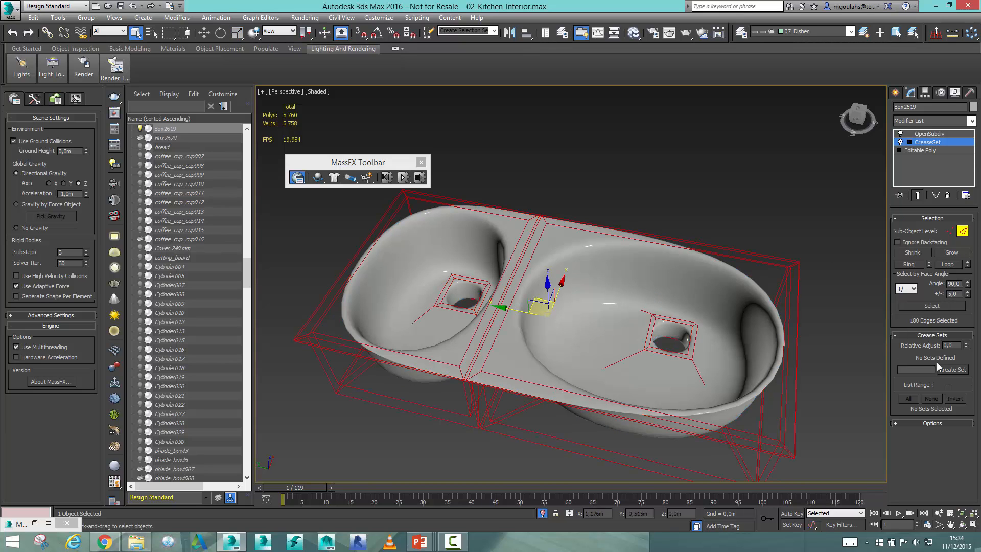
{"action": "left_click", "coordinate": [951, 370]}
{"action": "left_click_drag", "start_coordinate": [969, 360], "coordinate": [958, 322]}
{"action": "middle_click_drag", "start_coordinate": [695, 336], "coordinate": [679, 307], "text": "alt"}
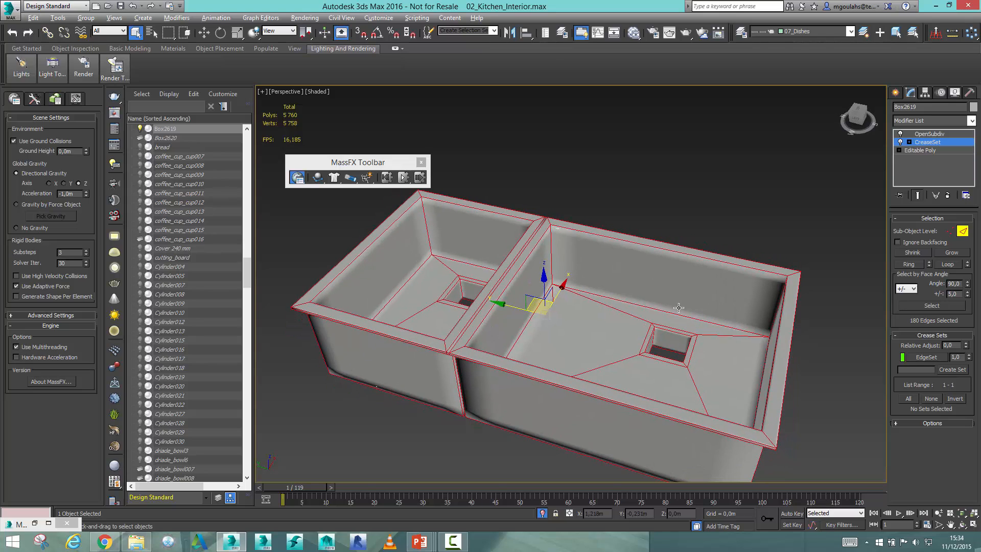
Select the Sink_Hole edges and subtract them from the crease set
{"action": "left_click", "coordinate": [466, 40]}
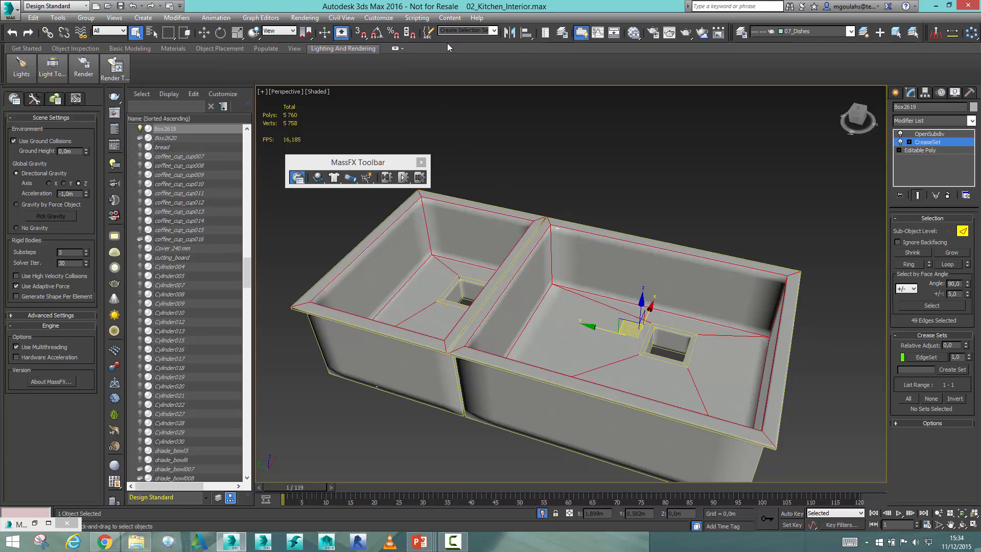
{"action": "left_click", "coordinate": [493, 32]}
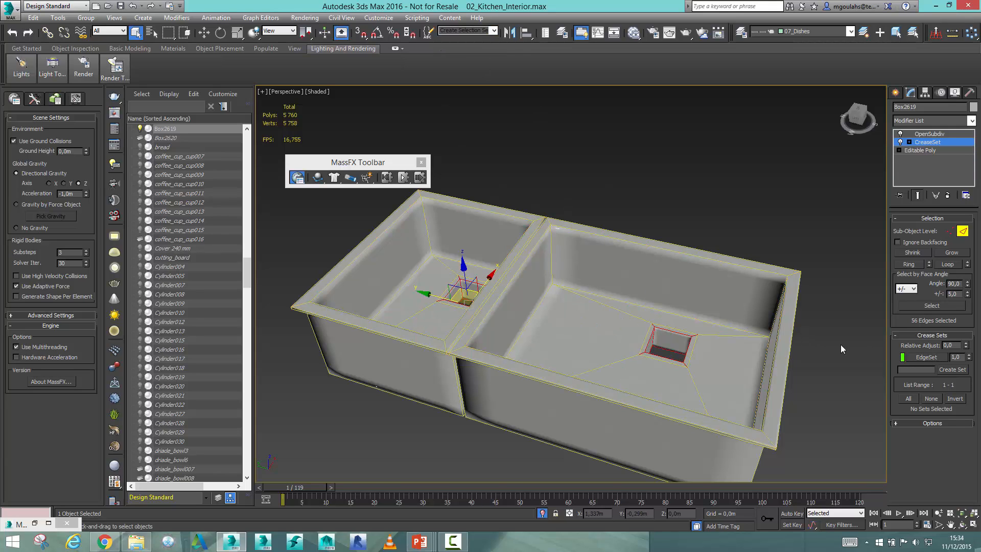
{"action": "right_click", "coordinate": [927, 361]}
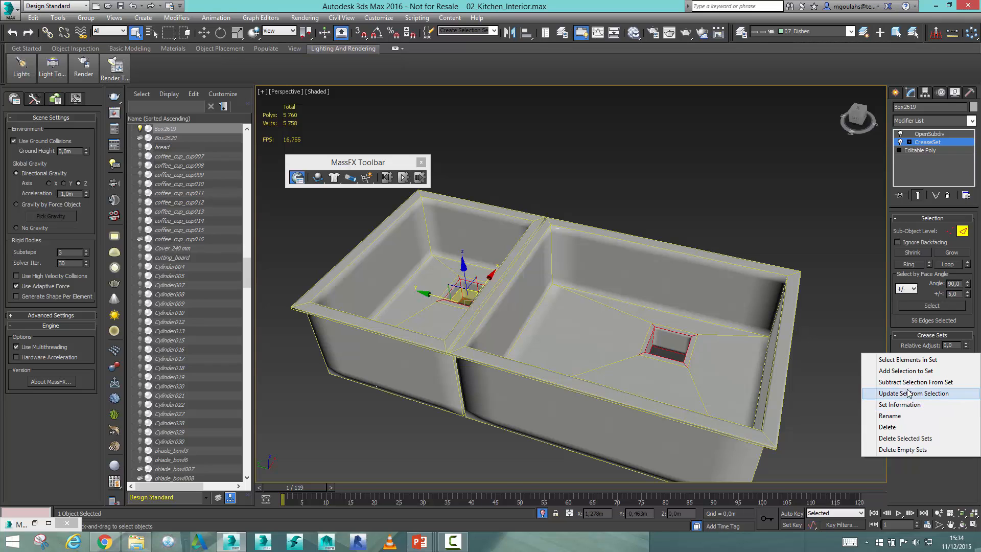
{"action": "left_click", "coordinate": [913, 382]}
{"action": "middle_click_drag", "start_coordinate": [643, 341], "coordinate": [705, 317], "text": "alt"}
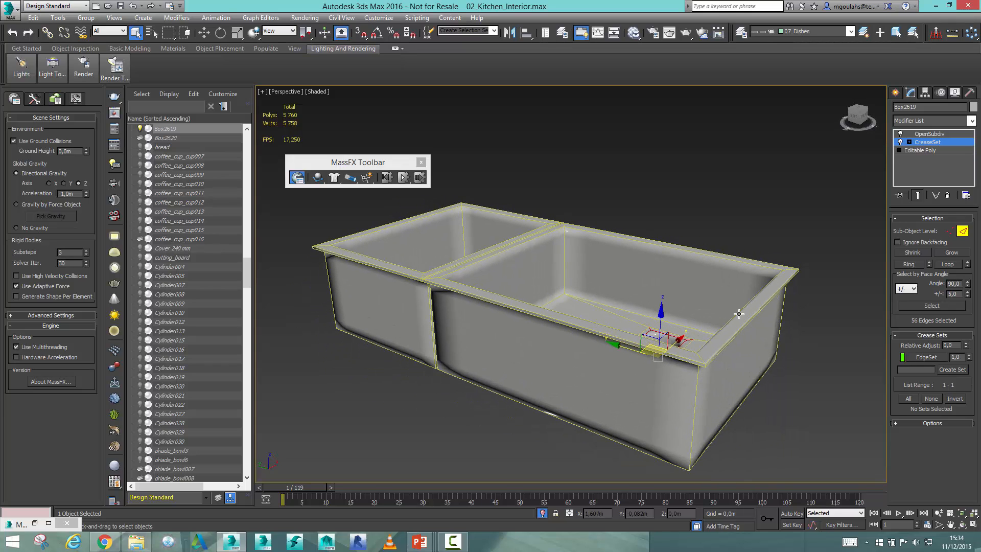
Lower the crease value of the edge set to 0,33 and leave the edge sub-object level
{"action": "scroll", "coordinate": [654, 360], "scroll_direction": "up", "scroll_amount": 2}
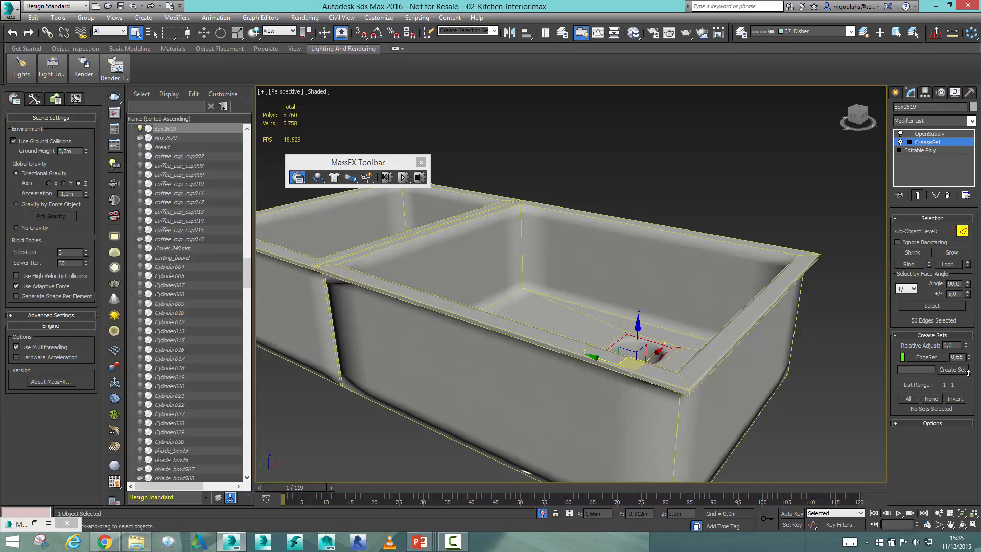
{"action": "left_click_drag", "start_coordinate": [968, 346], "coordinate": [967, 389]}
{"action": "middle_click_drag", "start_coordinate": [672, 274], "coordinate": [747, 288], "text": "alt"}
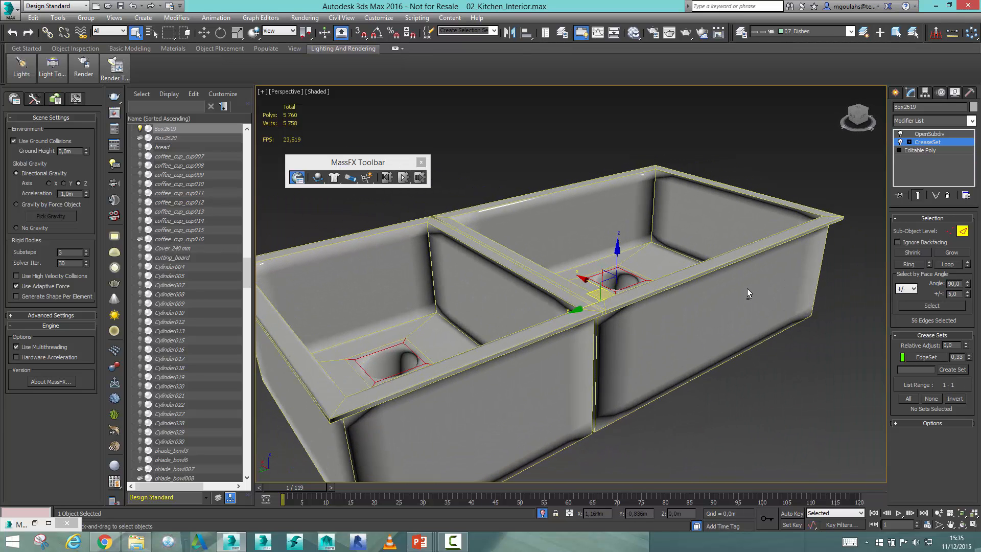
{"action": "left_click", "coordinate": [963, 231]}
{"action": "middle_click_drag", "start_coordinate": [771, 217], "coordinate": [614, 307], "text": "alt"}
{"action": "scroll", "coordinate": [712, 251], "scroll_direction": "down", "scroll_amount": 3}
Try 2 OpenSubdiv iterations on the sink, return to 3 and compare the smoothing around both basins
{"action": "left_click", "coordinate": [923, 134]}
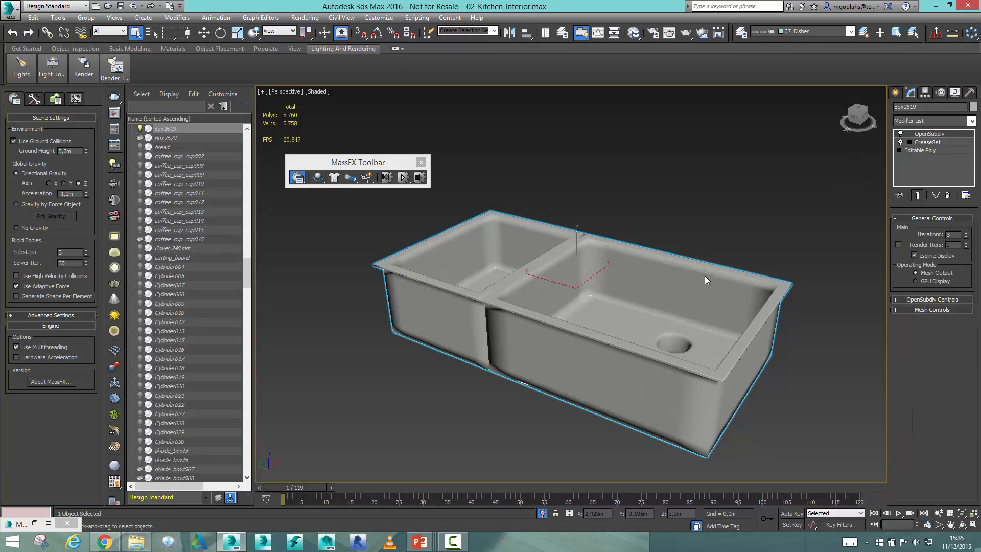
{"action": "middle_click_drag", "start_coordinate": [706, 276], "coordinate": [676, 307], "text": "alt"}
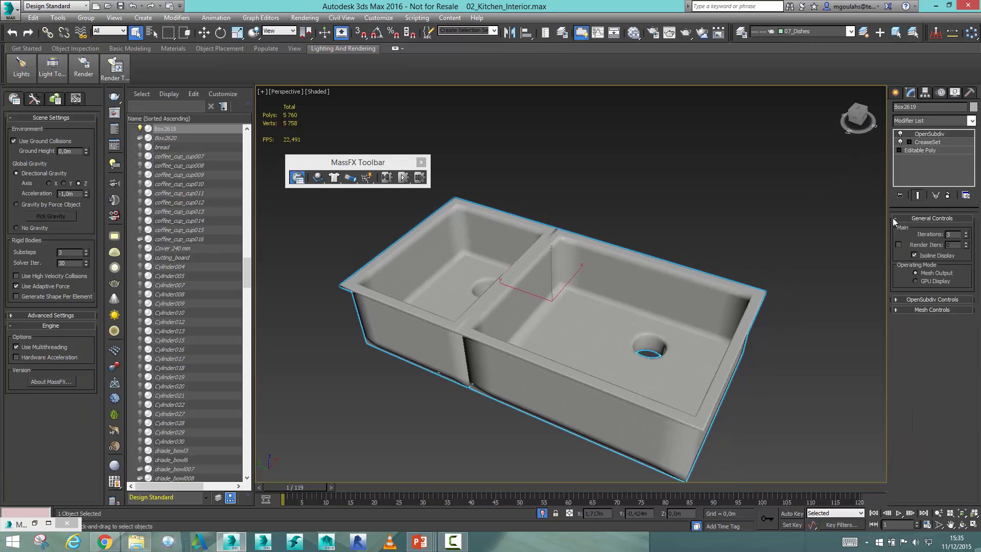
{"action": "left_click", "coordinate": [966, 238]}
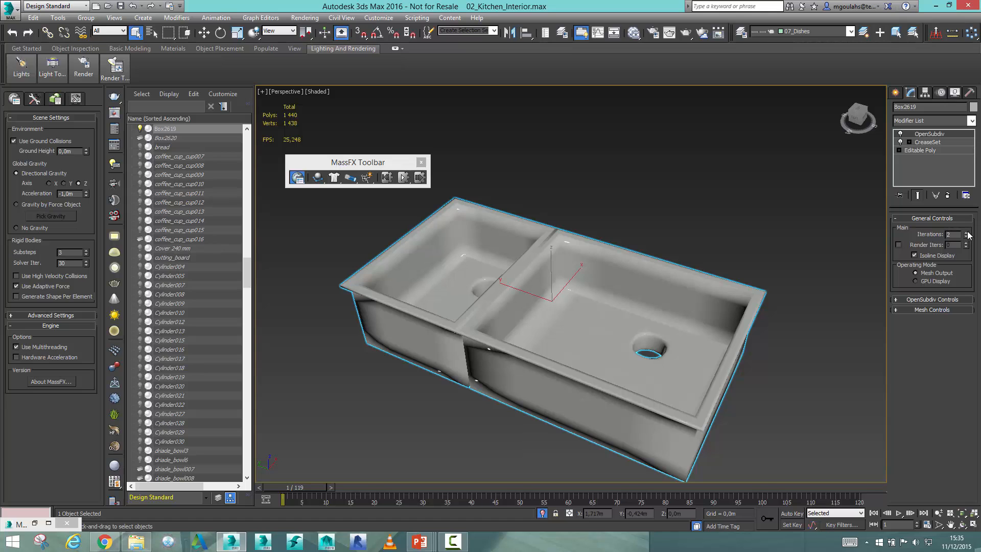
{"action": "left_click", "coordinate": [967, 234]}
{"action": "middle_click_drag", "start_coordinate": [701, 299], "coordinate": [616, 254], "text": "alt"}
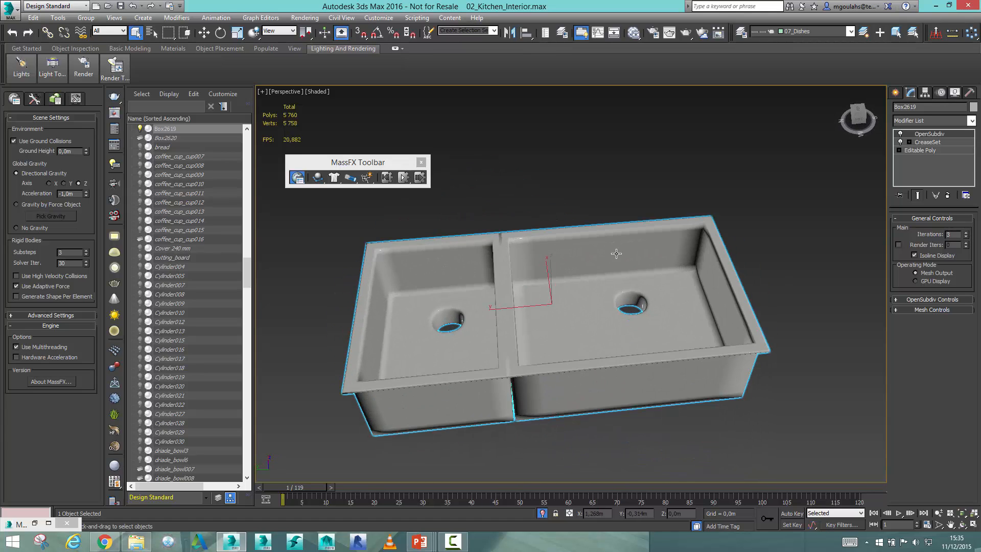
{"action": "middle_click_drag", "start_coordinate": [677, 321], "coordinate": [678, 317], "text": "alt"}
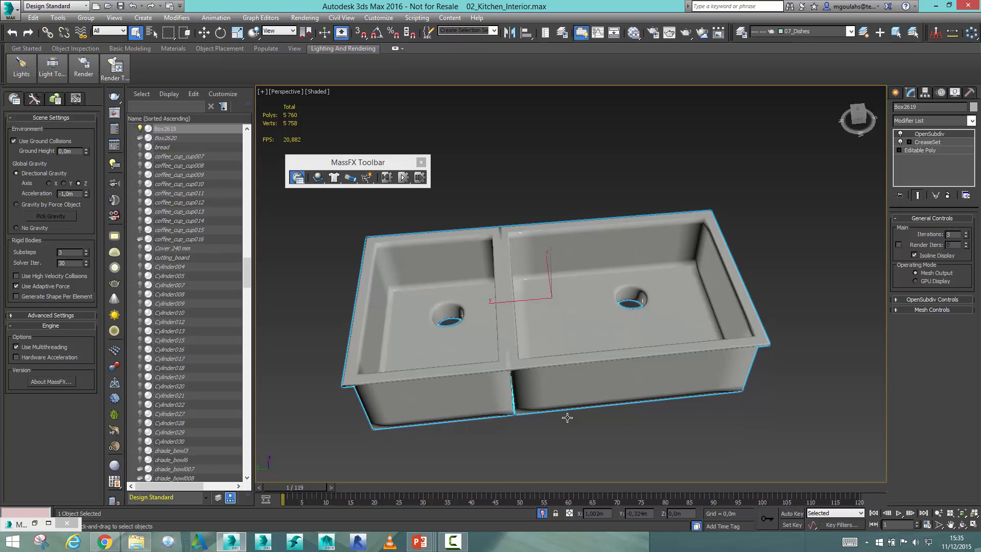
End the isolation of the sink to see it with the faucet, and close the MassFX toolbar
{"action": "left_click", "coordinate": [542, 513]}
{"action": "scroll", "coordinate": [636, 371], "scroll_direction": "up", "scroll_amount": 5}
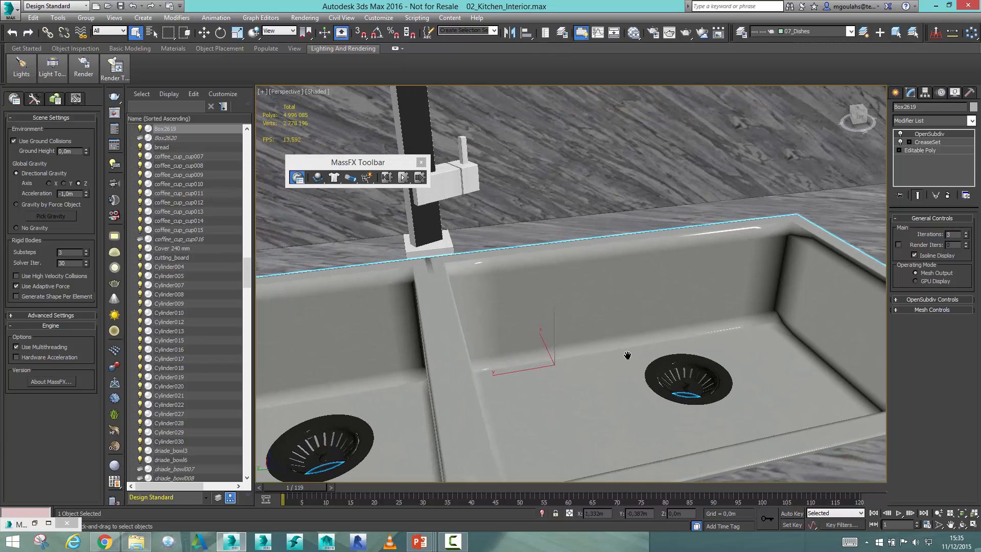
{"action": "middle_click_drag", "start_coordinate": [578, 334], "coordinate": [422, 317], "text": "alt"}
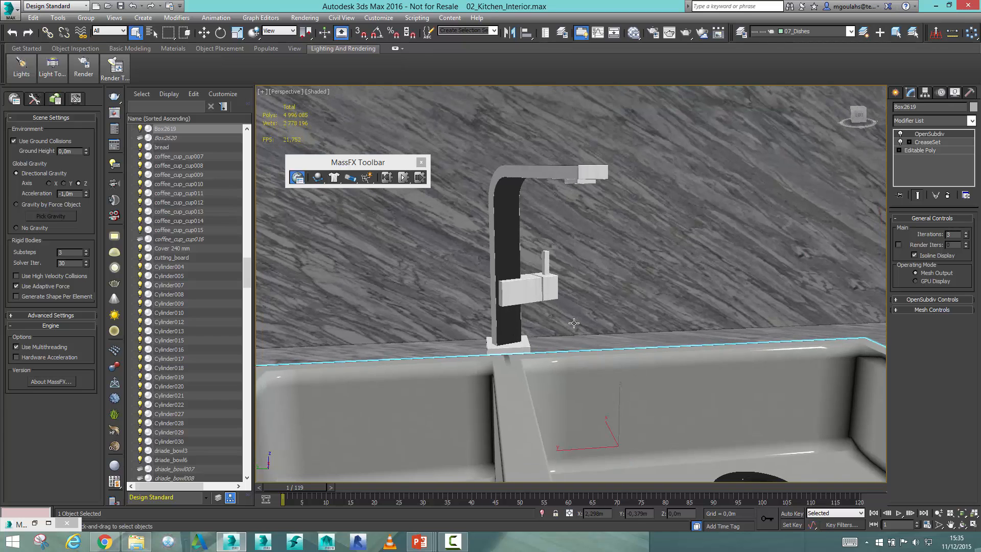
{"action": "left_click", "coordinate": [418, 162]}
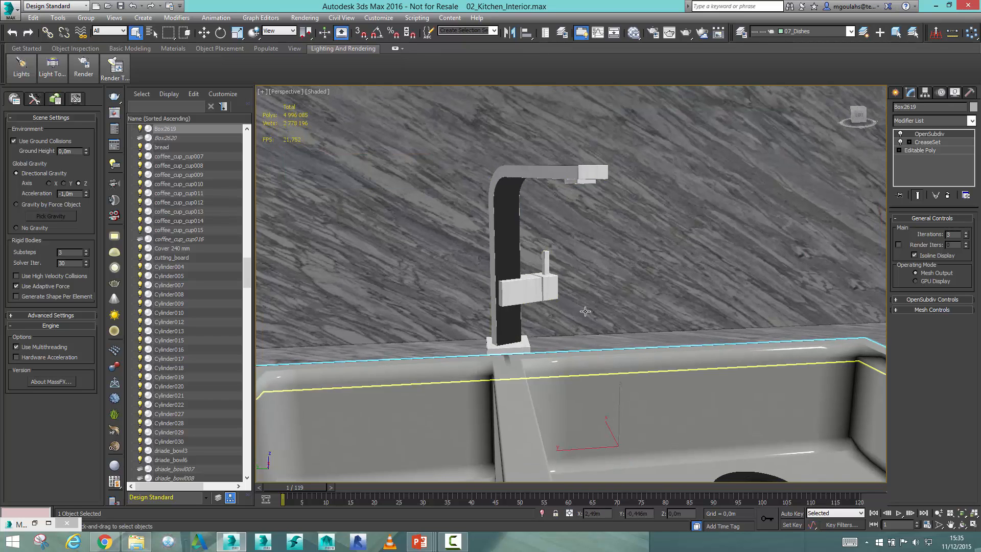
{"action": "middle_click_drag", "start_coordinate": [587, 312], "coordinate": [557, 331]}
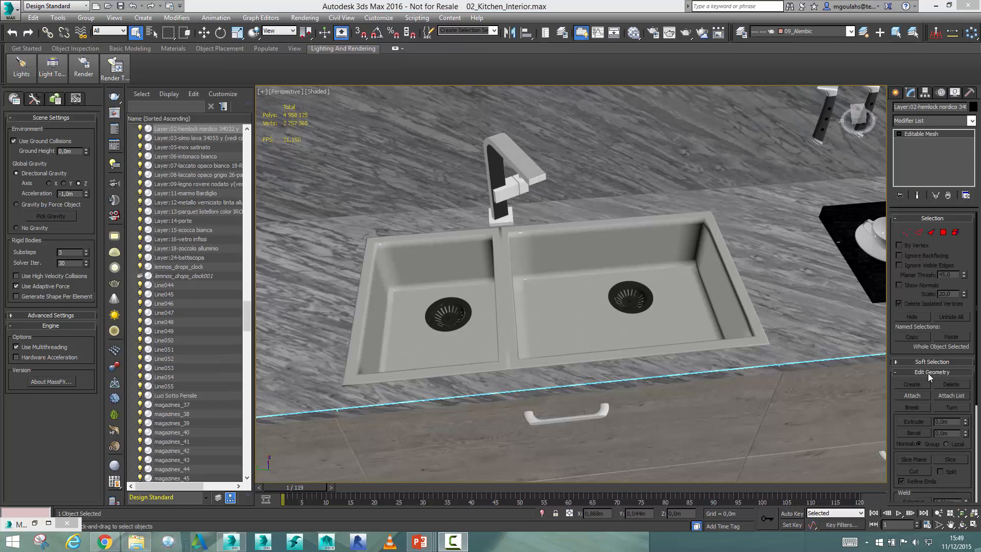
Show the viewport in wireframe and select the Alembic object inside the faucet's spout
{"action": "middle_click_drag", "start_coordinate": [612, 336], "coordinate": [701, 280], "text": "alt"}
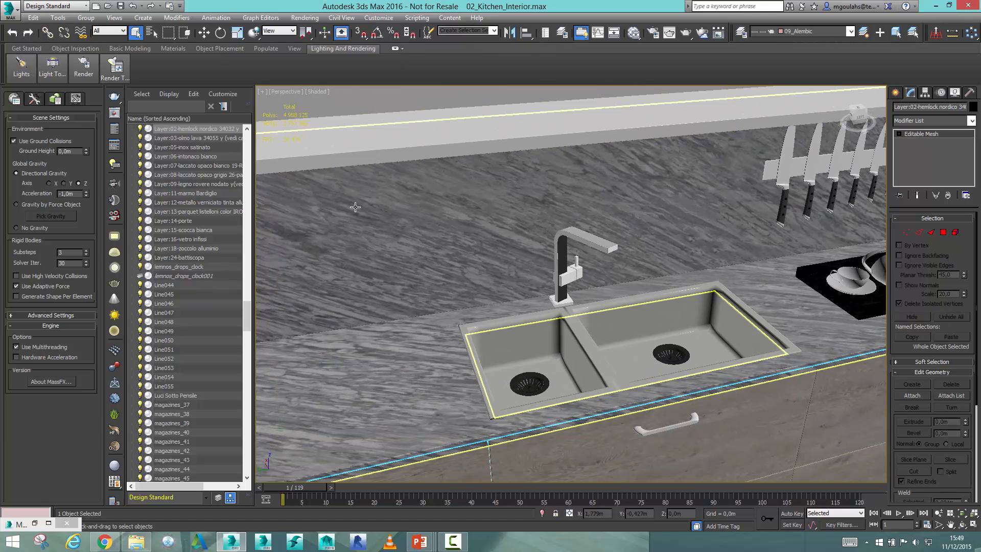
{"action": "key", "text": "F3"}
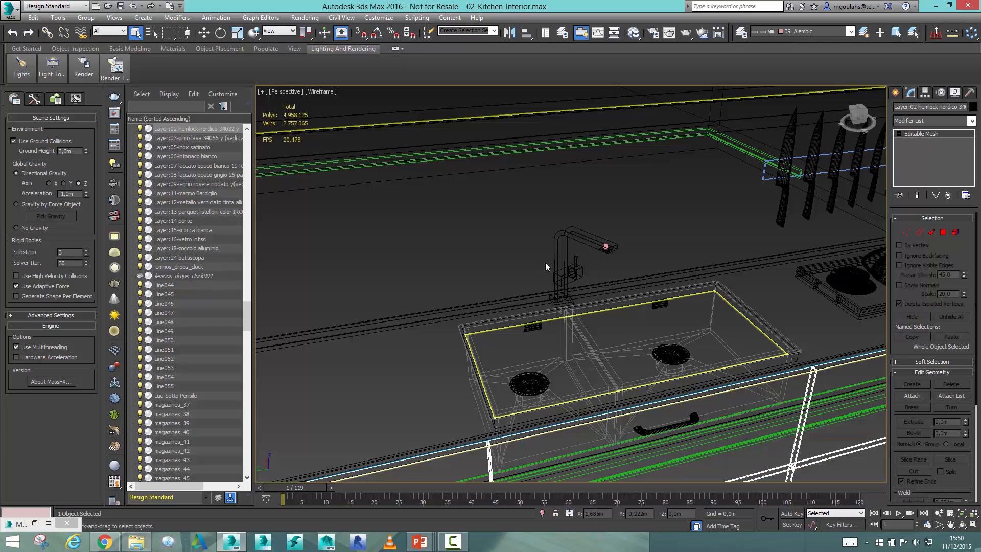
{"action": "scroll", "coordinate": [544, 262], "scroll_direction": "up", "scroll_amount": 5}
{"action": "left_click", "coordinate": [715, 196]}
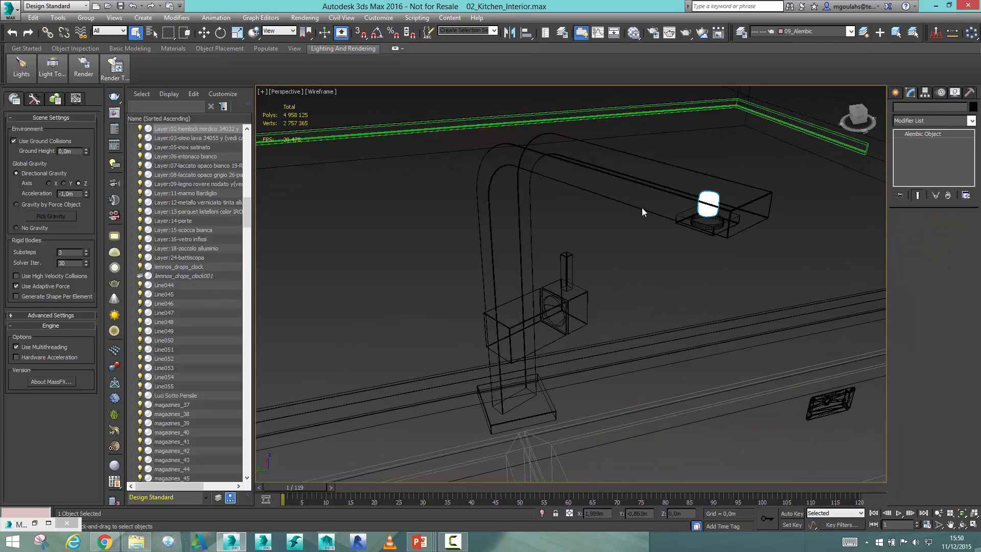
List the Alembic object types available for creating geometry
{"action": "left_click", "coordinate": [896, 93]}
{"action": "left_click", "coordinate": [922, 124]}
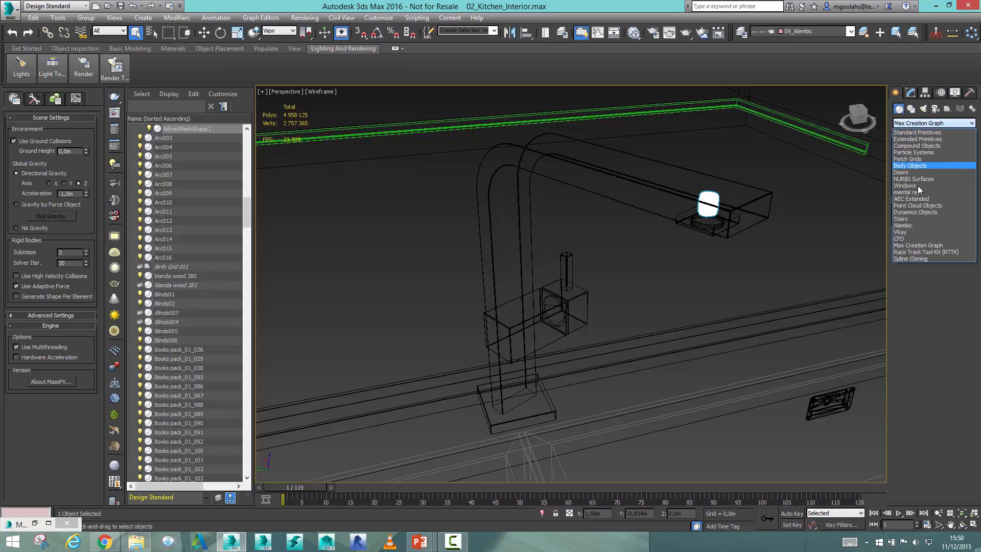
{"action": "left_click", "coordinate": [913, 222]}
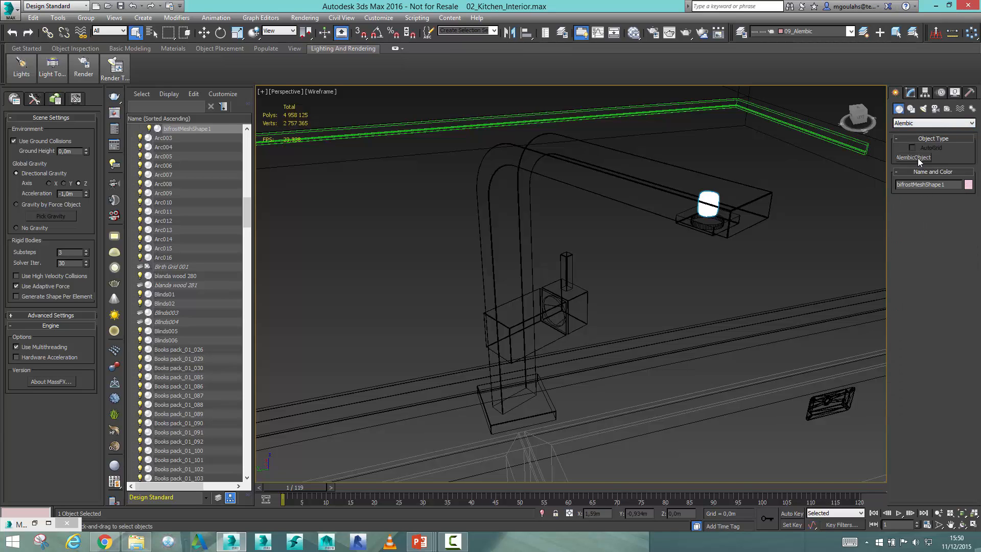
Browse the import folder for the Alembic object's source file bifrostMesh.abc, and cancel the file selection
{"action": "left_click", "coordinate": [910, 93]}
{"action": "left_click", "coordinate": [960, 269]}
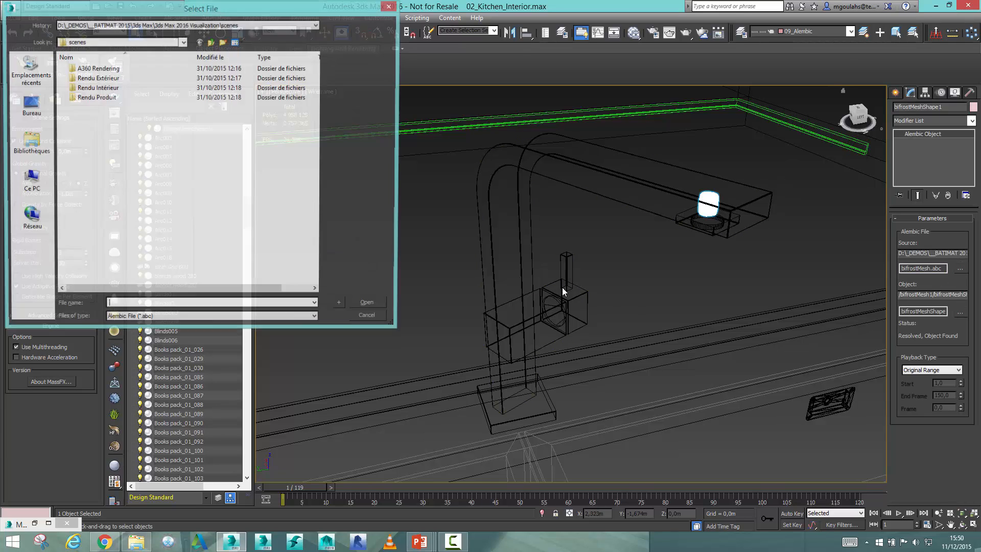
{"action": "left_click", "coordinate": [211, 42]}
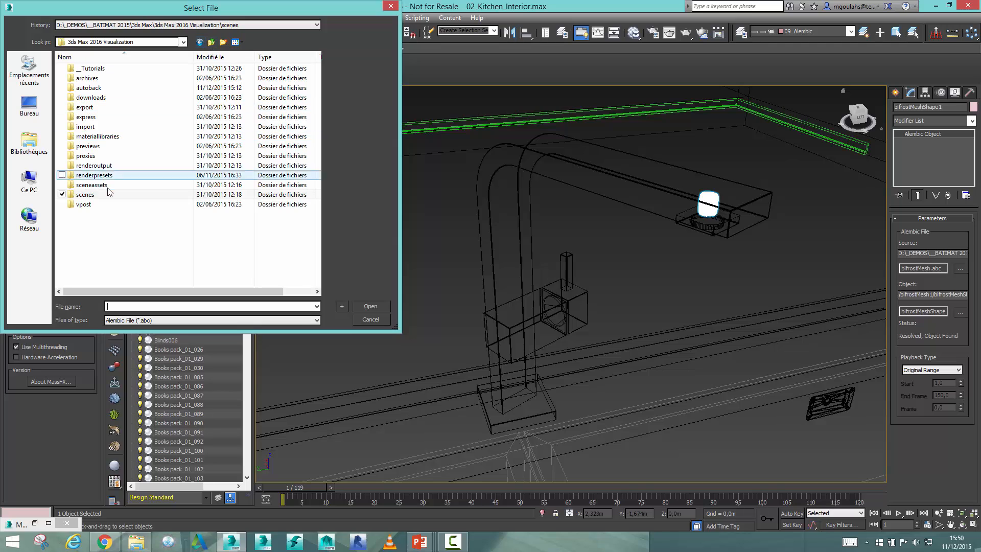
{"action": "double_click", "coordinate": [91, 126]}
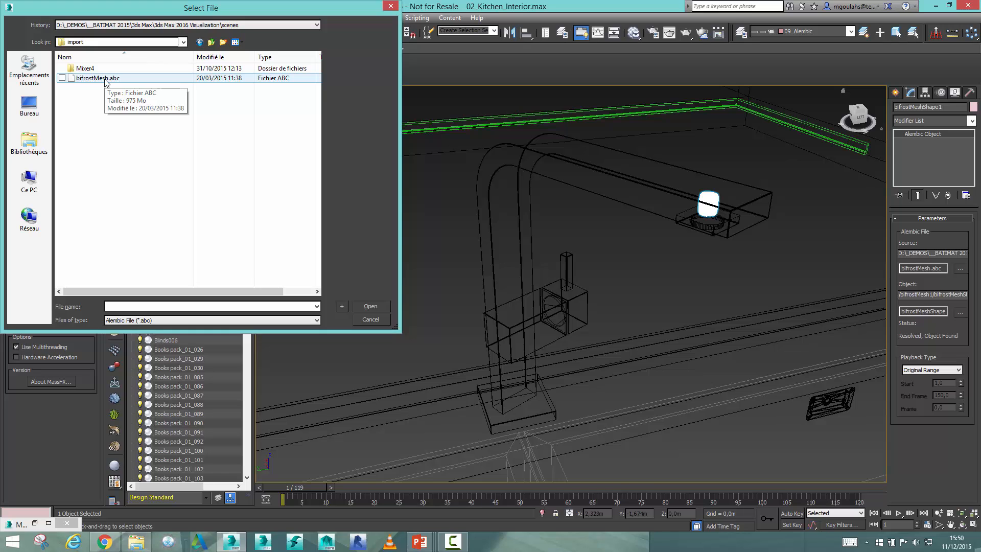
{"action": "left_click", "coordinate": [376, 320]}
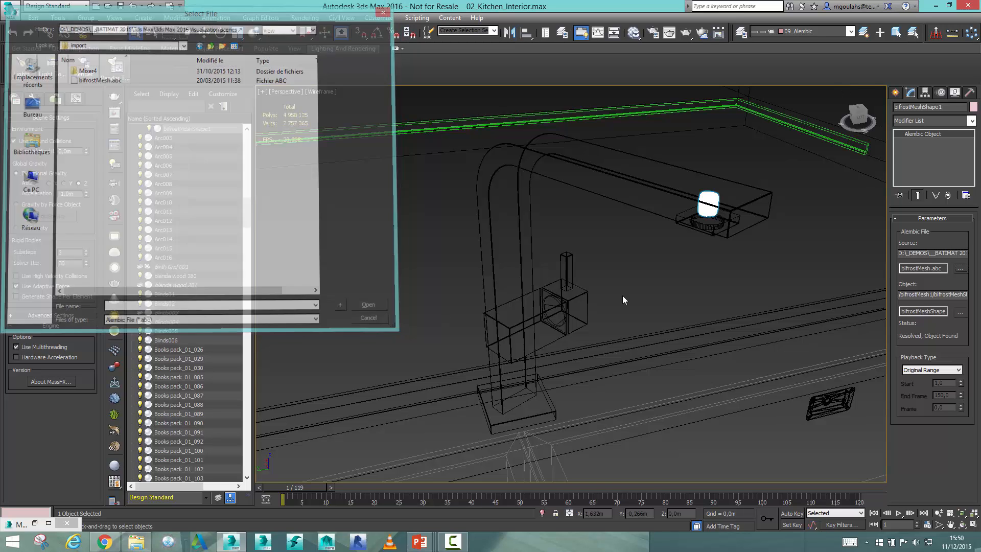
Switch the viewport back to shaded display and frame the faucet together with the sink
{"action": "middle_click_drag", "start_coordinate": [679, 290], "coordinate": [663, 290]}
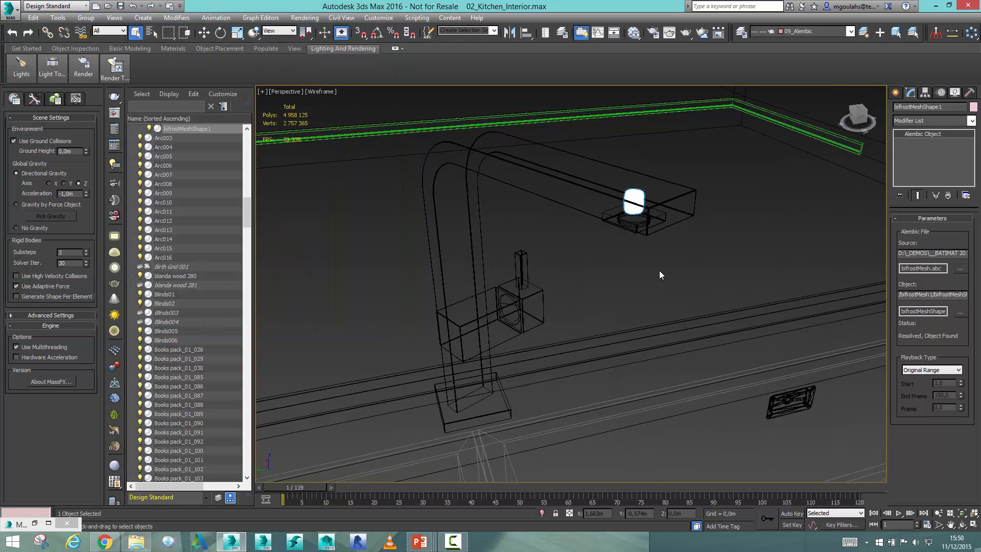
{"action": "key", "text": "F3"}
{"action": "scroll", "coordinate": [659, 271], "scroll_direction": "down", "scroll_amount": 3}
{"action": "middle_click_drag", "start_coordinate": [647, 284], "coordinate": [565, 263]}
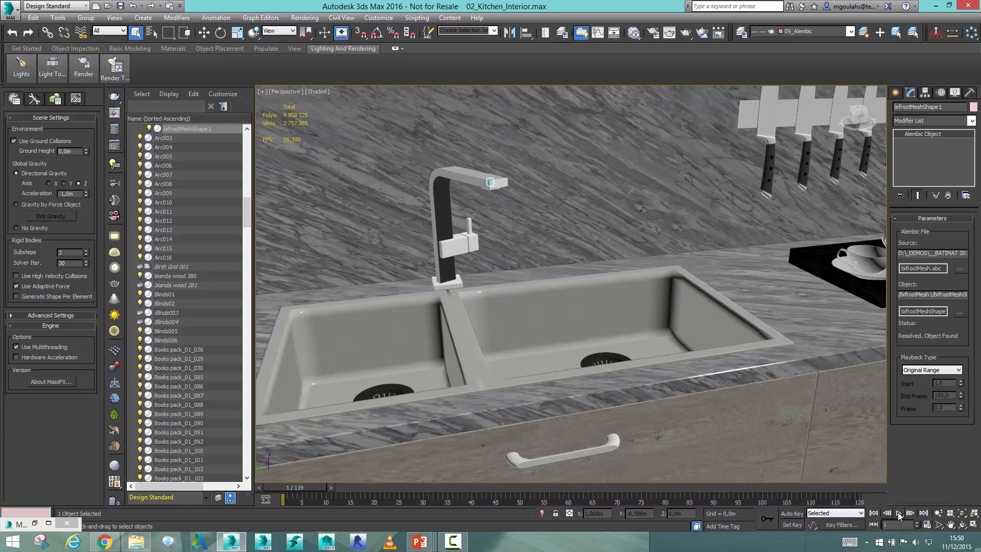
Play the Alembic water animation falling into the sink, stop it and return to the first frame
{"action": "key", "text": "/"}
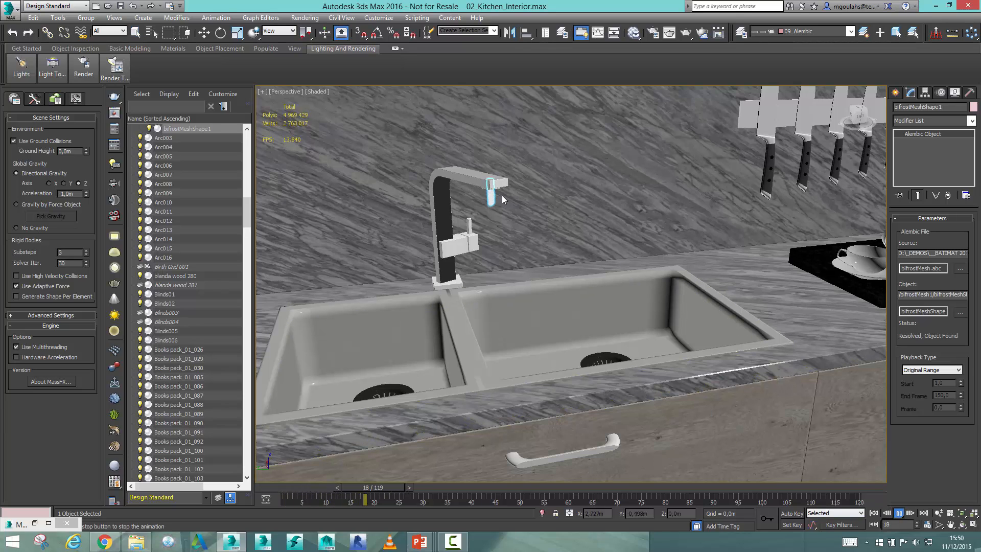
{"action": "scroll", "coordinate": [580, 339], "scroll_direction": "up", "scroll_amount": 5}
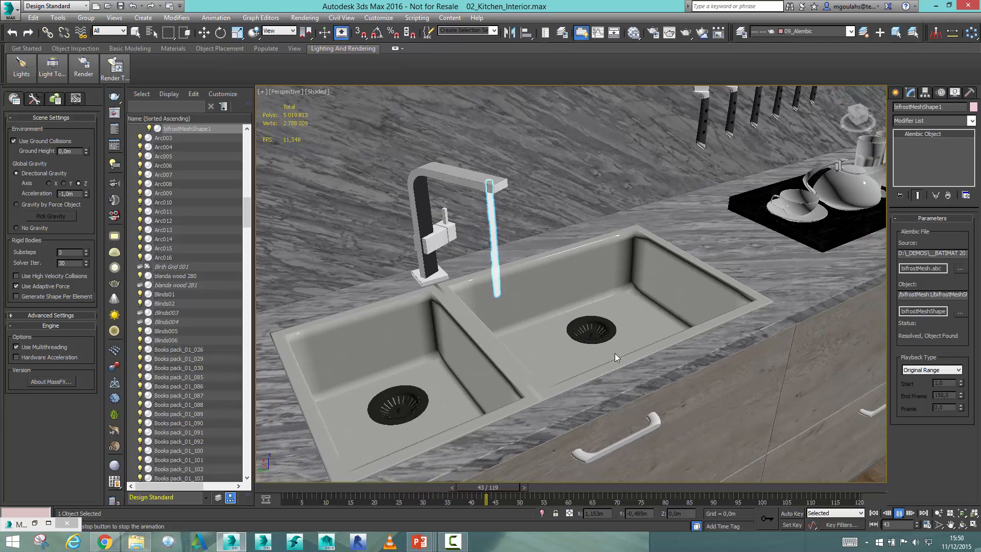
{"action": "middle_click_drag", "start_coordinate": [619, 363], "coordinate": [585, 370], "text": "alt"}
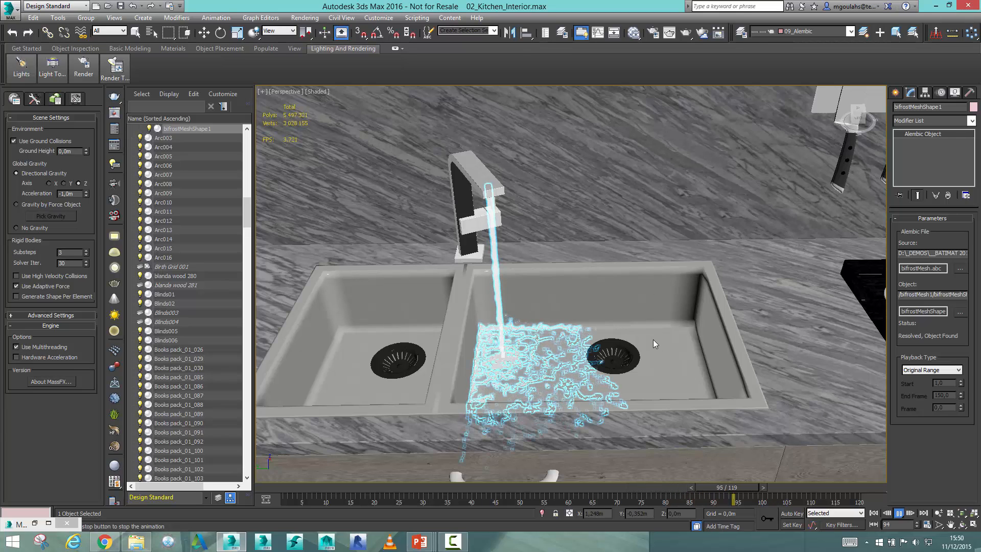
{"action": "left_click", "coordinate": [899, 513]}
{"action": "left_click", "coordinate": [873, 514]}
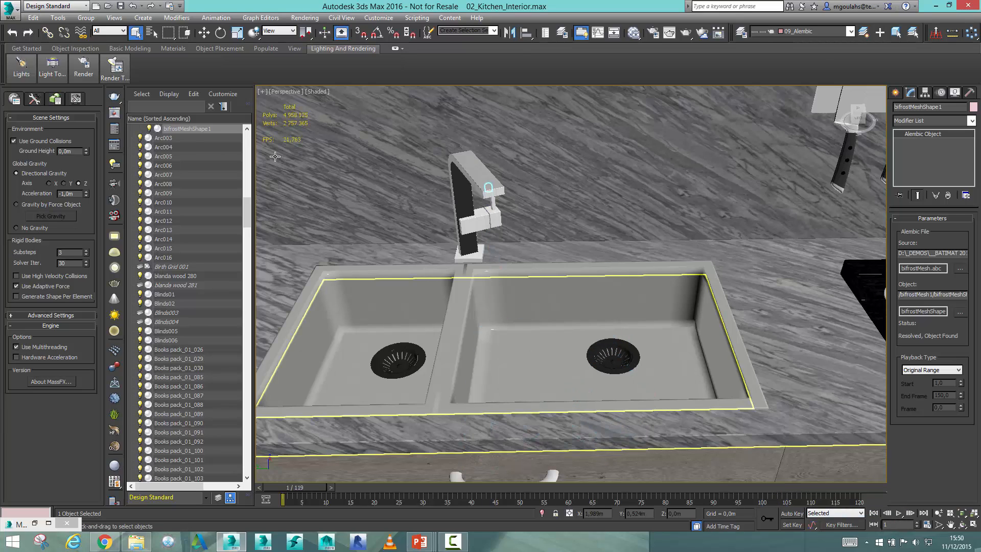
Select the Alembic container in the scene list and turn on its Performance Mode to cache the frames
{"action": "scroll", "coordinate": [246, 220], "scroll_direction": "up", "scroll_amount": 7}
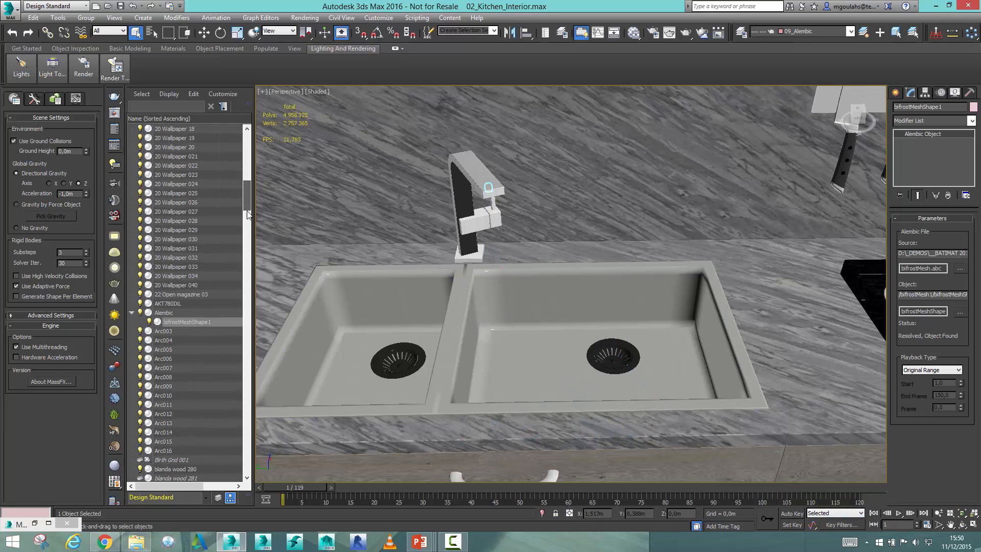
{"action": "left_click", "coordinate": [165, 313]}
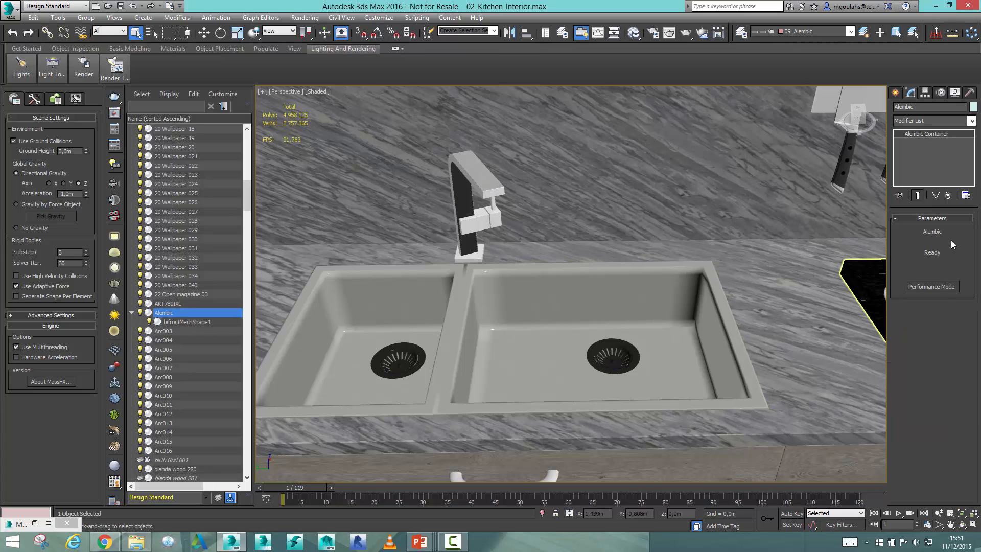
{"action": "left_click", "coordinate": [931, 286]}
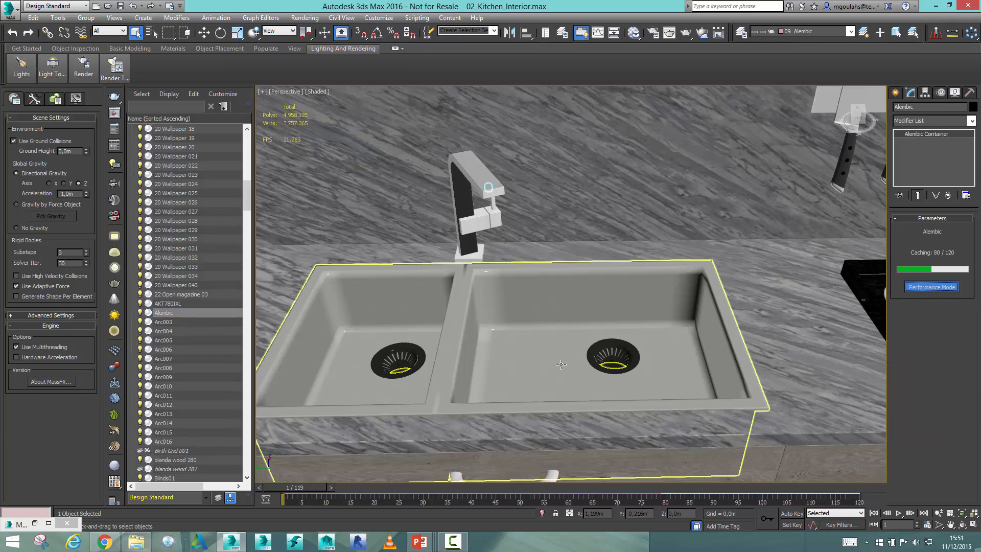
{"action": "middle_click_drag", "start_coordinate": [561, 364], "coordinate": [579, 348], "text": "alt"}
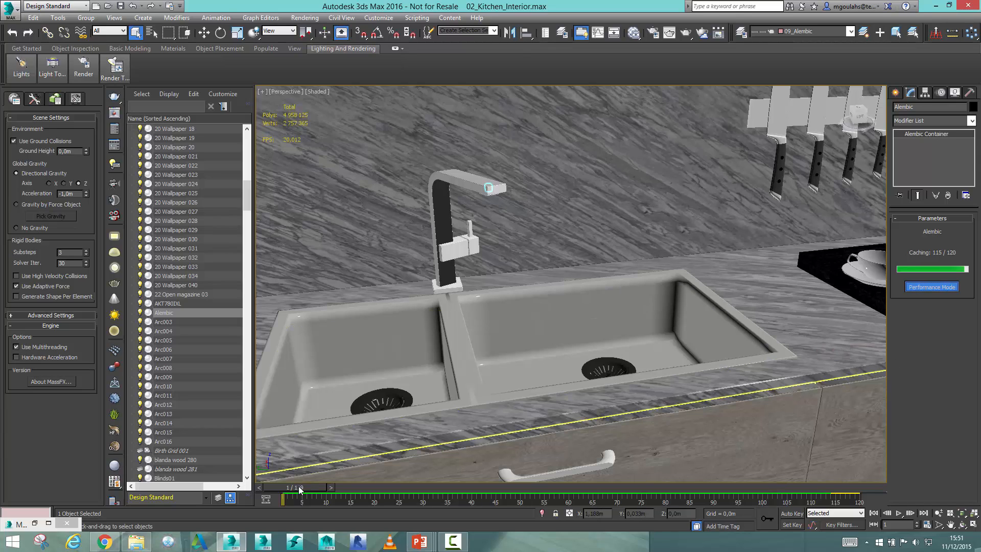
Play the cached water animation and scrub through its frames while viewing the stream from another side
{"action": "left_click", "coordinate": [899, 514]}
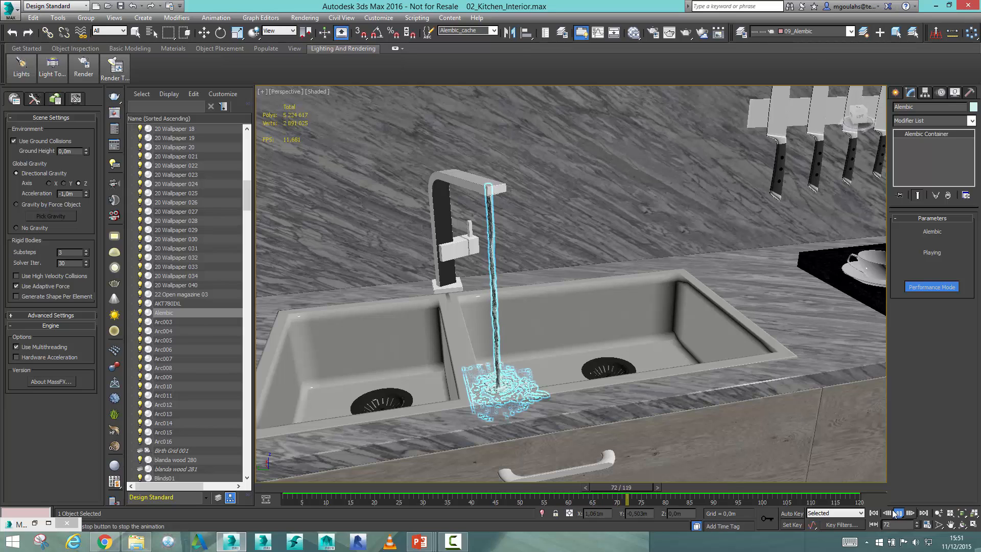
{"action": "left_click", "coordinate": [657, 488]}
{"action": "left_click_drag", "start_coordinate": [657, 488], "coordinate": [811, 481]}
{"action": "left_click", "coordinate": [624, 348]}
{"action": "left_click_drag", "start_coordinate": [708, 481], "coordinate": [629, 483]}
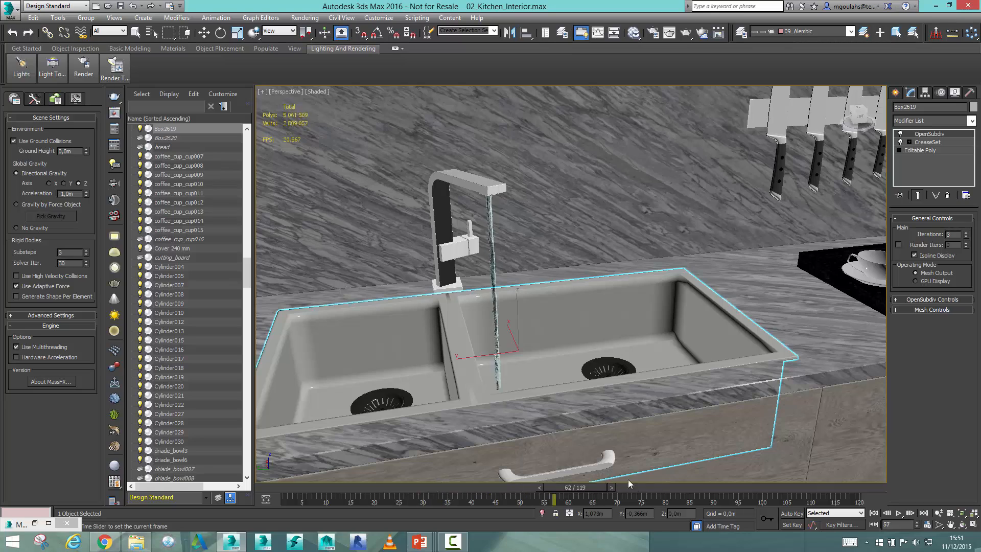
{"action": "left_click_drag", "start_coordinate": [713, 476], "coordinate": [718, 476]}
{"action": "middle_click_drag", "start_coordinate": [685, 358], "coordinate": [555, 384], "text": "alt"}
Select the Alembic container of the water stream and reframe the view on the kitchen island with the cooktop
{"action": "left_click", "coordinate": [557, 377]}
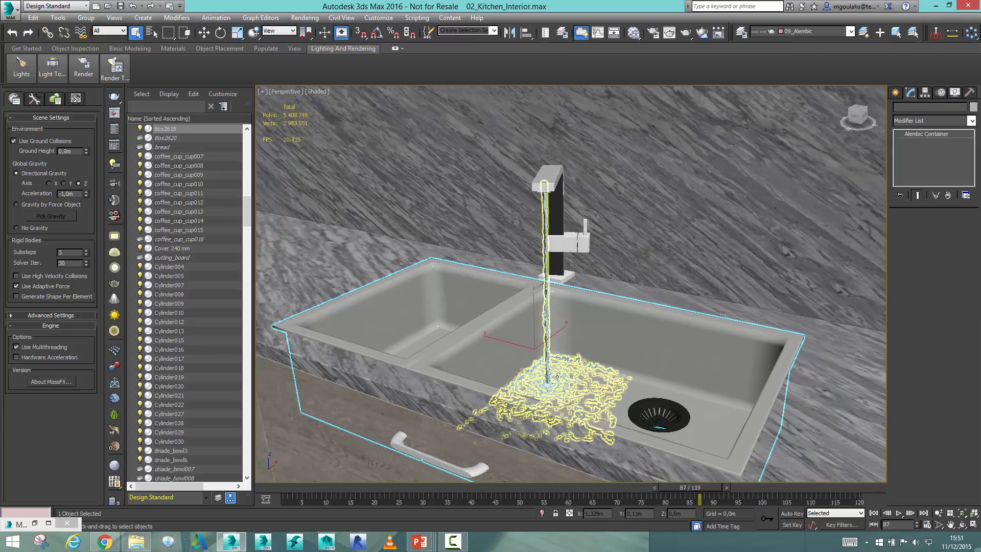
{"action": "mouse_move", "coordinate": [628, 399]}
{"action": "middle_mouse_down", "text": "alt"}
{"action": "mouse_move", "coordinate": [650, 407]}
{"action": "mouse_move", "coordinate": [406, 465]}
{"action": "mouse_move", "coordinate": [624, 429]}
{"action": "mouse_move", "coordinate": [610, 400]}
{"action": "middle_mouse_up", "text": "alt"}
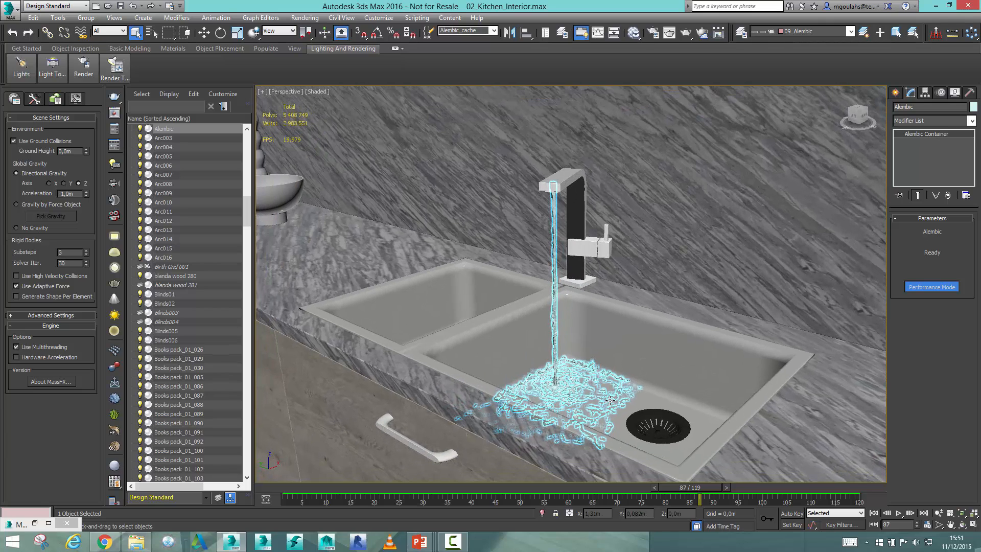
{"action": "middle_click_drag", "start_coordinate": [425, 405], "coordinate": [560, 409]}
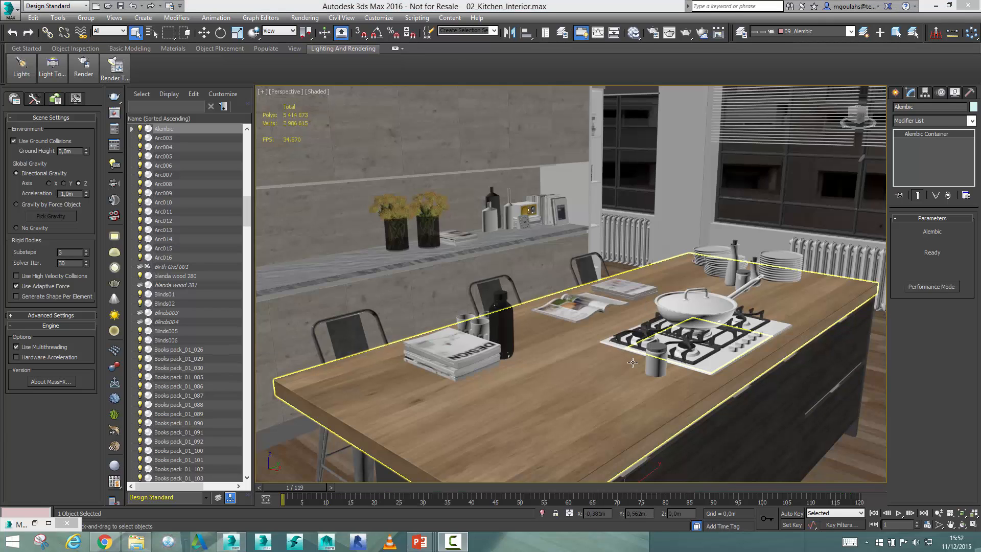
{"action": "mouse_move", "coordinate": [528, 376]}
{"action": "middle_mouse_down"}
{"action": "mouse_move", "coordinate": [508, 368]}
{"action": "mouse_move", "coordinate": [495, 331]}
{"action": "mouse_move", "coordinate": [501, 344]}
{"action": "mouse_move", "coordinate": [532, 351]}
{"action": "mouse_move", "coordinate": [543, 375]}
{"action": "middle_mouse_up"}
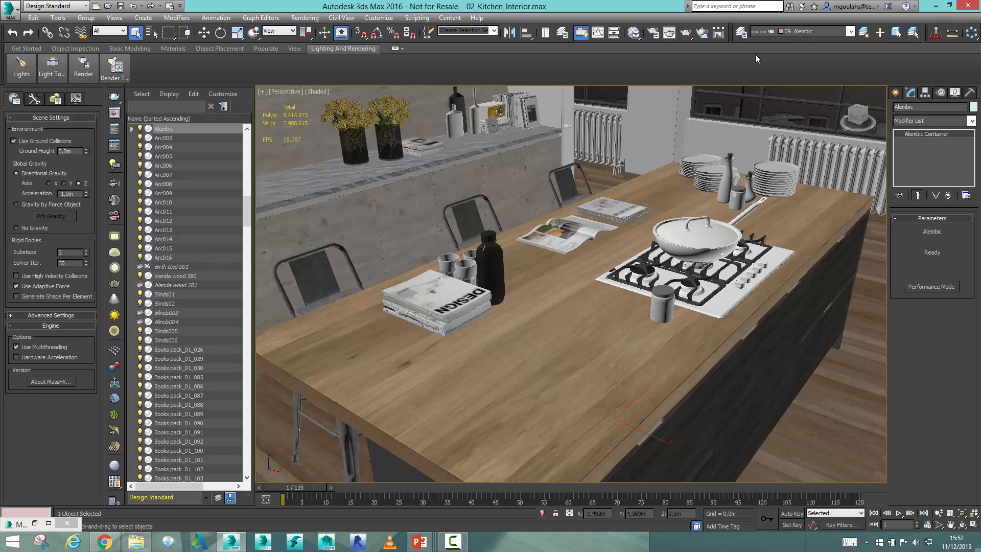
Show the render settings beside the island and undock and close the MassFX Tools window
{"action": "left_click", "coordinate": [653, 34]}
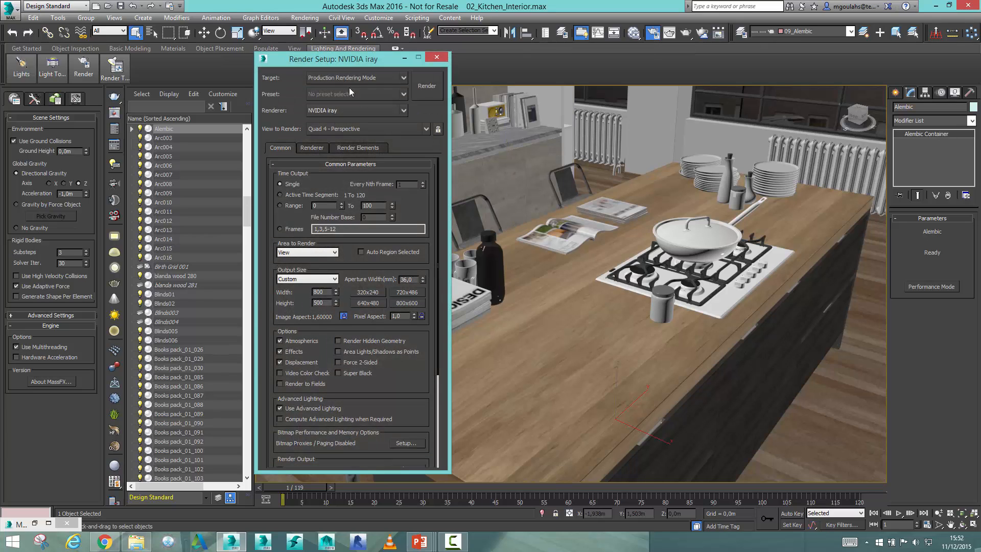
{"action": "mouse_move", "coordinate": [351, 62]}
{"action": "left_mouse_down"}
{"action": "mouse_move", "coordinate": [412, 65]}
{"action": "mouse_move", "coordinate": [365, 66]}
{"action": "left_mouse_up"}
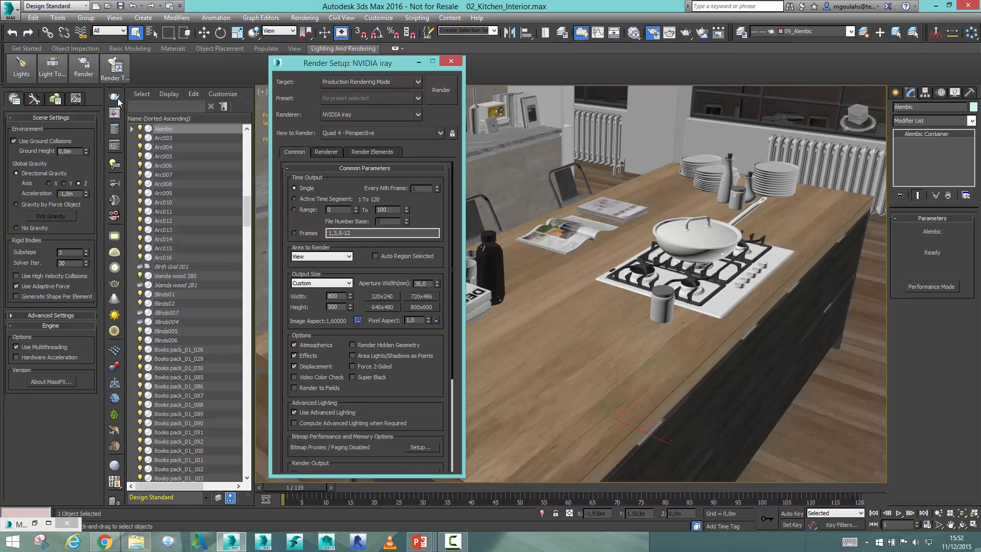
{"action": "left_click_drag", "start_coordinate": [371, 67], "coordinate": [353, 74]}
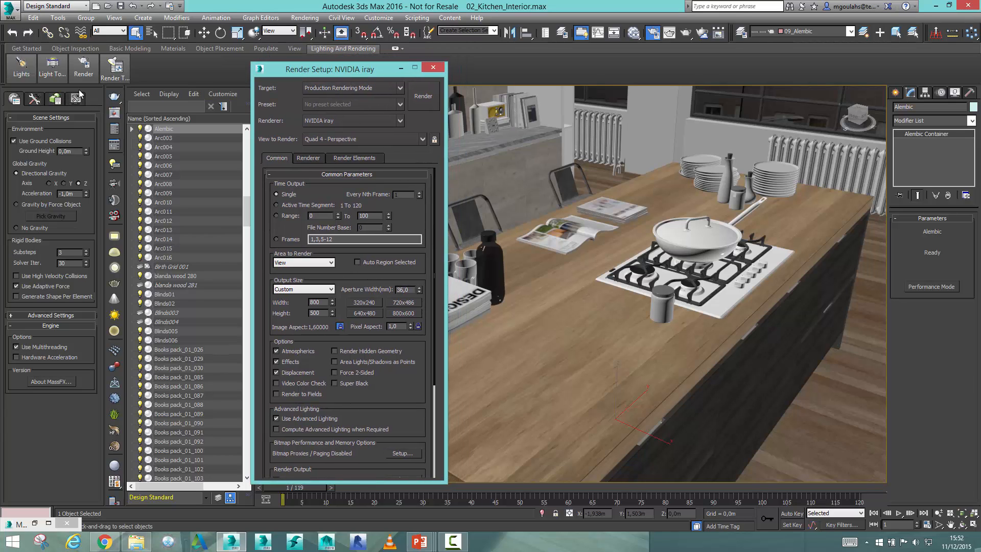
{"action": "left_click_drag", "start_coordinate": [86, 93], "coordinate": [647, 119]}
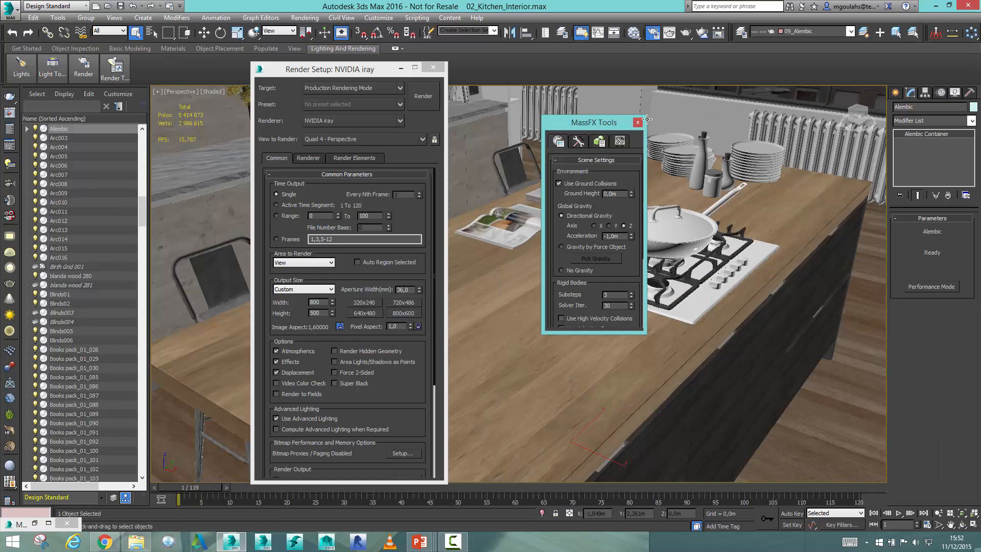
{"action": "left_click", "coordinate": [637, 122]}
{"action": "left_click_drag", "start_coordinate": [317, 72], "coordinate": [217, 91]}
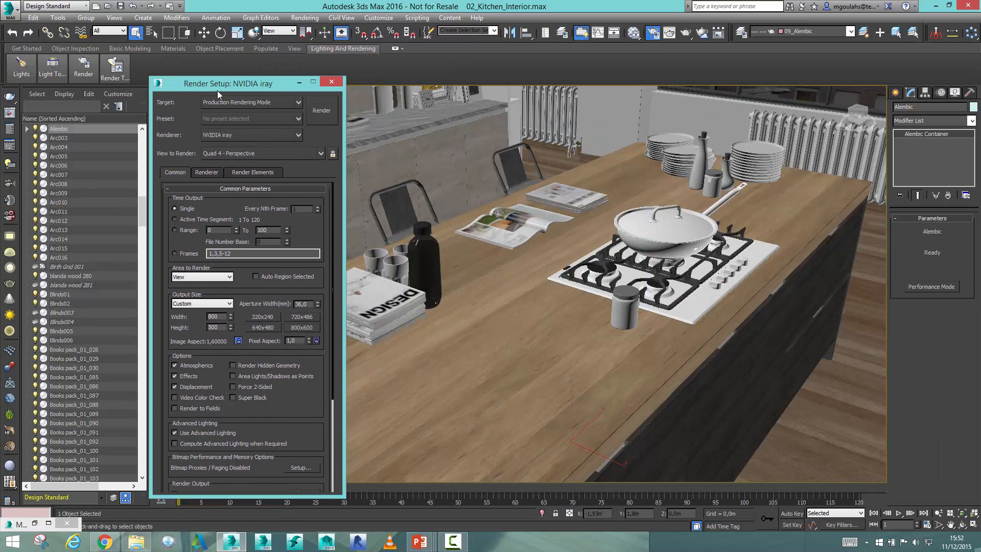
Set the render target to ActiveShade Mode with an output width of 500, keeping the island visible beside the dialog
{"action": "left_click", "coordinate": [533, 239]}
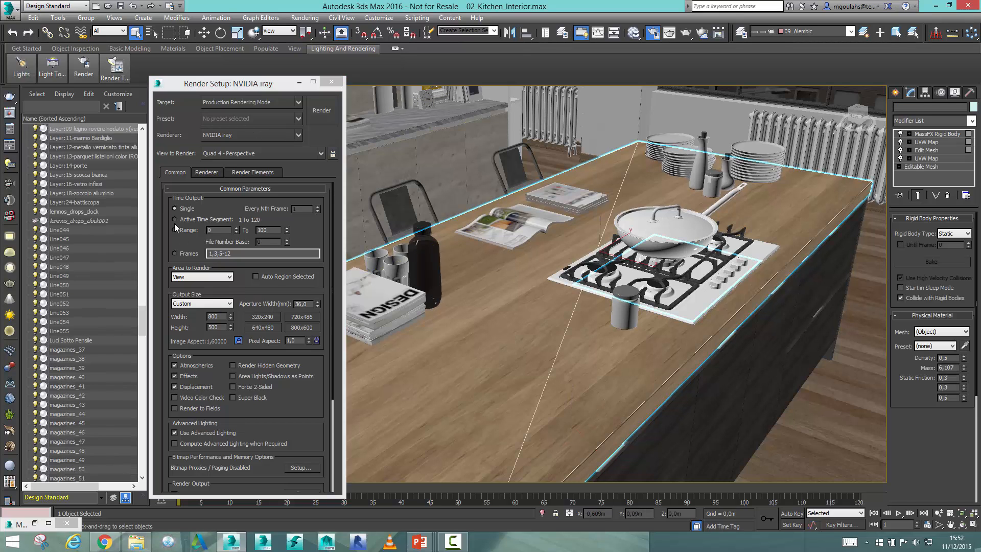
{"action": "left_click", "coordinate": [266, 102]}
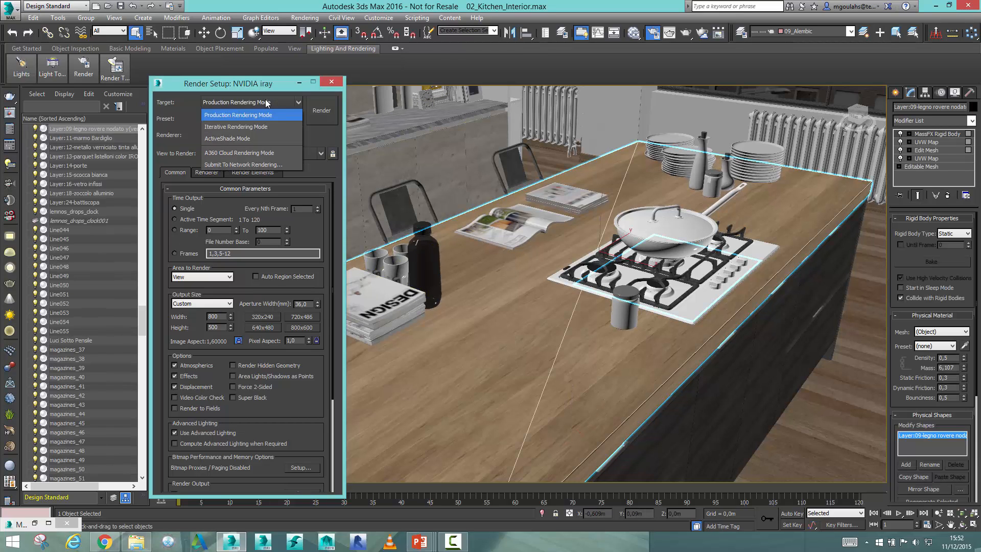
{"action": "left_click", "coordinate": [219, 139]}
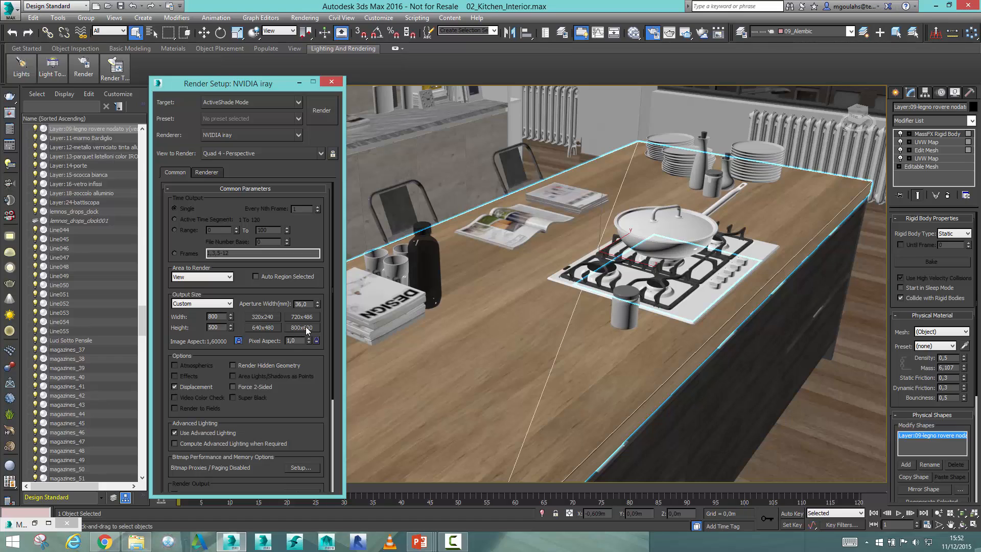
{"action": "left_click_drag", "start_coordinate": [221, 317], "coordinate": [173, 319]}
{"action": "type", "text": "500"}
{"action": "key", "text": "Return"}
{"action": "left_click_drag", "start_coordinate": [210, 85], "coordinate": [76, 86]}
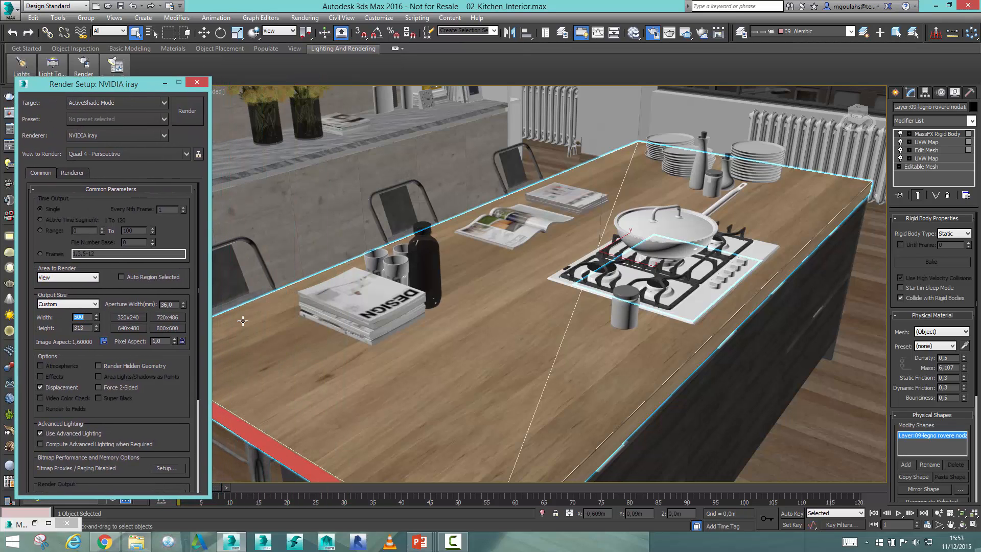
{"action": "middle_click_drag", "start_coordinate": [442, 311], "coordinate": [432, 337], "text": "alt"}
Try limiting iray's rendering duration per frame by time, and set it back to Unlimited
{"action": "left_click", "coordinate": [71, 173]}
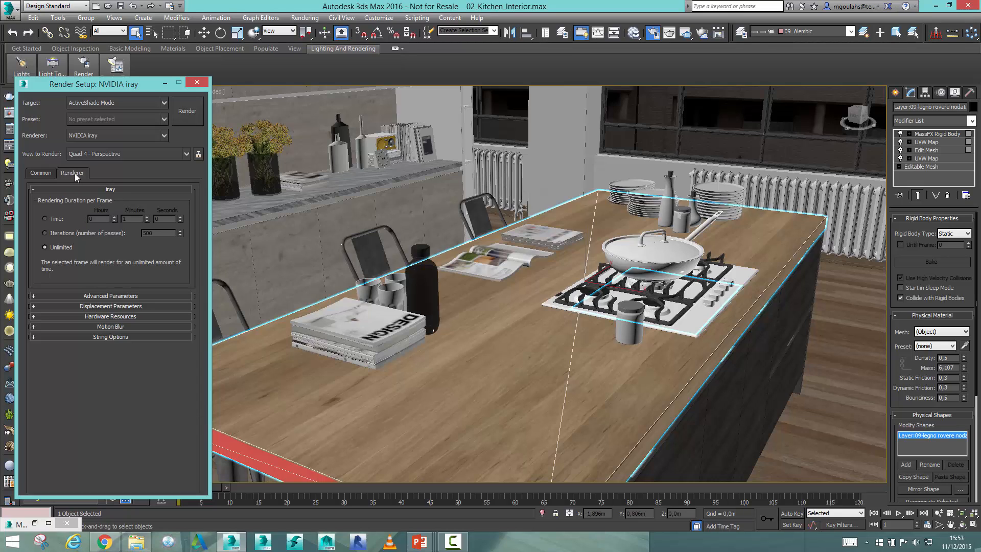
{"action": "left_click", "coordinate": [54, 218]}
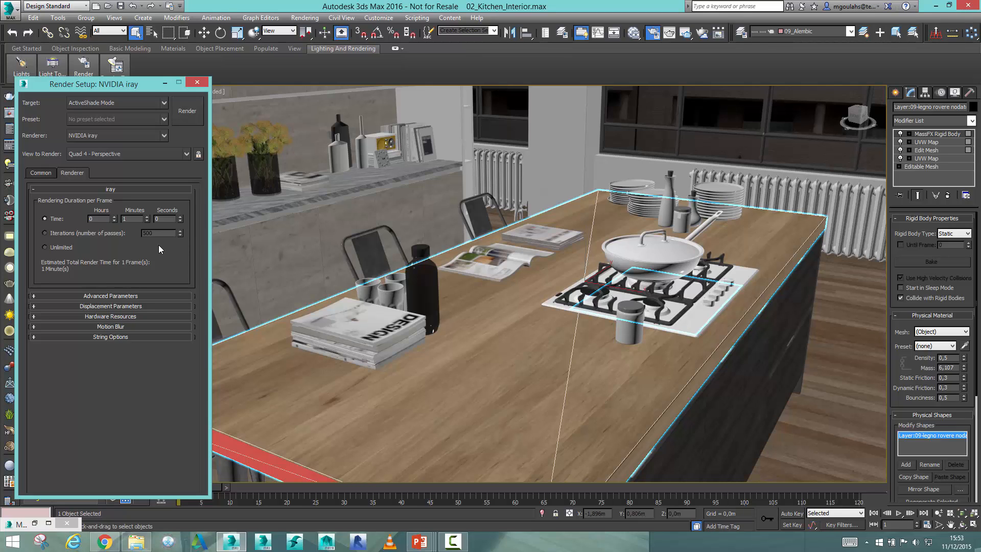
{"action": "left_click", "coordinate": [50, 247]}
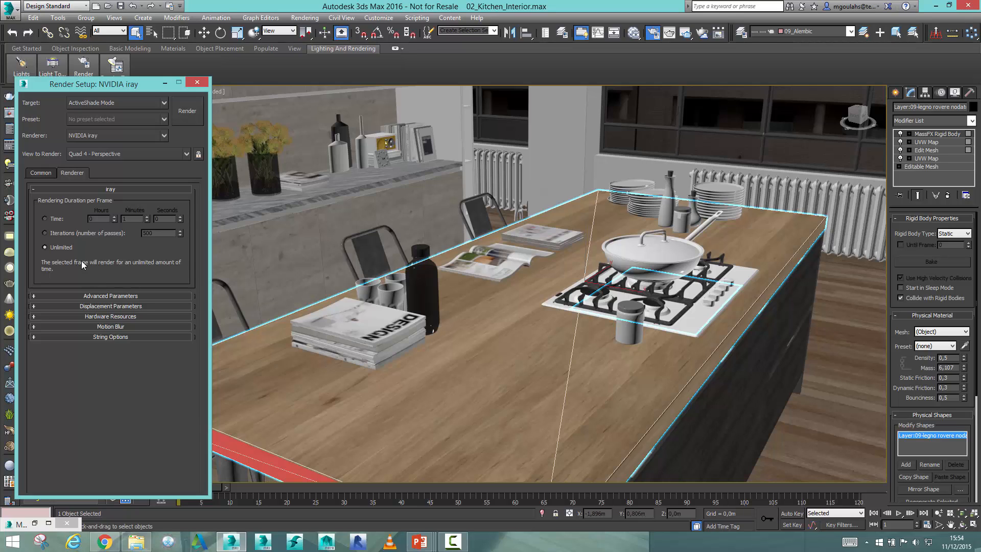
Show iray's hardware resources for CPUs and GPUs, and start the ActiveShade render in a window beside the render settings
{"action": "left_click", "coordinate": [94, 316]}
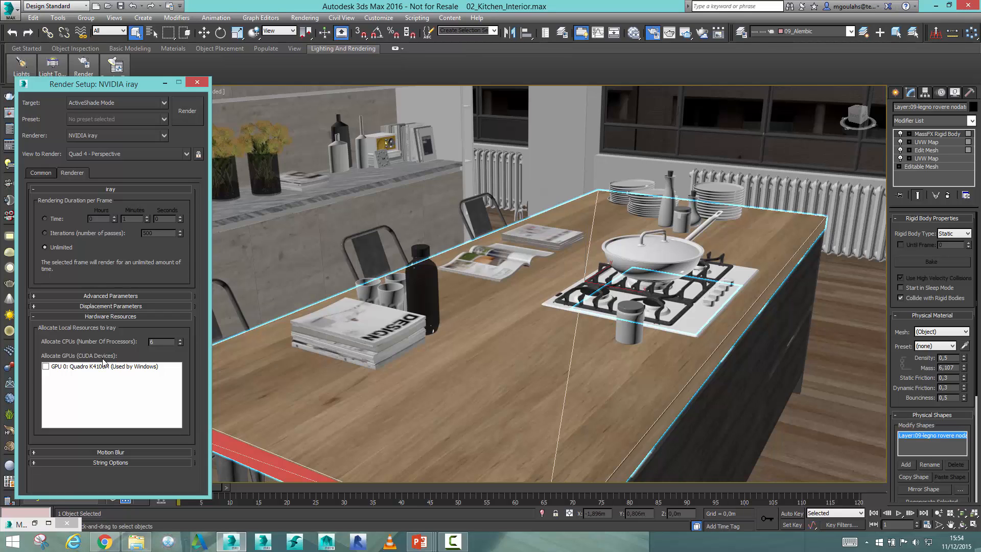
{"action": "left_click", "coordinate": [179, 344]}
{"action": "left_click", "coordinate": [188, 112]}
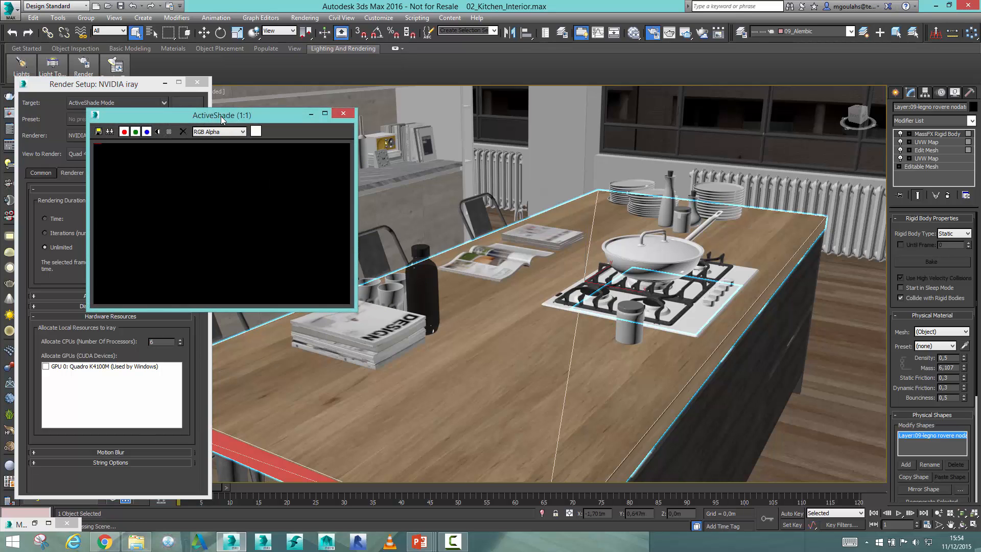
{"action": "left_click_drag", "start_coordinate": [223, 115], "coordinate": [357, 116]}
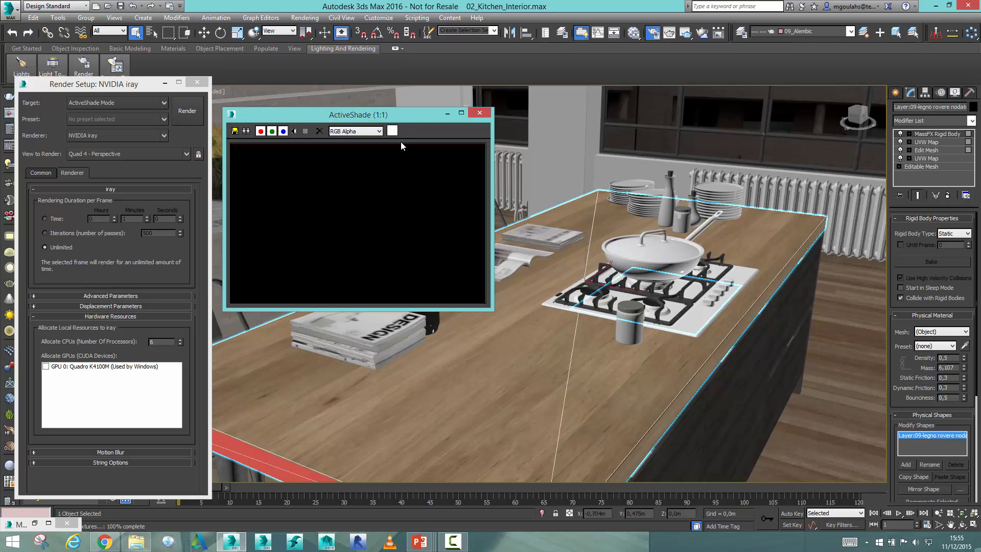
Place the ActiveShade window just beside the render settings and orbit around the island to refresh the interactive render
{"action": "left_click_drag", "start_coordinate": [397, 114], "coordinate": [391, 90]}
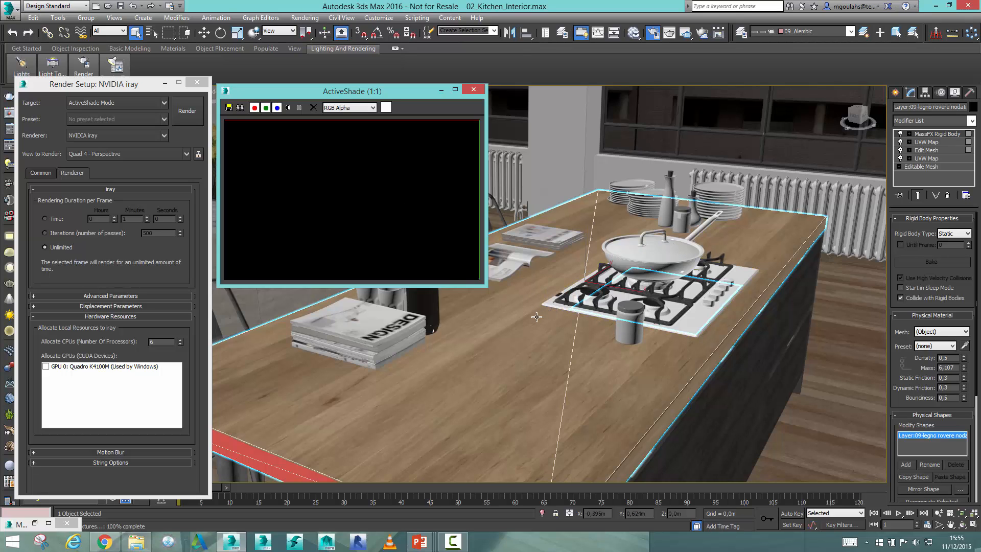
{"action": "middle_click_drag", "start_coordinate": [537, 317], "coordinate": [534, 316]}
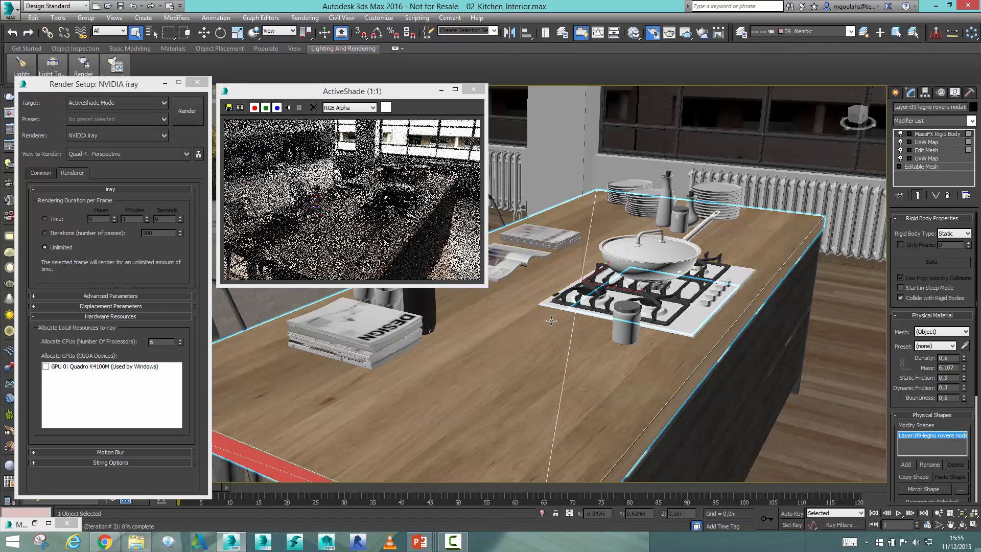
{"action": "middle_click_drag", "start_coordinate": [537, 338], "coordinate": [583, 374], "text": "alt"}
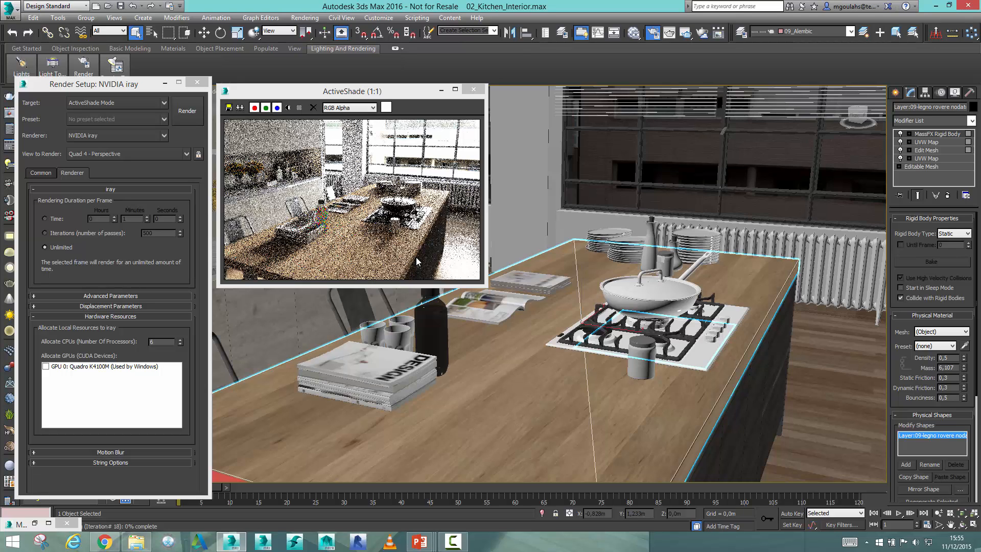
Move the dark bottle and the ceramic jar together on the island's worktop, and orbit to view them facing the back wall
{"action": "left_click", "coordinate": [437, 332]}
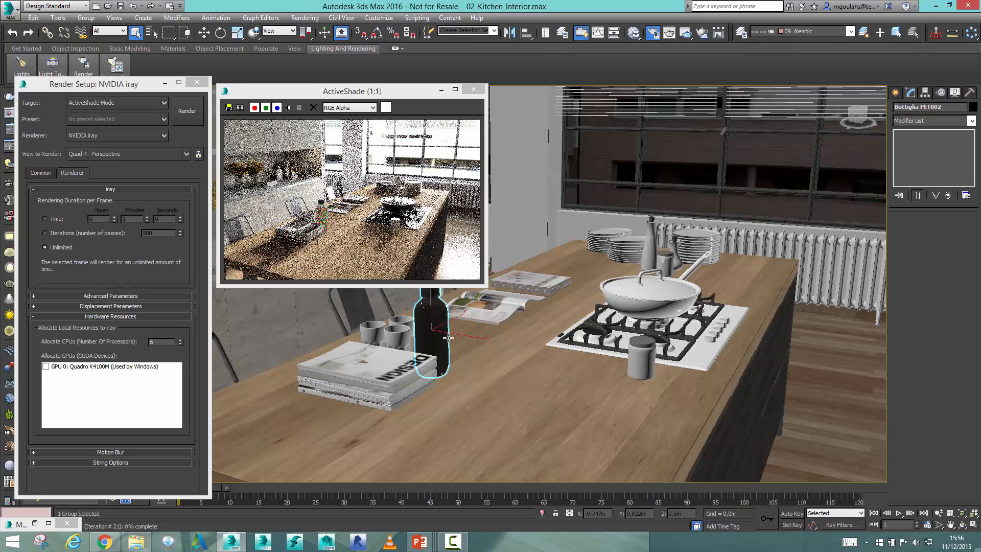
{"action": "key", "text": "w"}
{"action": "left_click_drag", "start_coordinate": [448, 337], "coordinate": [527, 347]}
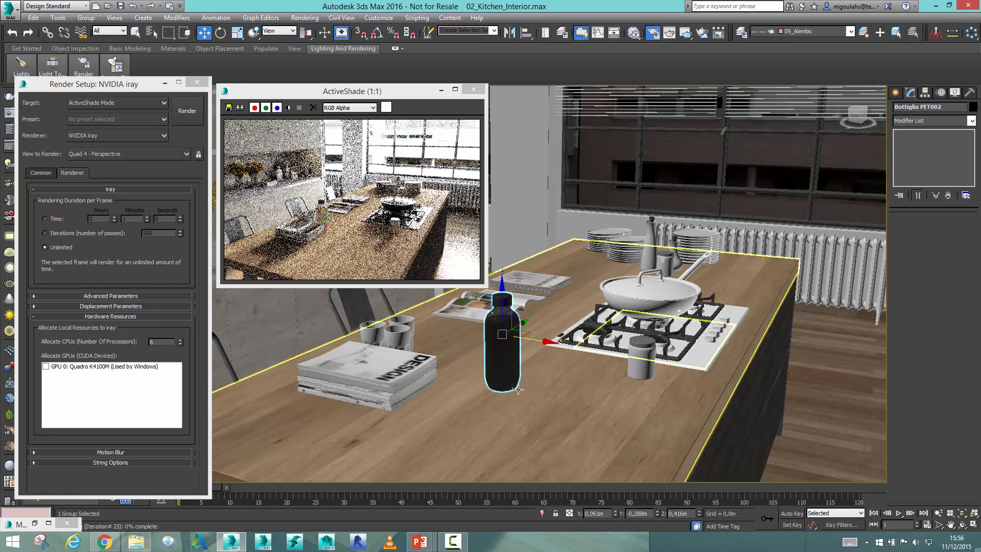
{"action": "left_click", "coordinate": [643, 385]}
{"action": "left_click_drag", "start_coordinate": [644, 385], "coordinate": [562, 399]}
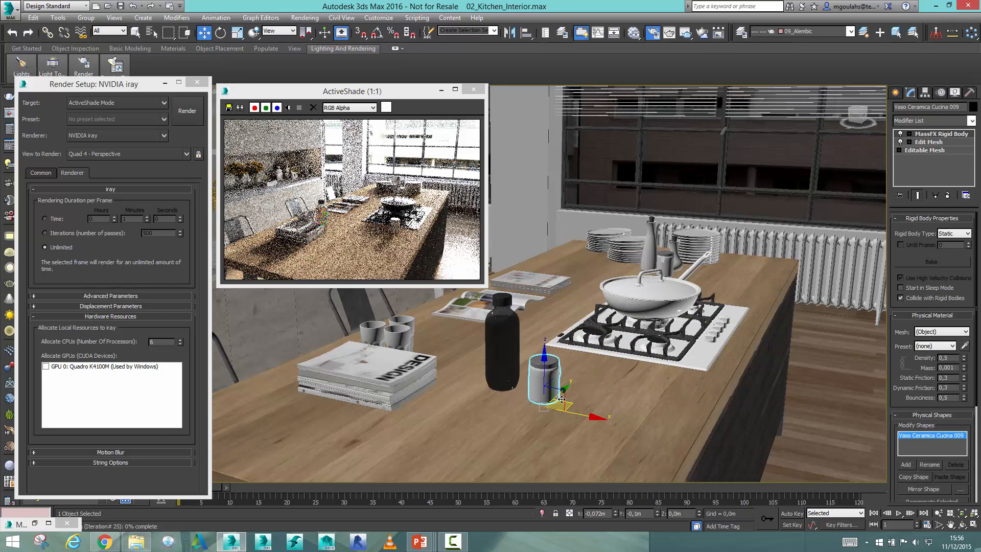
{"action": "middle_click_drag", "start_coordinate": [562, 399], "coordinate": [637, 410], "text": "alt"}
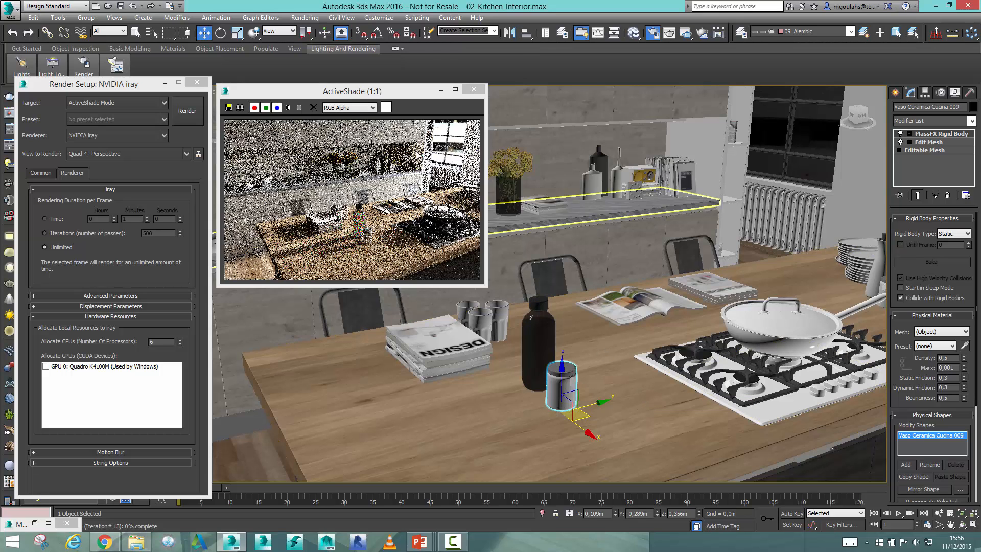
Set the mr Photographic Exposure Control's exposure value to 8.0 with the ActiveShade window moved aside, and close the environment settings
{"action": "left_click_drag", "start_coordinate": [384, 93], "coordinate": [748, 114]}
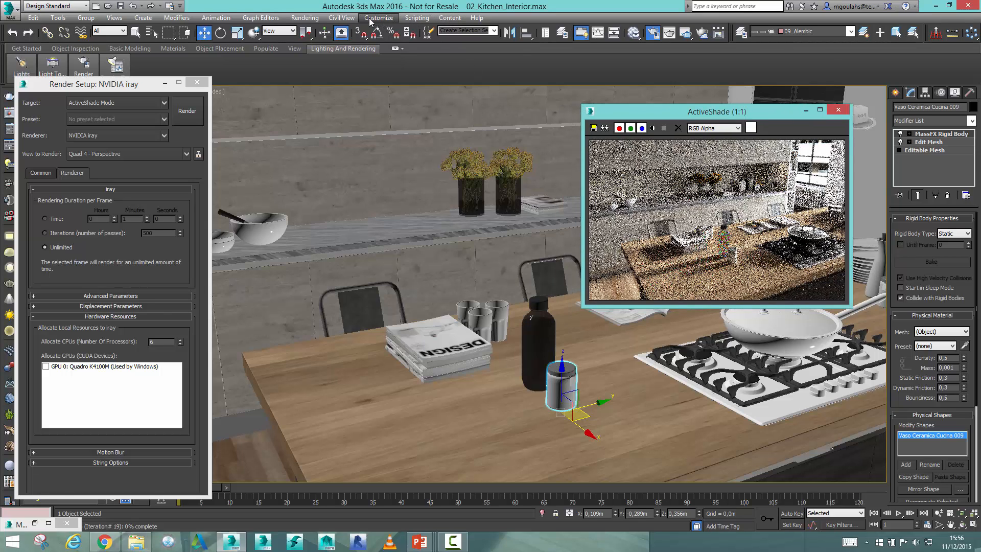
{"action": "left_click", "coordinate": [305, 18]}
{"action": "left_click", "coordinate": [328, 131]}
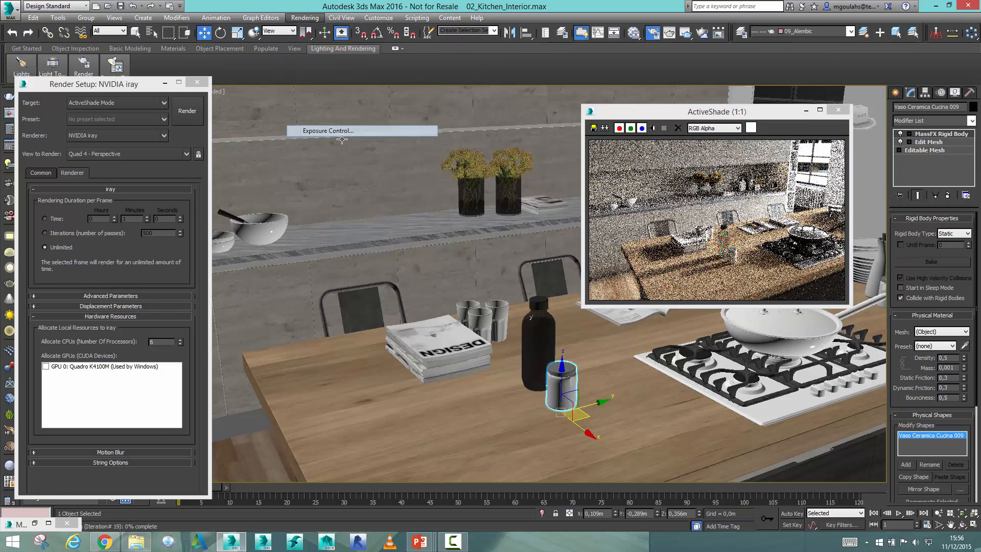
{"action": "left_click_drag", "start_coordinate": [316, 103], "coordinate": [316, 106]}
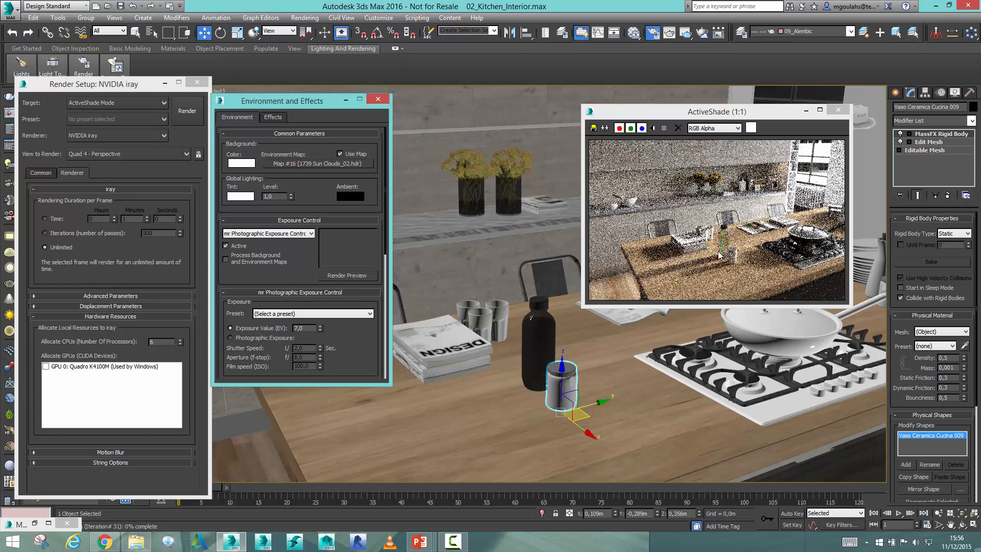
{"action": "left_click", "coordinate": [320, 326]}
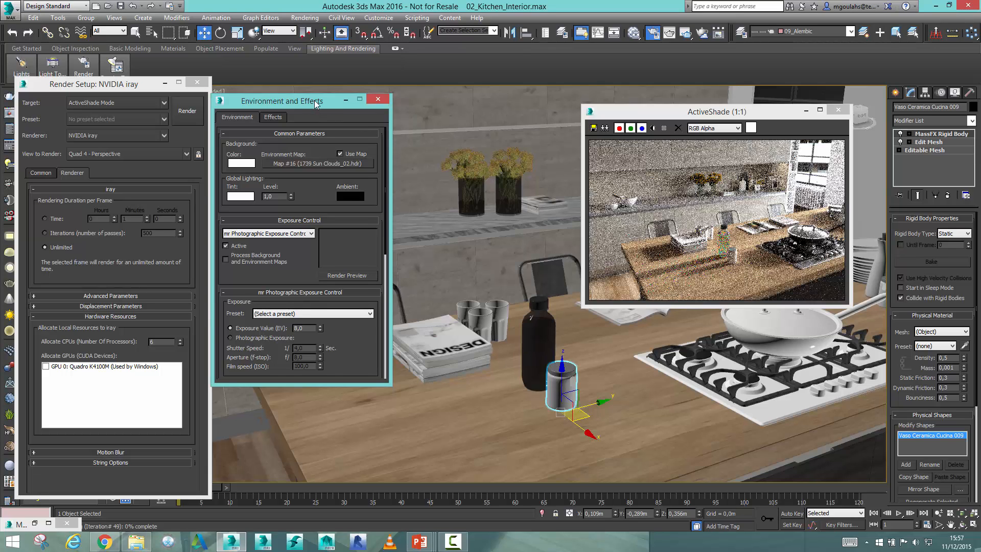
{"action": "left_click_drag", "start_coordinate": [316, 104], "coordinate": [323, 103]}
{"action": "left_click", "coordinate": [386, 99]}
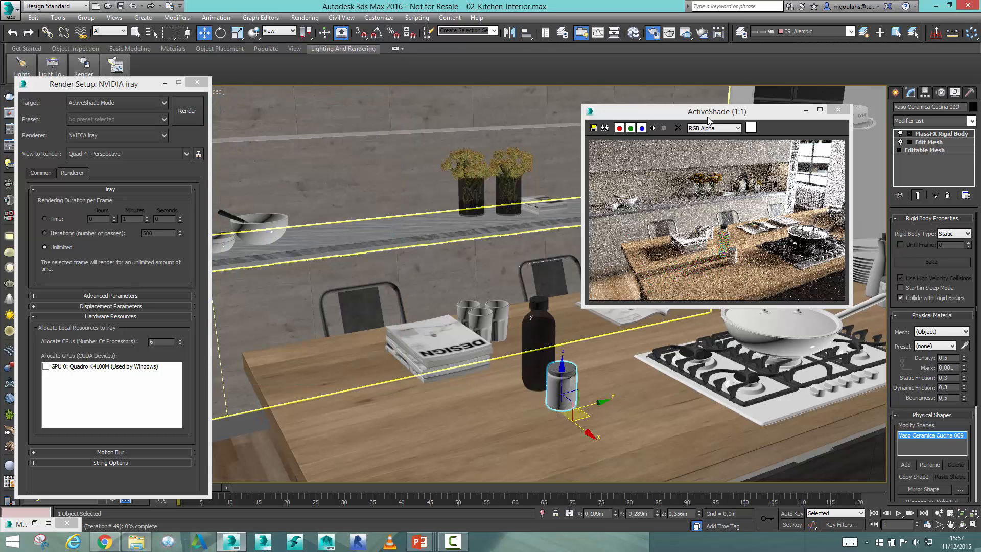
Switch the render target to Production Rendering Mode and review iray's rendering duration, advanced parameters and hardware resources
{"action": "left_click_drag", "start_coordinate": [707, 119], "coordinate": [498, 141]}
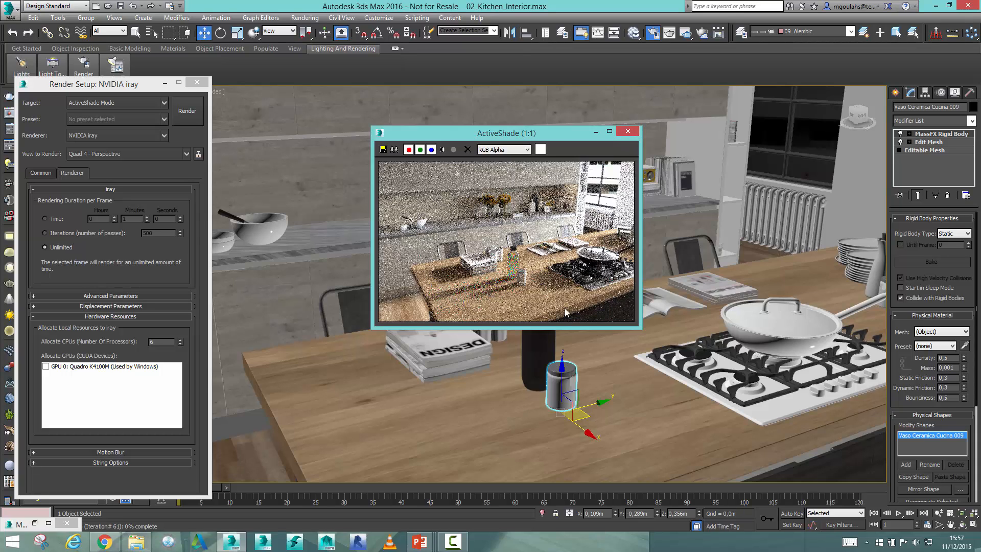
{"action": "left_click", "coordinate": [160, 105]}
{"action": "left_click", "coordinate": [128, 116]}
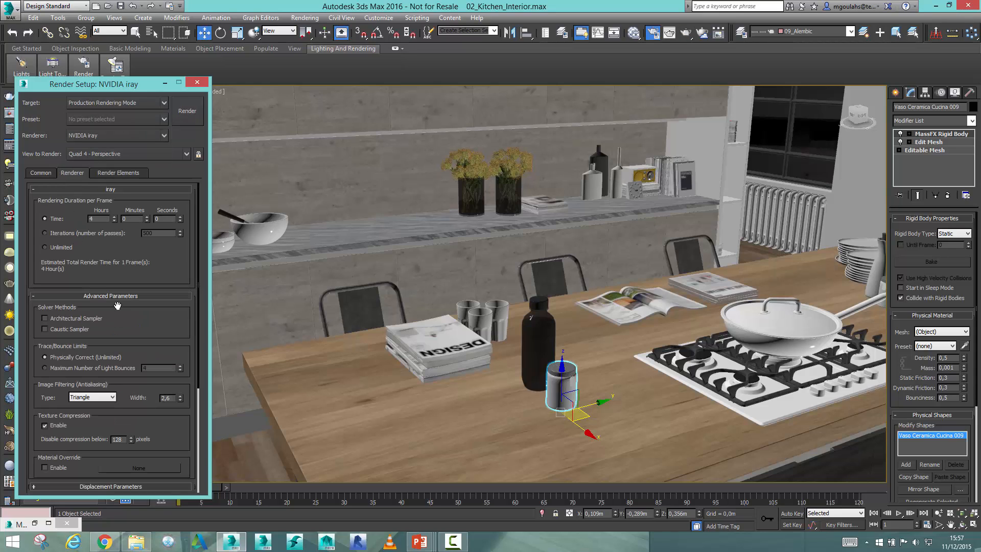
{"action": "double_click", "coordinate": [101, 219]}
{"action": "scroll", "coordinate": [153, 327], "scroll_direction": "down", "scroll_amount": 5}
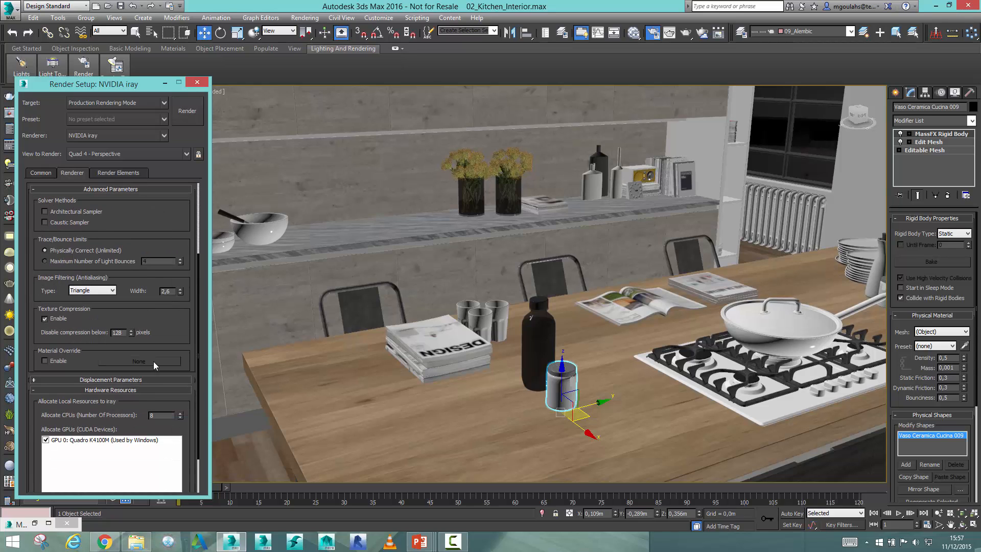
{"action": "scroll", "coordinate": [166, 328], "scroll_direction": "down", "scroll_amount": 2}
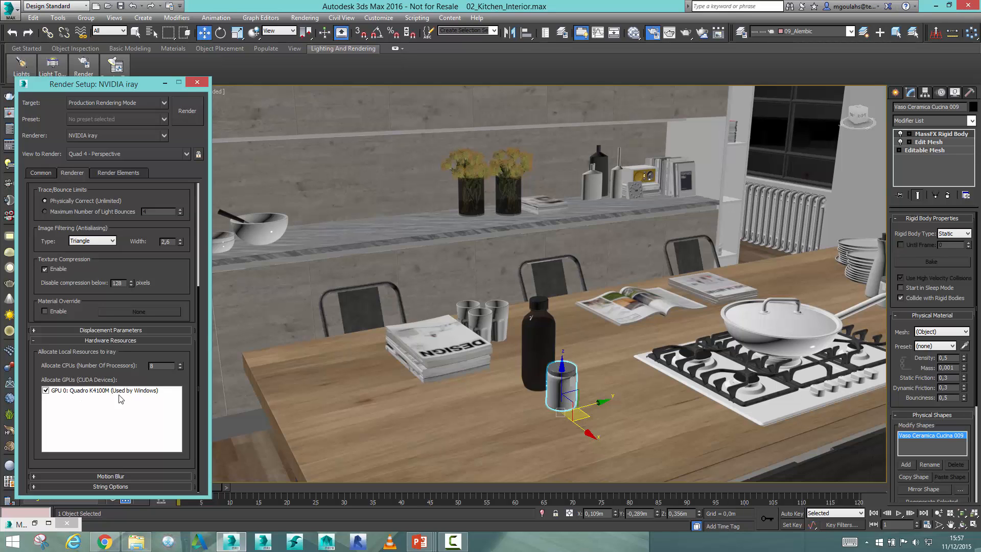
Set the output width to 1024, start the production render, and move the rendered frame window clear of the render settings
{"action": "left_click", "coordinate": [41, 173]}
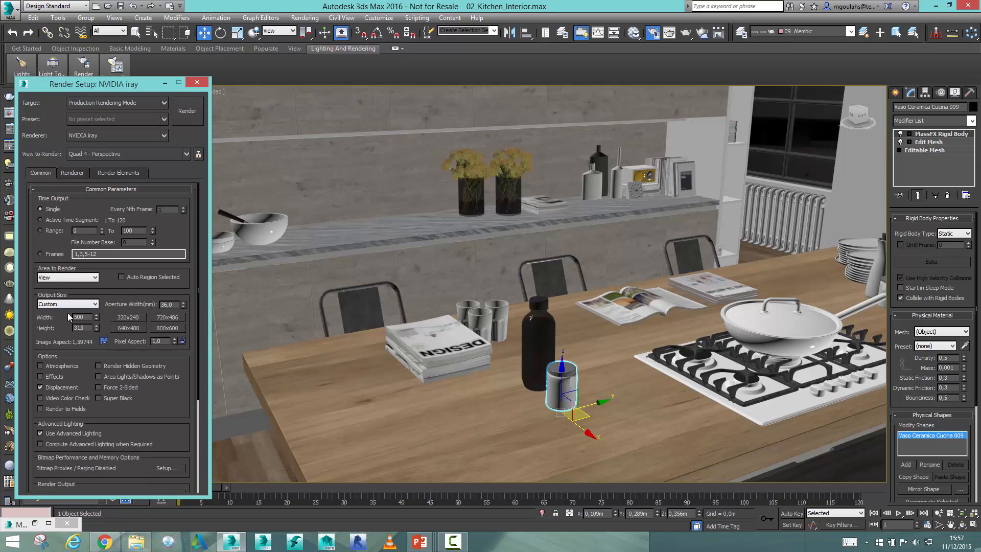
{"action": "left_click_drag", "start_coordinate": [88, 318], "coordinate": [47, 319]}
{"action": "type", "text": "800"}
{"action": "key", "text": "Return"}
{"action": "type", "text": "1024"}
{"action": "key", "text": "Return"}
{"action": "key", "text": "shift+q"}
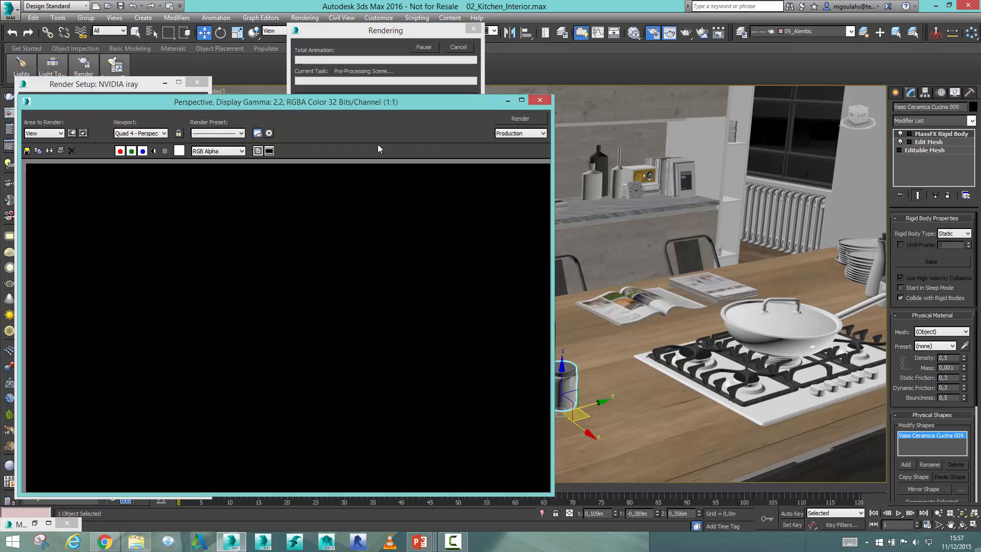
{"action": "left_click_drag", "start_coordinate": [380, 102], "coordinate": [713, 81]}
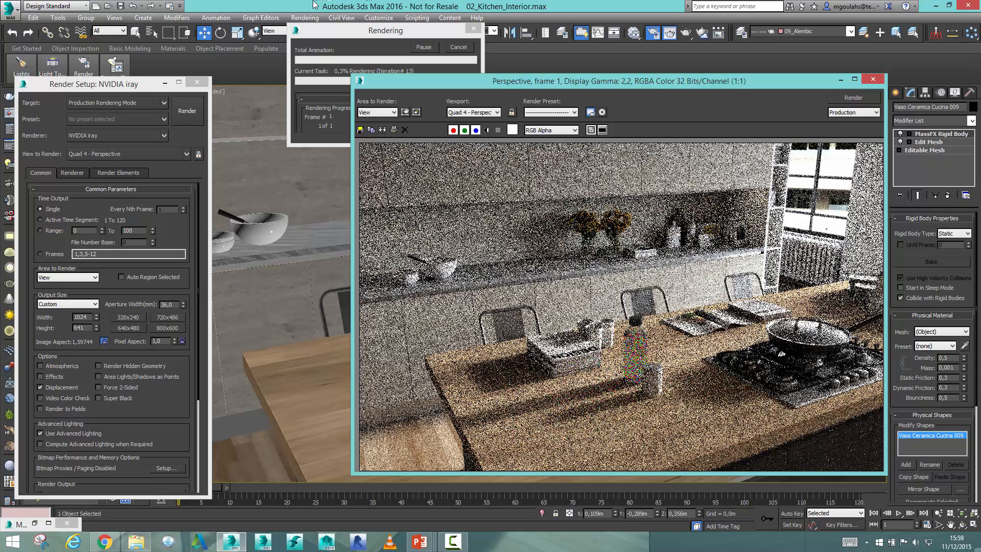
Cancel the running production render and switch to the PowerPoint presentation
{"action": "left_click_drag", "start_coordinate": [396, 33], "coordinate": [315, 62]}
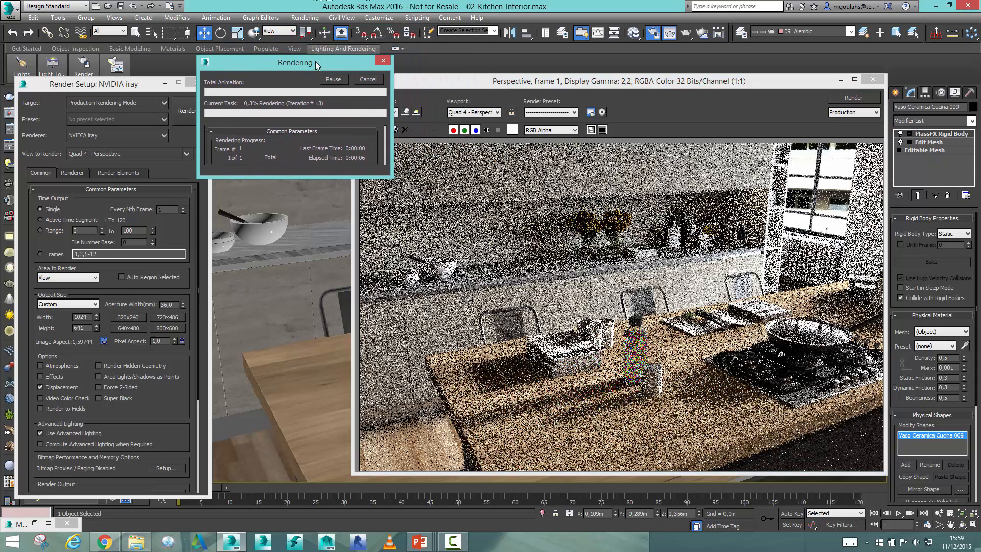
{"action": "left_click", "coordinate": [369, 80]}
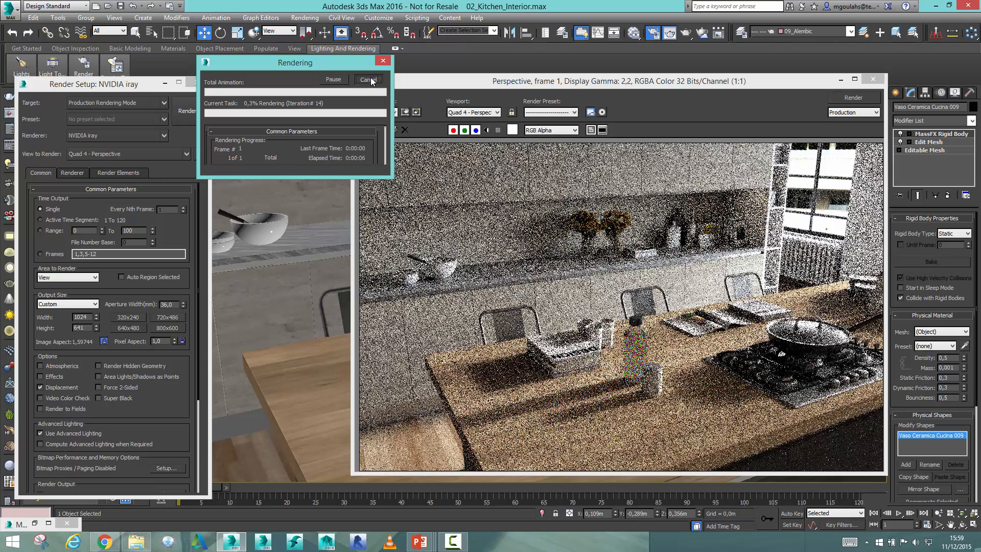
{"action": "left_click", "coordinate": [426, 541]}
{"action": "left_click", "coordinate": [446, 489]}
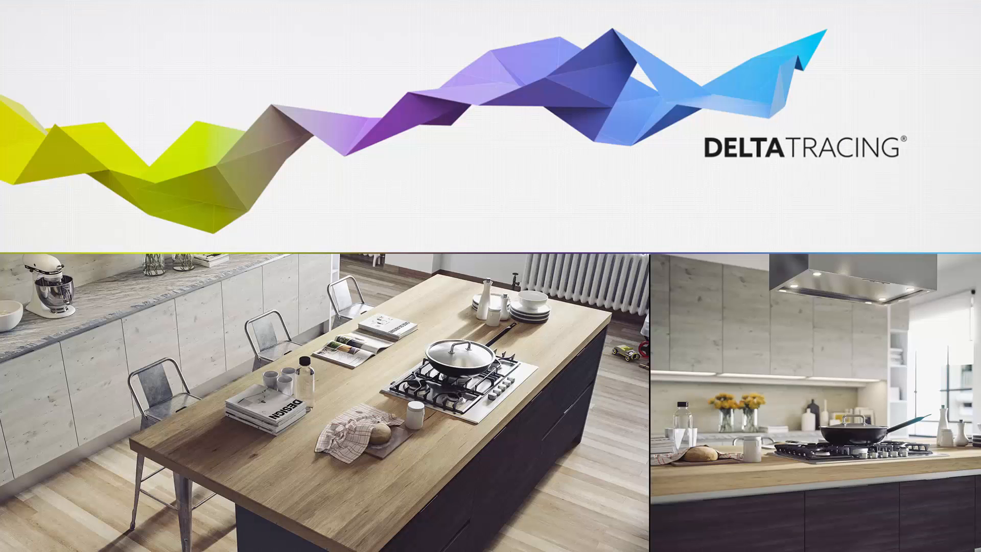